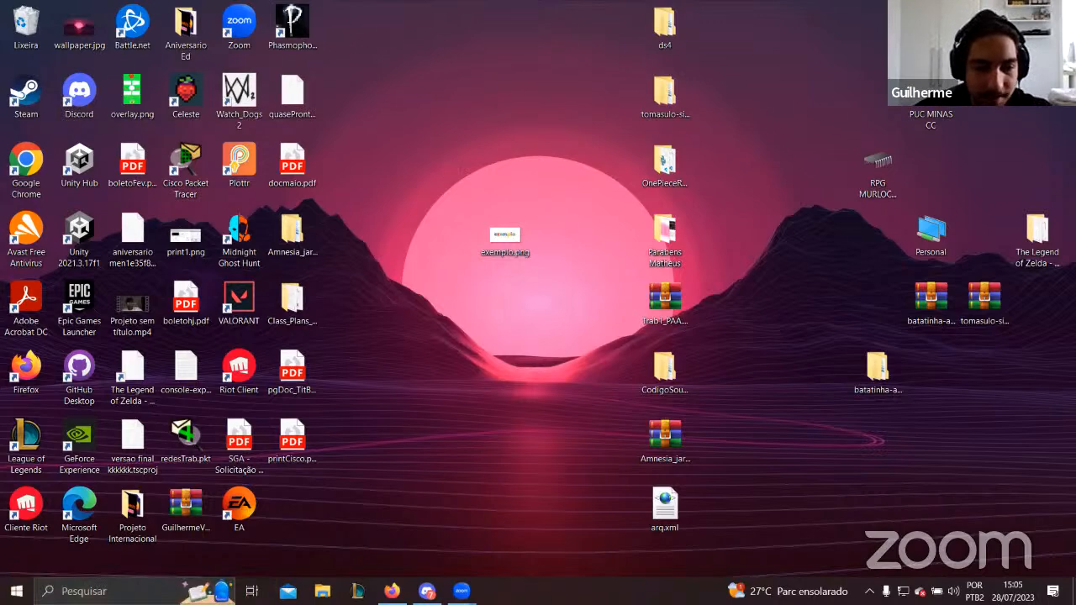
# Step: Search Windows for "Word" to look for the word processor among the matches, and dismiss the results
pyautogui.doubleClick(601, 135)
pyautogui.click(84, 591)
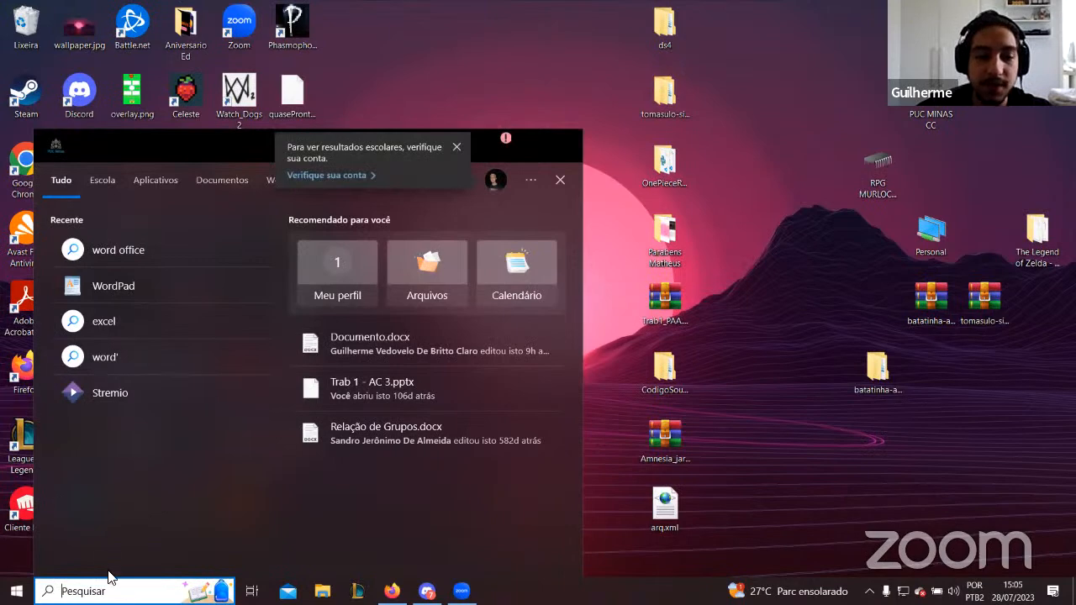
pyautogui.write('Word')
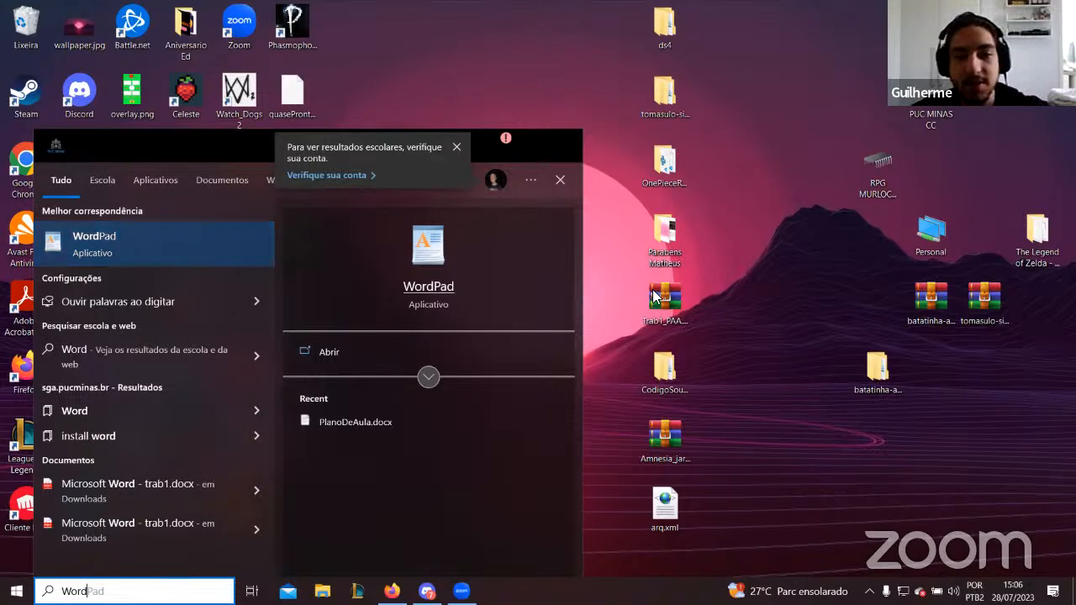
pyautogui.click(560, 179)
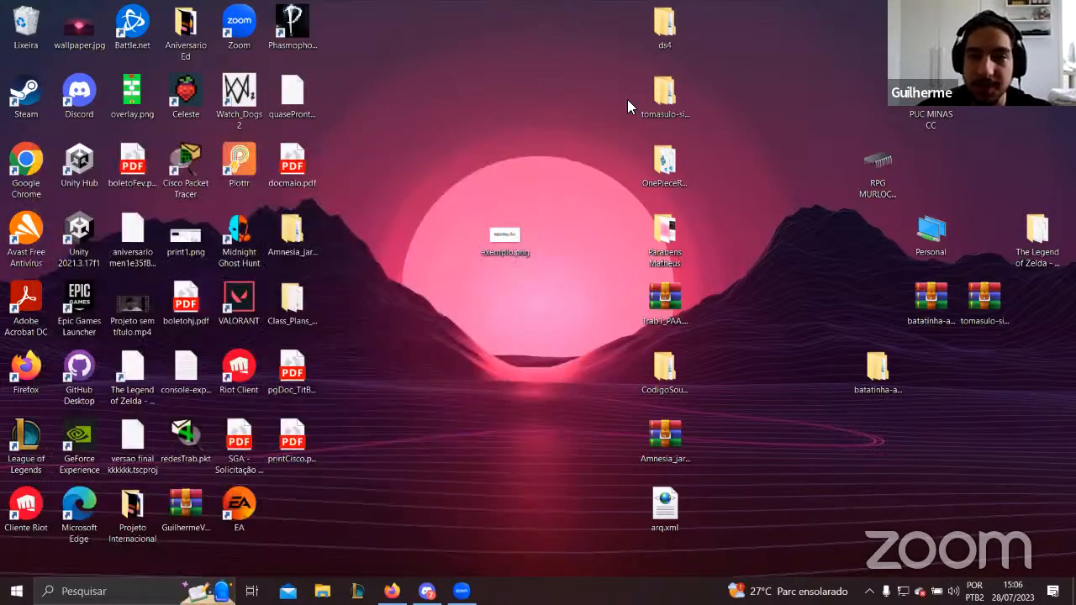
pyautogui.moveTo(97, 565)
pyautogui.mouseDown()
pyautogui.moveTo(36, 584)
pyautogui.moveTo(193, 581)
pyautogui.moveTo(52, 587)
pyautogui.moveTo(126, 582)
pyautogui.moveTo(57, 577)
pyautogui.mouseUp()
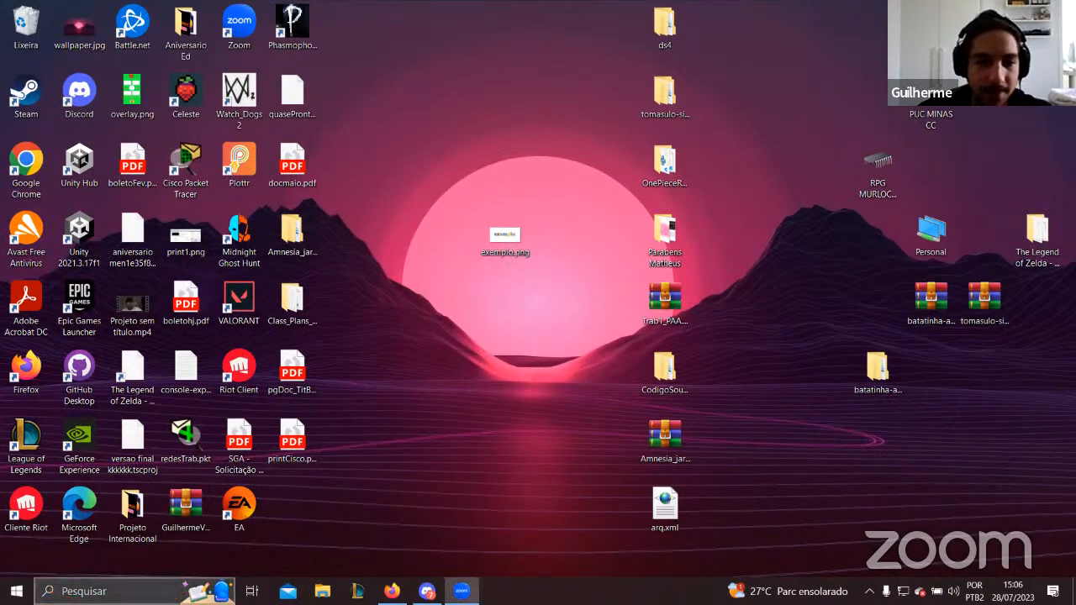
# Step: Search Windows for "word", replace the query with "Microsoft Word", and dismiss the results
pyautogui.click(84, 592)
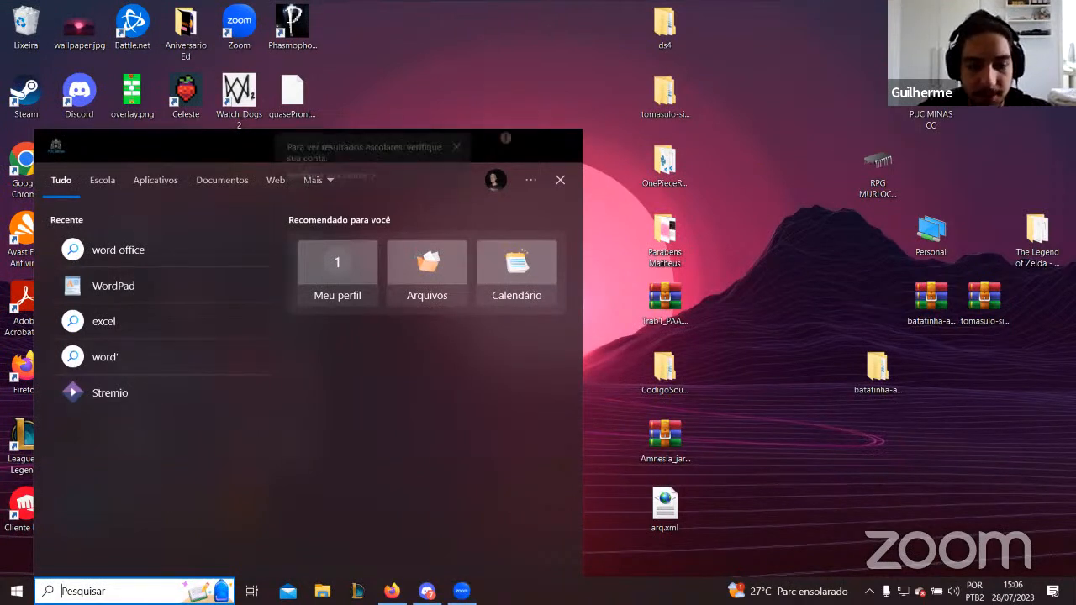
pyautogui.write('word')
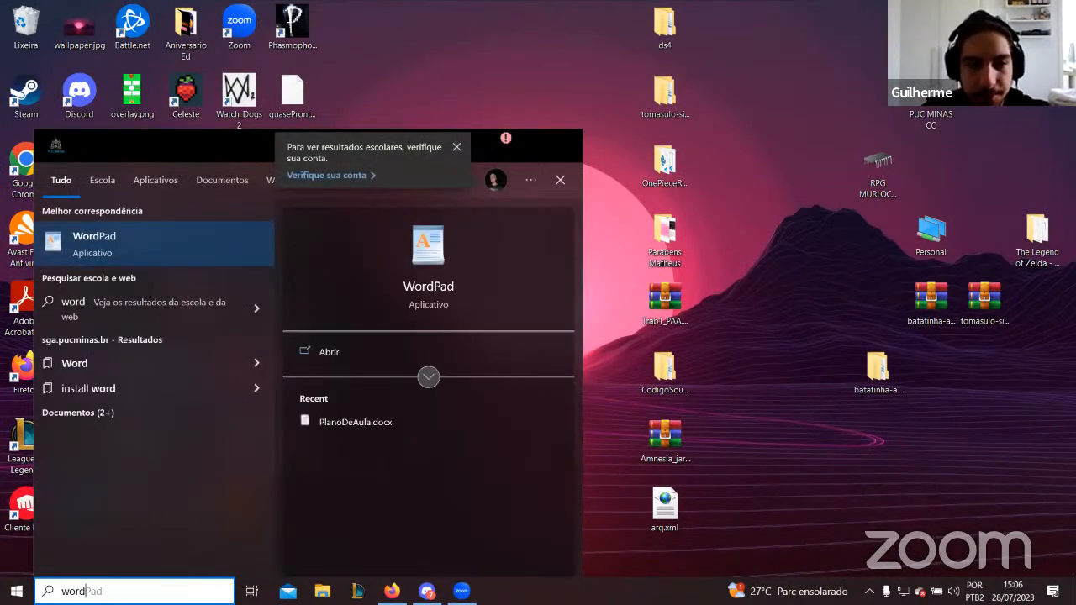
pyautogui.press('BackSpace')
pyautogui.press('BackSpace')
pyautogui.press('BackSpace')
pyautogui.press('BackSpace')
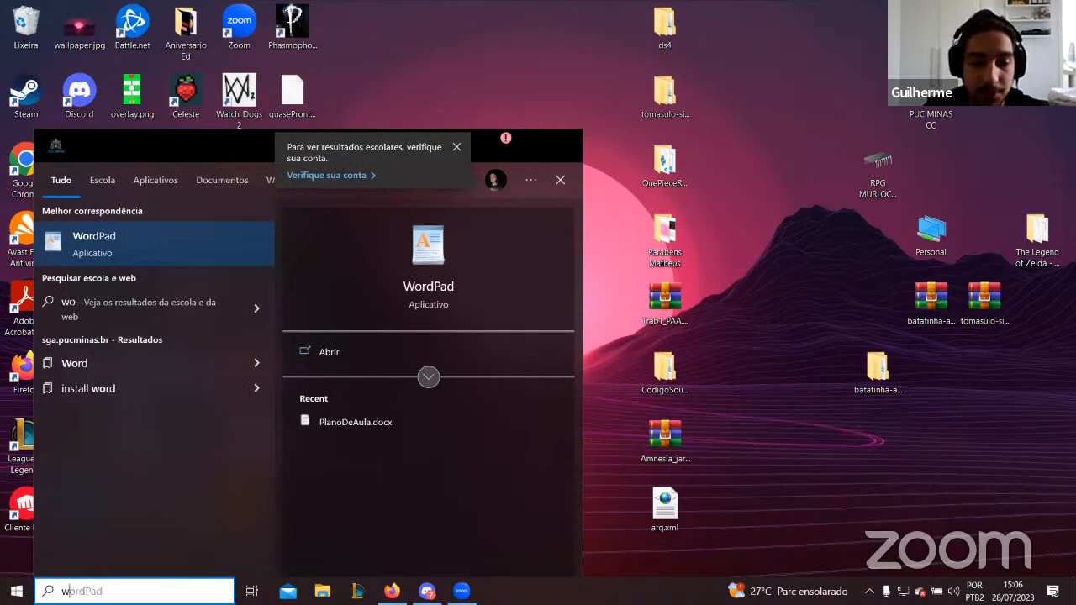
pyautogui.write('Microsoft Word')
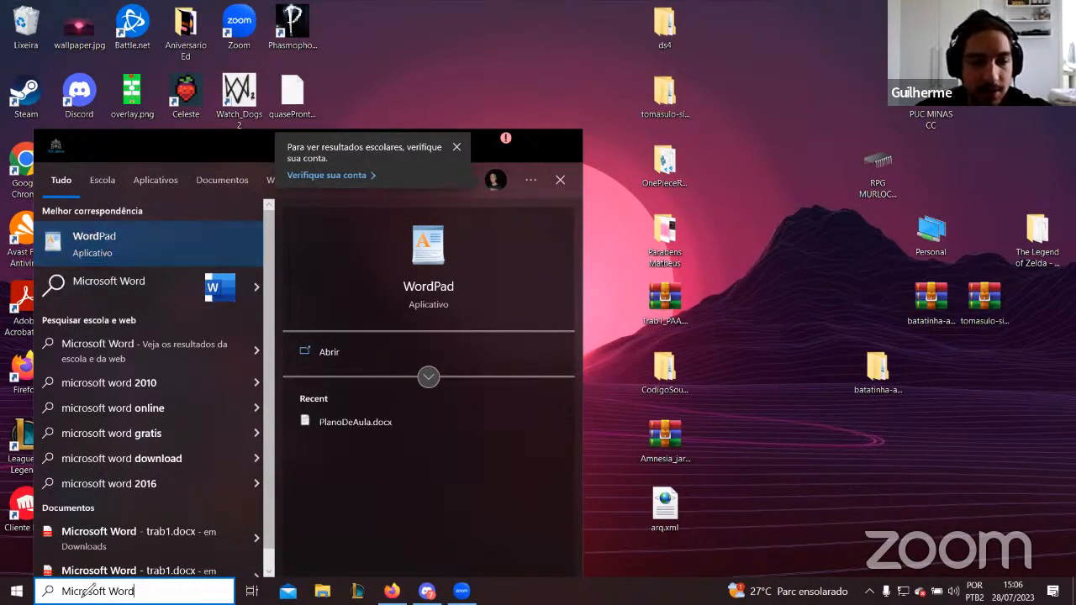
pyautogui.click(867, 116)
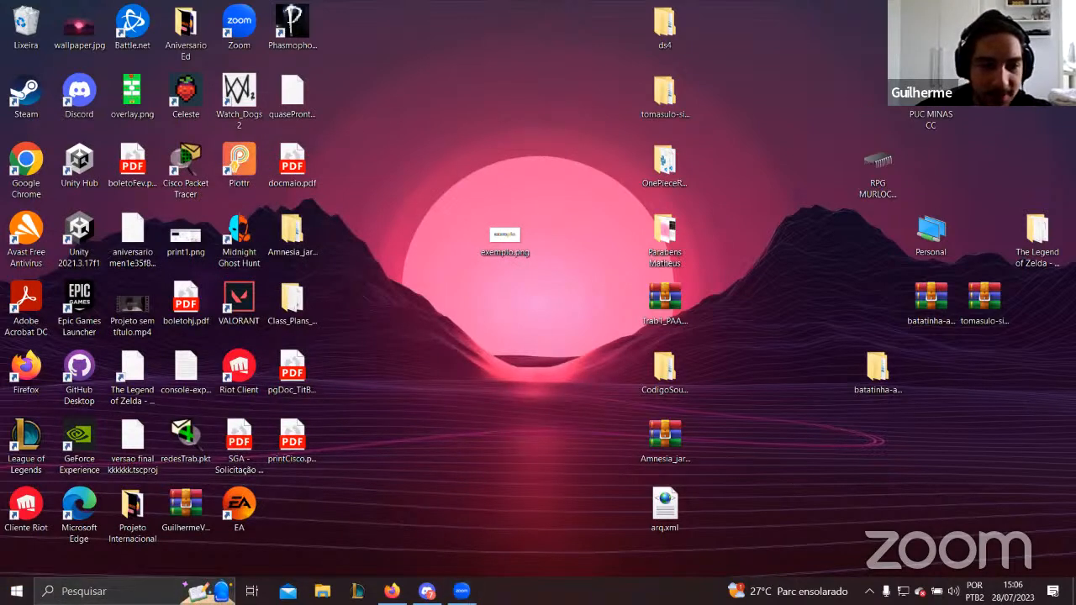
# Step: Search Windows again for "word" and "Microsoft Word", shorten the query to "Microsoft", and close the search
pyautogui.click(84, 591)
pyautogui.write('word')
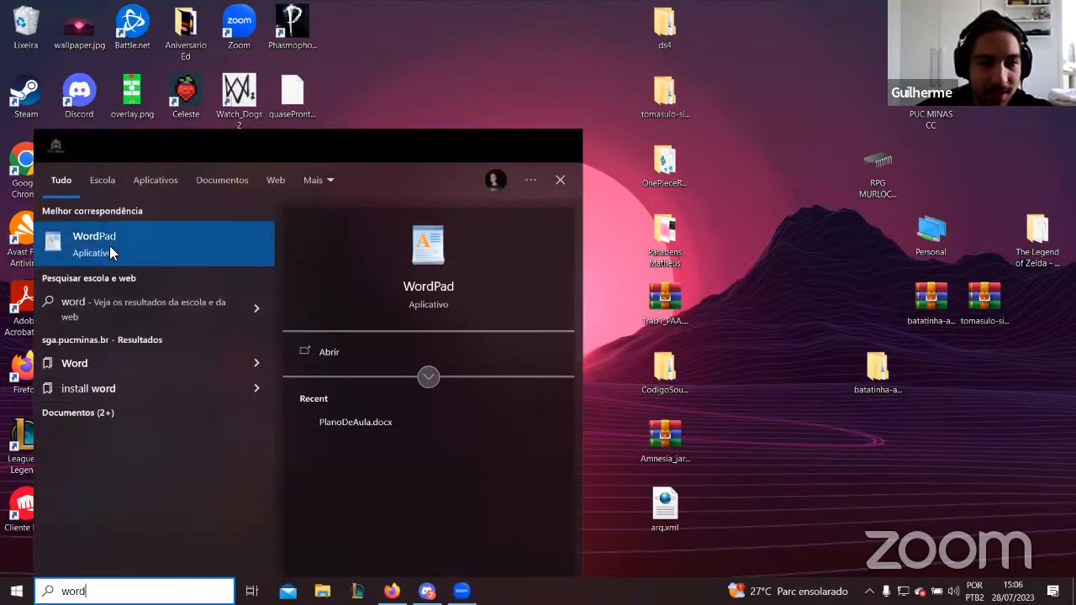
pyautogui.hotkey('ctrl', 'a')
pyautogui.write('M')
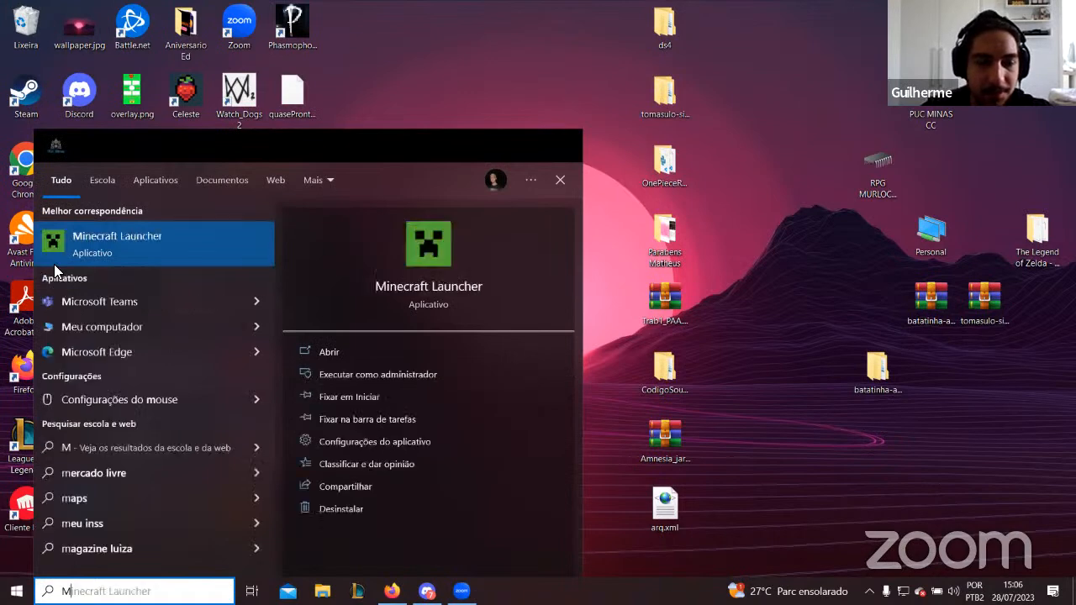
pyautogui.write('icrosoft Word')
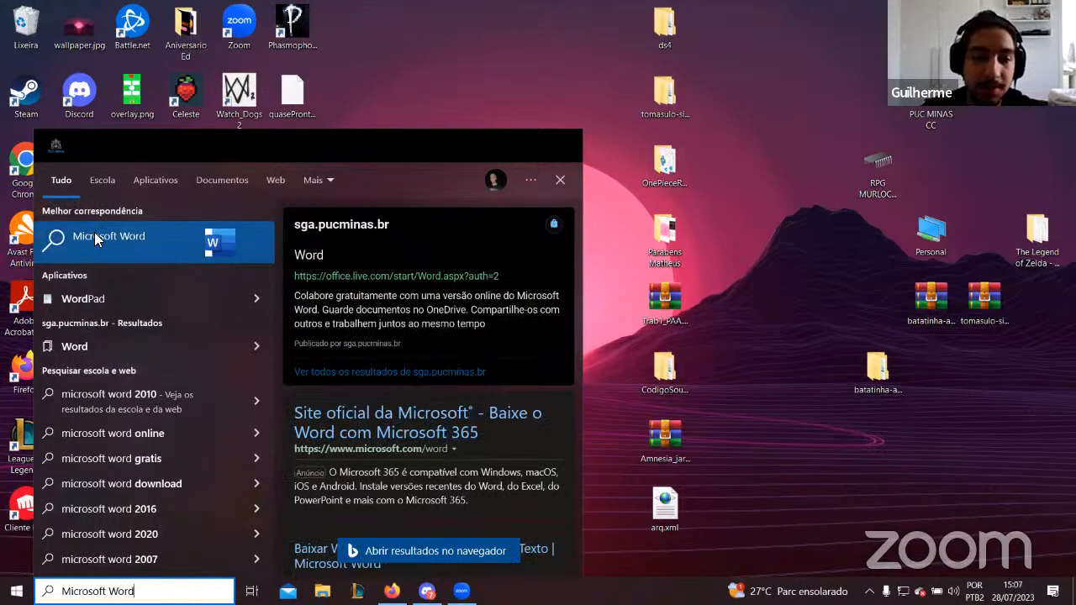
pyautogui.press('BackSpace')
pyautogui.press('BackSpace')
pyautogui.press('BackSpace')
pyautogui.press('BackSpace')
pyautogui.press('BackSpace')
pyautogui.hotkey('ctrl', 'a')
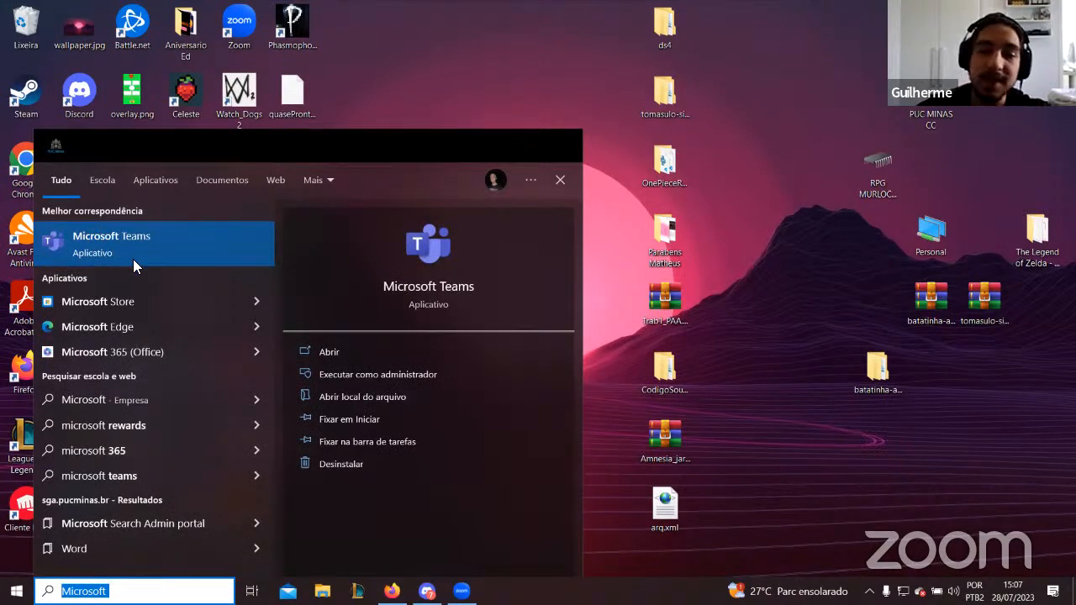
pyautogui.click(564, 180)
# Step: Switch to Firefox and bring up the blank Word document Documento4
pyautogui.click(392, 592)
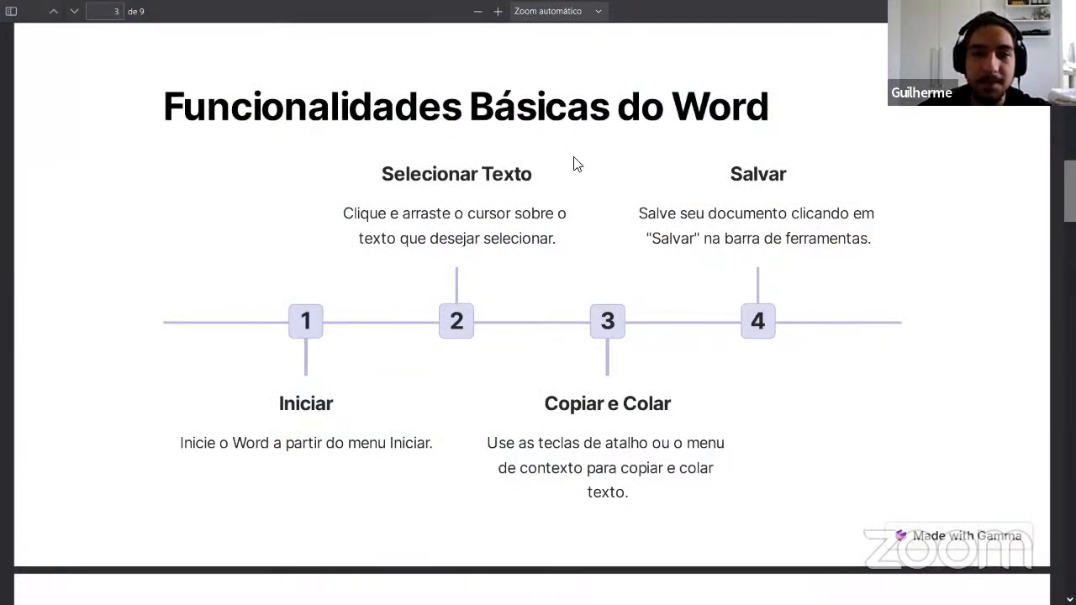
pyautogui.click(243, 15)
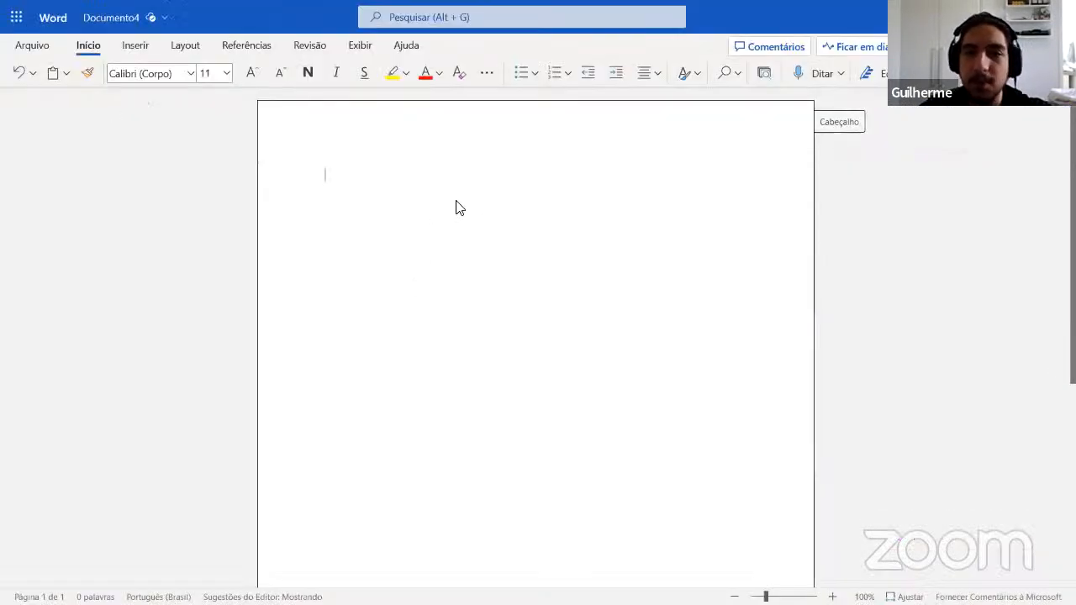
pyautogui.moveTo(216, 7)
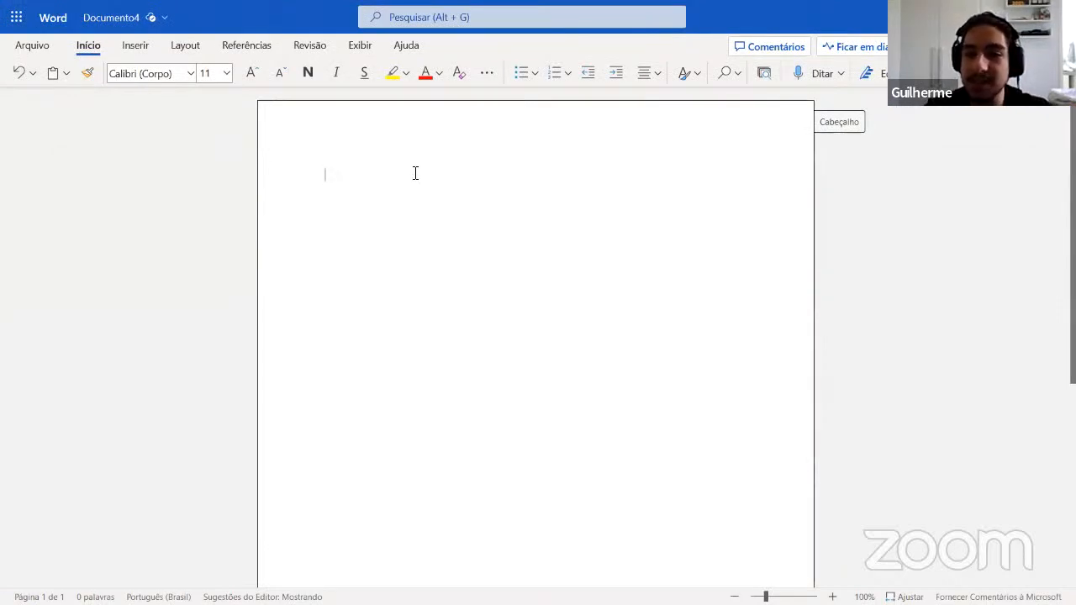
# Step: Write the greeting "Olá a todos!!" at the start of the blank document
pyautogui.write('Olá aa')
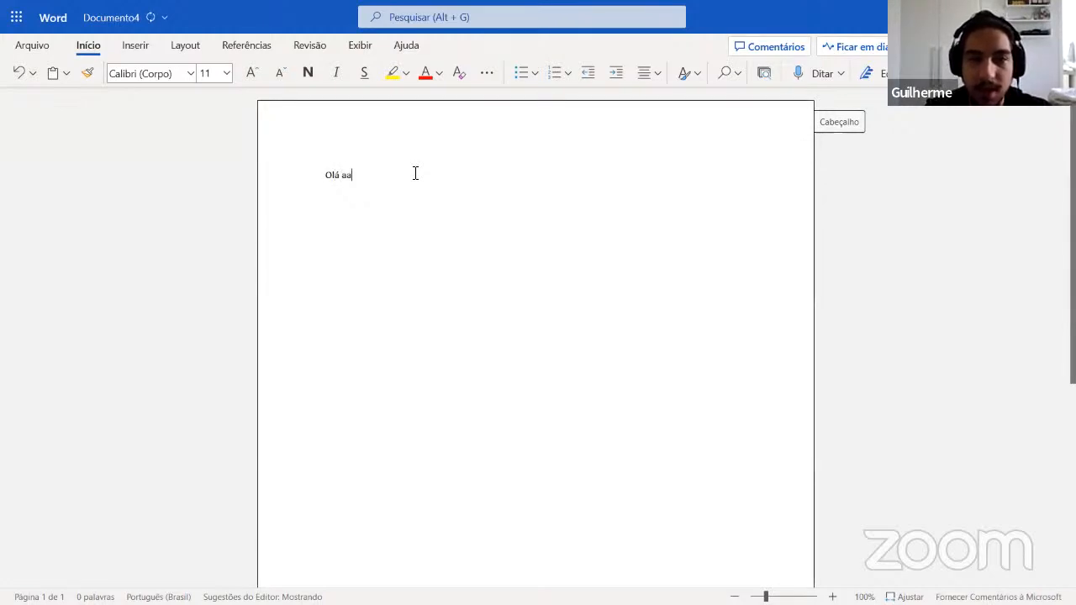
pyautogui.press('BackSpace')
pyautogui.write('tod')
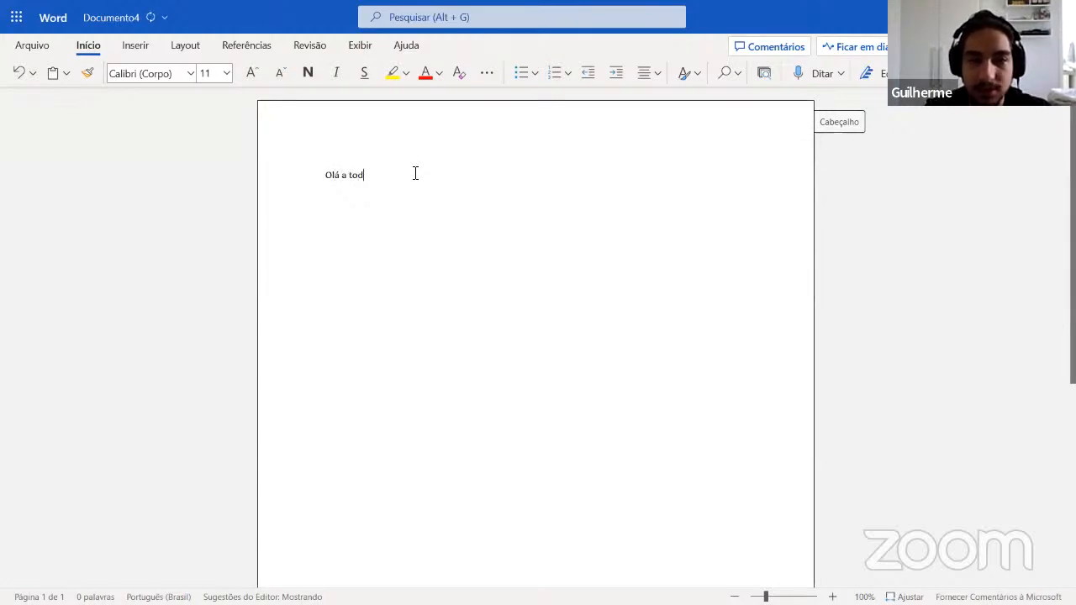
pyautogui.write('os!!')
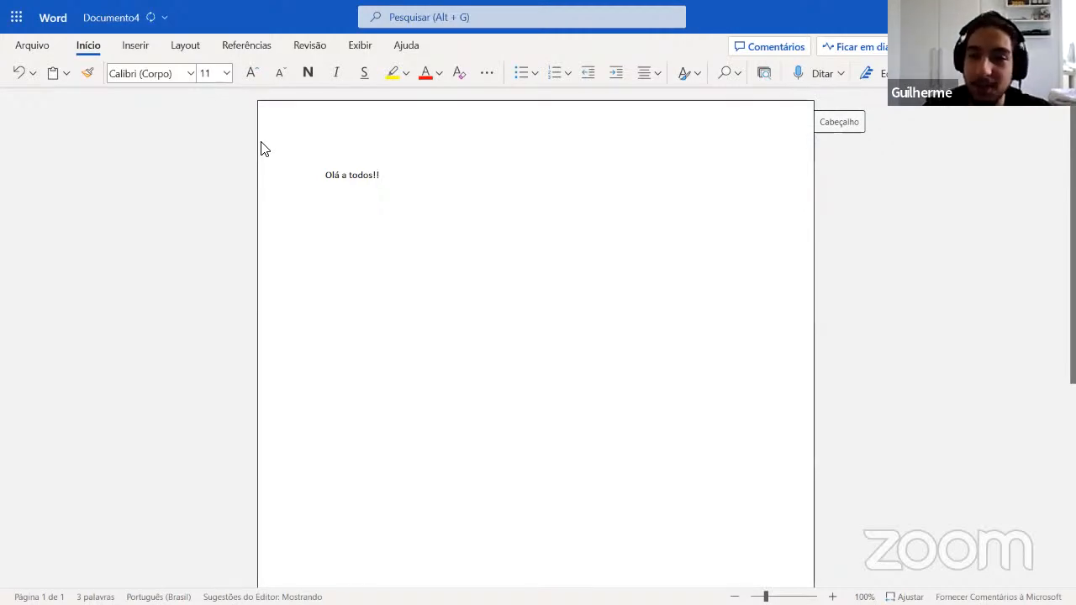
# Step: Continue the same line with "Bem-vindos a nossa aula de hoje: Desmistificando o Word!"
pyautogui.write('Bem-vind')
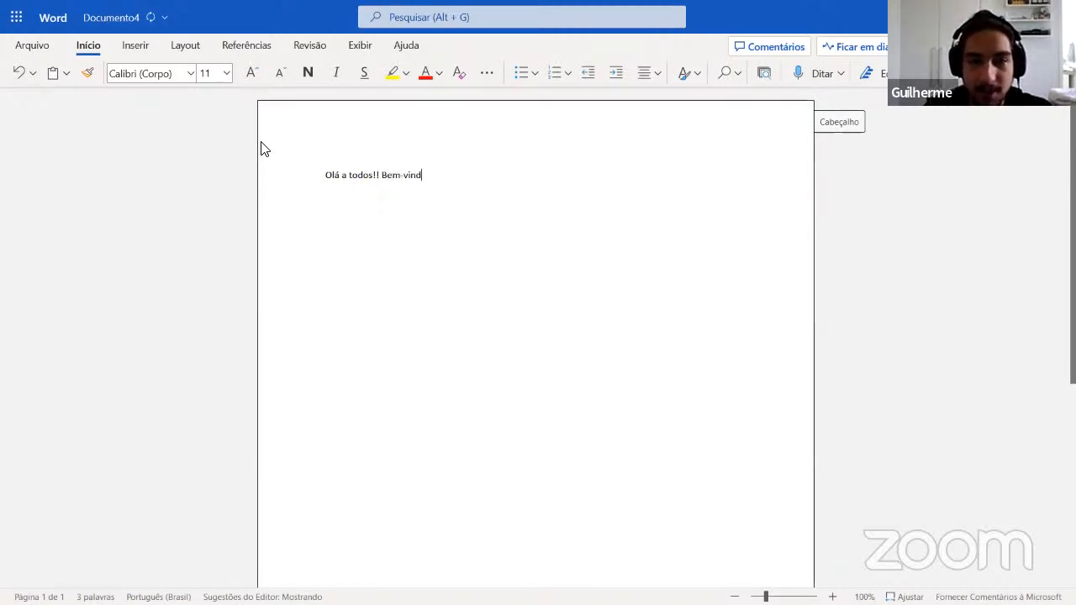
pyautogui.write('os a nossa aul')
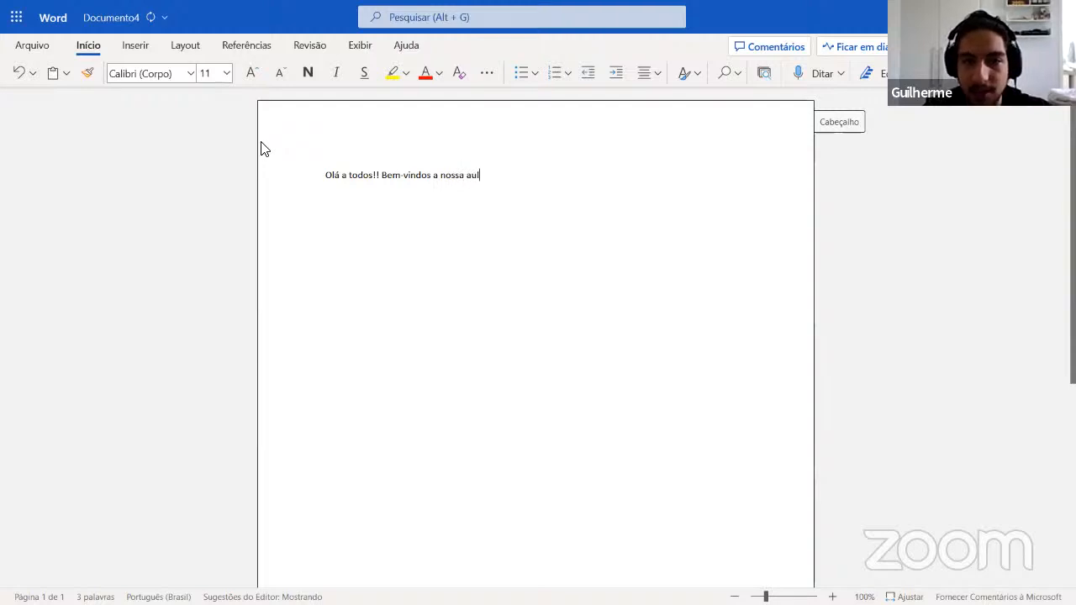
pyautogui.write('a de hoje:')
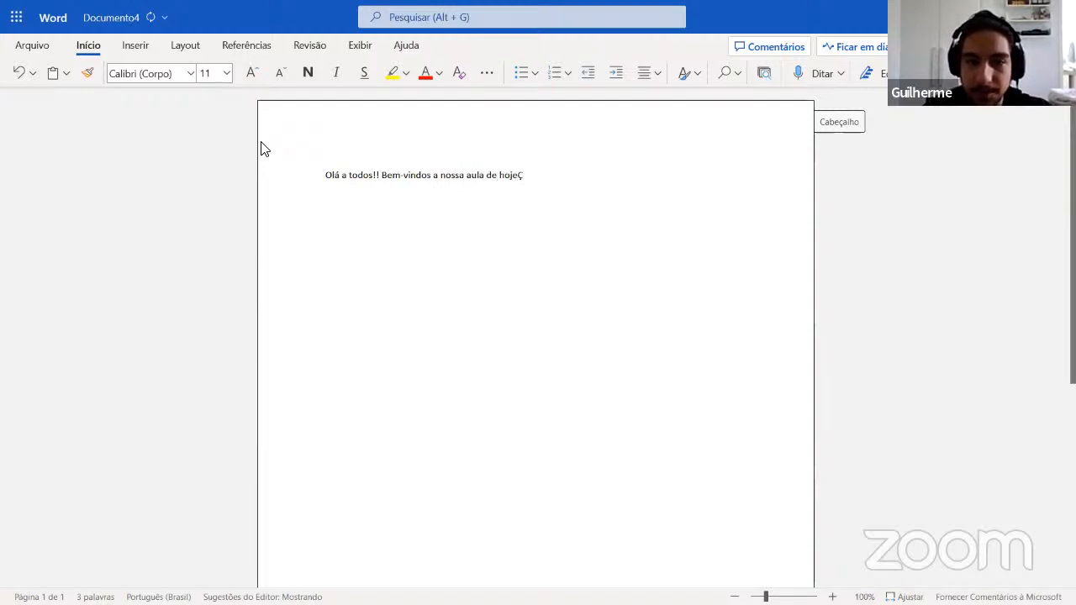
pyautogui.write(' Desm')
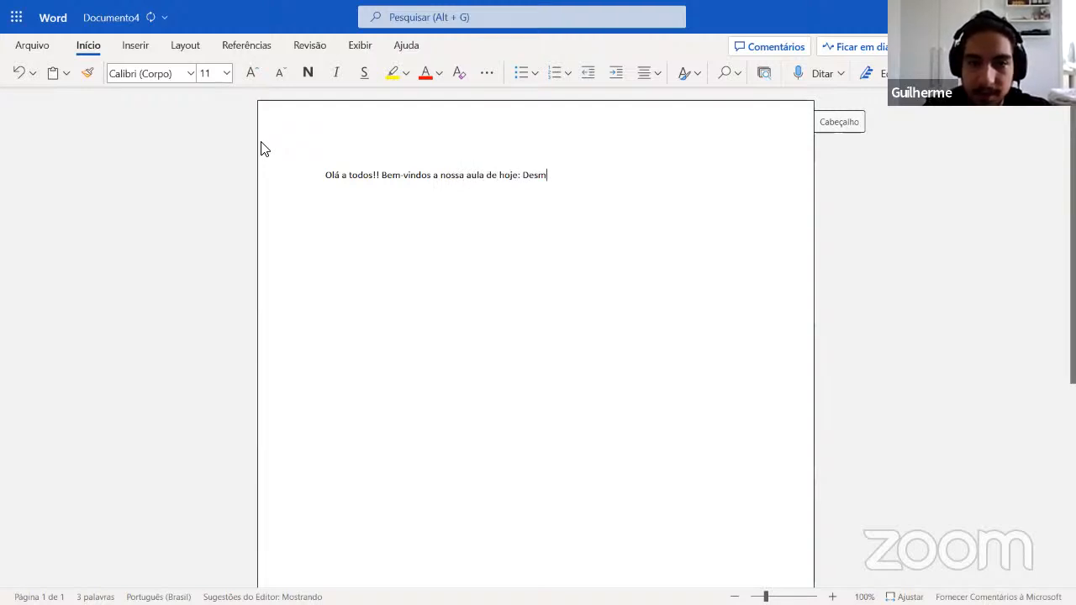
pyautogui.write('istificando o Word!')
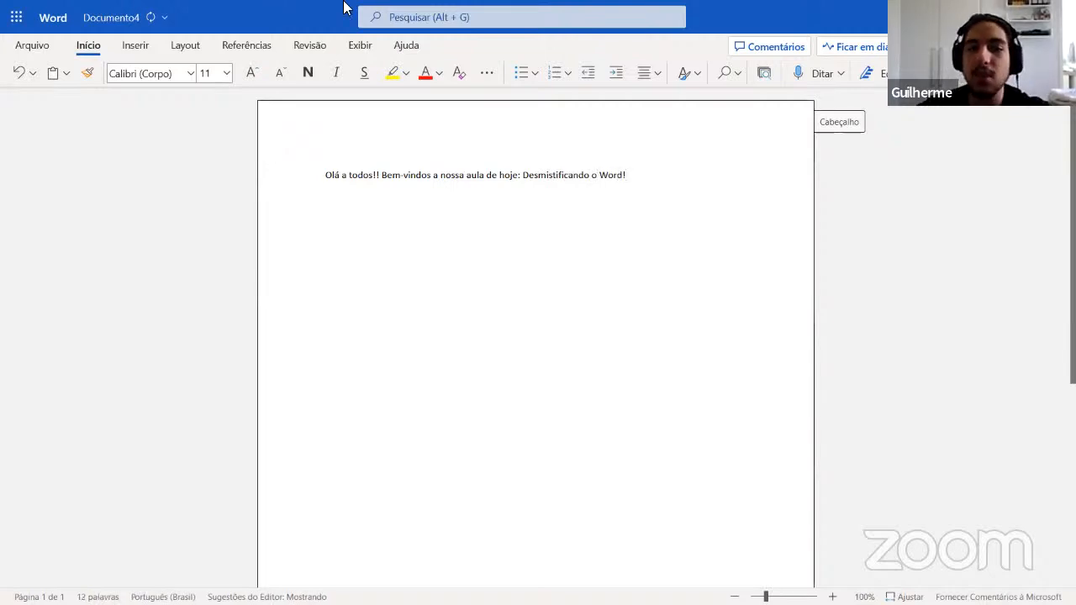
# Step: Highlight the text from "Bem-vindos" to "Word!" to demonstrate text selection, and clear the selection
pyautogui.moveTo(327, 179); pyautogui.dragTo(664, 183)
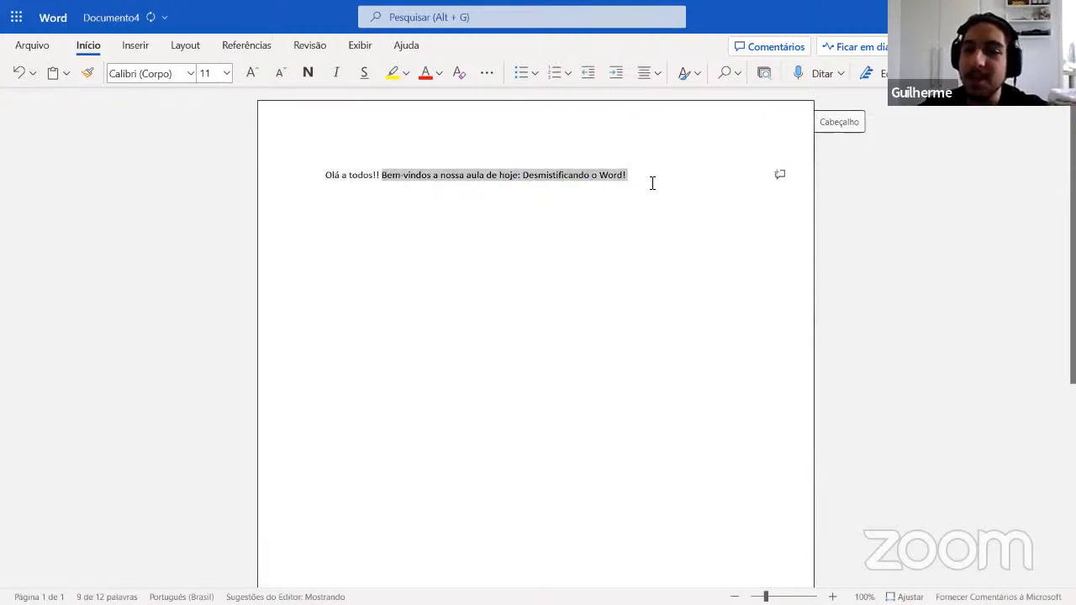
pyautogui.click(401, 177)
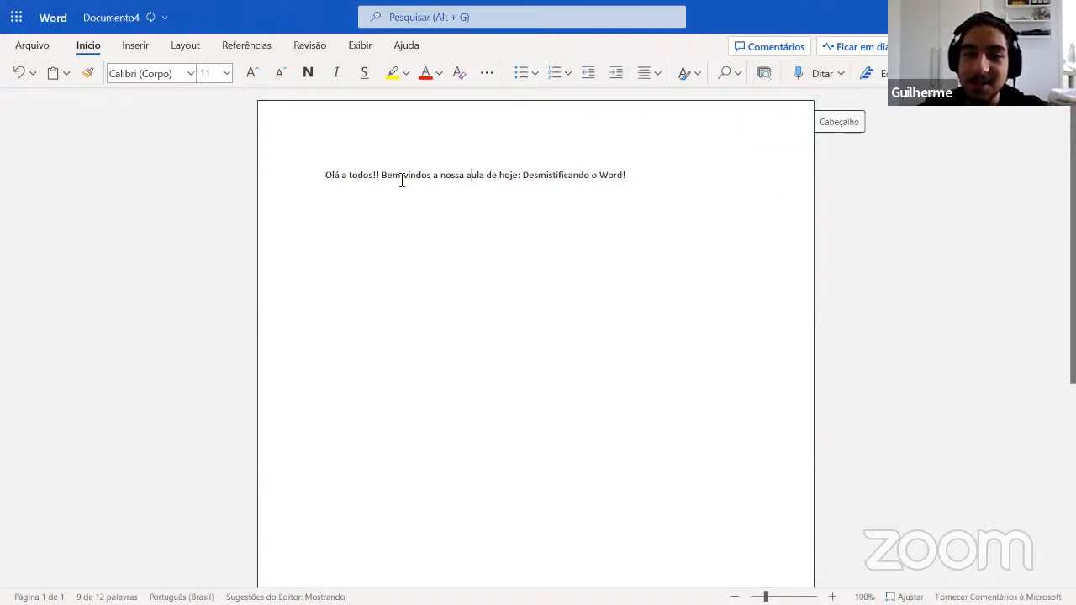
pyautogui.moveTo(382, 175); pyautogui.dragTo(664, 193)
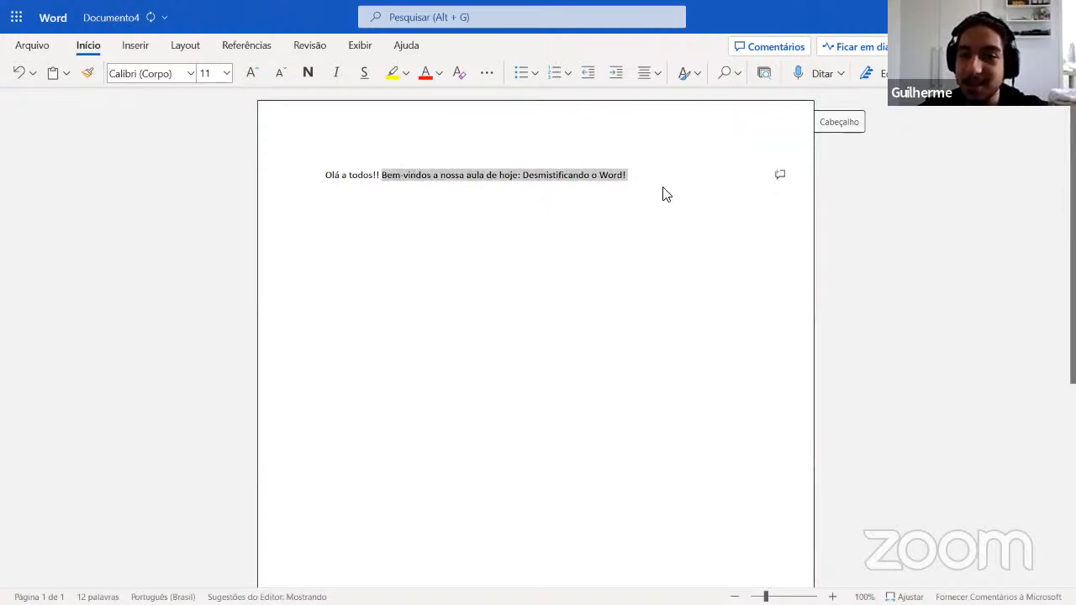
pyautogui.click(615, 180)
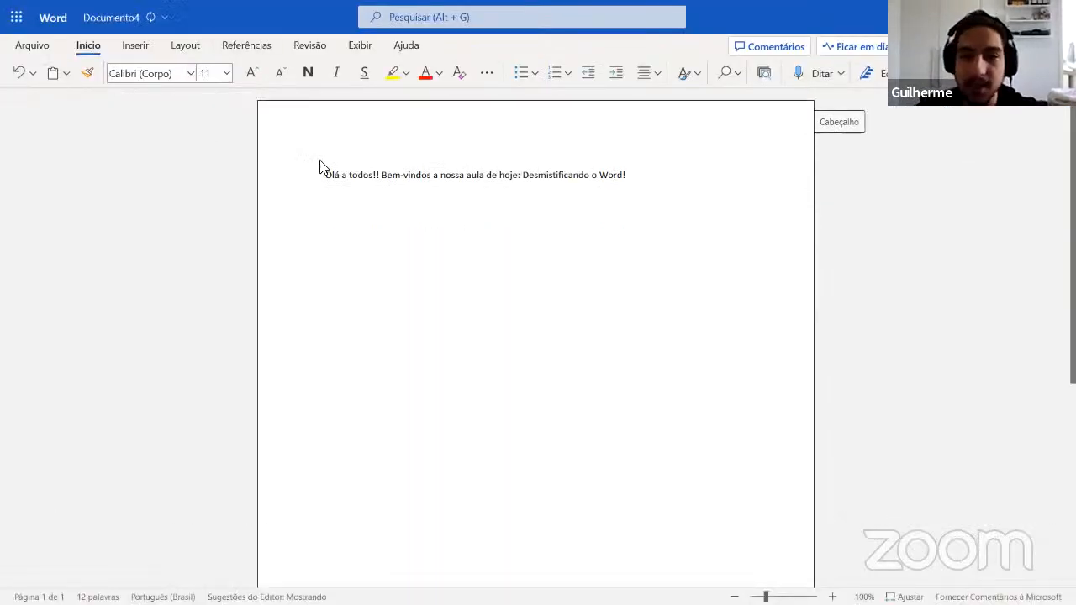
# Step: Toggle bold on and off with only the cursor placed in the line and no text selected
pyautogui.click(310, 73)
pyautogui.click(309, 73)
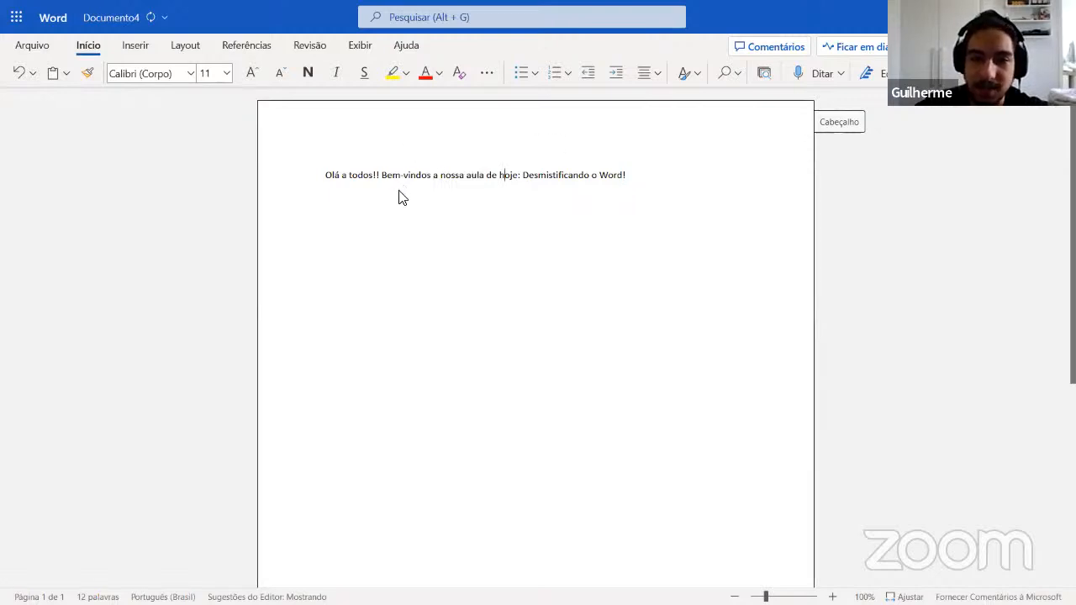
pyautogui.click(623, 175)
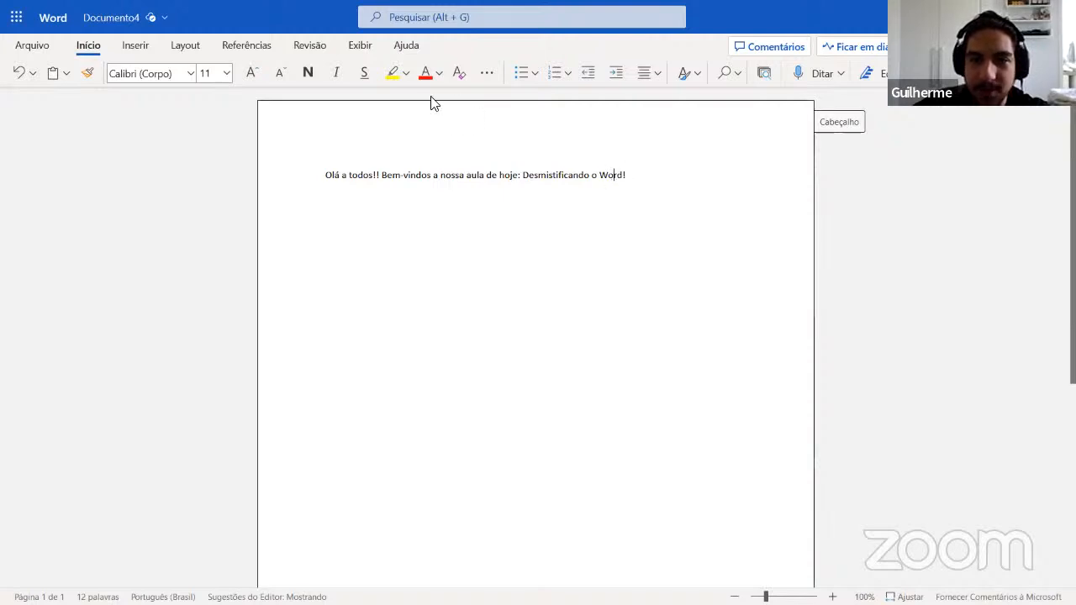
pyautogui.click(309, 73)
pyautogui.click(309, 73)
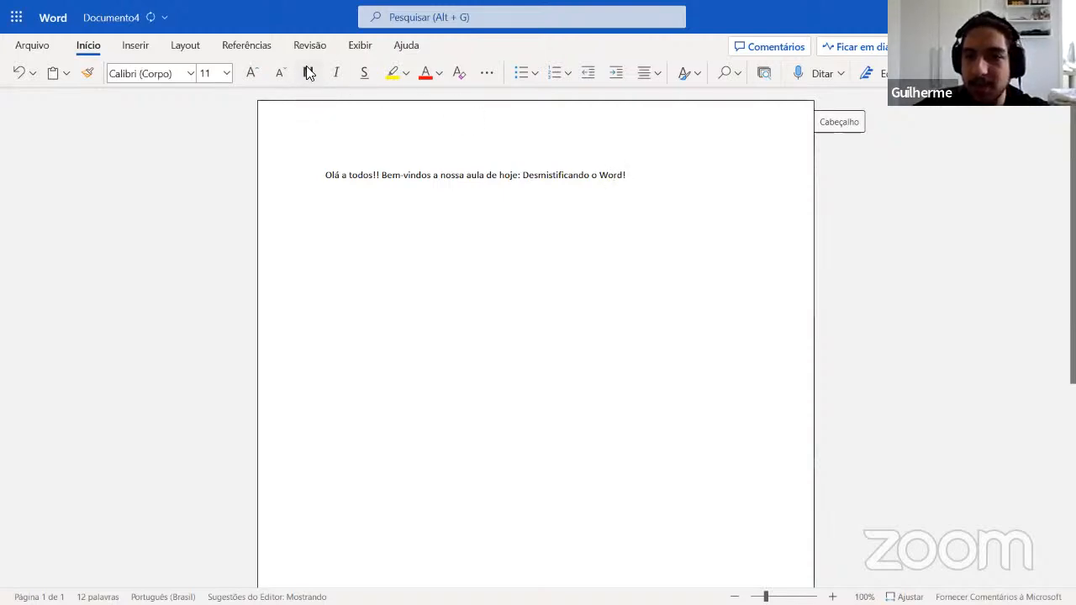
# Step: Make the entire line from "Olá a todos!!" to "Word!" bold and deselect it
pyautogui.moveTo(644, 176); pyautogui.dragTo(294, 182)
pyautogui.click(308, 73)
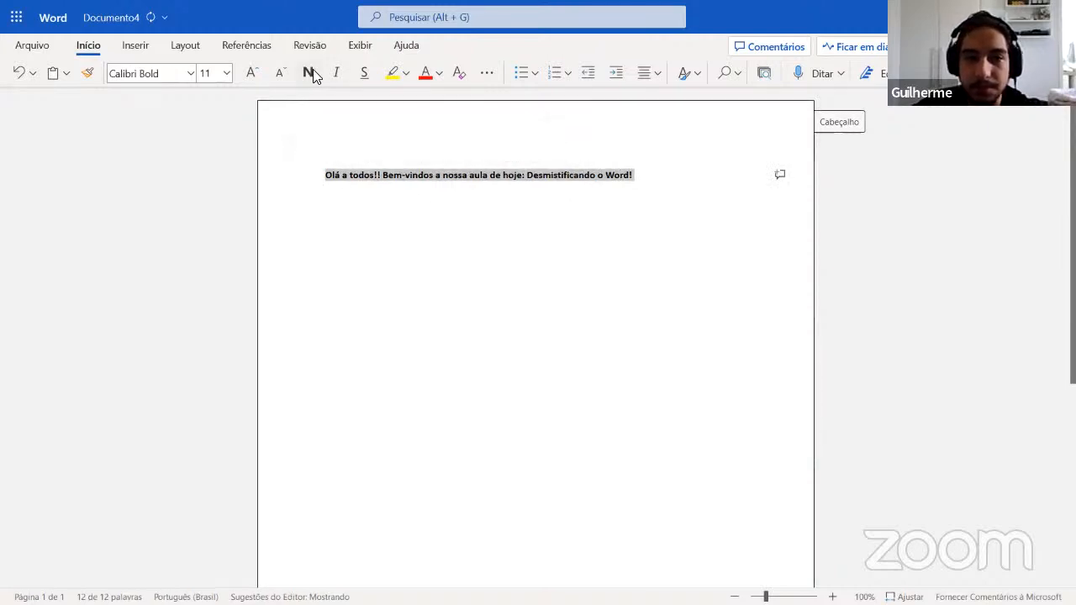
pyautogui.click(673, 147)
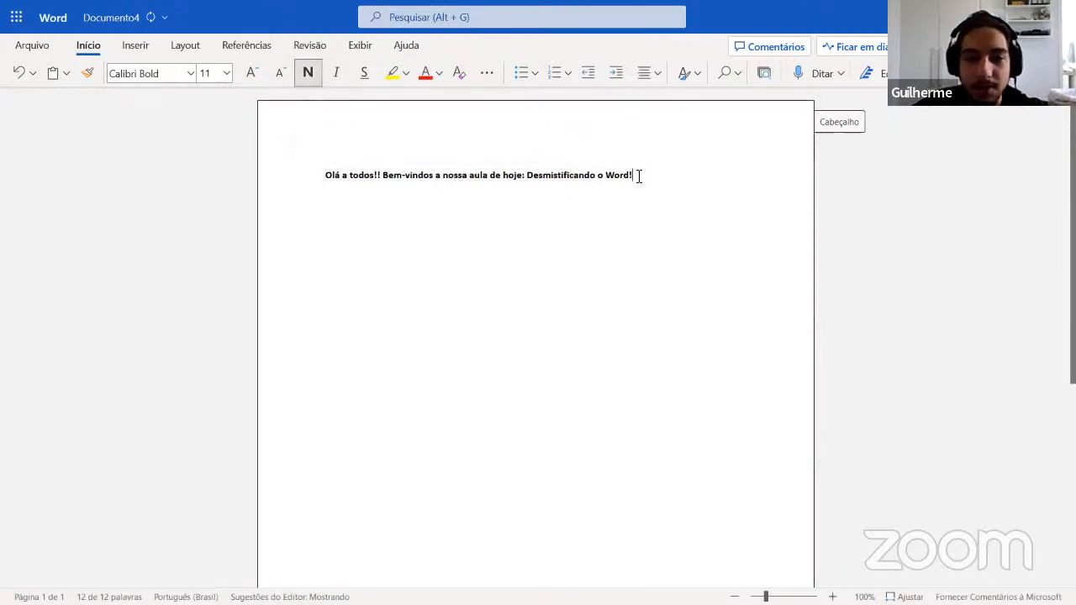
# Step: Remove the bold formatting from the entire line and deselect it
pyautogui.moveTo(642, 176); pyautogui.dragTo(308, 179)
pyautogui.click(309, 73)
pyautogui.click(688, 183)
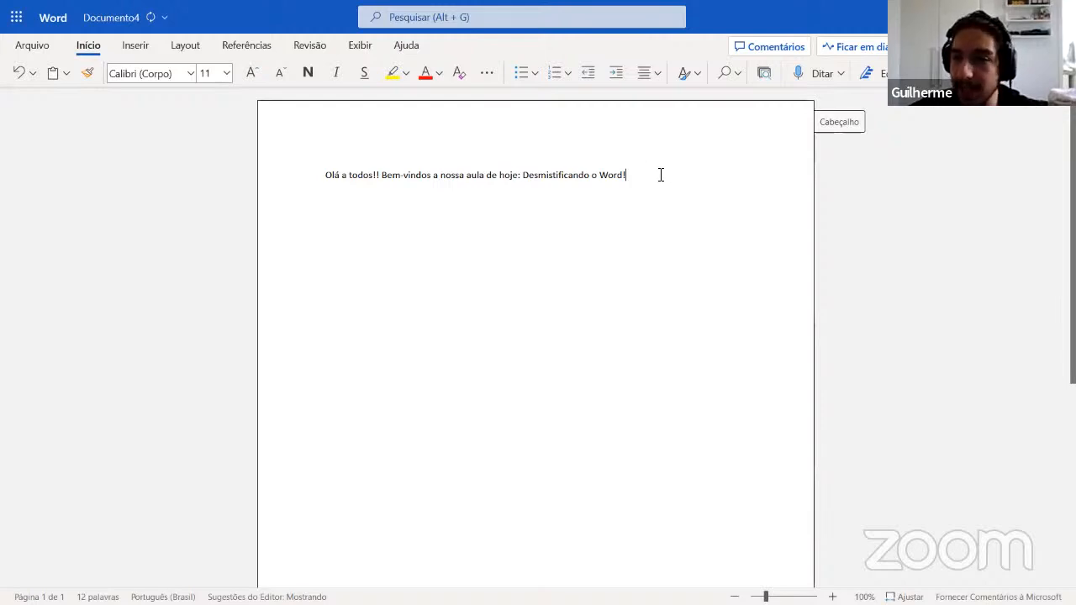
# Step: Make the text from "Bem-vindos" to "Word!" bold, then highlight "Olá a todos" to contrast it with the bold part
pyautogui.moveTo(627, 175); pyautogui.dragTo(509, 180)
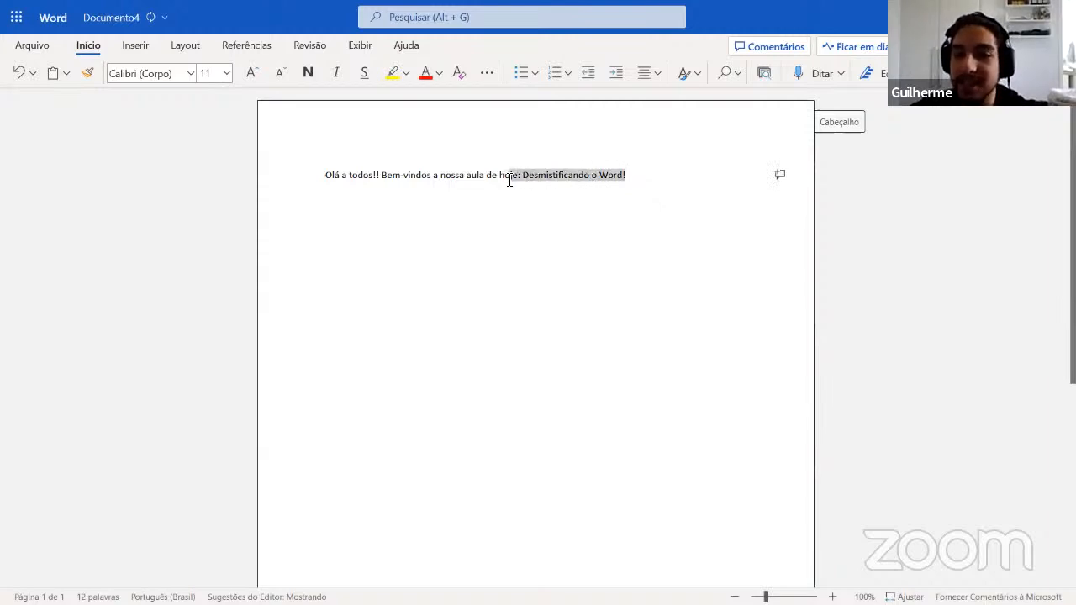
pyautogui.moveTo(510, 180); pyautogui.dragTo(380, 172)
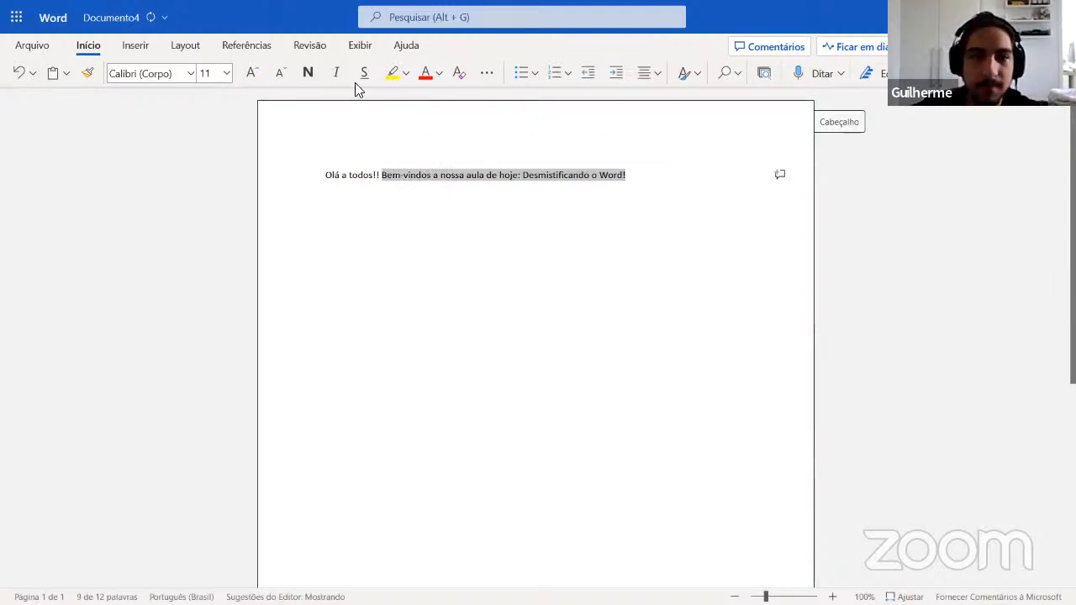
pyautogui.click(307, 74)
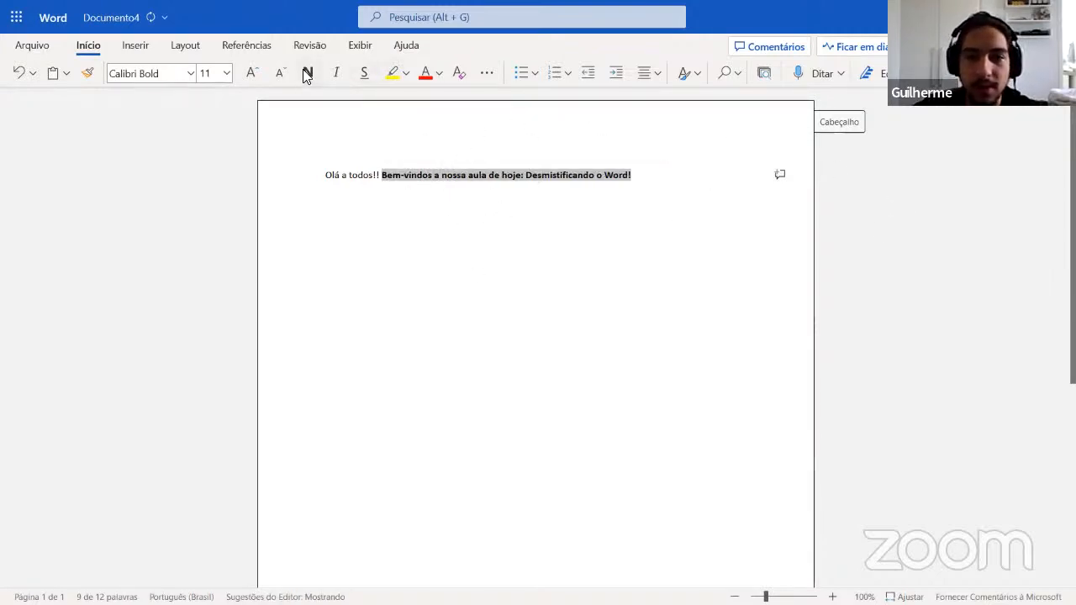
pyautogui.click(420, 205)
pyautogui.moveTo(328, 176); pyautogui.dragTo(373, 180)
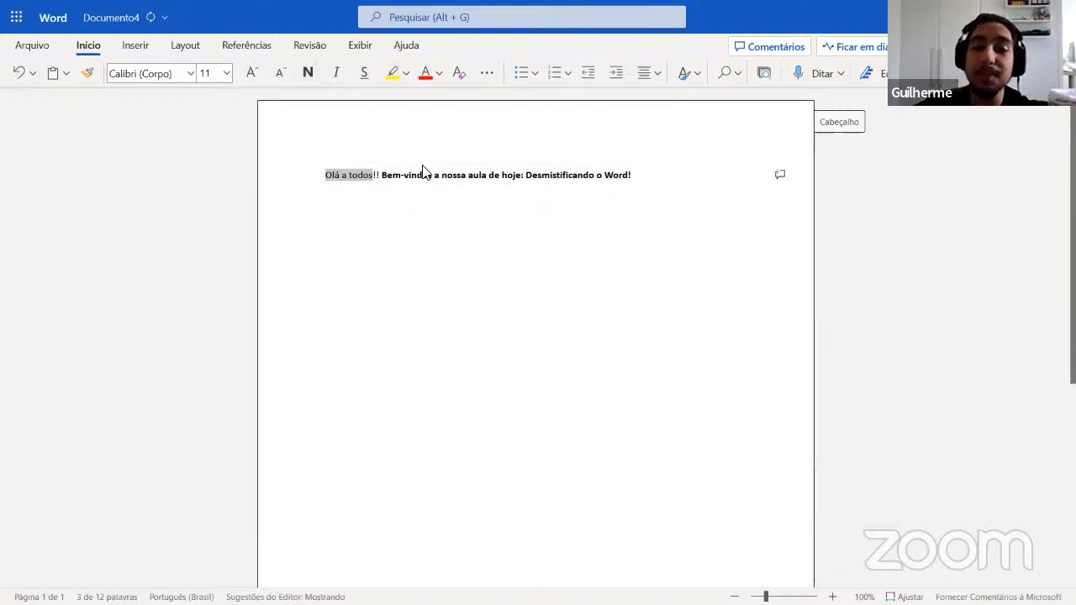
# Step: Remove the bold formatting from the text between "Bem-vindos" and "Word!" and clear the selection
pyautogui.click(647, 182)
pyautogui.moveTo(647, 180); pyautogui.dragTo(382, 177)
pyautogui.click(307, 73)
pyautogui.click(658, 238)
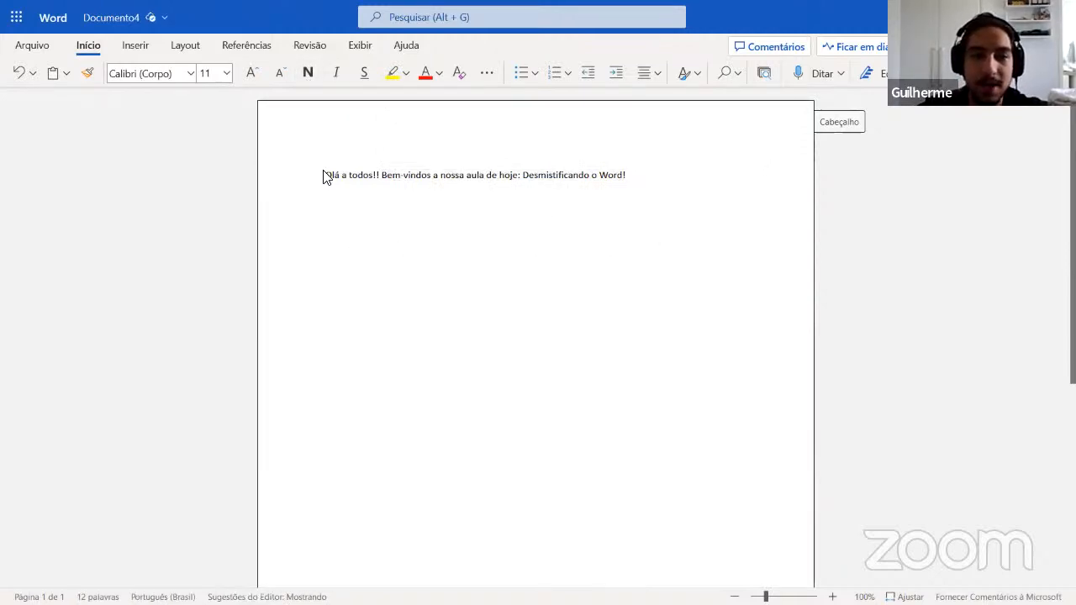
# Step: Demonstrate partial selection by highlighting "Olá a todos!!" and a stretch of text back from the line's end, then clear the selection
pyautogui.moveTo(320, 179); pyautogui.dragTo(379, 192)
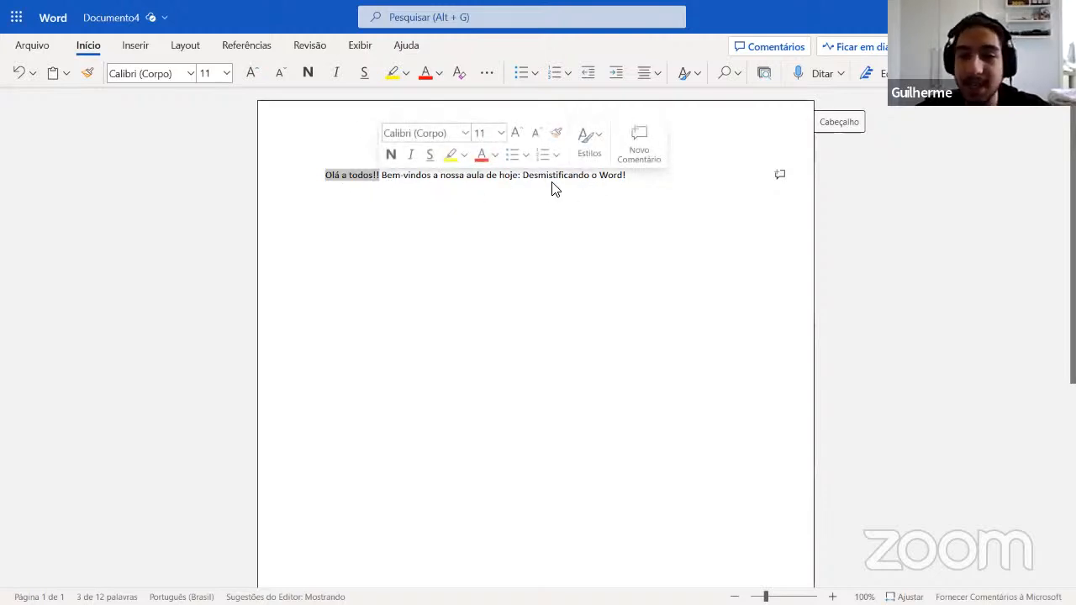
pyautogui.click(631, 176)
pyautogui.moveTo(613, 176); pyautogui.dragTo(457, 176)
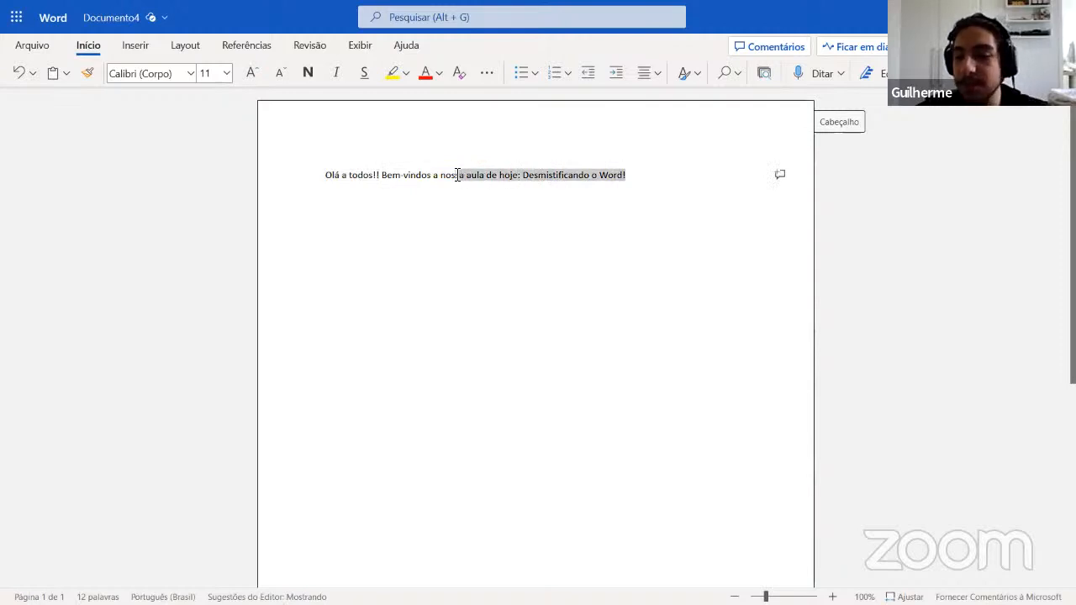
pyautogui.moveTo(458, 175); pyautogui.dragTo(458, 176)
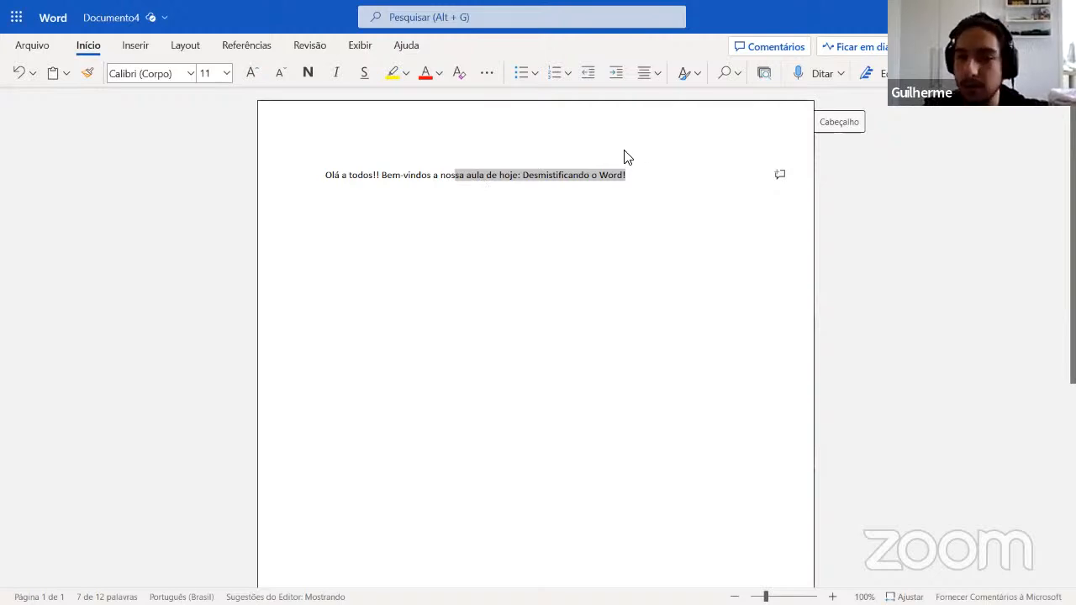
pyautogui.click(670, 144)
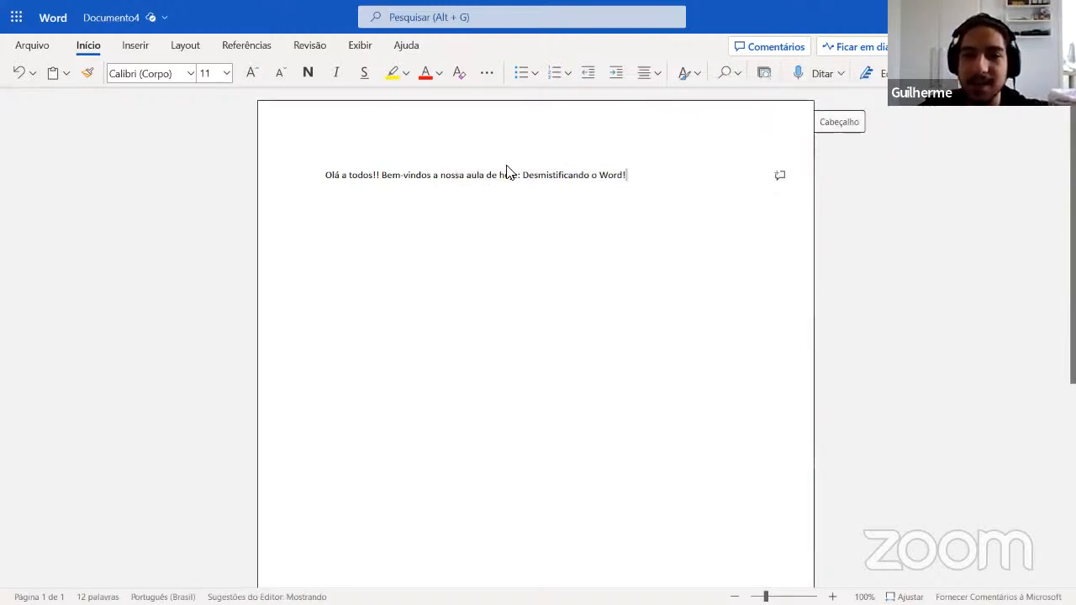
# Step: Make only the greeting "Olá a todos!!" bold and deselect it
pyautogui.click(402, 174)
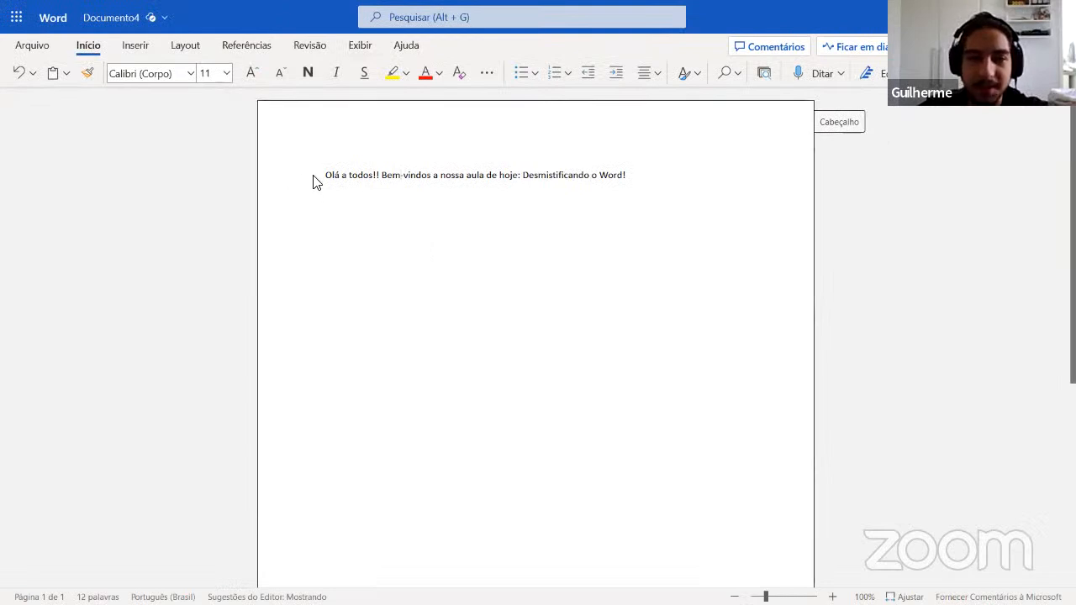
pyautogui.moveTo(320, 174); pyautogui.dragTo(379, 186)
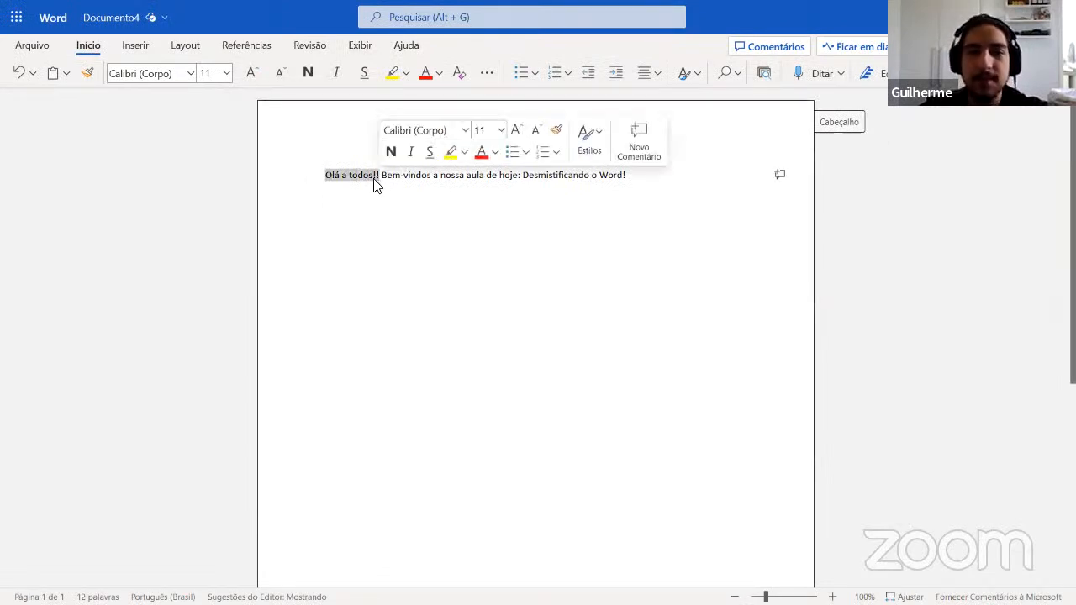
pyautogui.click(309, 74)
pyautogui.click(384, 179)
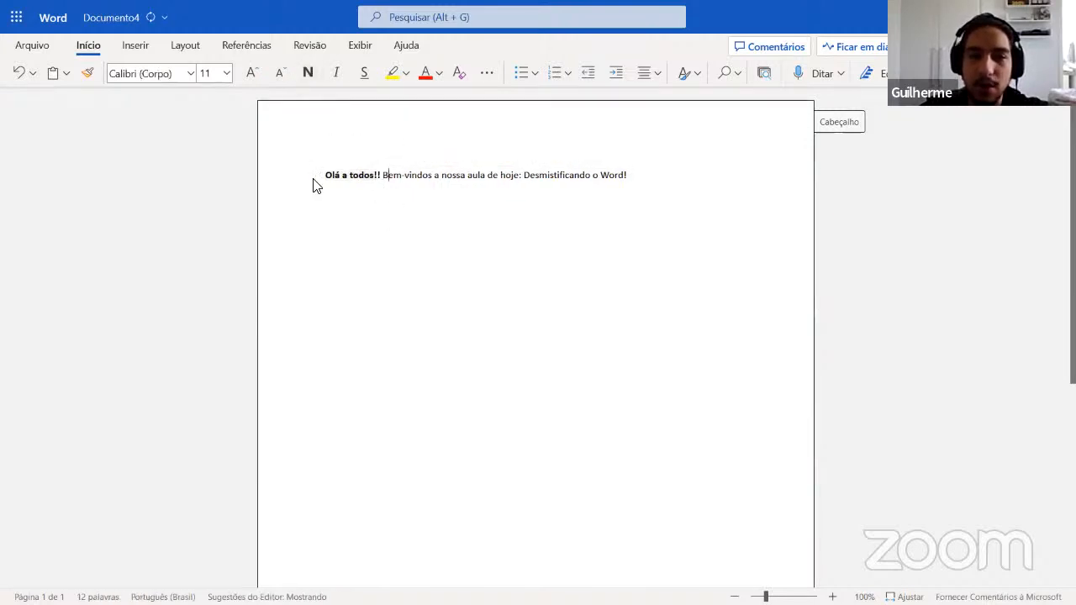
# Step: Remove the bold formatting from "Olá a todos!!" and place the cursor at the end of the line
pyautogui.moveTo(382, 177); pyautogui.dragTo(324, 180)
pyautogui.click(317, 77)
pyautogui.click(672, 179)
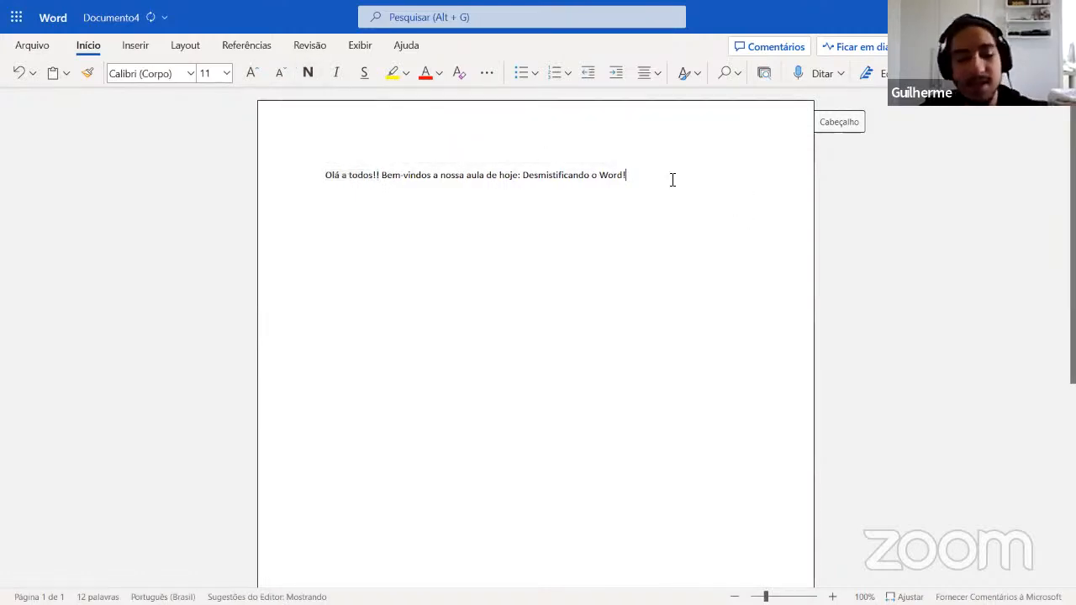
# Step: Switch to the lesson slides PDF and highlight the "Copiar e Colar" item on the "Funcionalidades Básicas do Word" slide
pyautogui.hotkey('alt', 'Tab')
pyautogui.hotkey('alt', 'Tab')
pyautogui.hotkey('alt', 'Tab')
pyautogui.hotkey('alt', 'Tab')
pyautogui.hotkey('alt', 'shift', 'Tab')
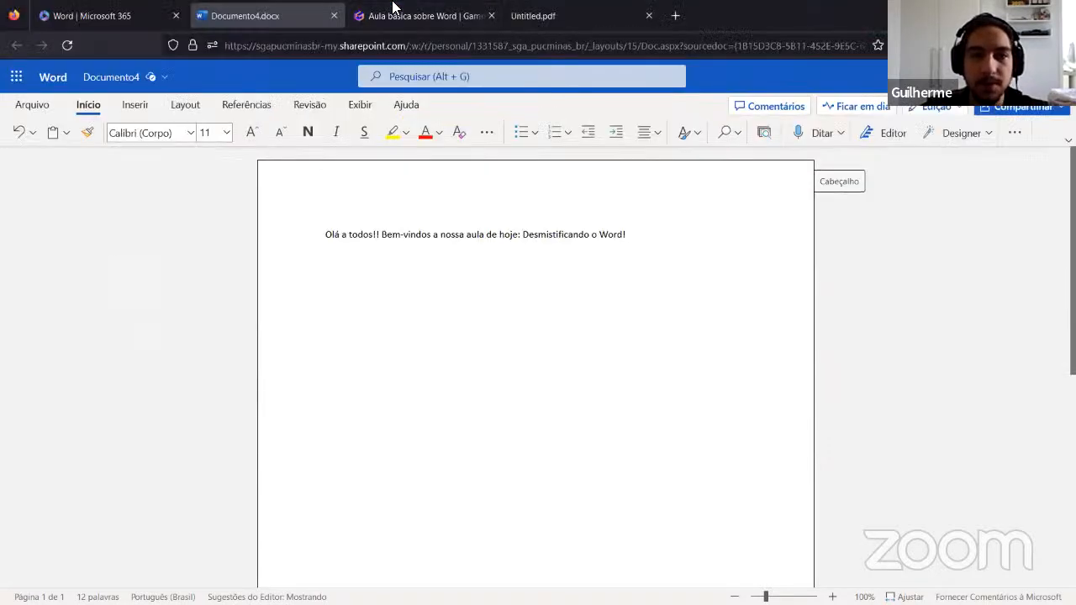
pyautogui.click(412, 15)
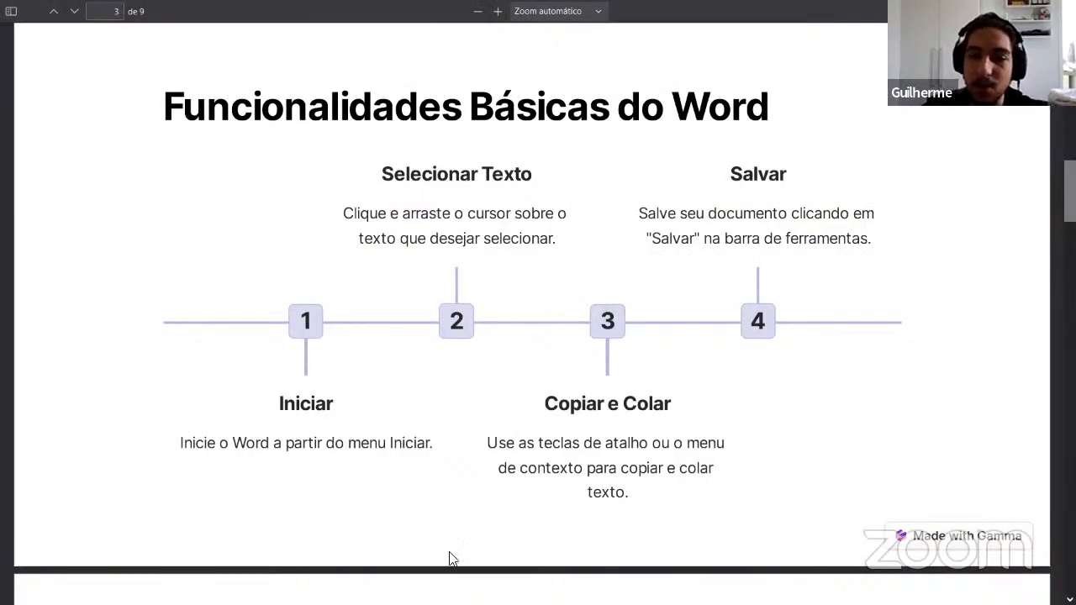
pyautogui.moveTo(546, 407); pyautogui.dragTo(692, 473)
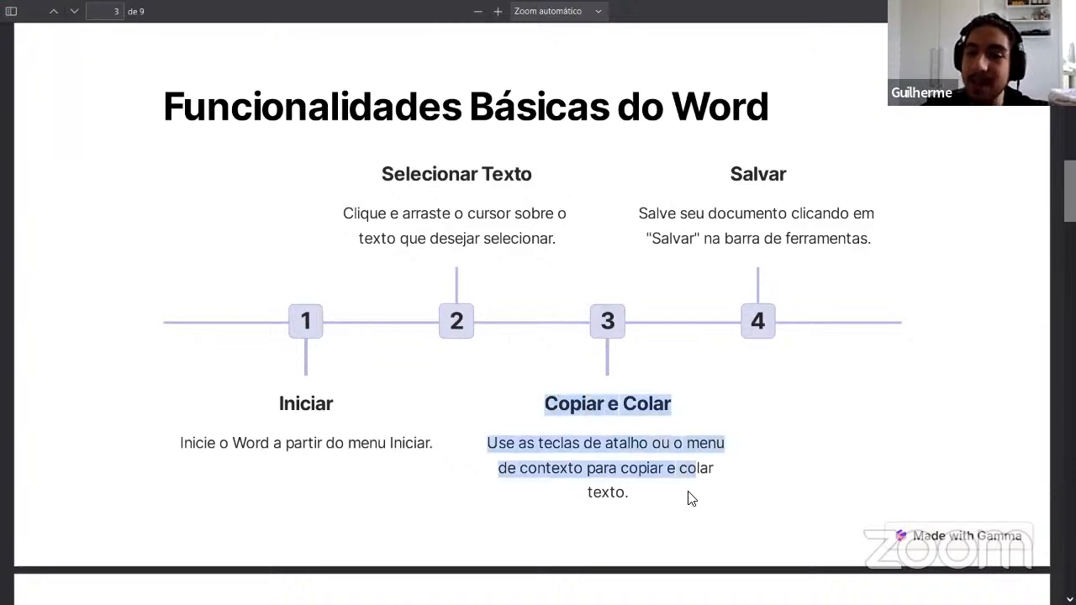
pyautogui.click(624, 494)
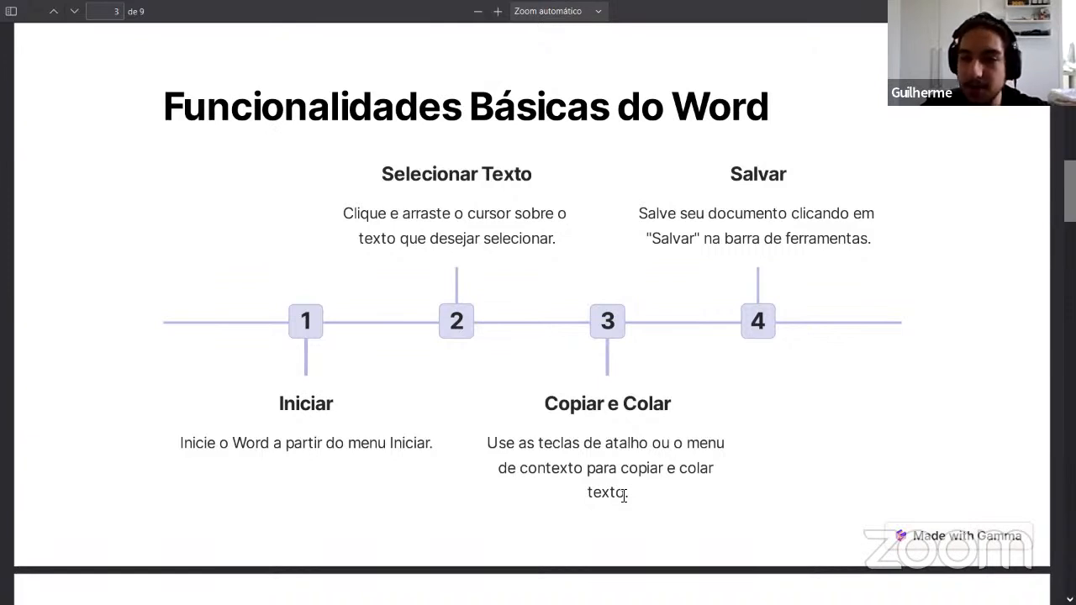
# Step: Return to Documento4 in Word and select the entire welcome line from "Olá a todos!!" to "Word!"
pyautogui.moveTo(187, 7)
pyautogui.click(225, 8)
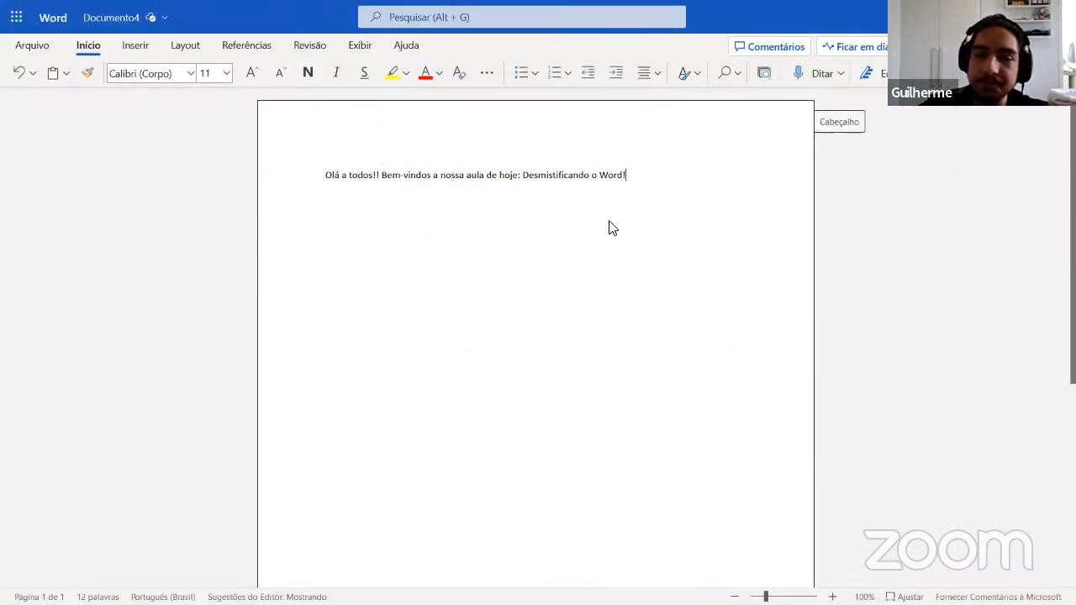
pyautogui.moveTo(632, 183); pyautogui.dragTo(324, 175)
pyautogui.click(640, 184)
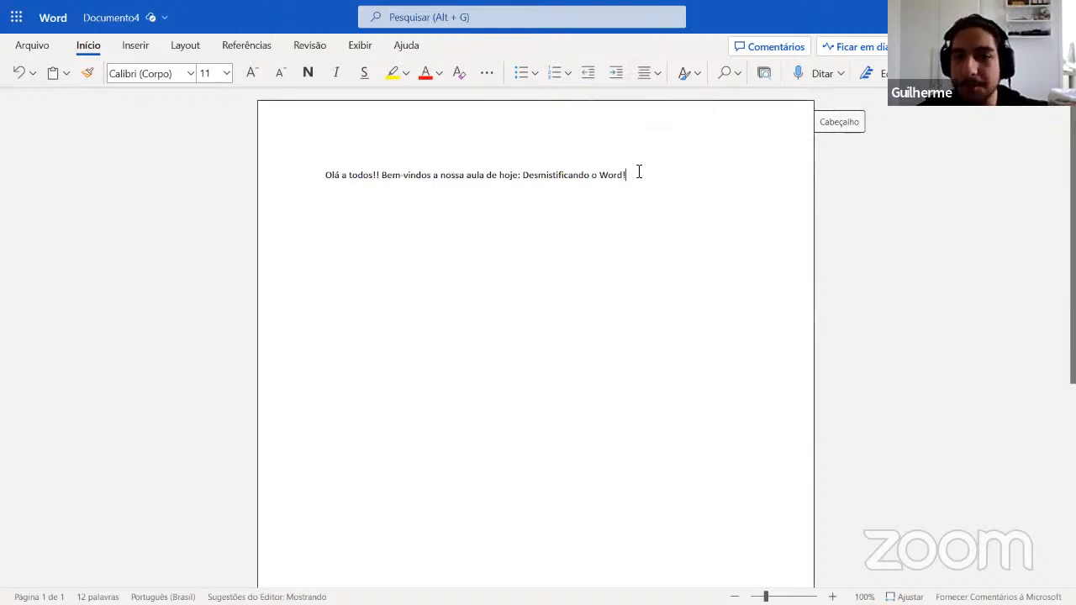
pyautogui.moveTo(639, 171); pyautogui.dragTo(306, 172)
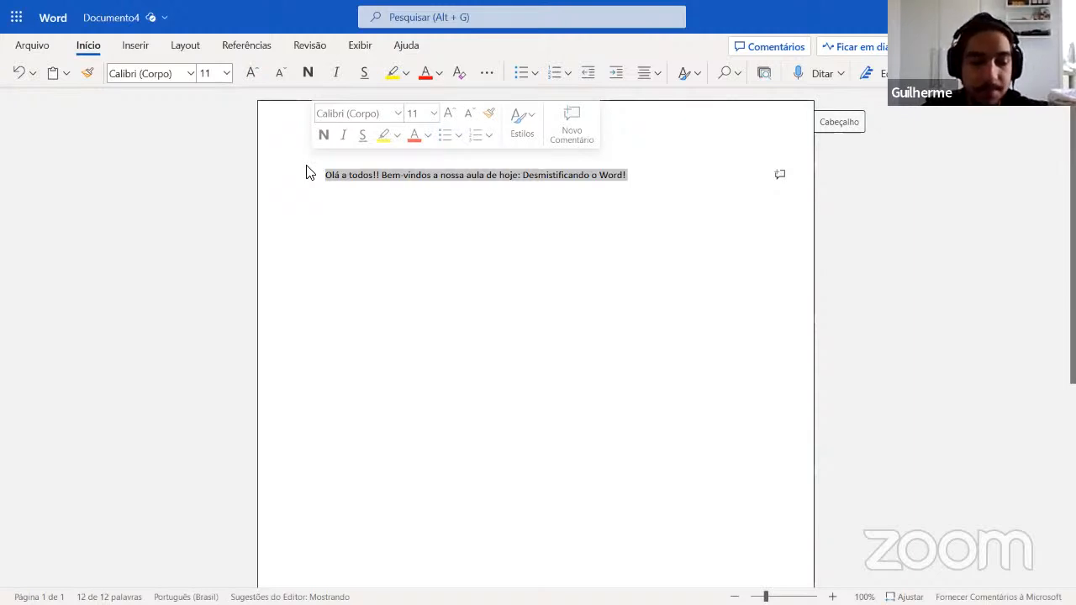
# Step: Handwrite "ctrl" in red as a screen annotation below the welcome line and frame it with a rounded key outline
pyautogui.moveTo(379, 3)
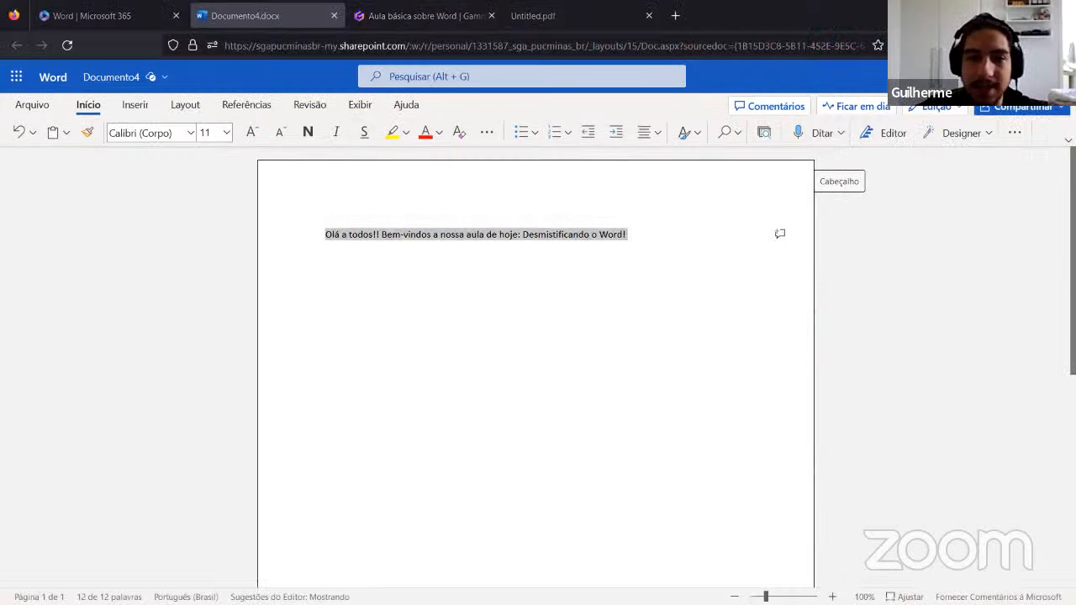
pyautogui.moveTo(446, 379)
pyautogui.mouseDown()
pyautogui.moveTo(426, 399)
pyautogui.moveTo(476, 401)
pyautogui.moveTo(454, 374)
pyautogui.moveTo(491, 375)
pyautogui.moveTo(507, 402)
pyautogui.mouseUp()
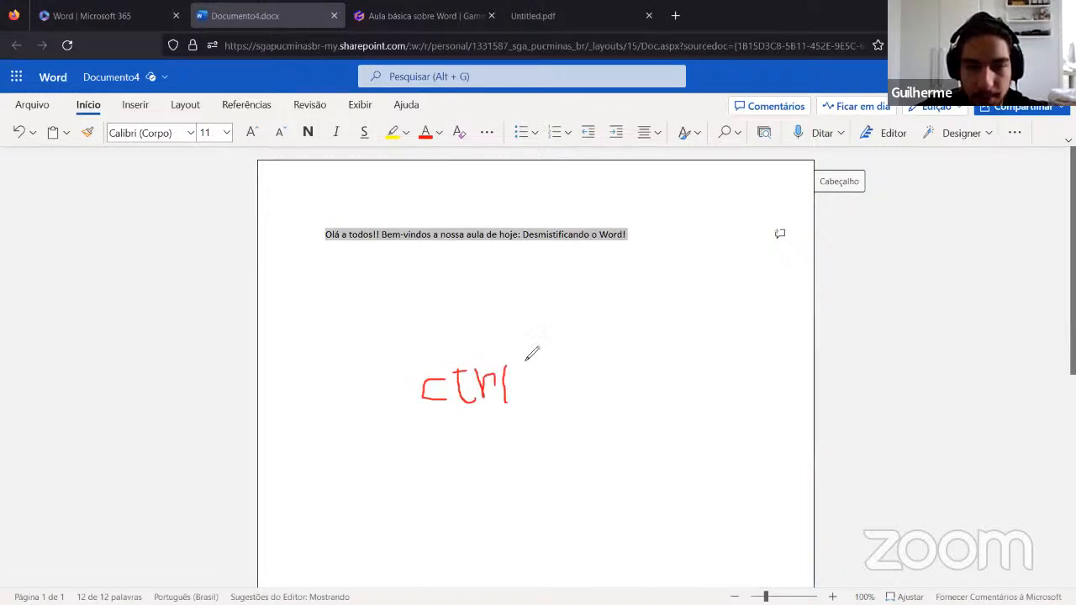
pyautogui.moveTo(522, 344)
pyautogui.mouseDown()
pyautogui.moveTo(432, 337)
pyautogui.moveTo(400, 385)
pyautogui.moveTo(483, 447)
pyautogui.moveTo(523, 446)
pyautogui.moveTo(523, 343)
pyautogui.mouseUp()
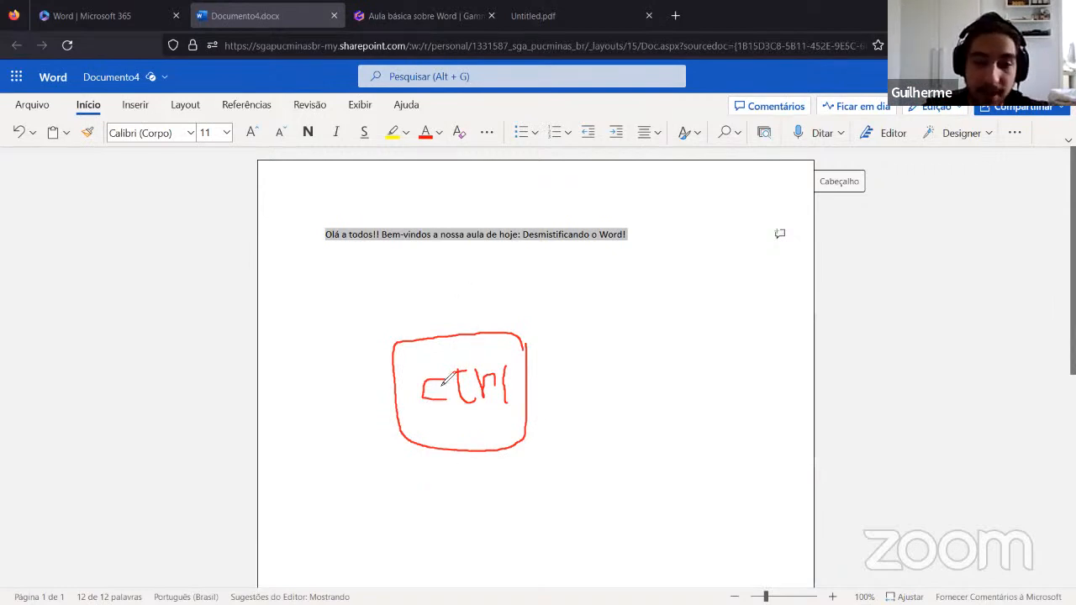
pyautogui.moveTo(429, 286)
pyautogui.mouseDown()
pyautogui.moveTo(454, 293)
pyautogui.moveTo(438, 309)
pyautogui.moveTo(507, 311)
pyautogui.moveTo(523, 296)
pyautogui.moveTo(542, 310)
pyautogui.moveTo(542, 287)
pyautogui.moveTo(430, 249)
pyautogui.moveTo(356, 290)
pyautogui.moveTo(464, 328)
pyautogui.moveTo(535, 329)
pyautogui.mouseUp()
pyautogui.moveTo(593, 313); pyautogui.dragTo(542, 250)
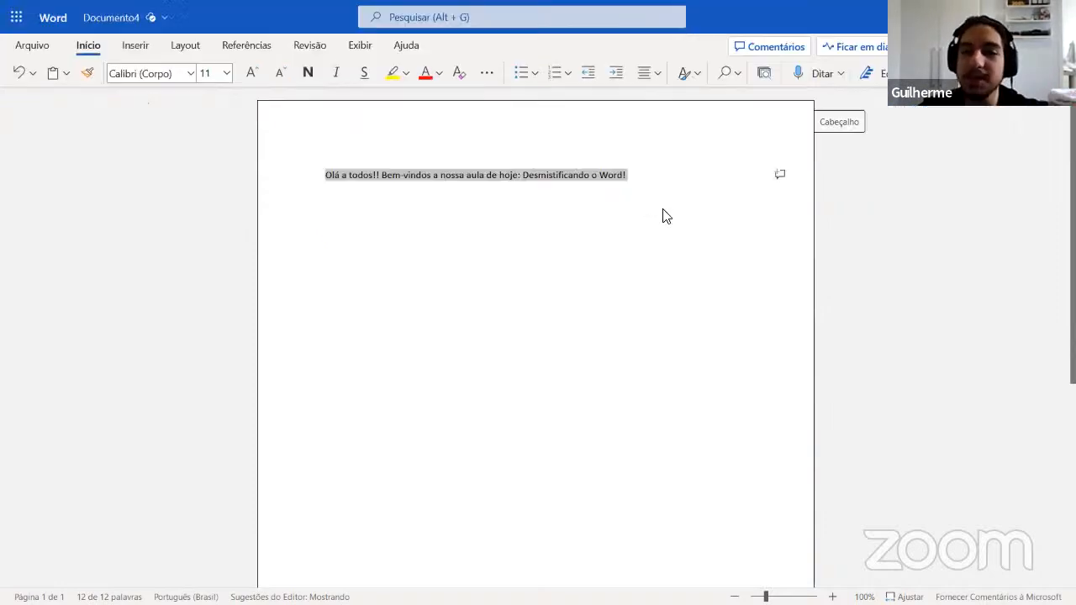
# Step: Start a new line two rows below the welcome line, write the test text "errrerer" there and delete it
pyautogui.click(664, 176)
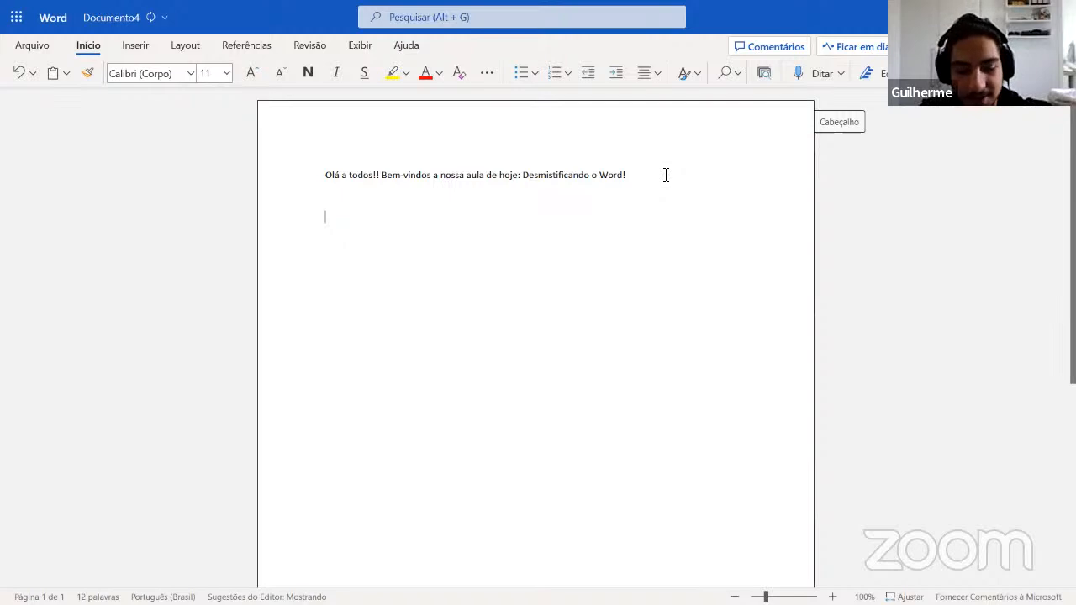
pyautogui.write('errrerer')
pyautogui.press('BackSpace')
pyautogui.press('BackSpace')
pyautogui.press('BackSpace')
pyautogui.press('BackSpace')
pyautogui.press('BackSpace')
pyautogui.press('BackSpace')
pyautogui.press('BackSpace')
pyautogui.press('BackSpace')
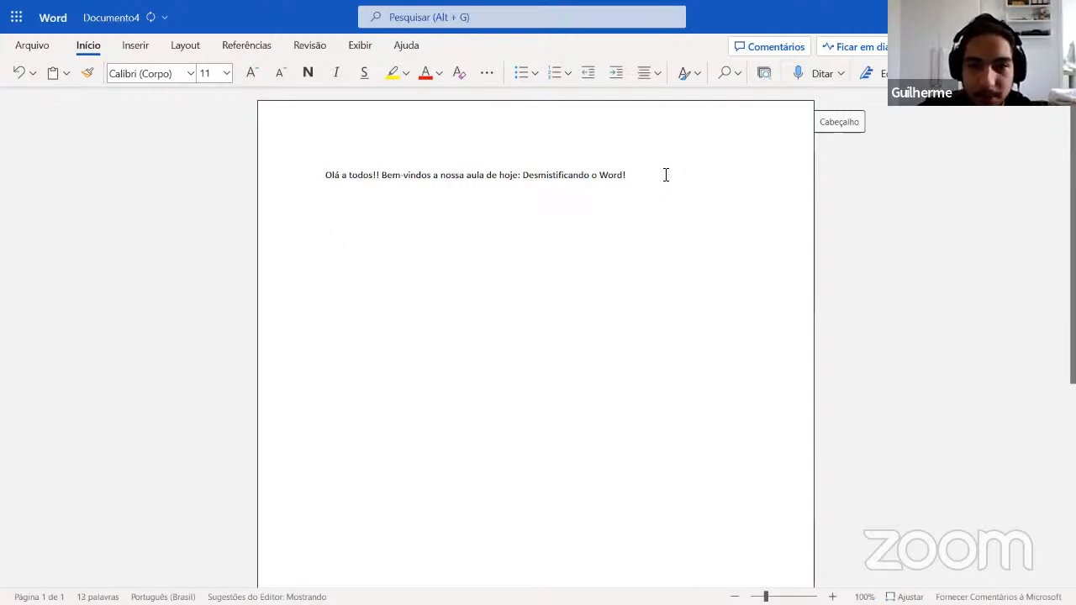
# Step: Copy the entire welcome line, paste it two rows below the original and dismiss the paste options
pyautogui.moveTo(661, 175); pyautogui.dragTo(324, 175)
pyautogui.hotkey('ctrl', 'c')
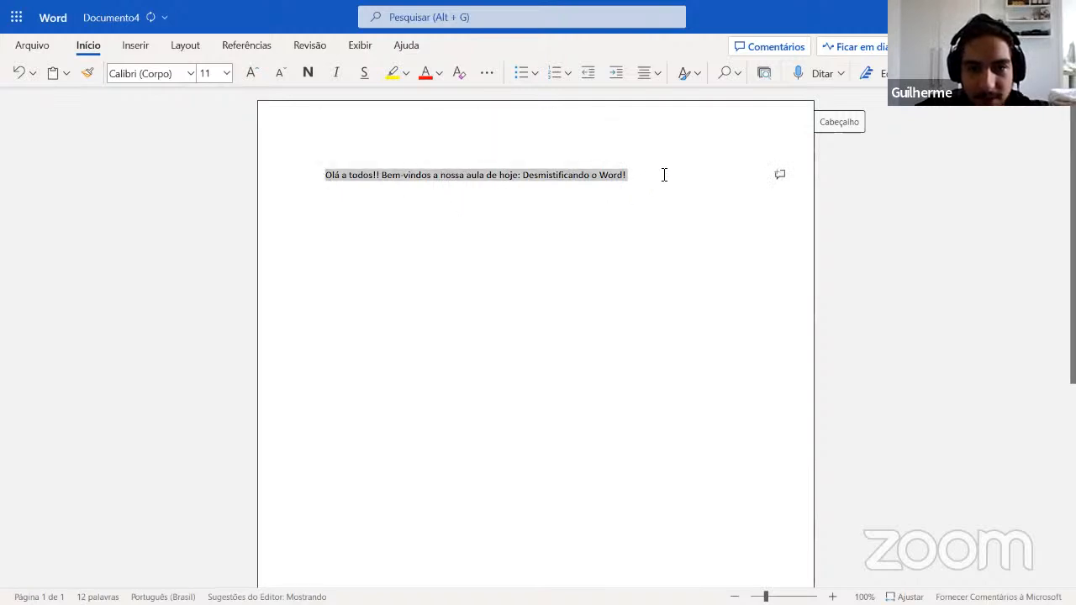
pyautogui.click(656, 177)
pyautogui.hotkey('ctrl', 'v')
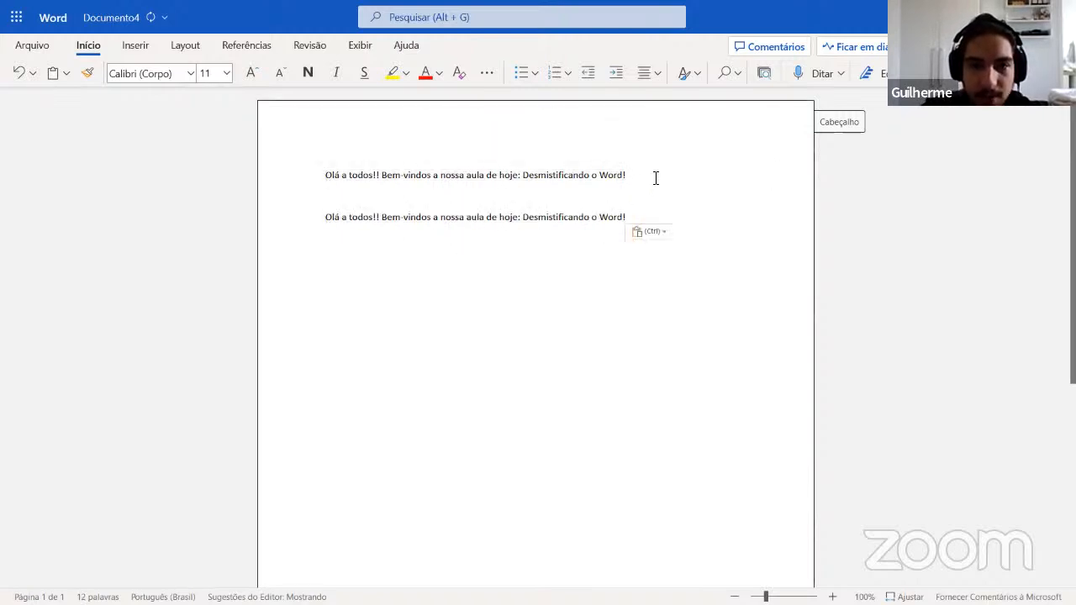
pyautogui.press('ctrl')
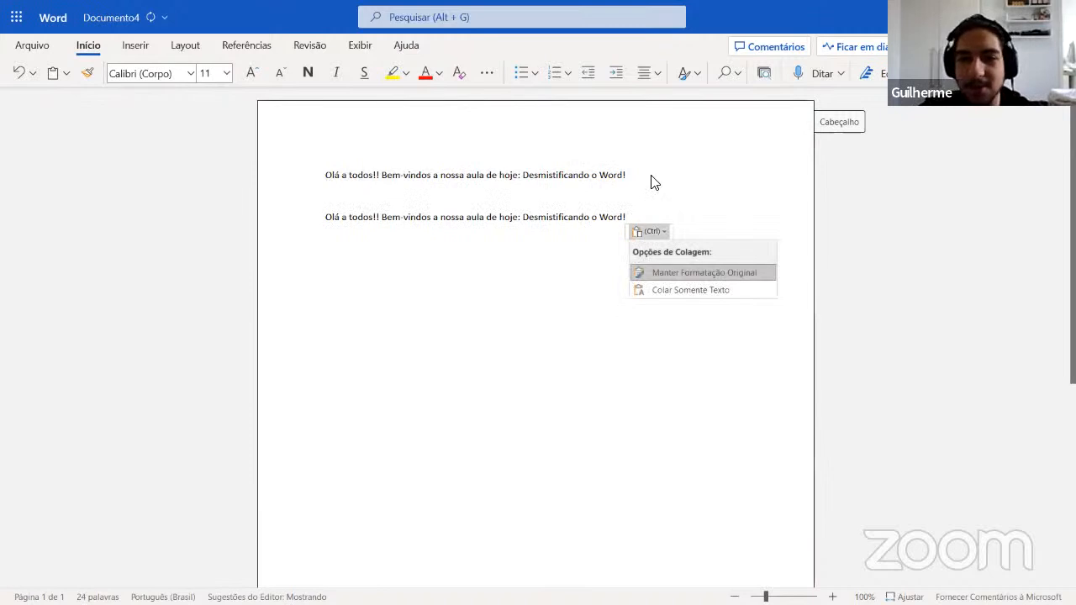
pyautogui.press('Escape')
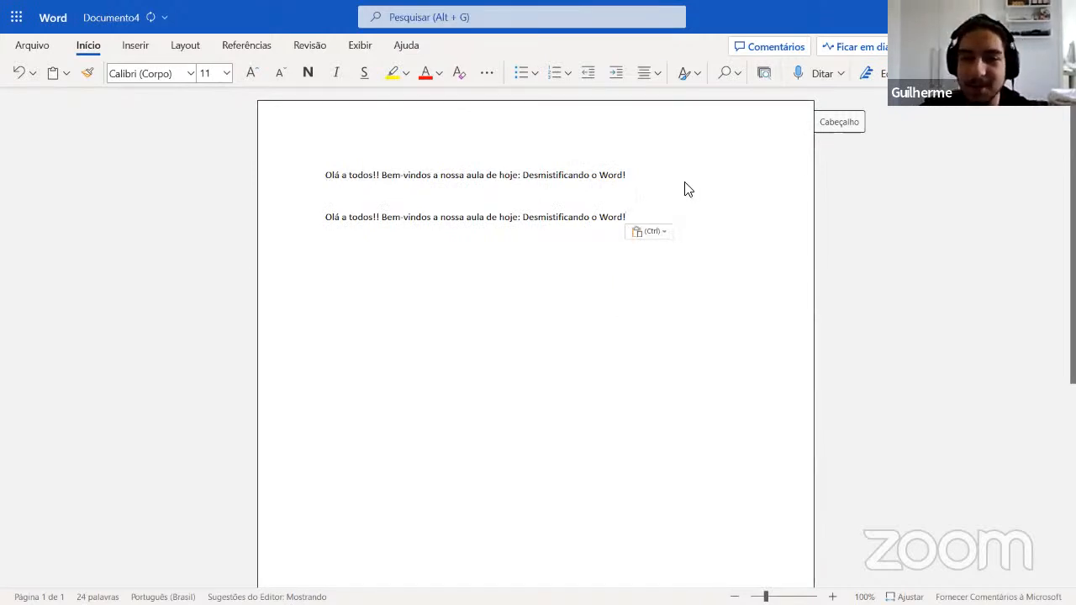
# Step: Copy the second welcome line and paste it as a third line, leaving an empty row between them
pyautogui.moveTo(623, 215); pyautogui.dragTo(322, 220)
pyautogui.hotkey('ctrl', 'c')
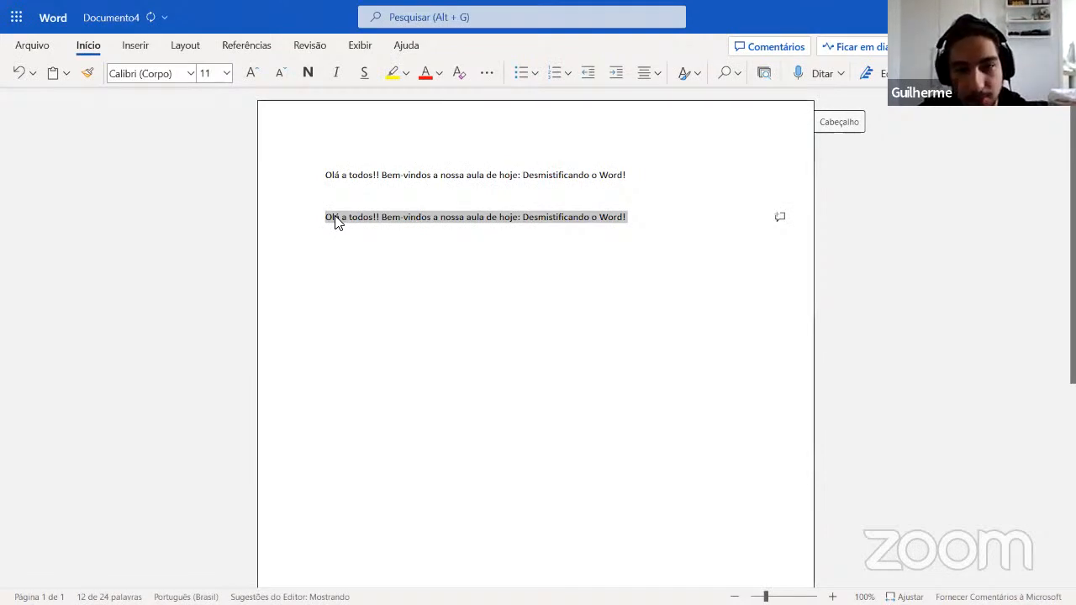
pyautogui.click(634, 212)
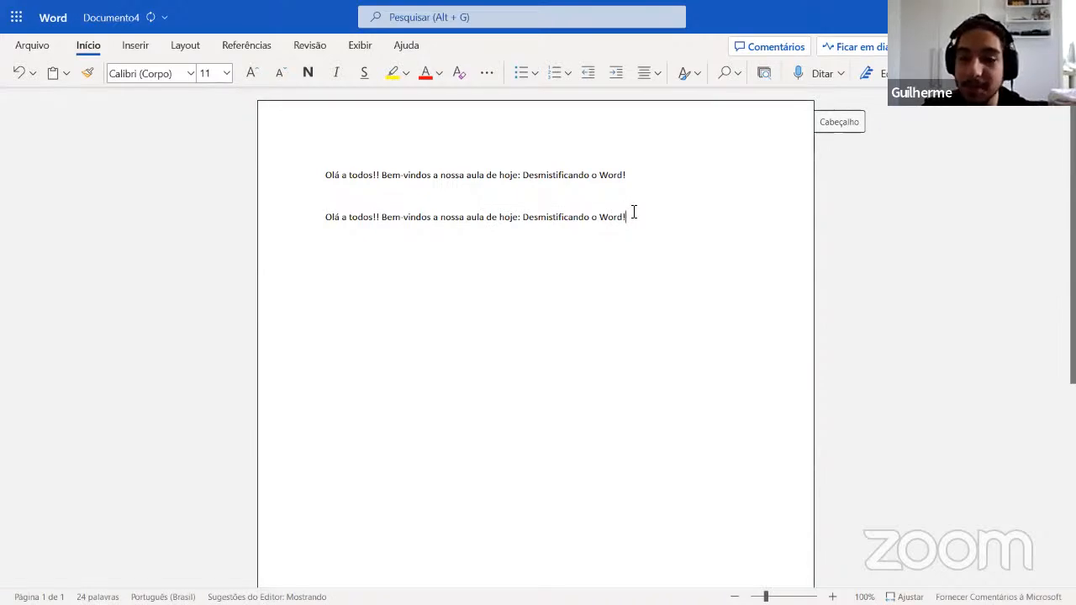
pyautogui.press('Return')
pyautogui.press('Return')
pyautogui.hotkey('ctrl', 'v')
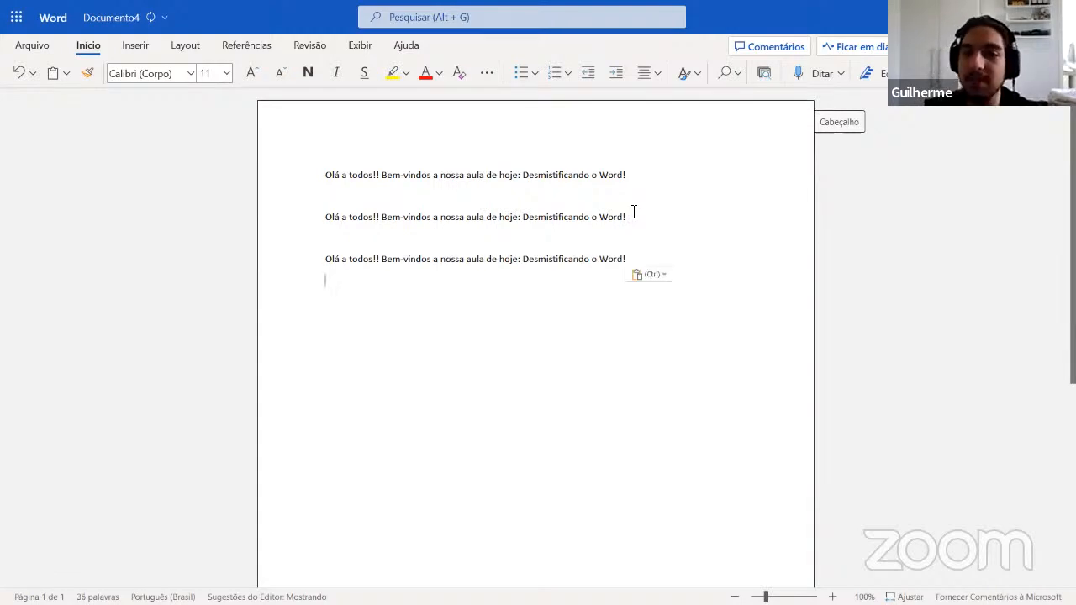
# Step: Review the paste options of the third welcome line, close them and place the cursor two rows below that line
pyautogui.click(665, 274)
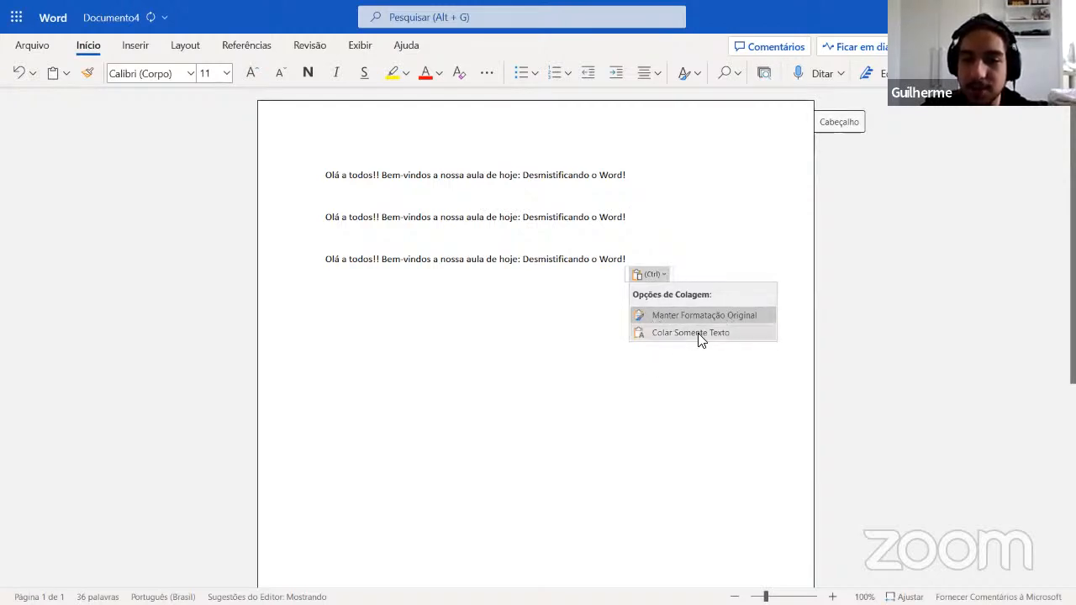
pyautogui.click(666, 274)
pyautogui.click(645, 264)
pyautogui.press('BackSpace')
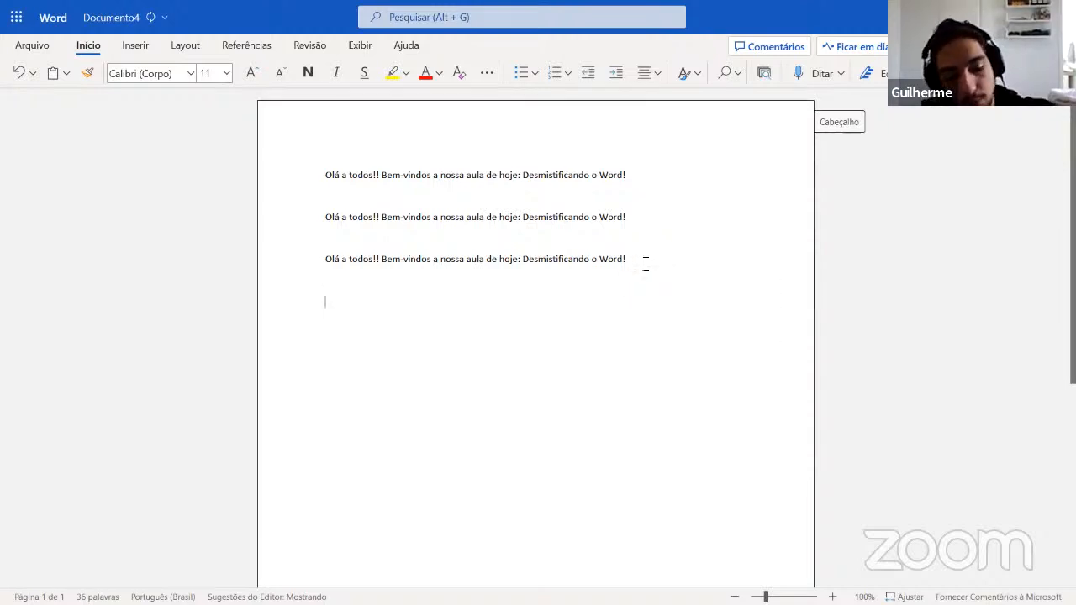
# Step: Paste a fourth copy of the welcome line and delete all the pasted copies, keeping only the original line
pyautogui.hotkey('ctrl', 'v')
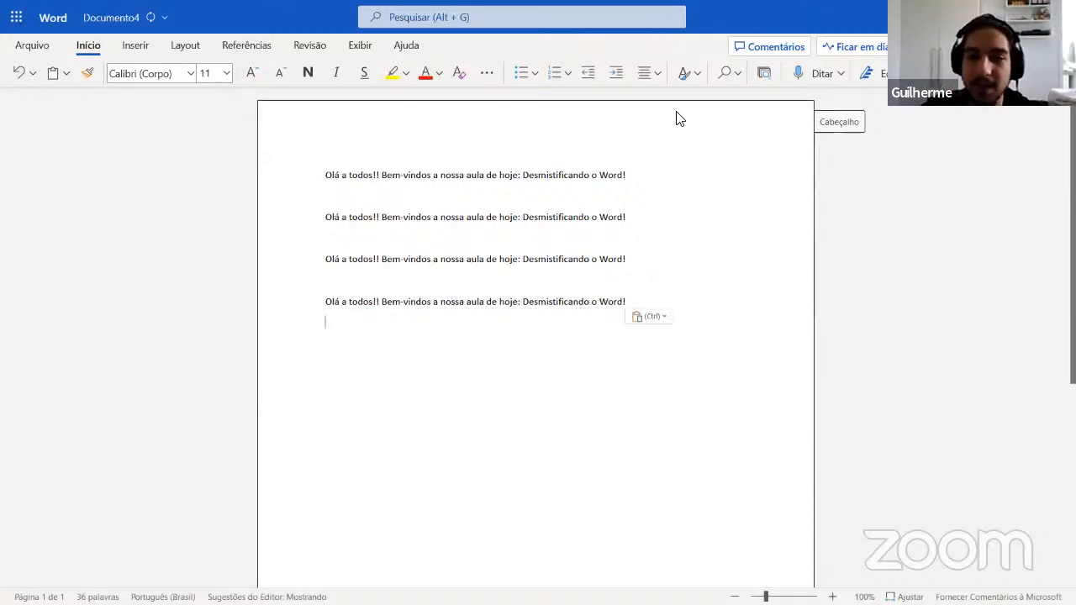
pyautogui.moveTo(636, 305); pyautogui.dragTo(306, 221)
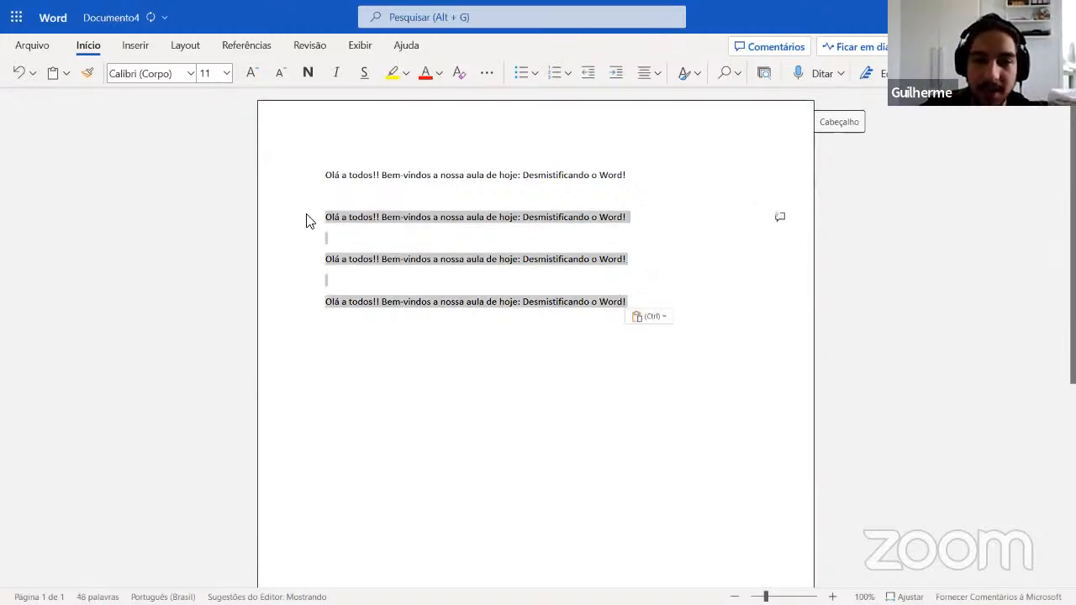
pyautogui.press('Delete')
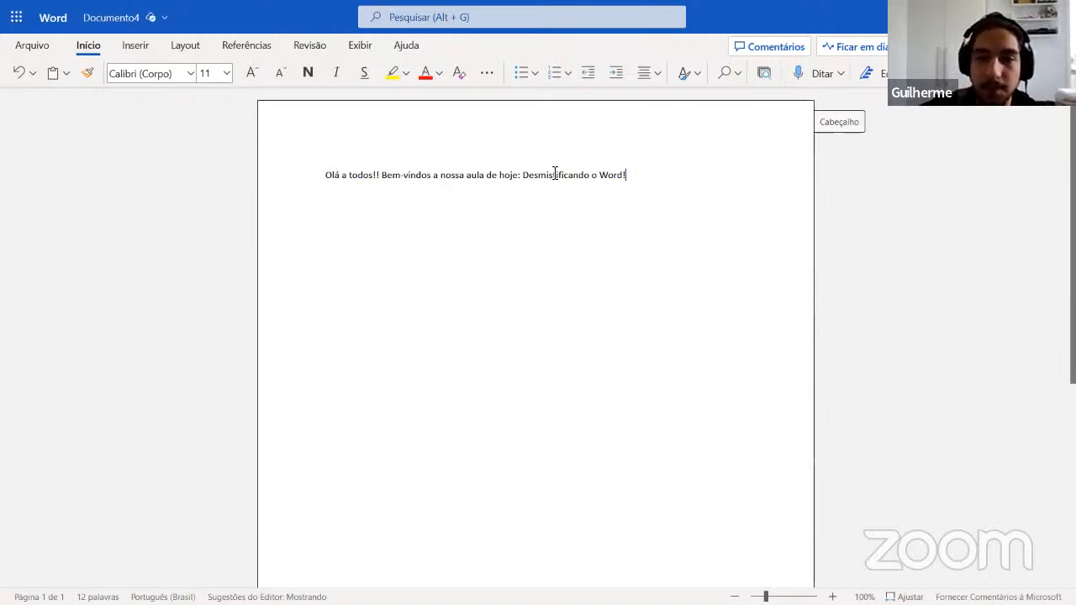
# Step: Make the word "Word" bold and the words "nossa aula" italic in the welcome line
pyautogui.moveTo(600, 179); pyautogui.dragTo(617, 182)
pyautogui.click(308, 72)
pyautogui.click(493, 202)
pyautogui.moveTo(454, 177); pyautogui.dragTo(483, 183)
pyautogui.click(335, 72)
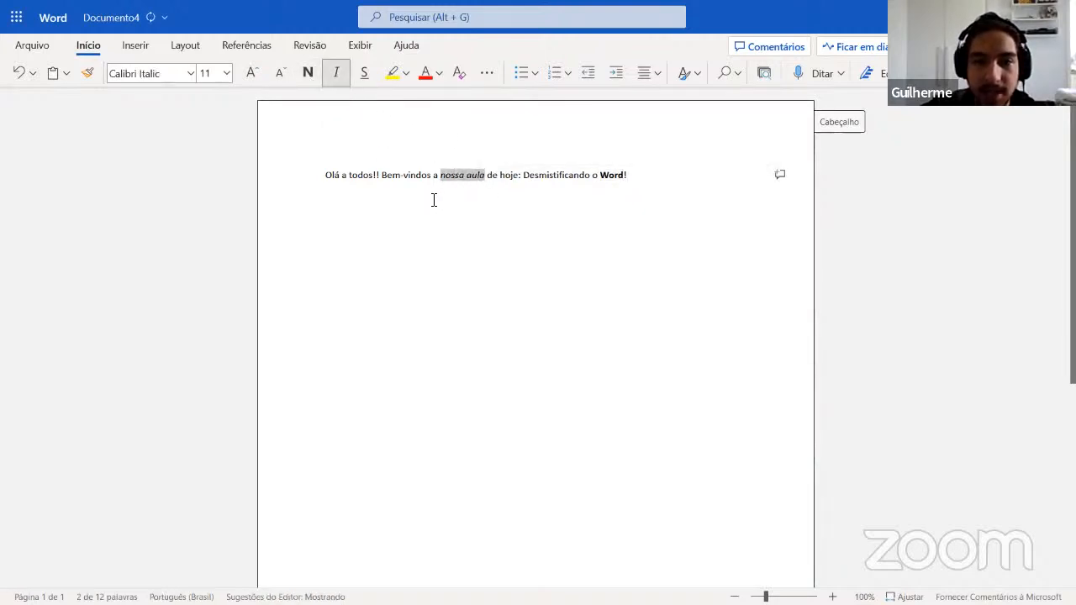
# Step: Underline "todos!!" in the welcome line
pyautogui.click(372, 175)
pyautogui.moveTo(350, 177); pyautogui.dragTo(380, 178)
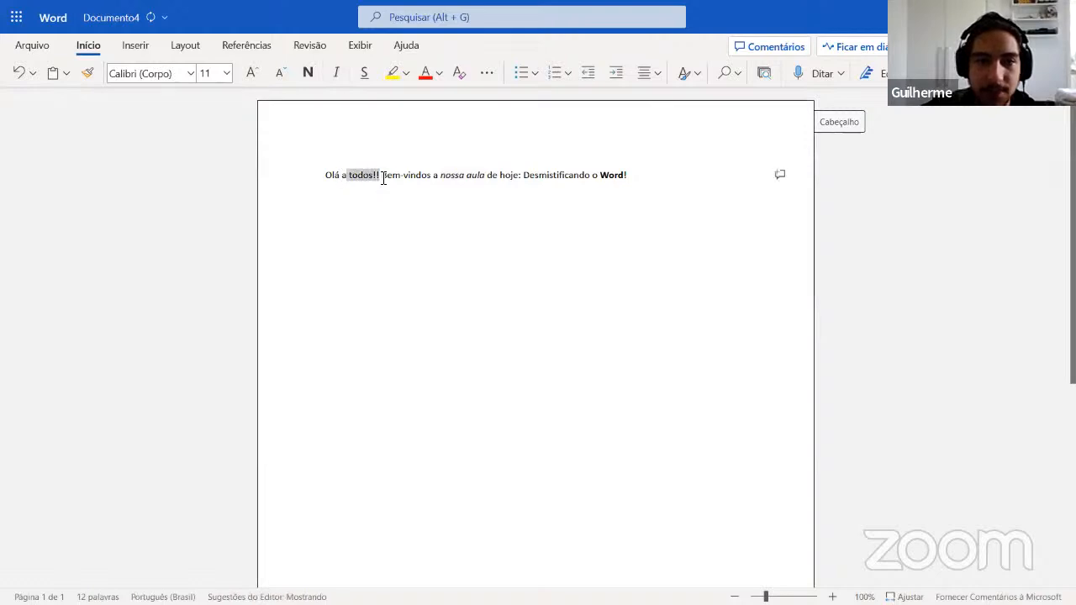
pyautogui.click(364, 72)
pyautogui.click(425, 197)
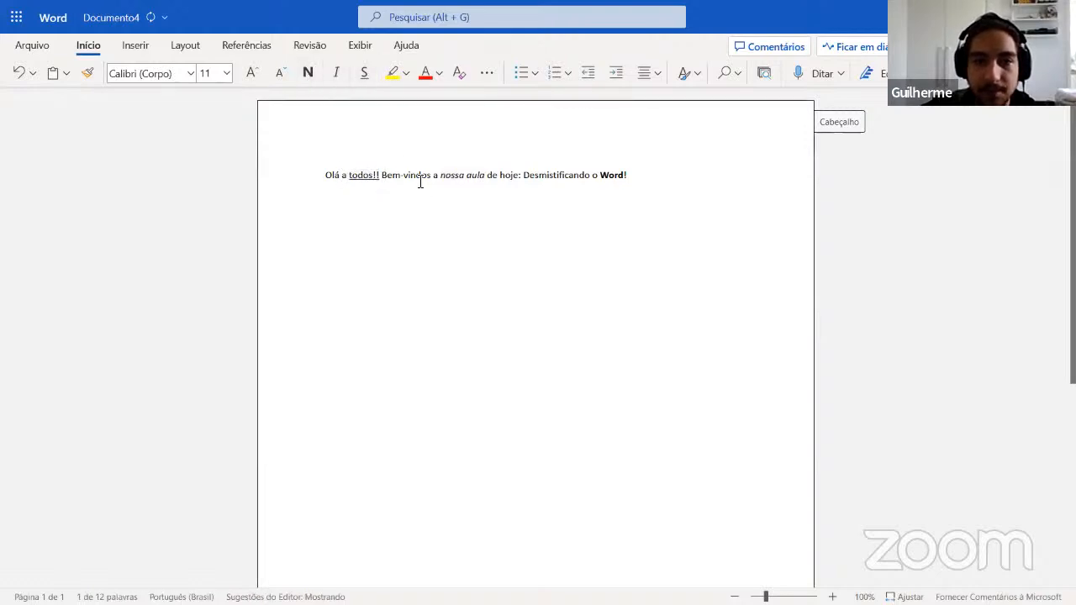
# Step: Color the words "Bem-vindos a nossa" red and place the cursor at the end of the welcome line
pyautogui.moveTo(383, 177); pyautogui.dragTo(464, 179)
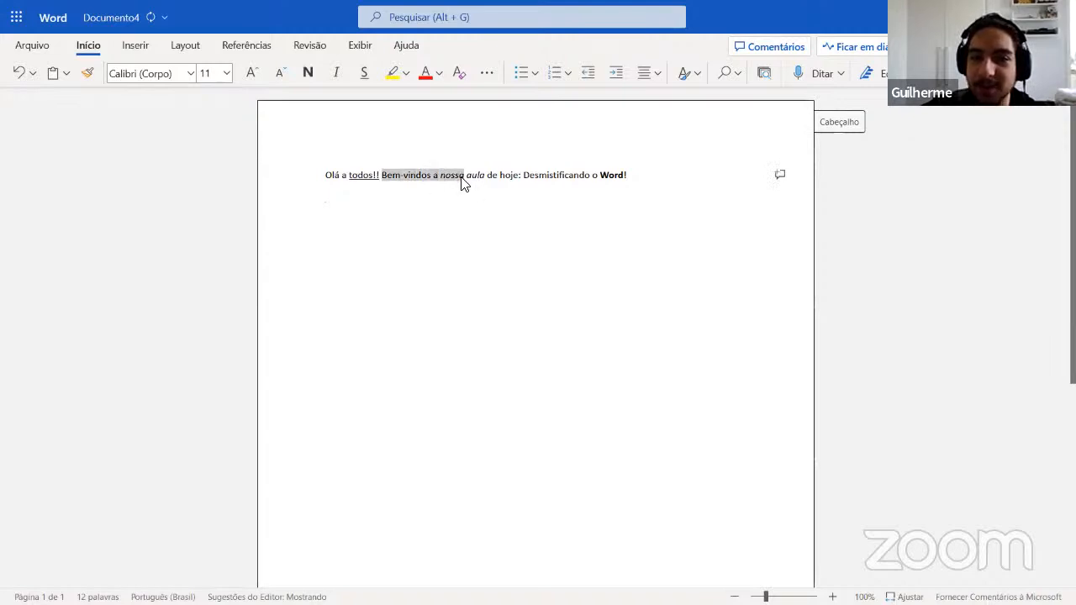
pyautogui.click(426, 74)
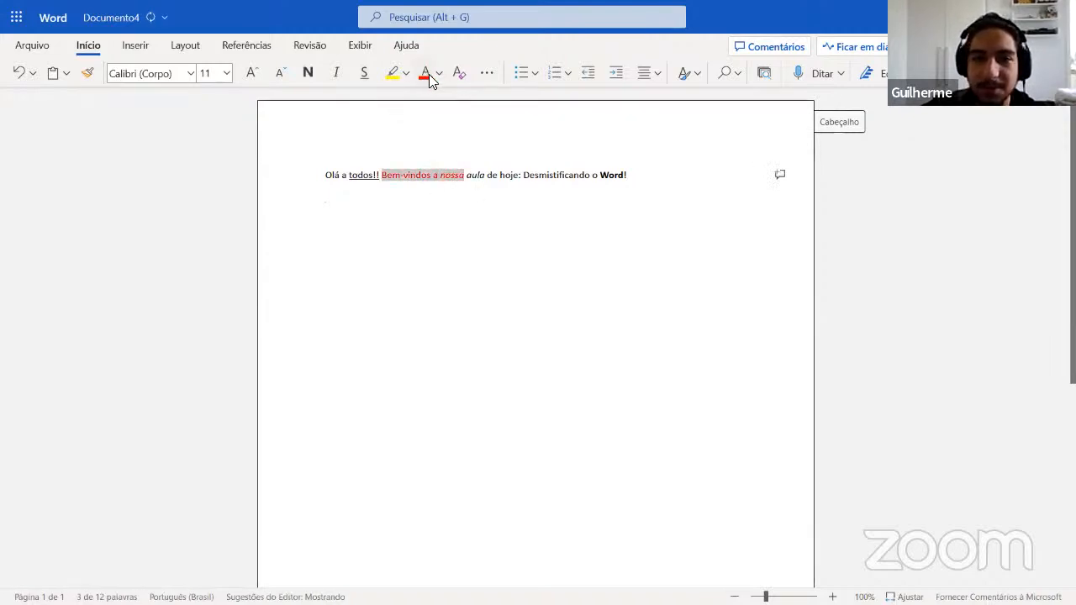
pyautogui.click(656, 186)
pyautogui.write('t')
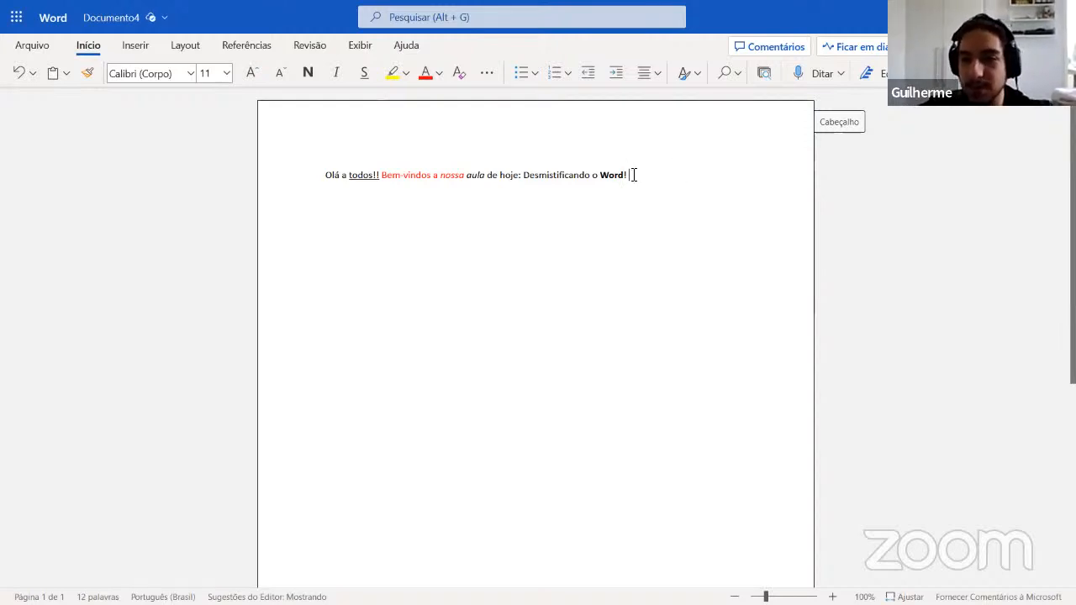
# Step: Copy the whole formatted welcome line and paste it on a new line below, using the text-only paste option (Colar Somente Texto)
pyautogui.moveTo(630, 174); pyautogui.dragTo(311, 163)
pyautogui.hotkey('ctrl', 'c')
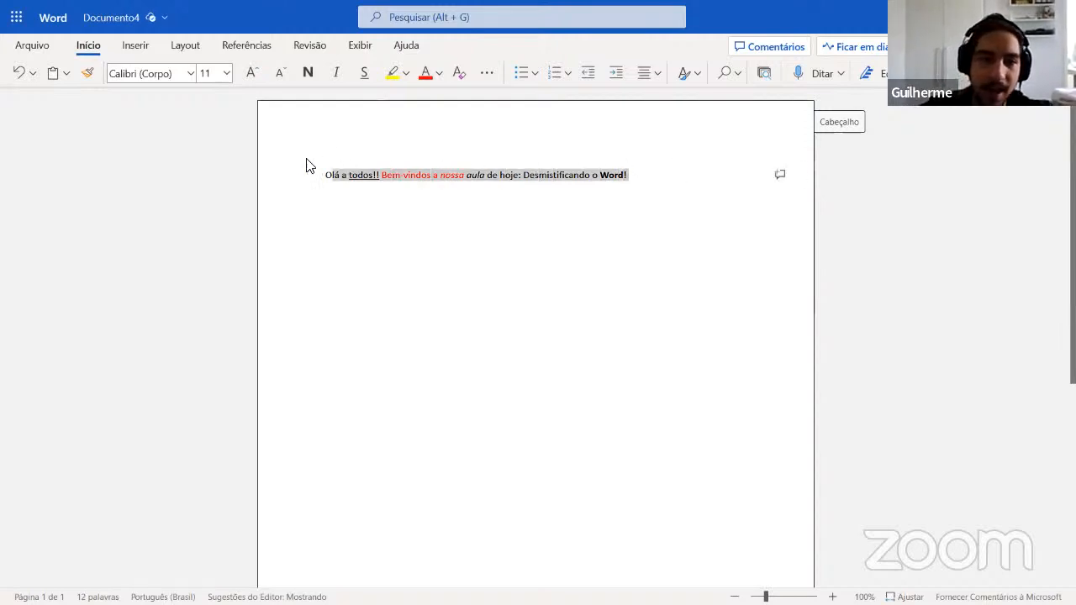
pyautogui.click(652, 180)
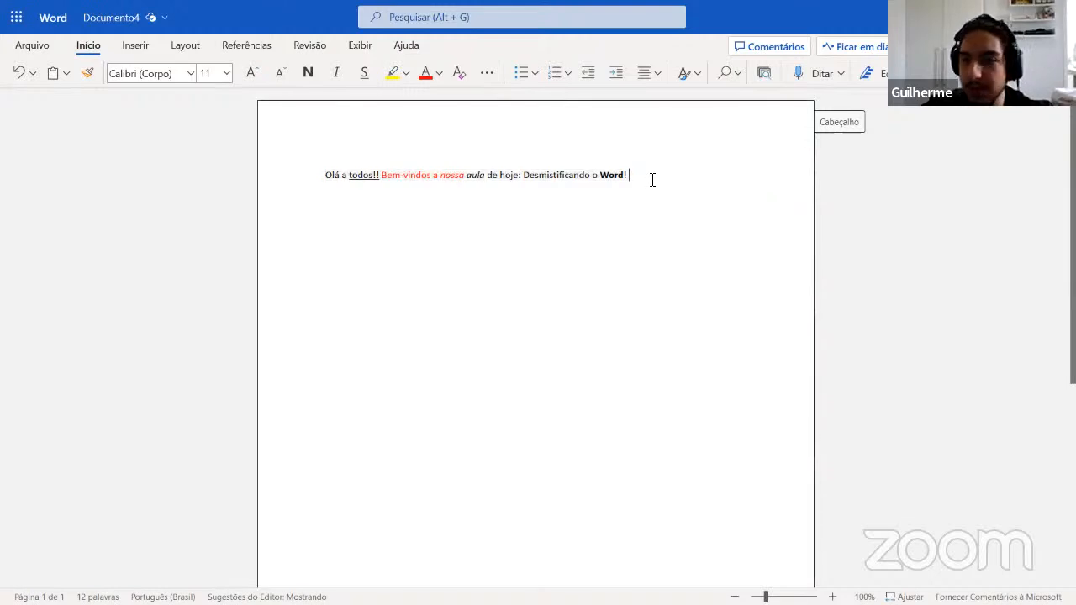
pyautogui.press('Return')
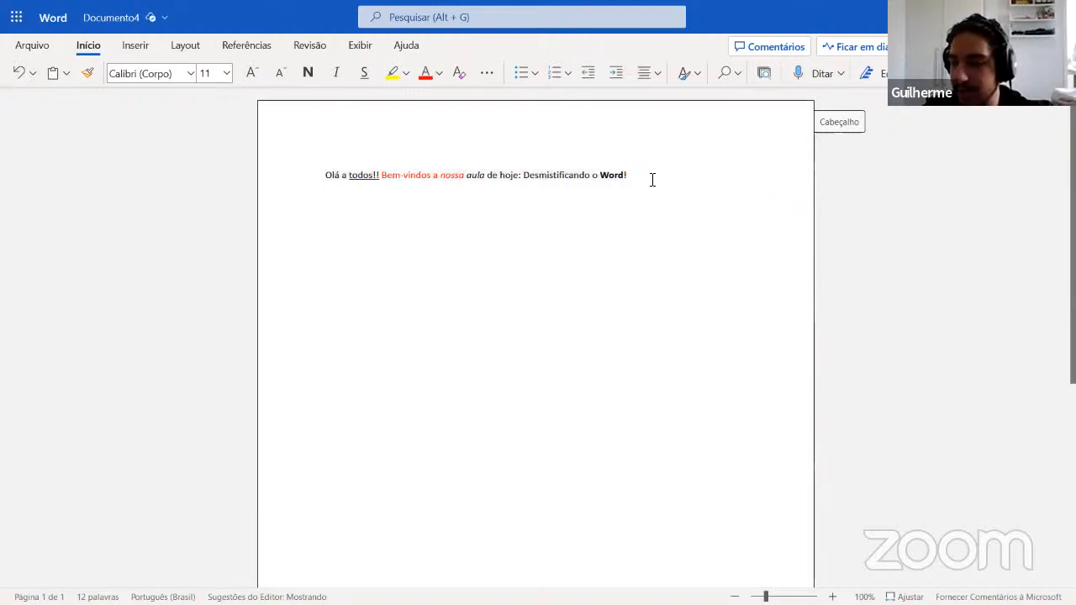
pyautogui.hotkey('ctrl', 'v')
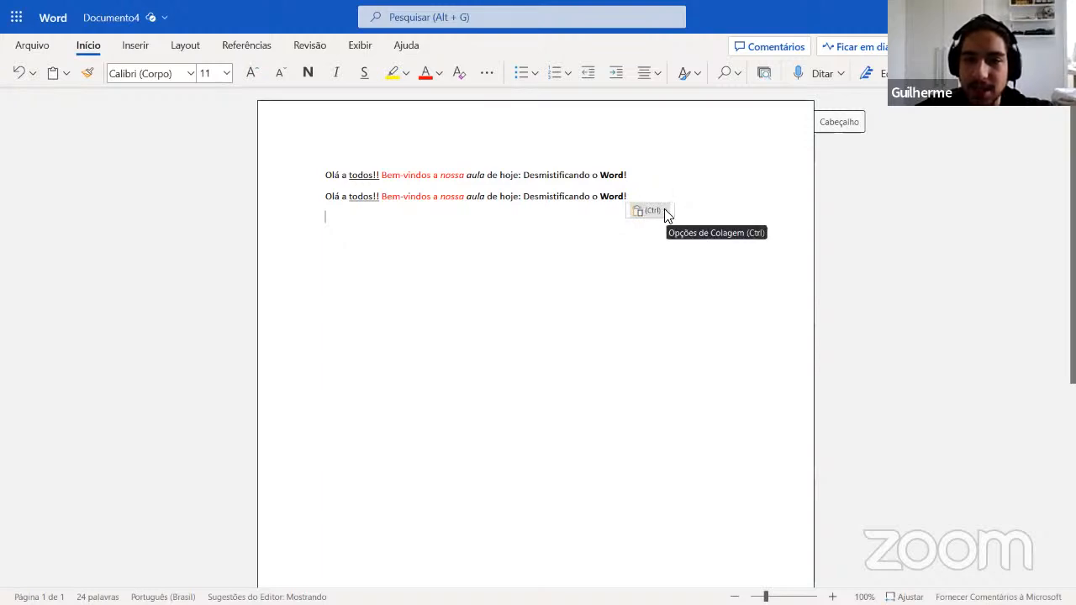
pyautogui.click(663, 212)
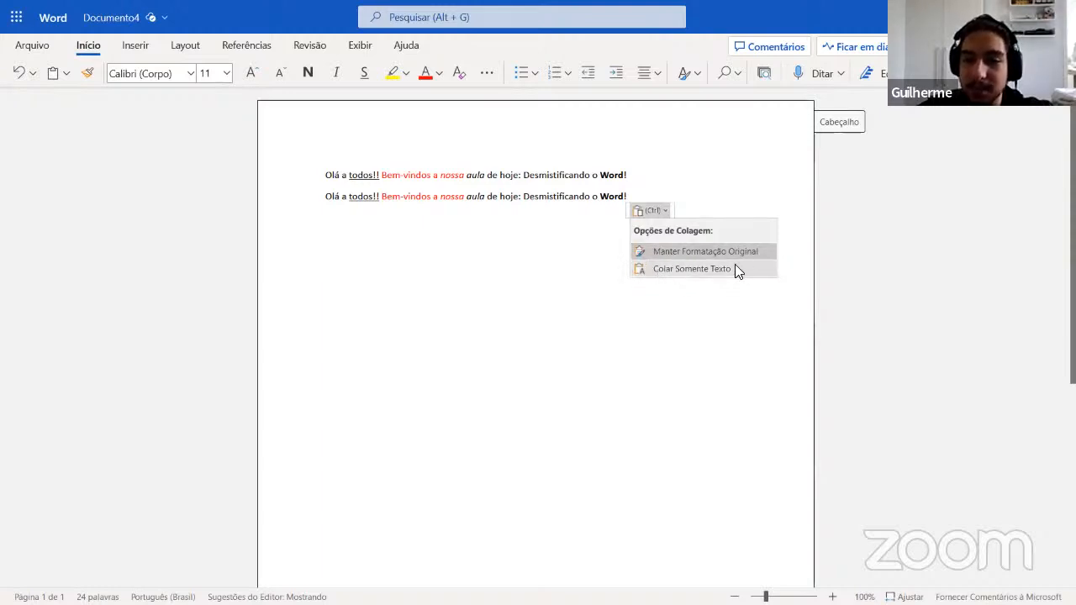
pyautogui.click(681, 270)
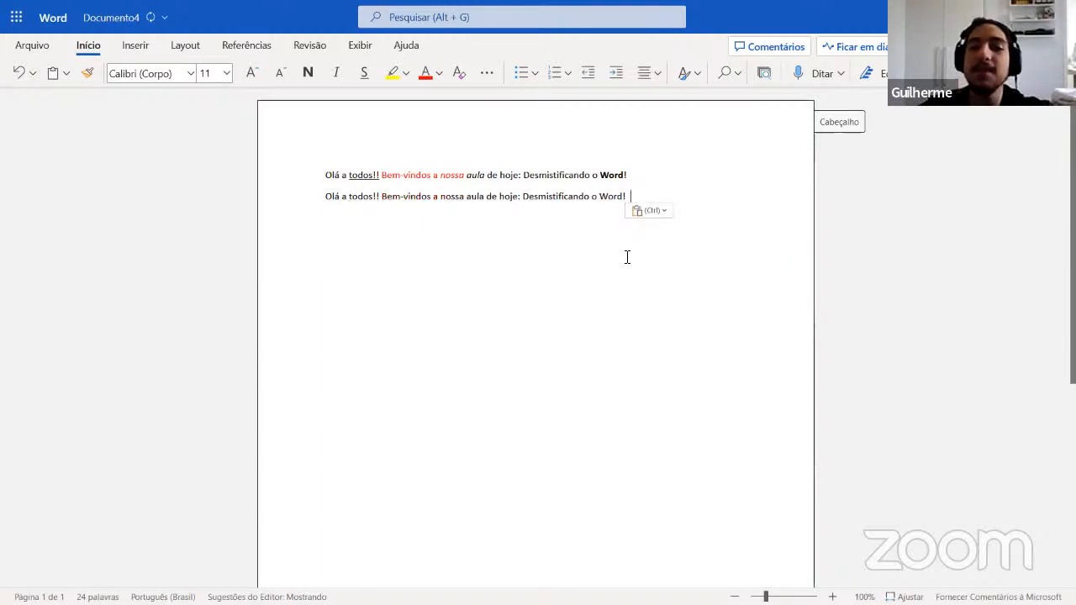
# Step: Select both the formatted and the plain welcome lines and delete them to empty the document
pyautogui.moveTo(629, 196); pyautogui.dragTo(288, 195)
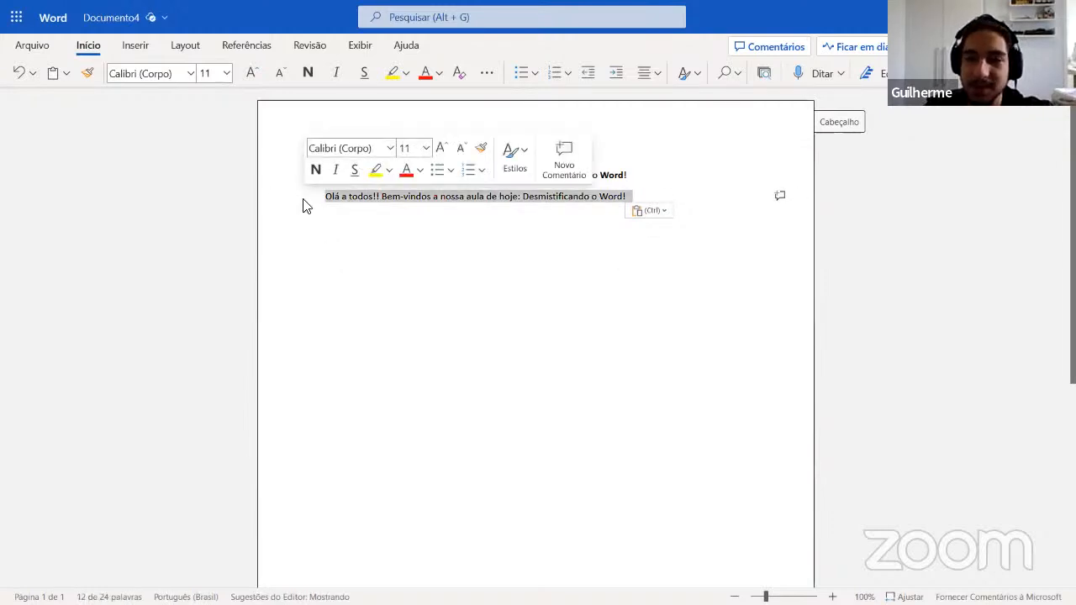
pyautogui.moveTo(637, 196); pyautogui.dragTo(279, 180)
pyautogui.press('Delete')
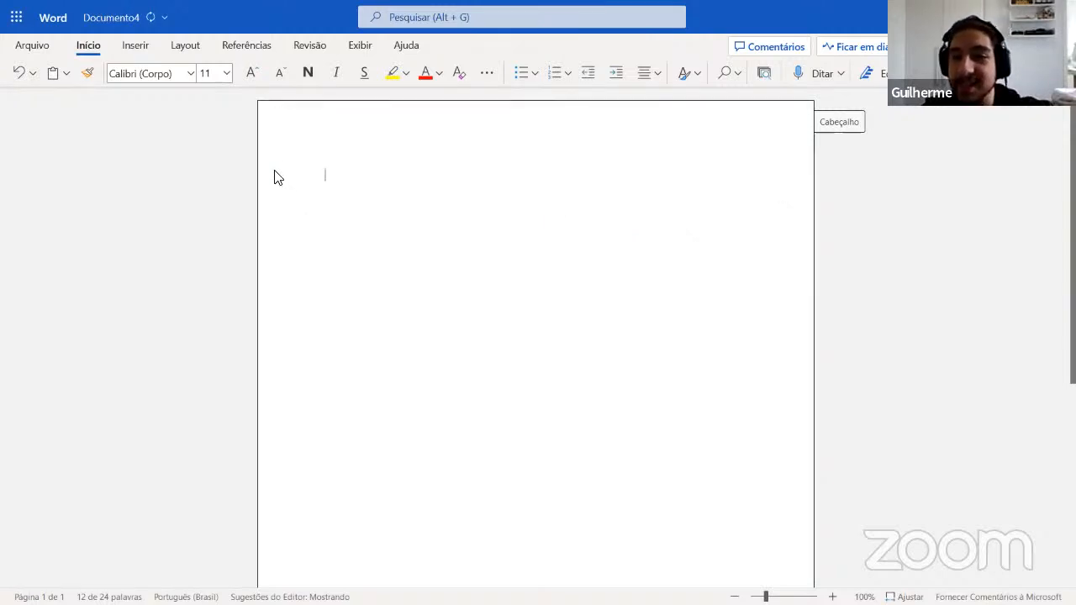
# Step: Write the test text "Weijeltj wetewçth wtwtjher wethwrçh" and delete its last three words one whole word at a time
pyautogui.write('Weijeltj wetewçth wtwtjher wethwrçh')
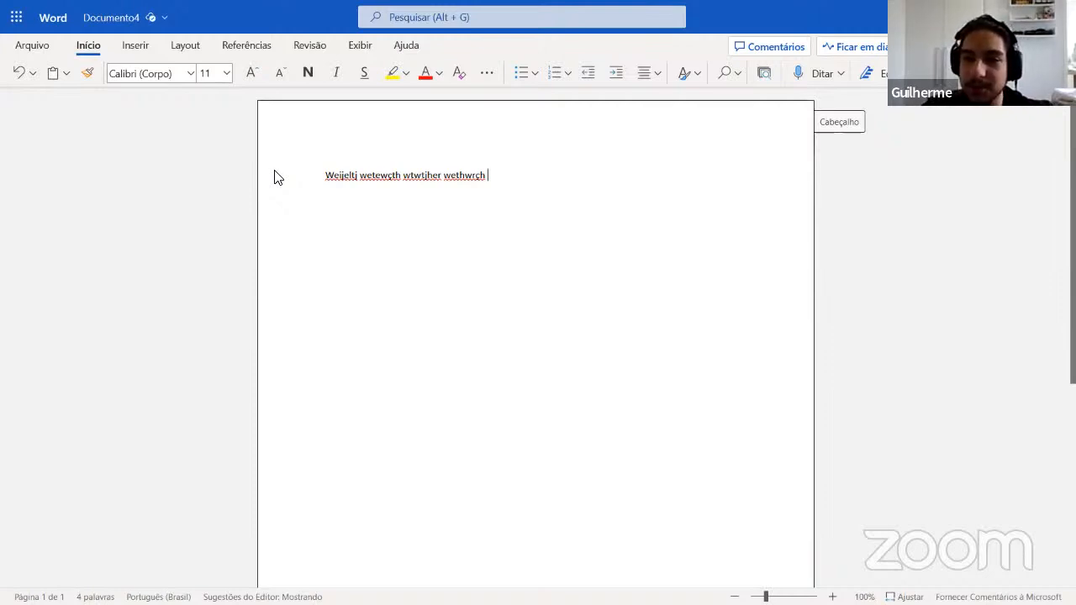
pyautogui.hotkey('ctrl', 'BackSpace')
pyautogui.hotkey('ctrl', 'BackSpace')
pyautogui.hotkey('ctrl', 'BackSpace')
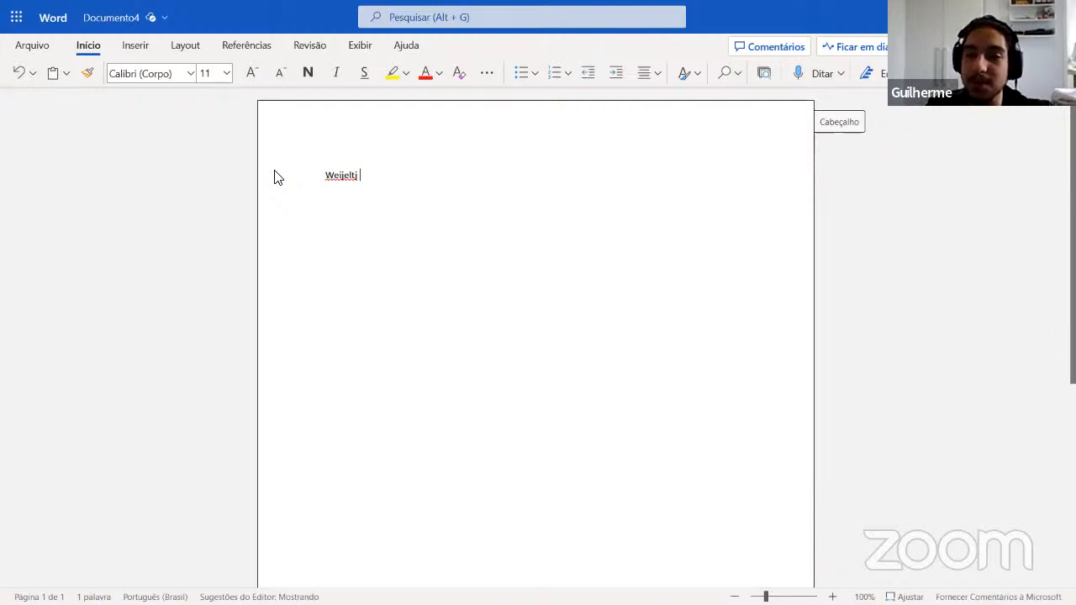
# Step: Write and erase the test word "isdjgerljgj", and change the remaining test word to lowercase before erasing it
pyautogui.write('isdjgerljgj')
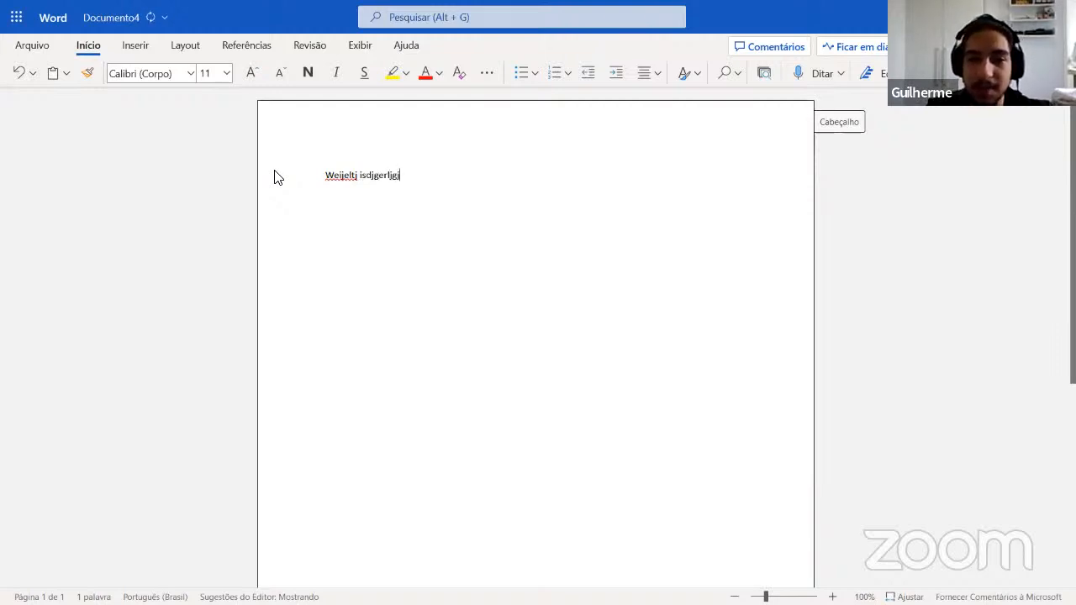
pyautogui.hotkey('ctrl', 'BackSpace')
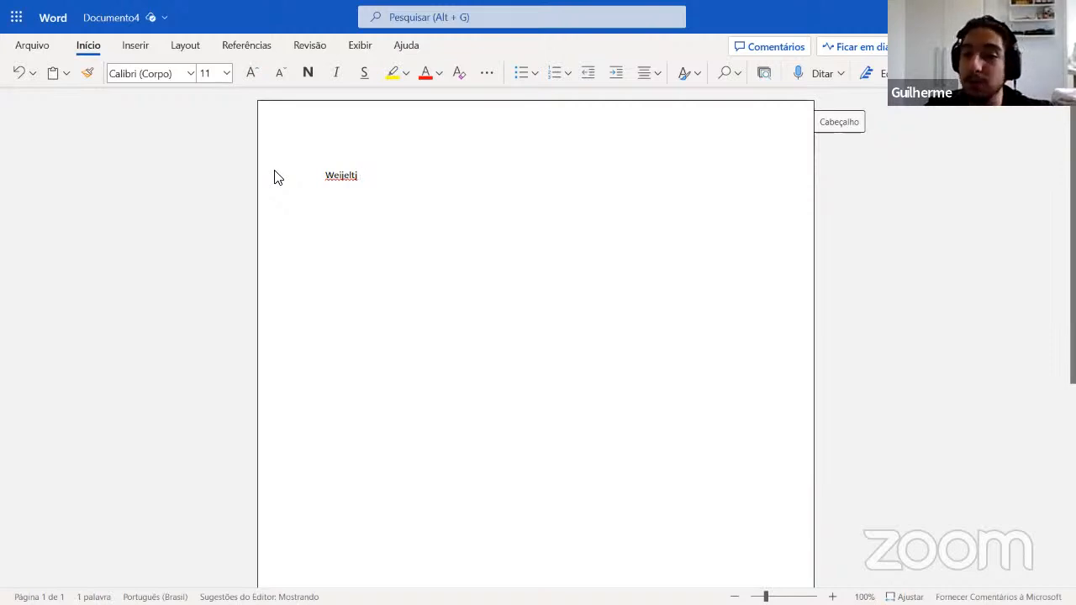
pyautogui.hotkey('shift', 'F3')
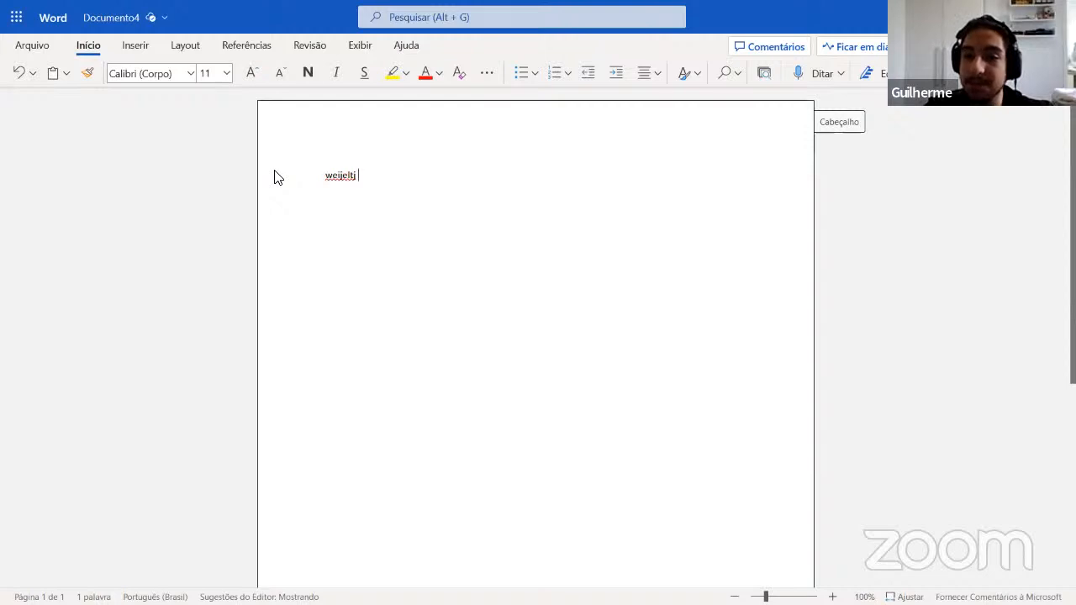
pyautogui.hotkey('ctrl', 'BackSpace')
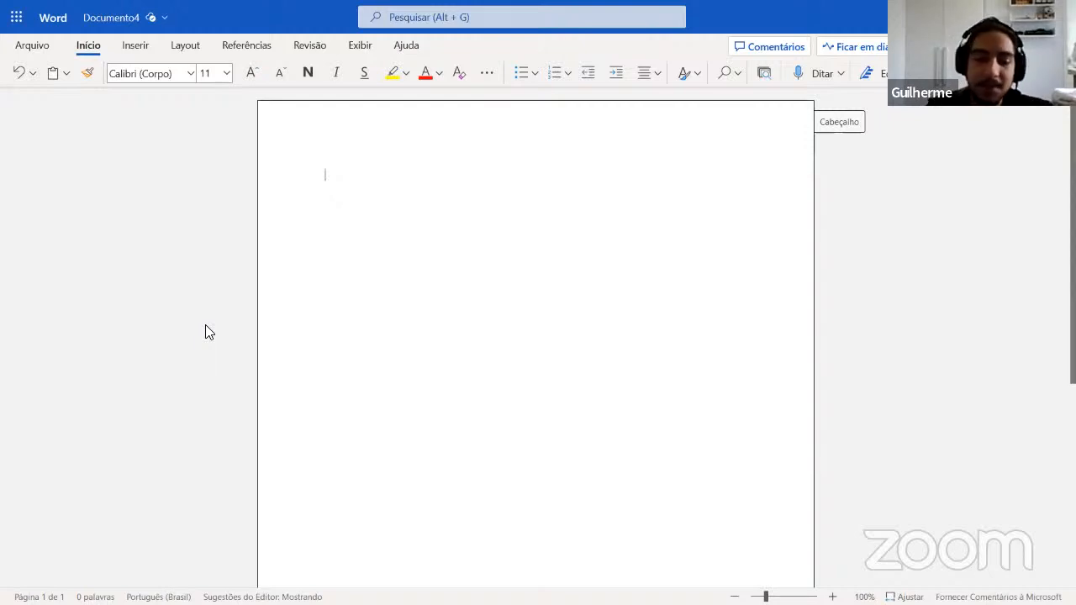
# Step: Switch to the Untitled.pdf slides, review the "Salvar" item on page 3 and advance to page 4
pyautogui.moveTo(202, 7)
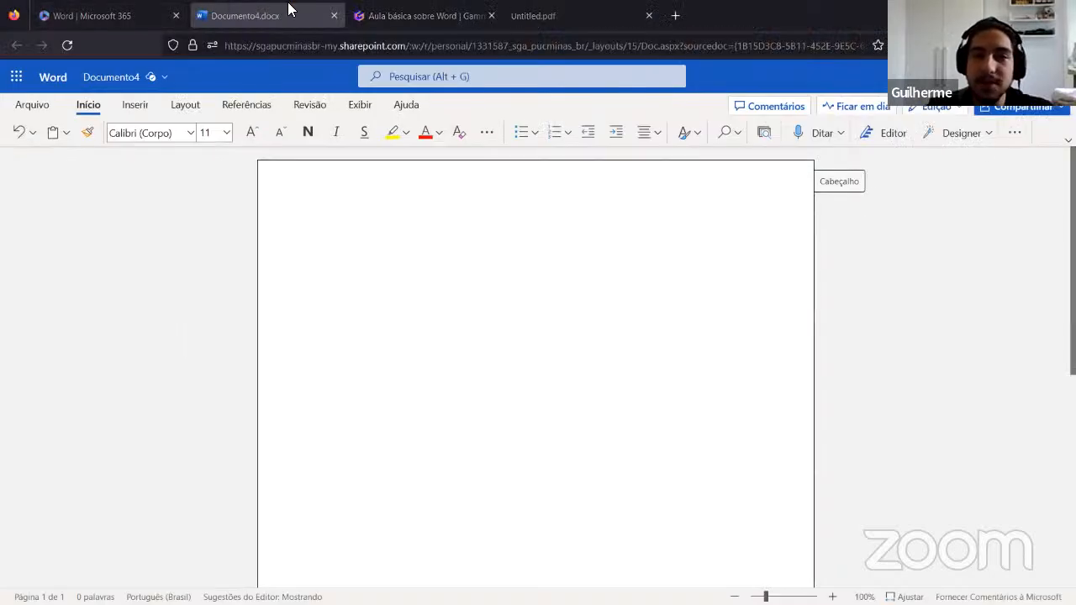
pyautogui.moveTo(575, 8); pyautogui.dragTo(406, 8)
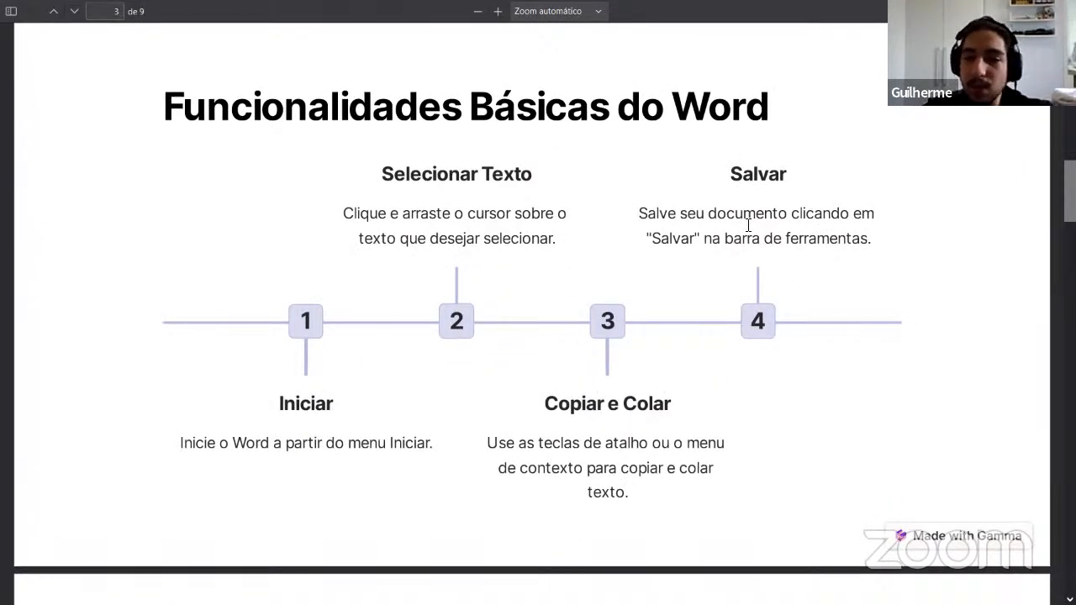
pyautogui.moveTo(731, 174); pyautogui.dragTo(867, 238)
pyautogui.click(866, 238)
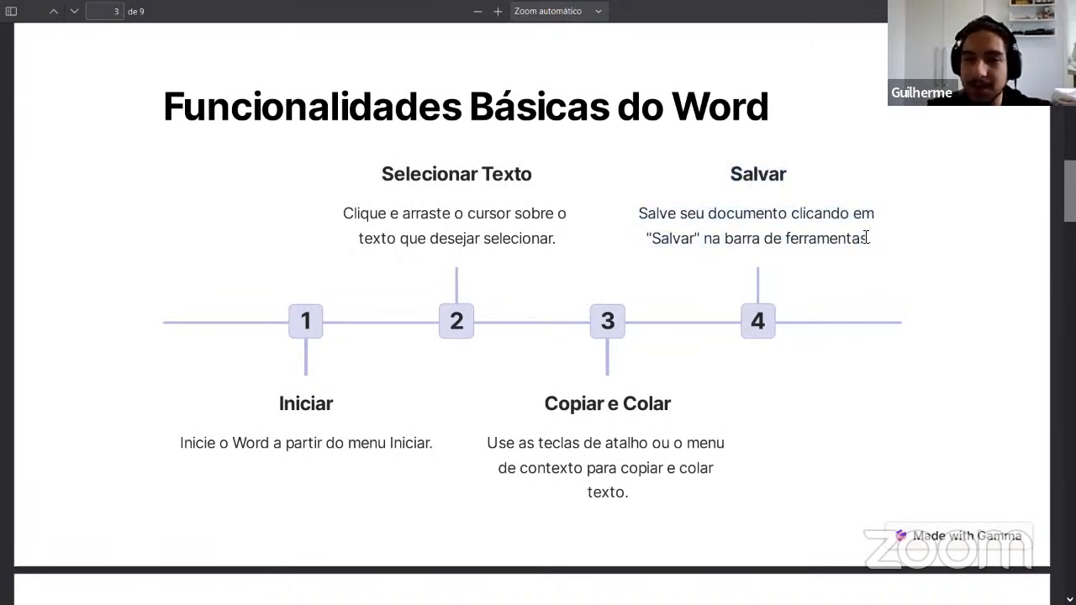
pyautogui.press('pagedown')
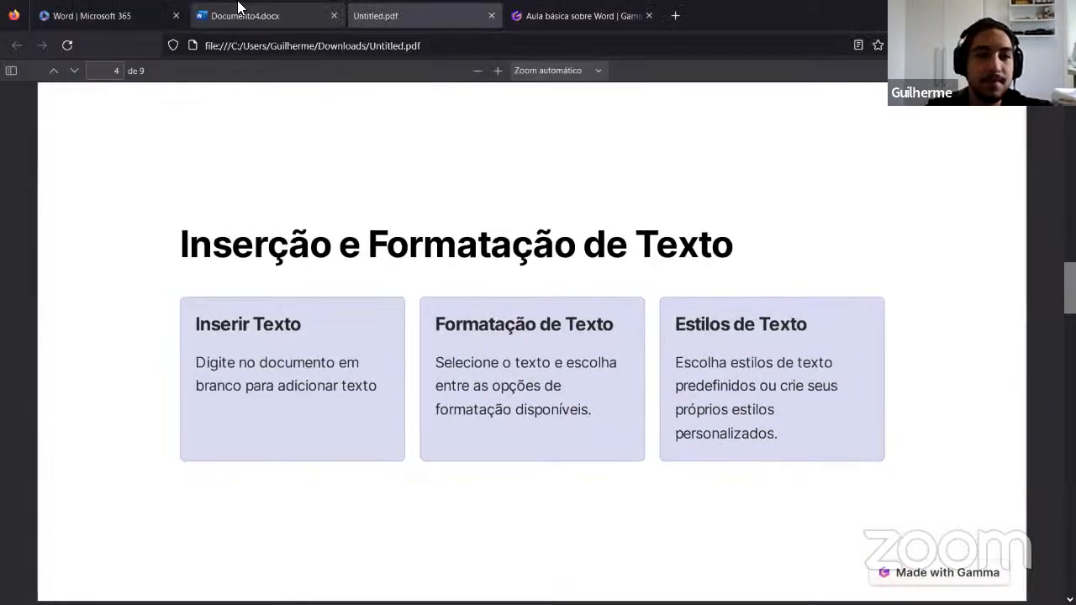
# Step: Return to the Documento4 document and write "Olá a todos! Bem-vindos a nossa aula de Microsoft Word!" on its first line
pyautogui.click(237, 15)
pyautogui.click(361, 188)
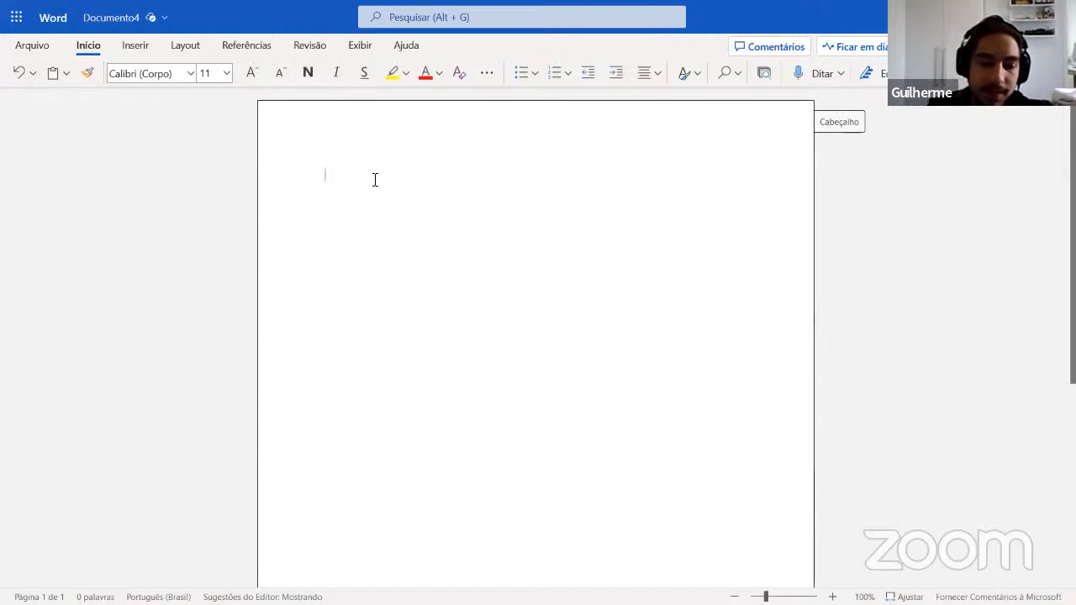
pyautogui.write('Olá a todos! Bem-vindfos')
pyautogui.press('BackSpace')
pyautogui.press('BackSpace')
pyautogui.press('BackSpace')
pyautogui.write('os a nossa aula de Microsoft Word')
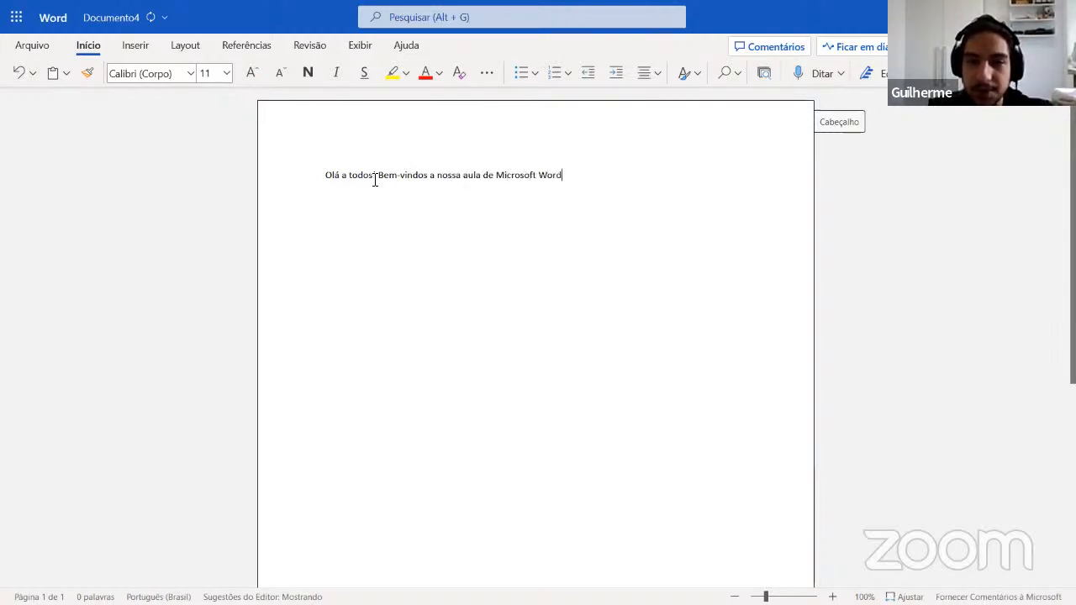
pyautogui.write('!')
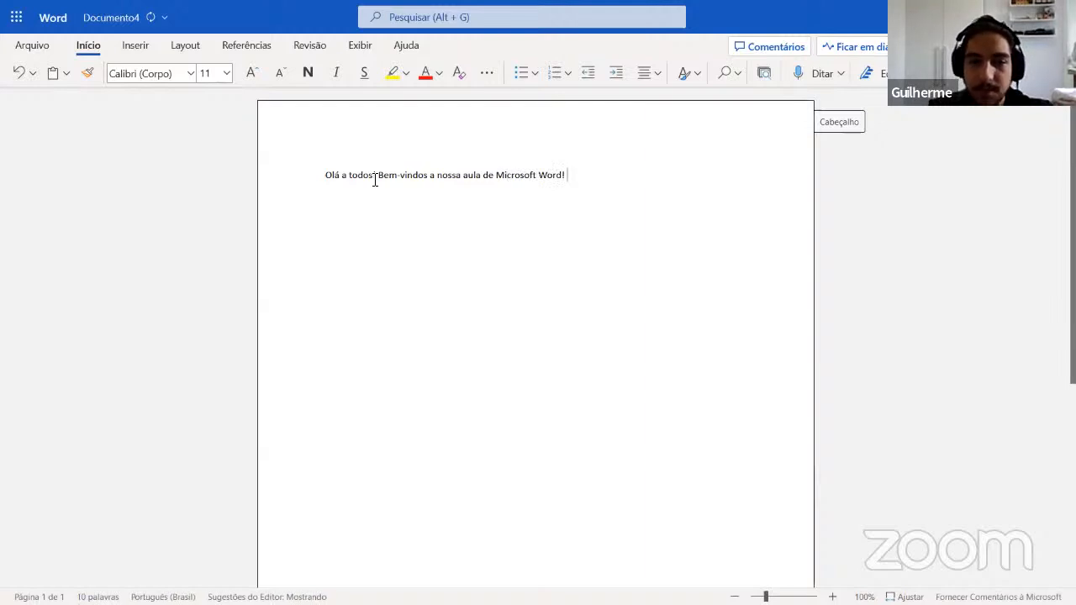
pyautogui.moveTo(603, 177); pyautogui.dragTo(271, 198)
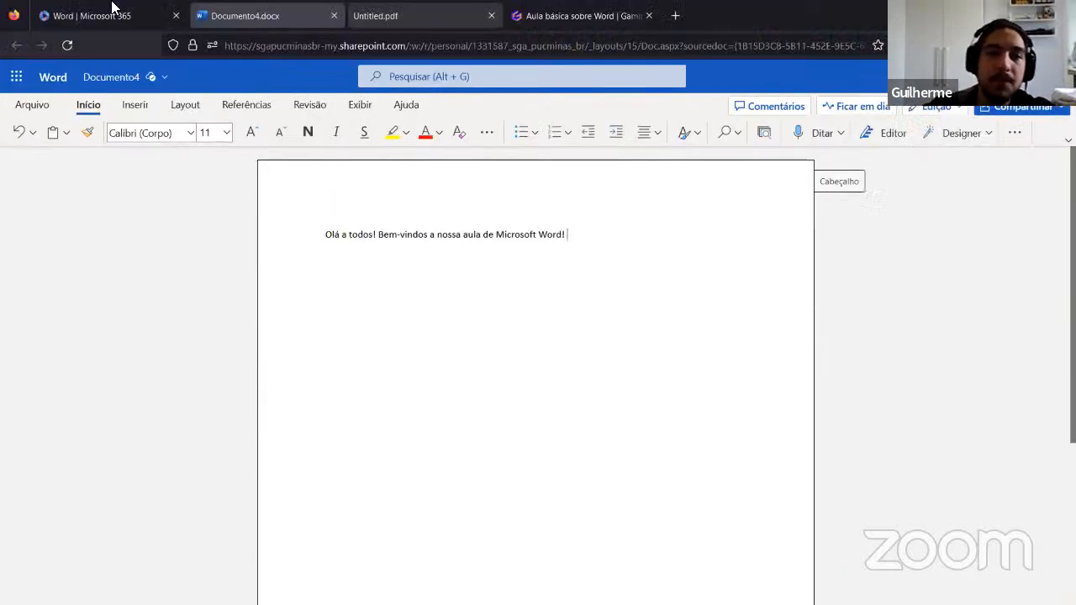
pyautogui.moveTo(798, 7)
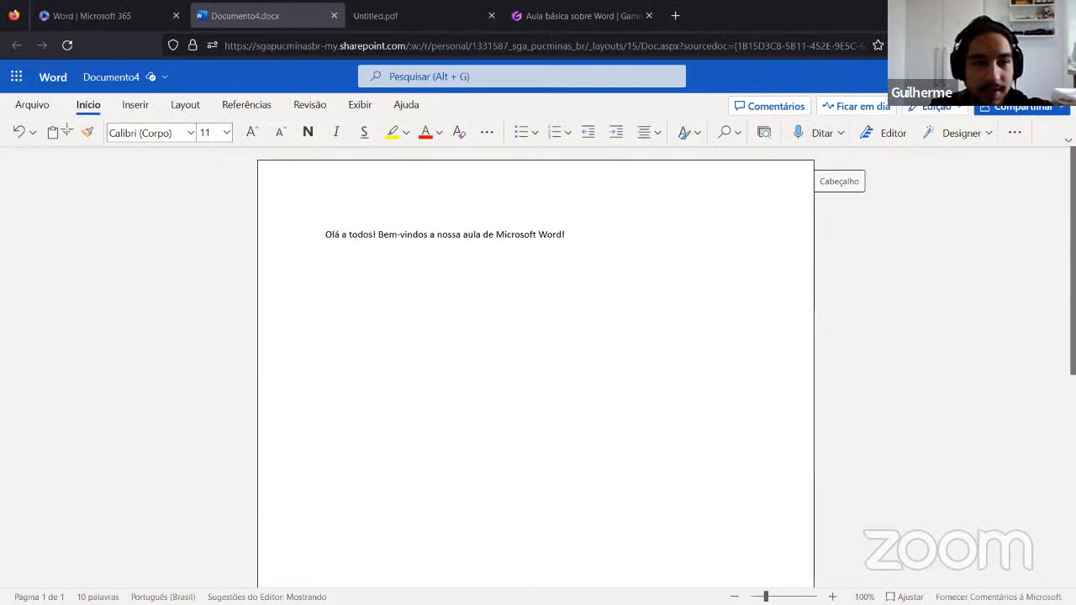
pyautogui.moveTo(343, 137); pyautogui.dragTo(706, 144)
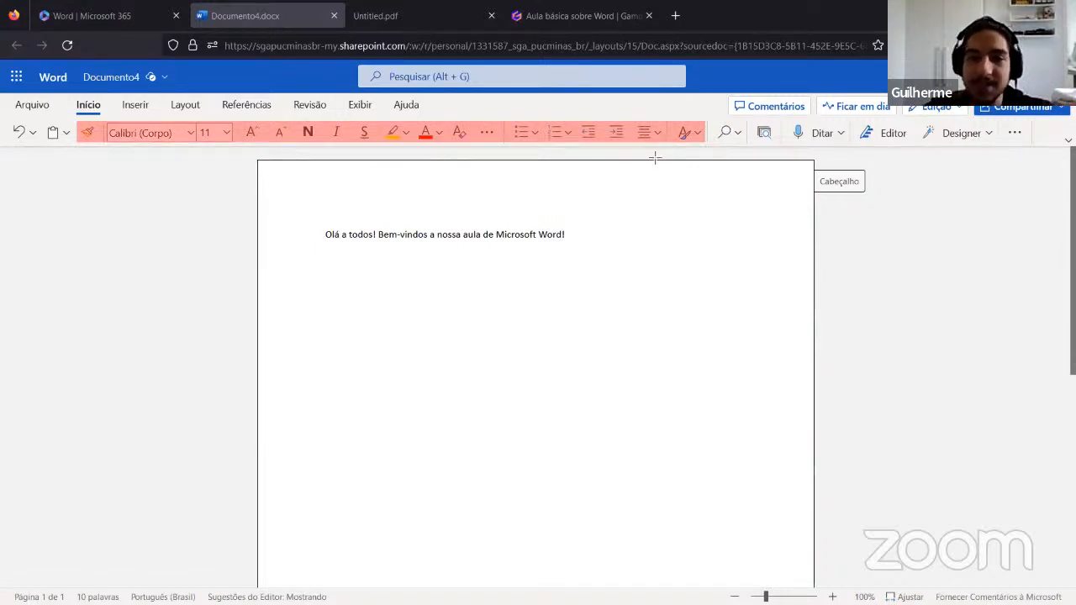
pyautogui.press('F11')
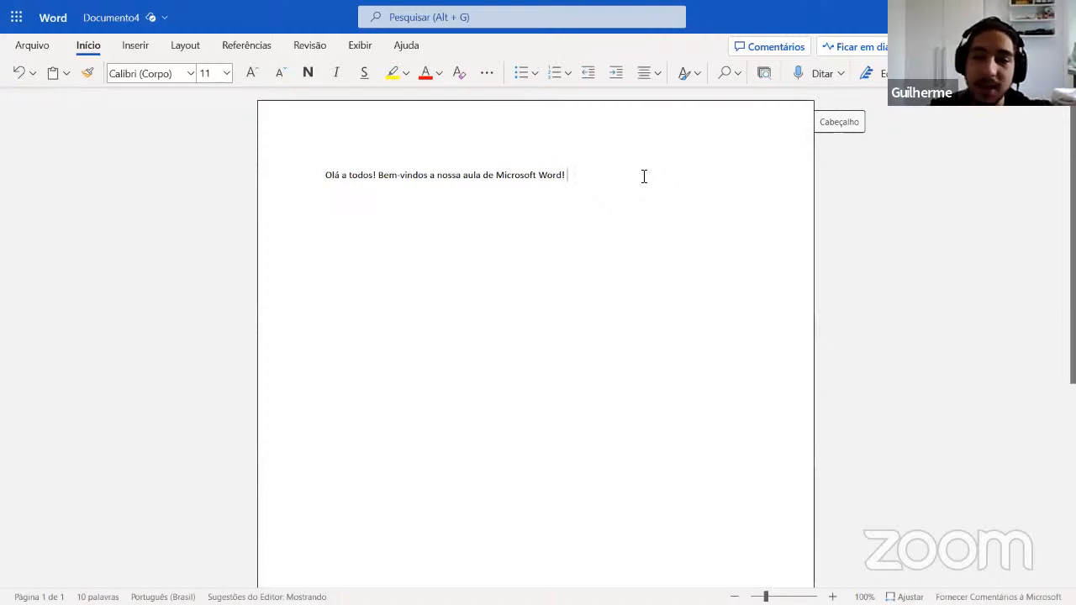
# Step: Select the greeting sentence and try the Sitka Text and Times New Roman fonts on it
pyautogui.moveTo(617, 178); pyautogui.dragTo(294, 173)
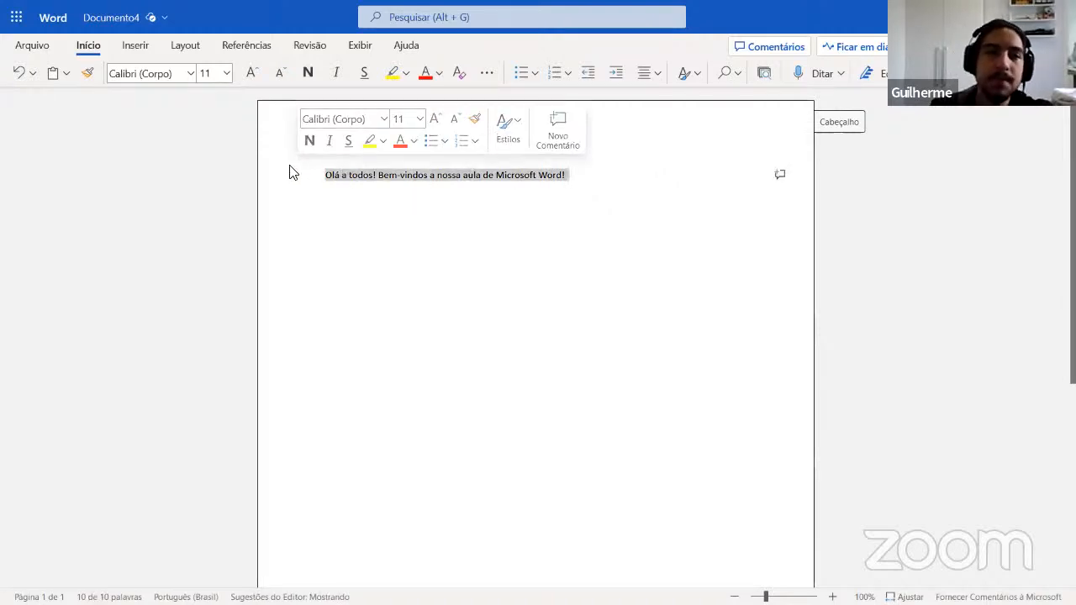
pyautogui.click(194, 77)
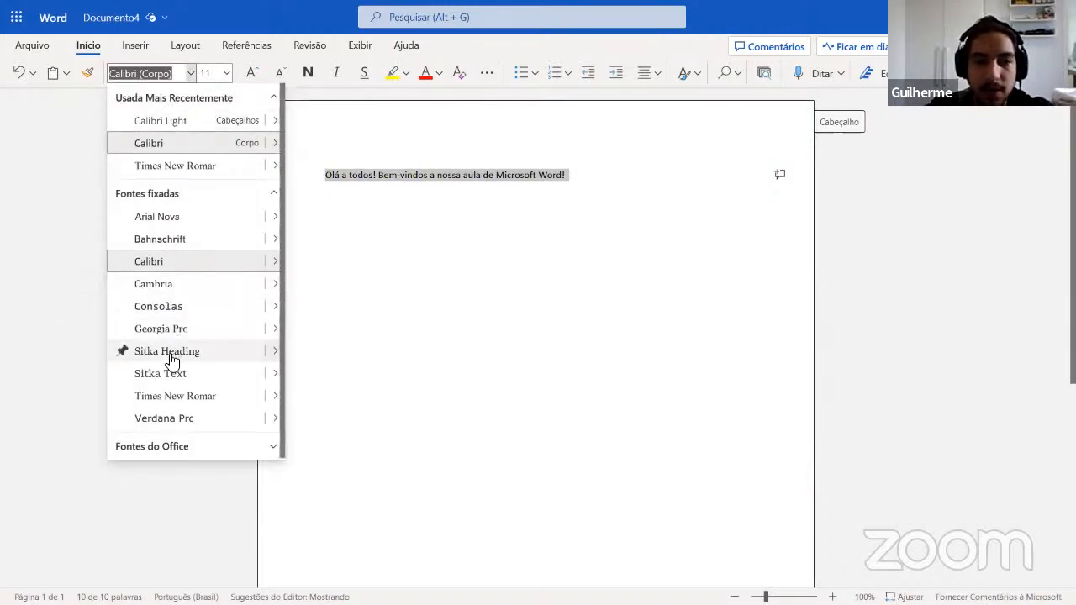
pyautogui.click(163, 380)
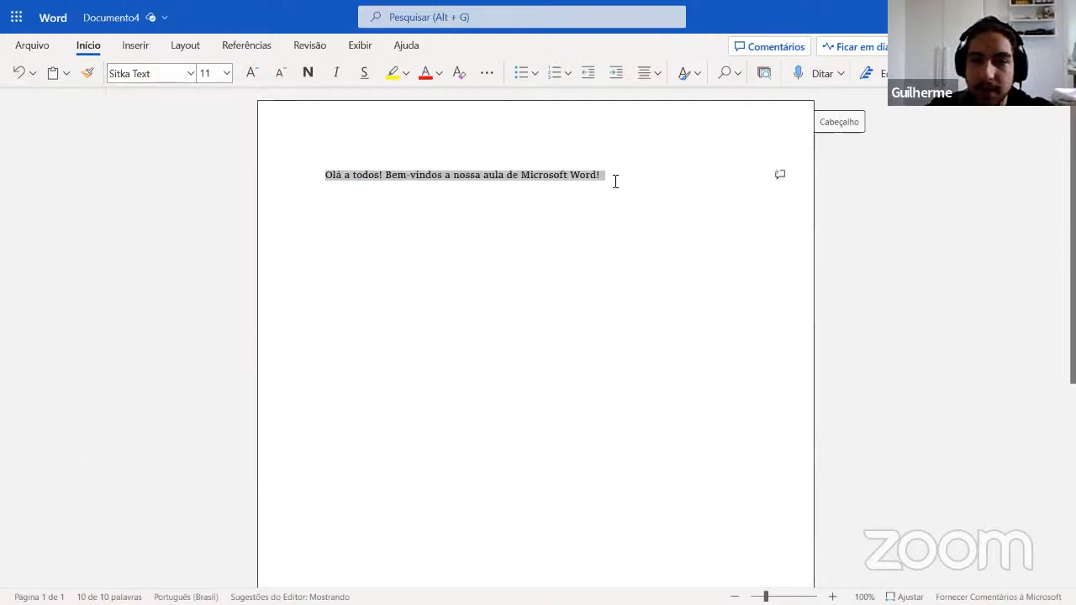
pyautogui.click(190, 76)
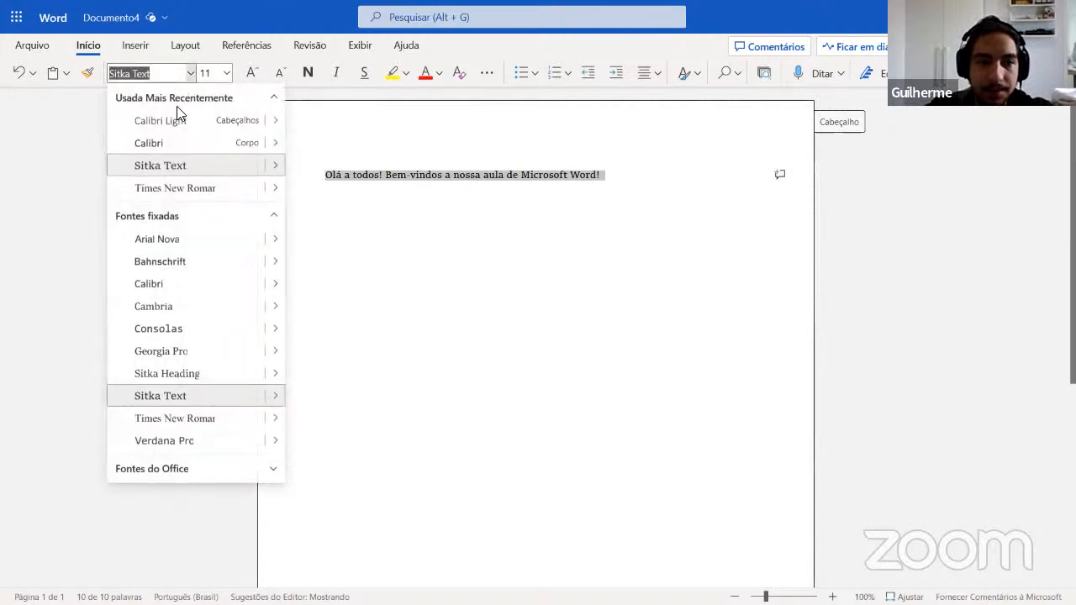
pyautogui.click(168, 188)
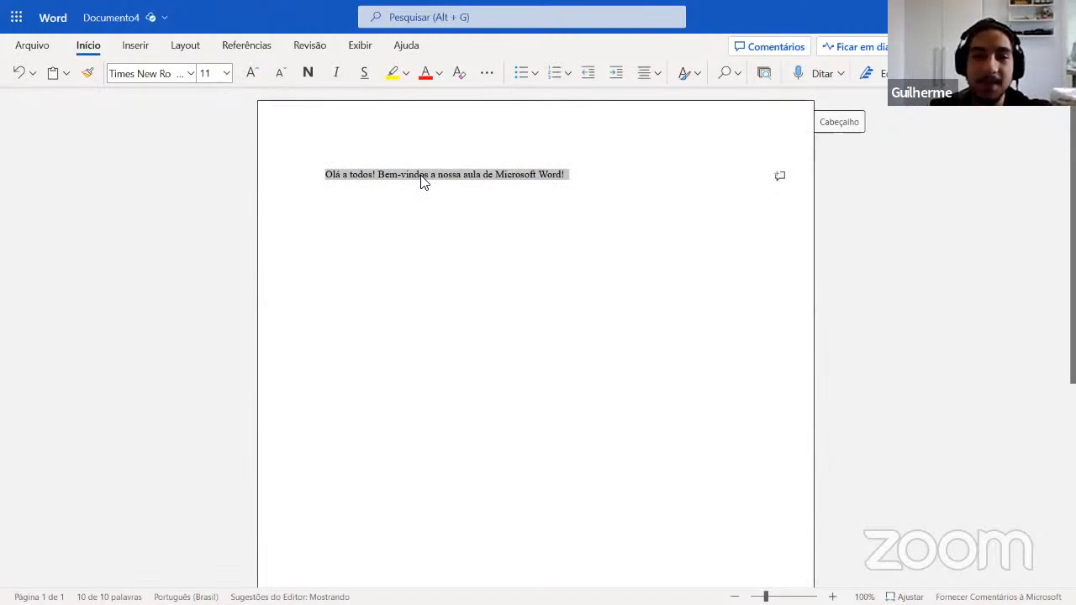
# Step: Expand the list of Office fonts and try Baguet Script on the selected greeting sentence
pyautogui.click(191, 74)
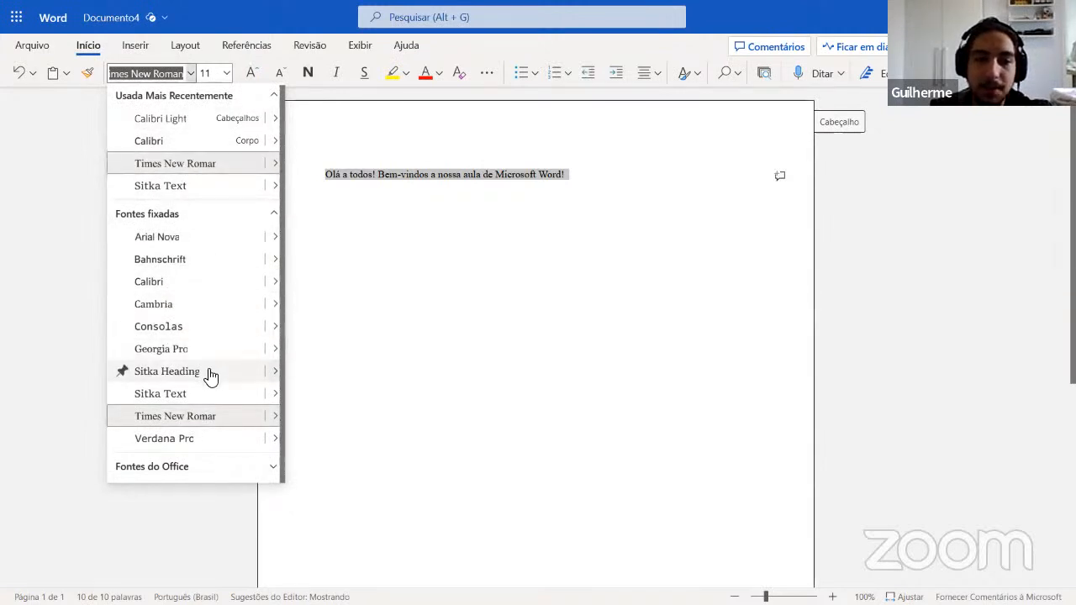
pyautogui.click(273, 468)
pyautogui.scroll(-3, 196, 416)
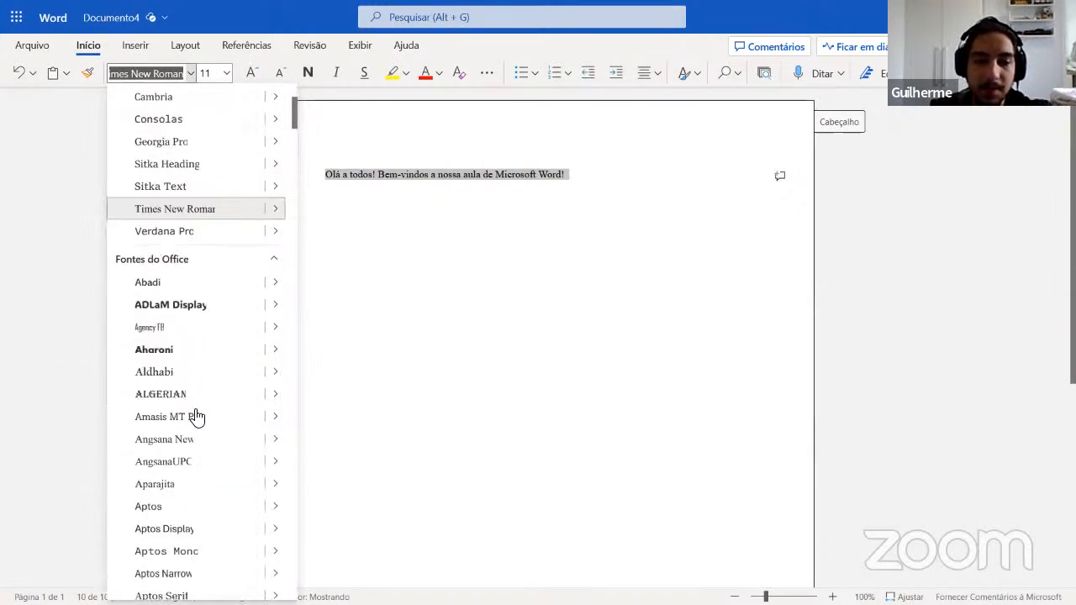
pyautogui.scroll(-2, 189, 370)
pyautogui.scroll(-2, 187, 264)
pyautogui.click(174, 475)
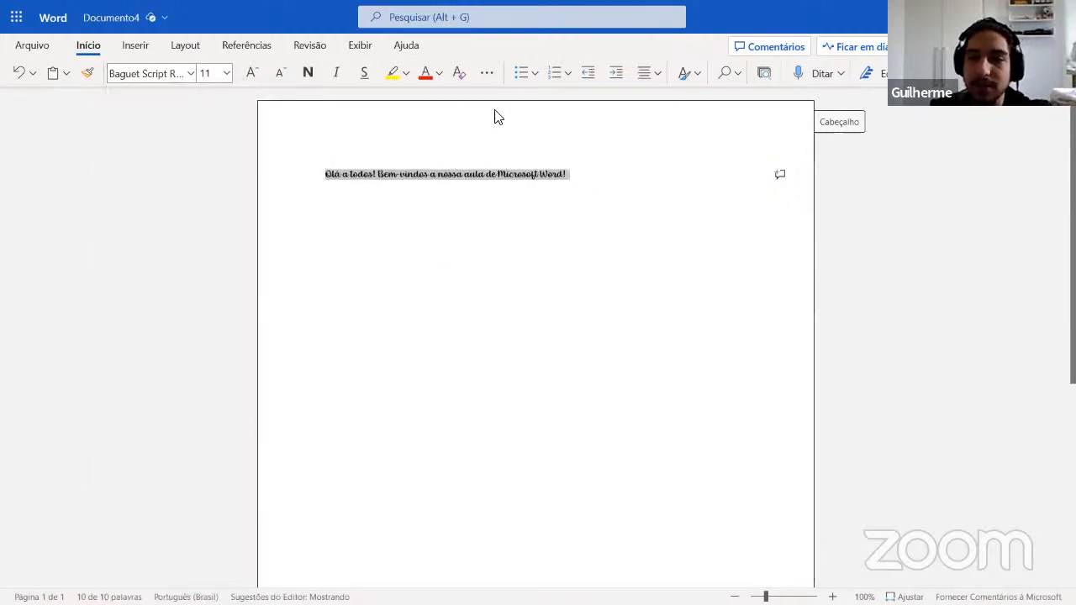
# Step: Set the greeting sentence's font to Arial Nova and deselect it
pyautogui.click(193, 74)
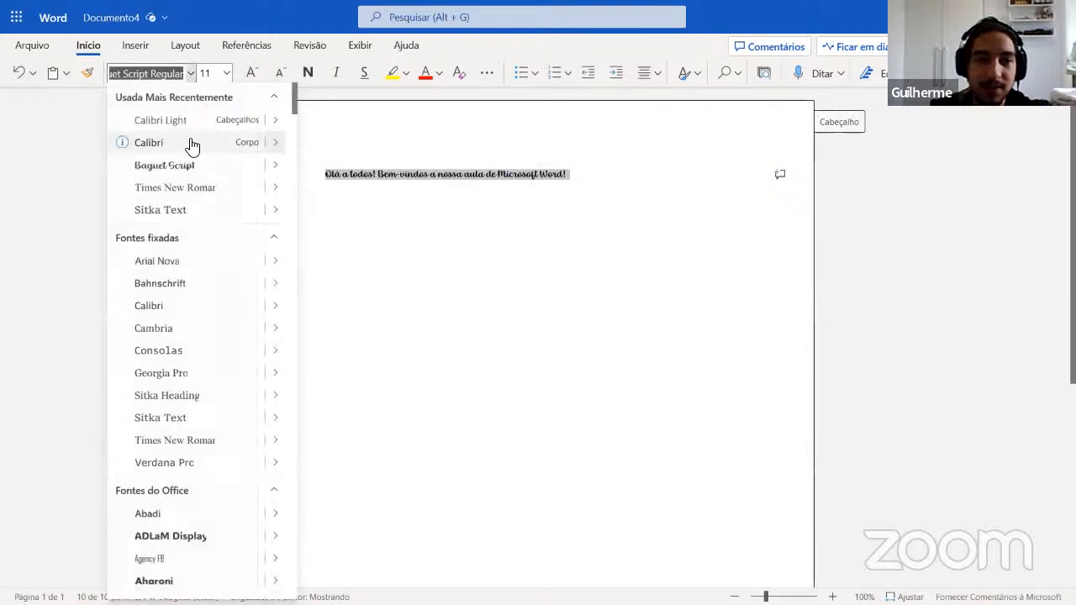
pyautogui.click(196, 262)
pyautogui.click(488, 212)
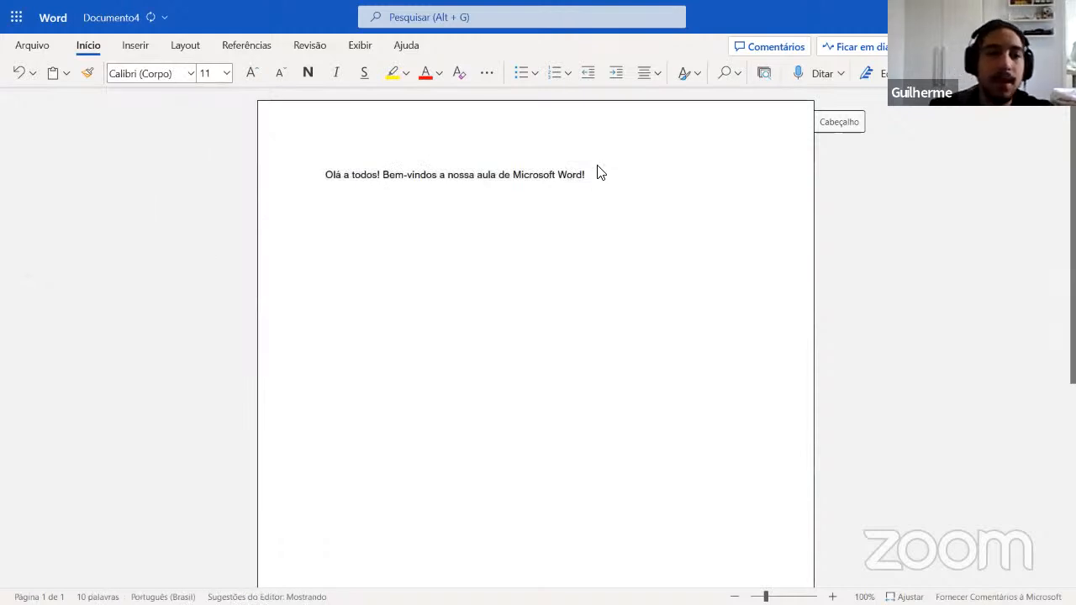
# Step: Select the greeting sentence, set its font size to 12 and clear the selection
pyautogui.moveTo(558, 173); pyautogui.dragTo(312, 176)
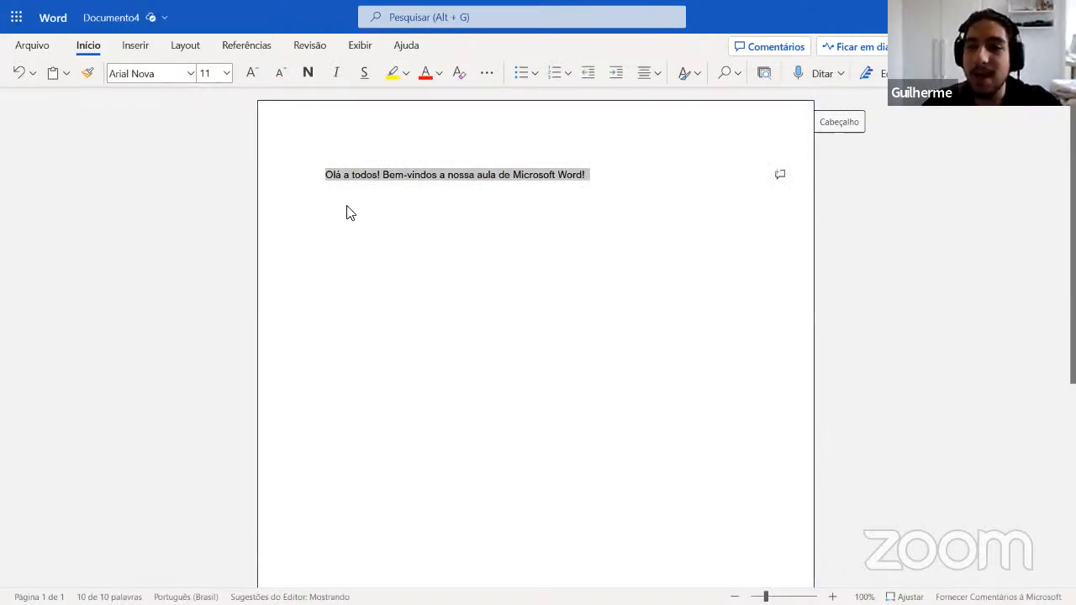
pyautogui.click(227, 74)
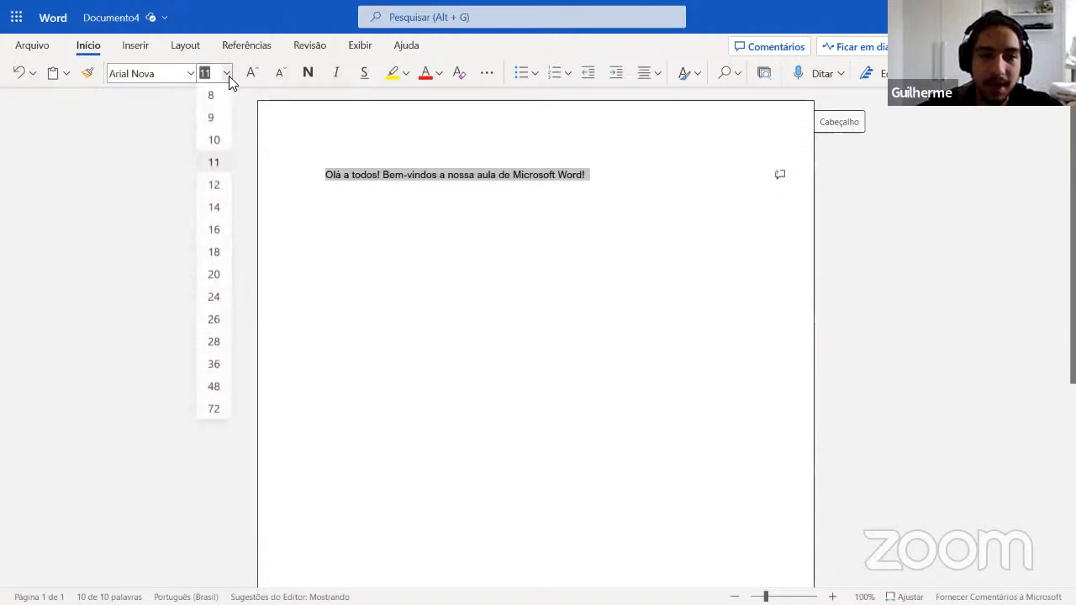
pyautogui.click(227, 192)
pyautogui.click(399, 216)
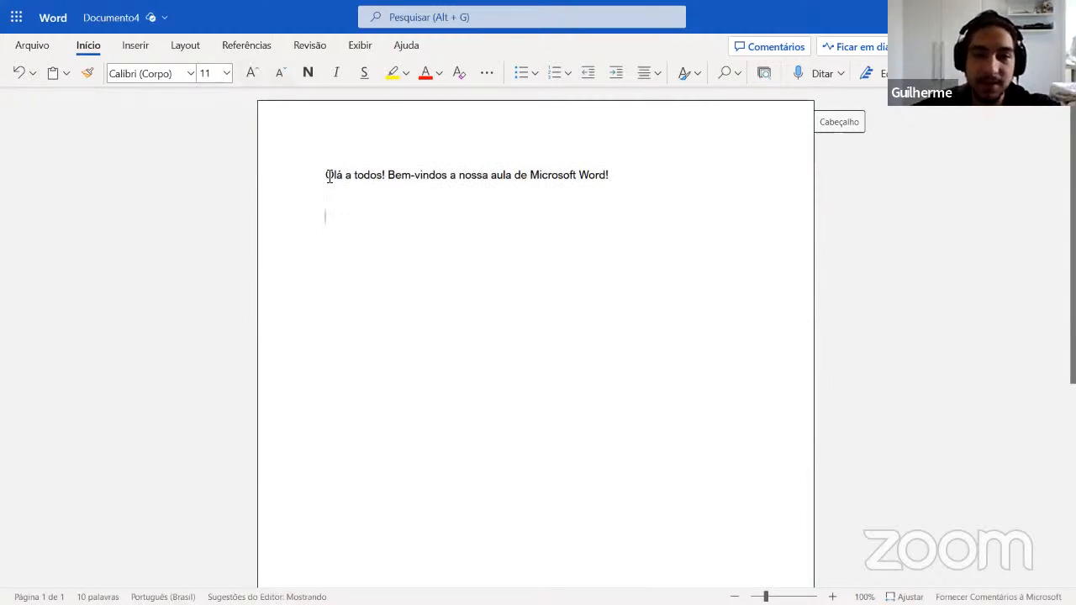
# Step: Reselect the whole greeting sentence, set its font size to the custom value 102 and look over the enlarged text
pyautogui.moveTo(328, 175); pyautogui.dragTo(580, 191)
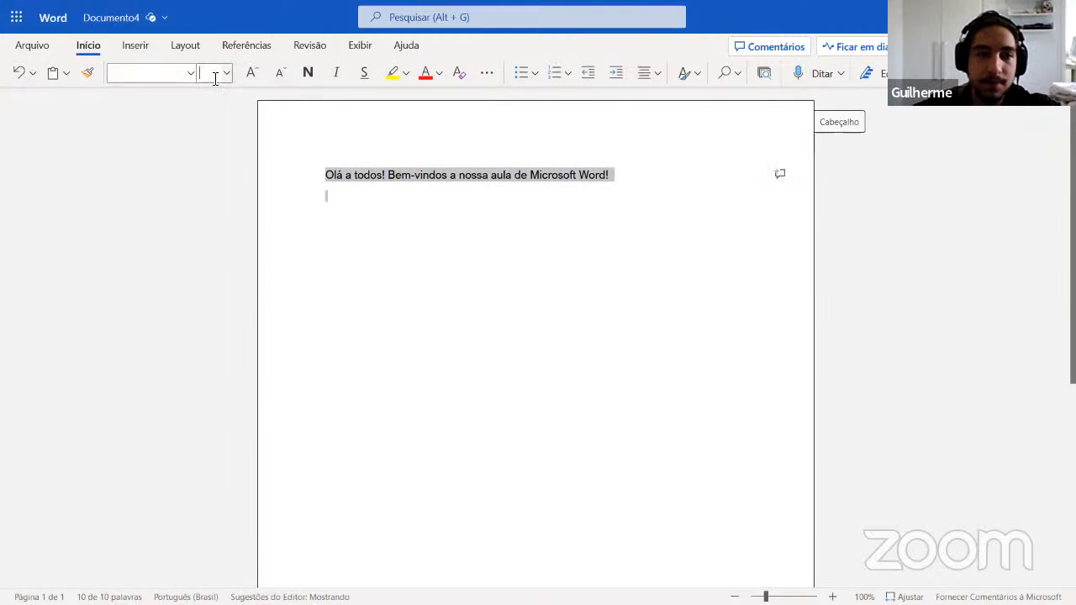
pyautogui.moveTo(617, 174); pyautogui.dragTo(530, 278)
pyautogui.click(390, 154)
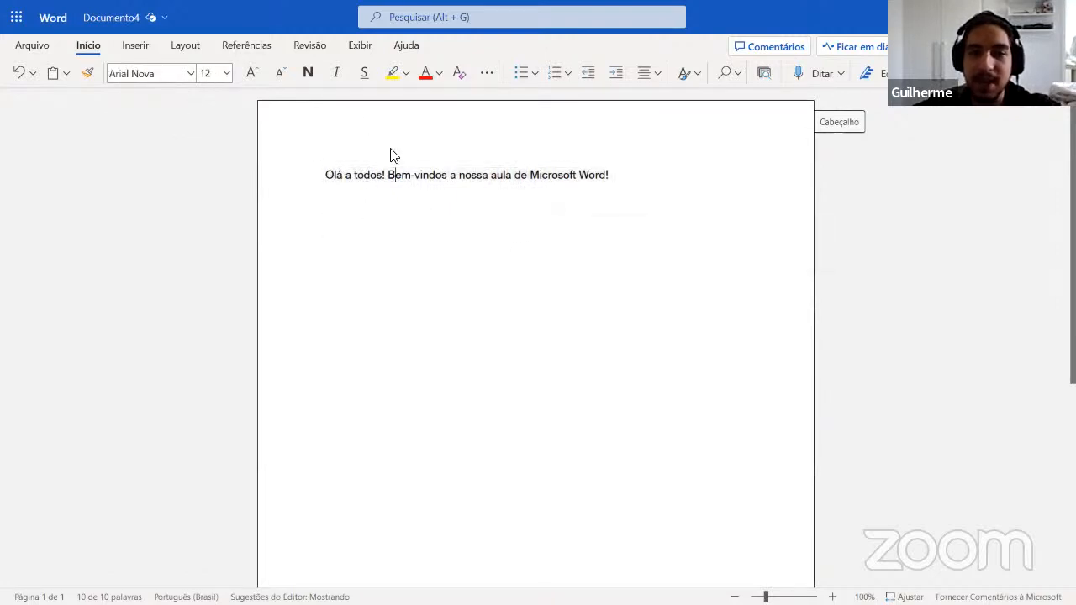
pyautogui.moveTo(501, 175); pyautogui.dragTo(324, 175)
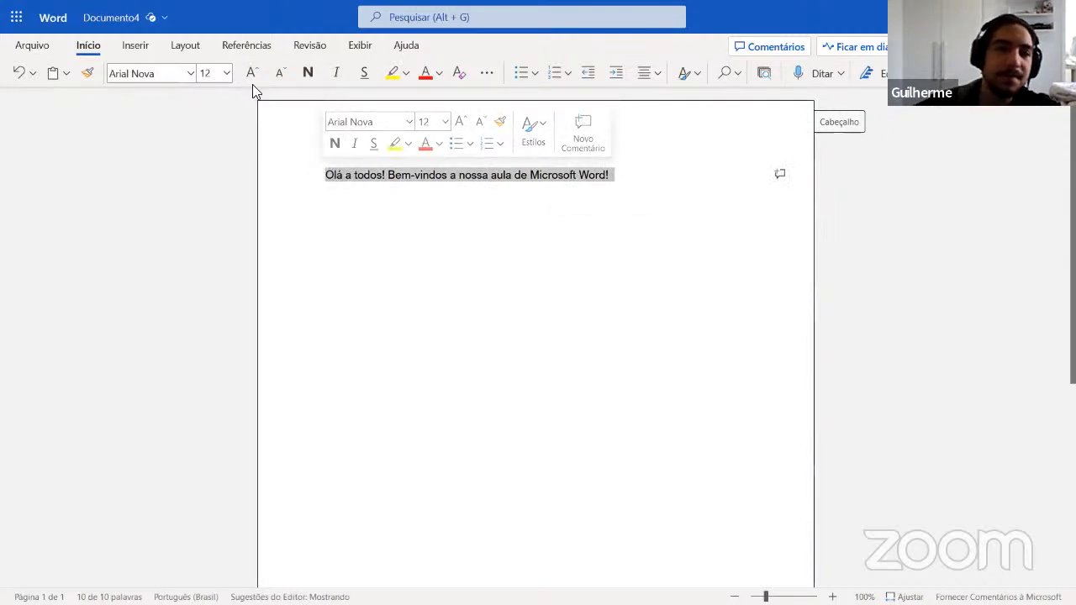
pyautogui.click(213, 75)
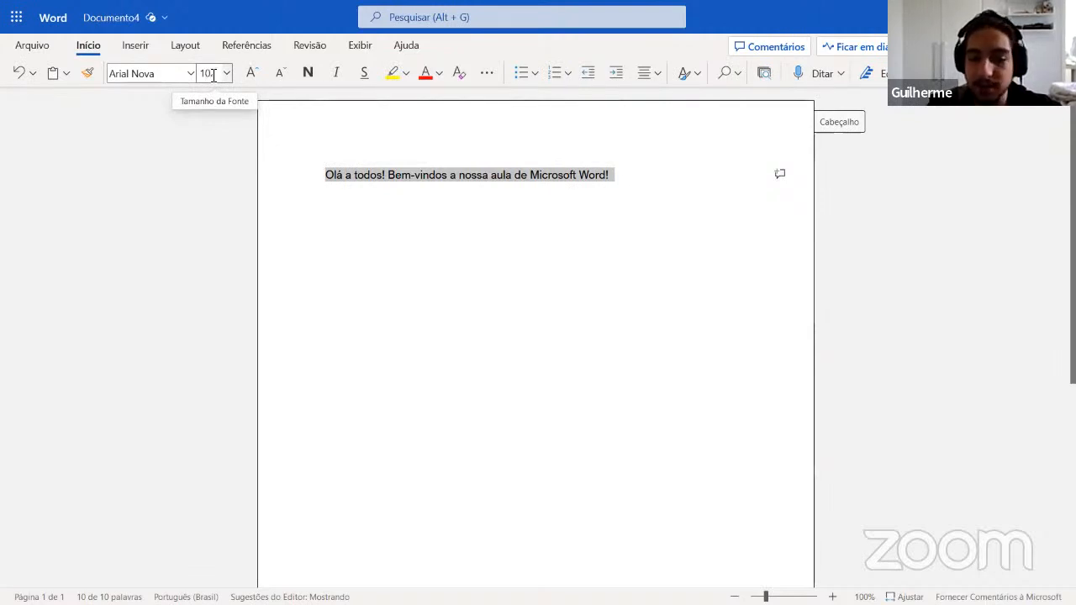
pyautogui.write('102')
pyautogui.press('Return')
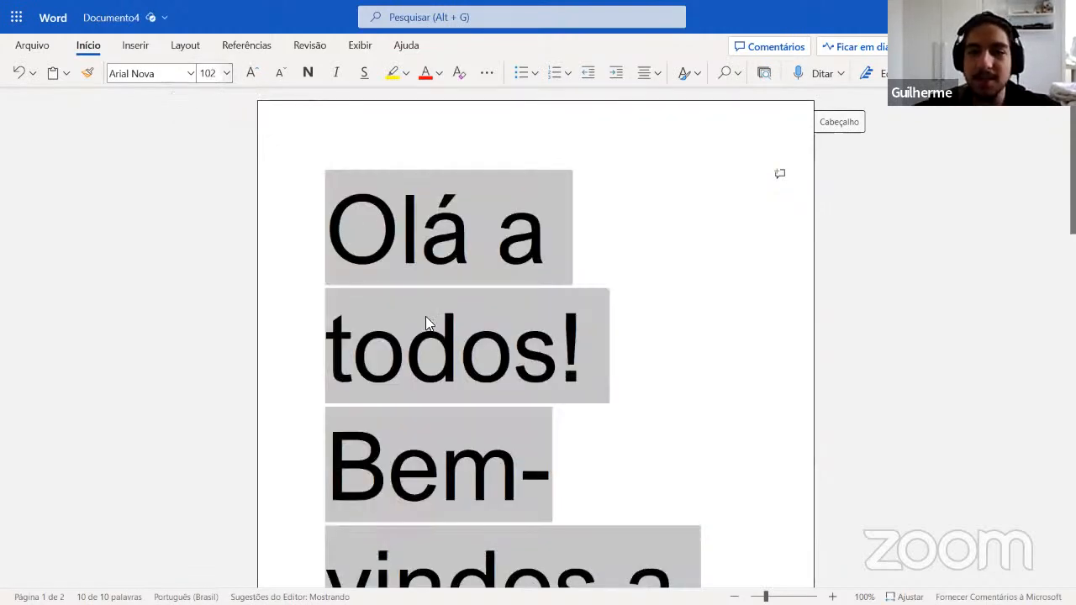
pyautogui.scroll(-5, 465, 328)
pyautogui.scroll(-3, 459, 328)
pyautogui.scroll(10, 457, 327)
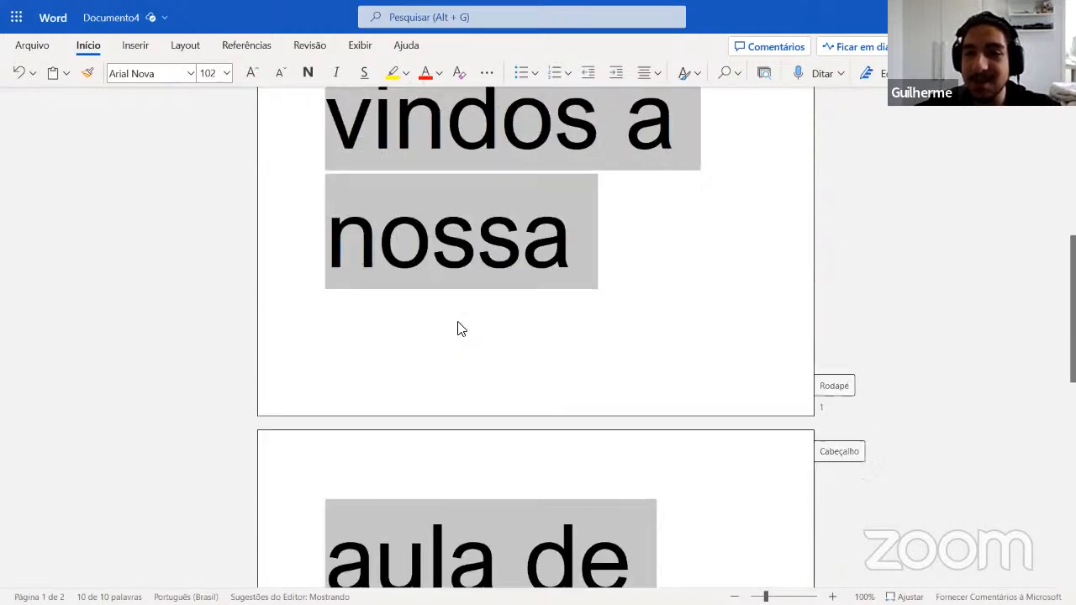
# Step: Set the greeting sentence's font size back to 12 and deselect it
pyautogui.click(208, 74)
pyautogui.write('12')
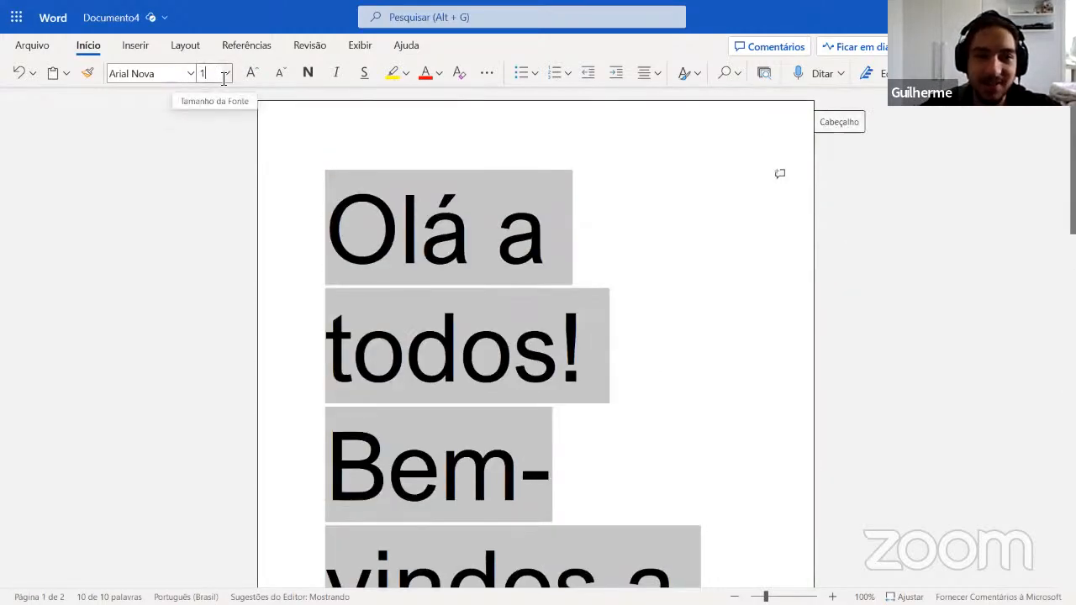
pyautogui.press('Return')
pyautogui.scroll(-5, 591, 298)
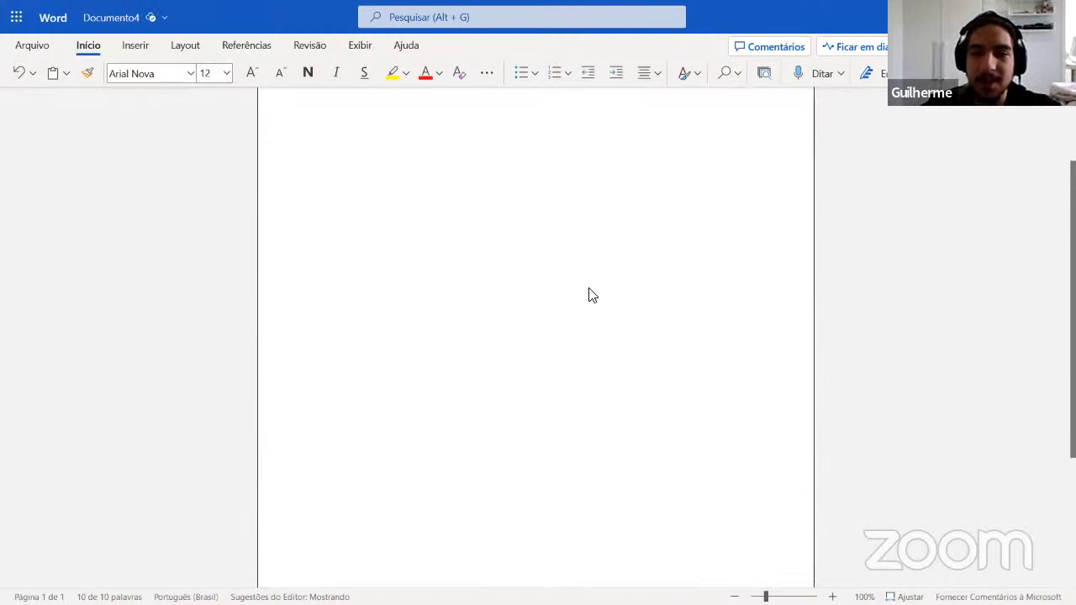
pyautogui.scroll(5, 591, 298)
pyautogui.click(632, 221)
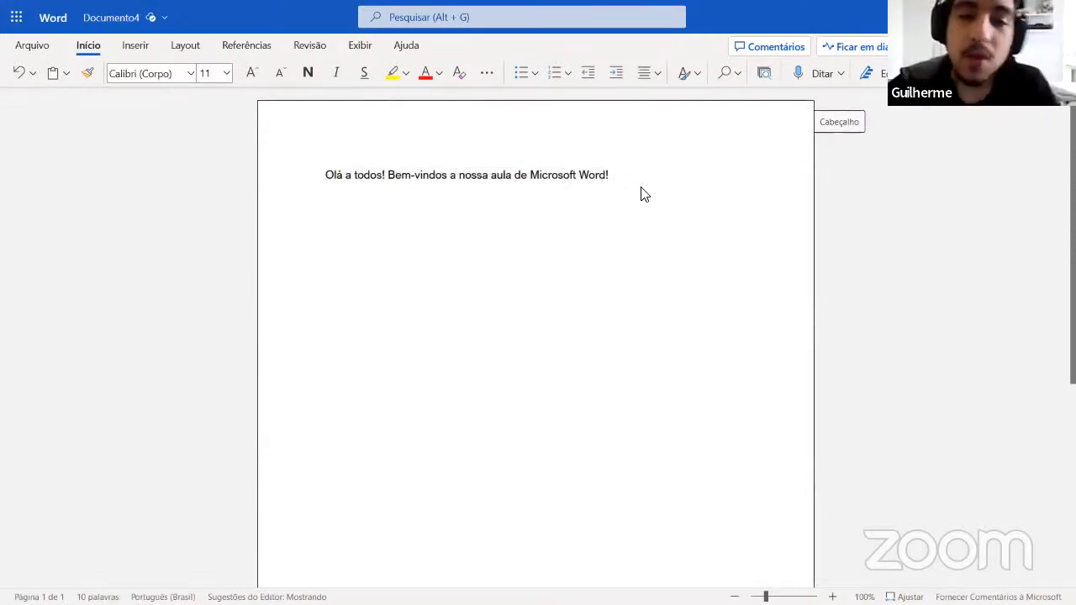
# Step: Select the greeting line and increase its font size step by step to 20, checking the list of preset sizes
pyautogui.click(637, 177)
pyautogui.click(290, 185)
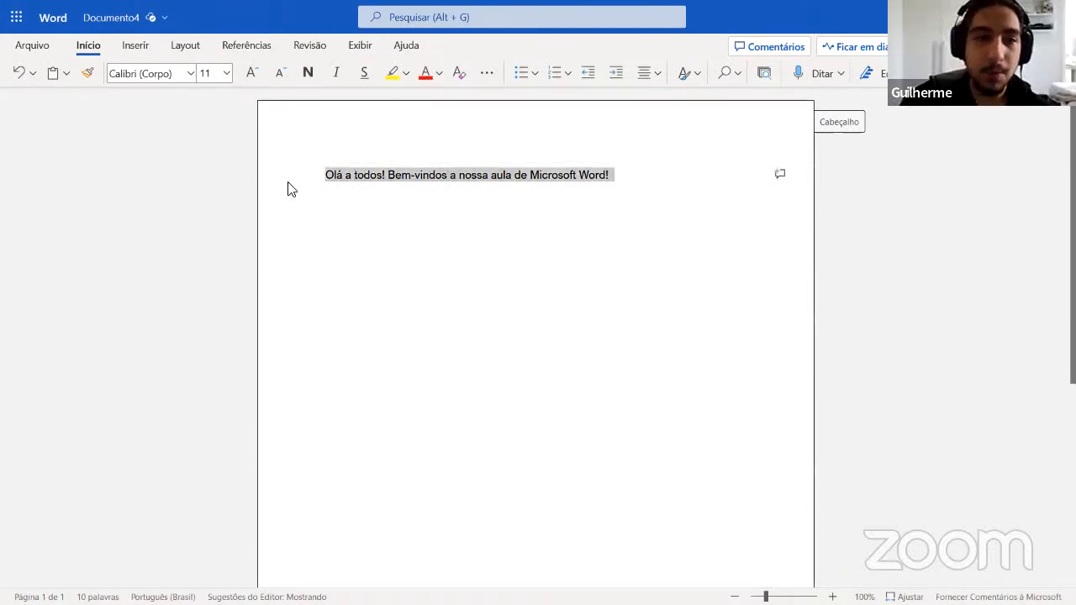
pyautogui.click(252, 74)
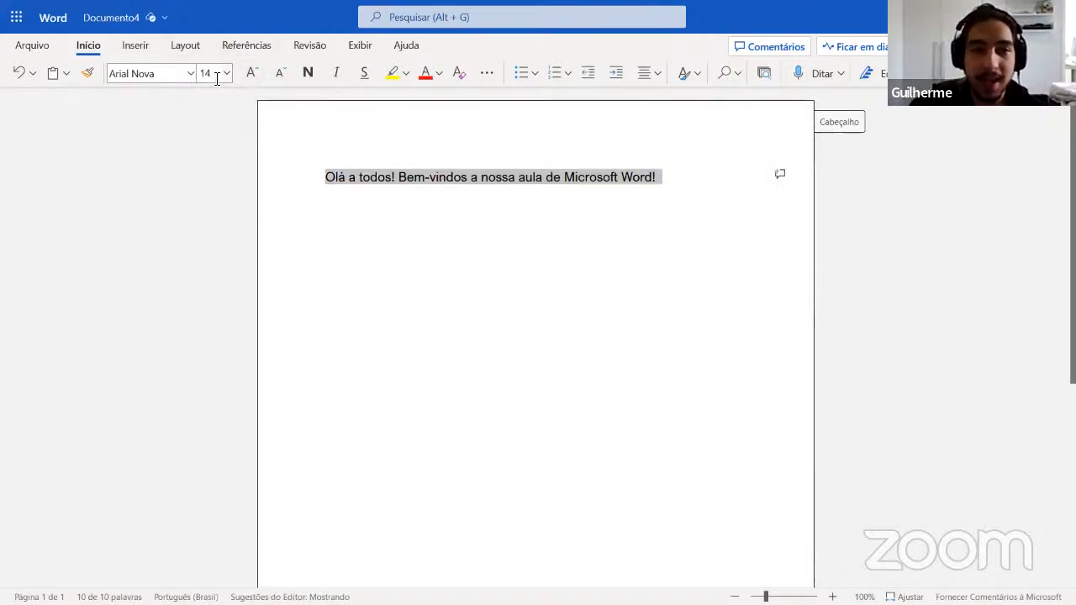
pyautogui.click(228, 74)
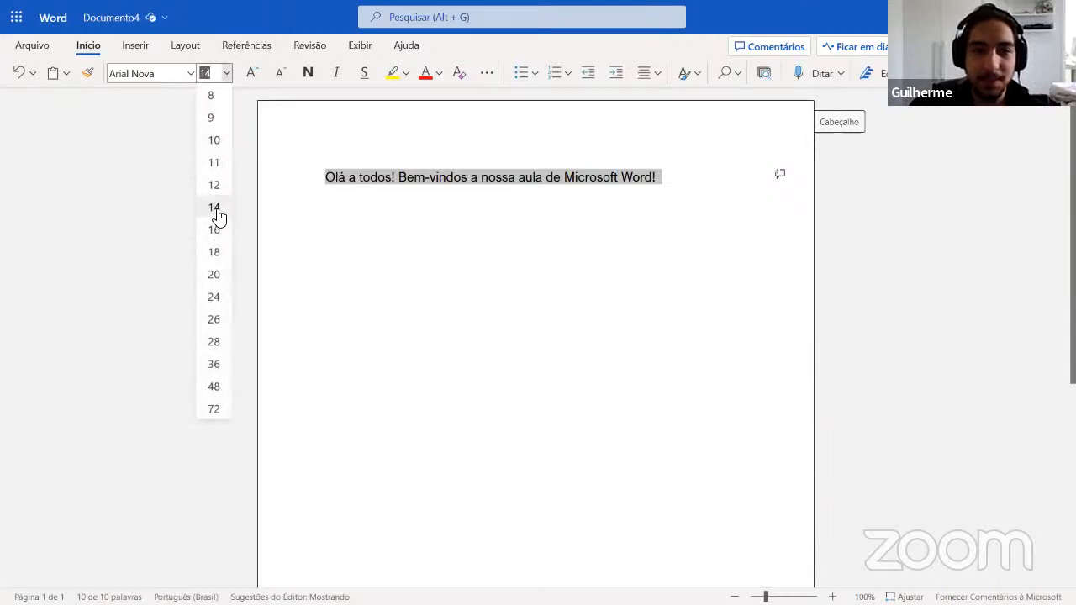
pyautogui.click(251, 73)
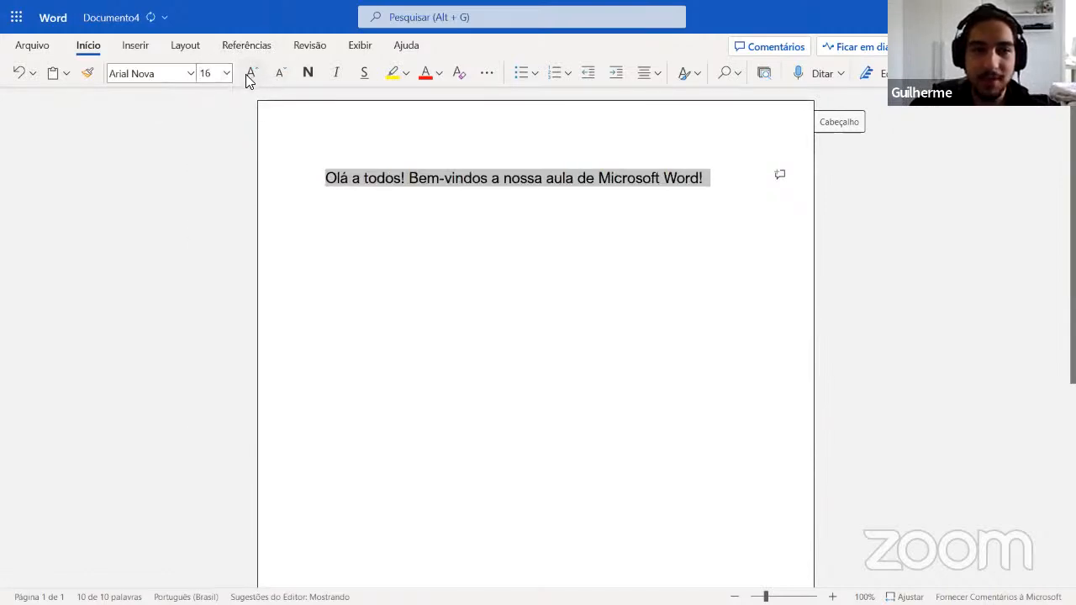
pyautogui.click(227, 74)
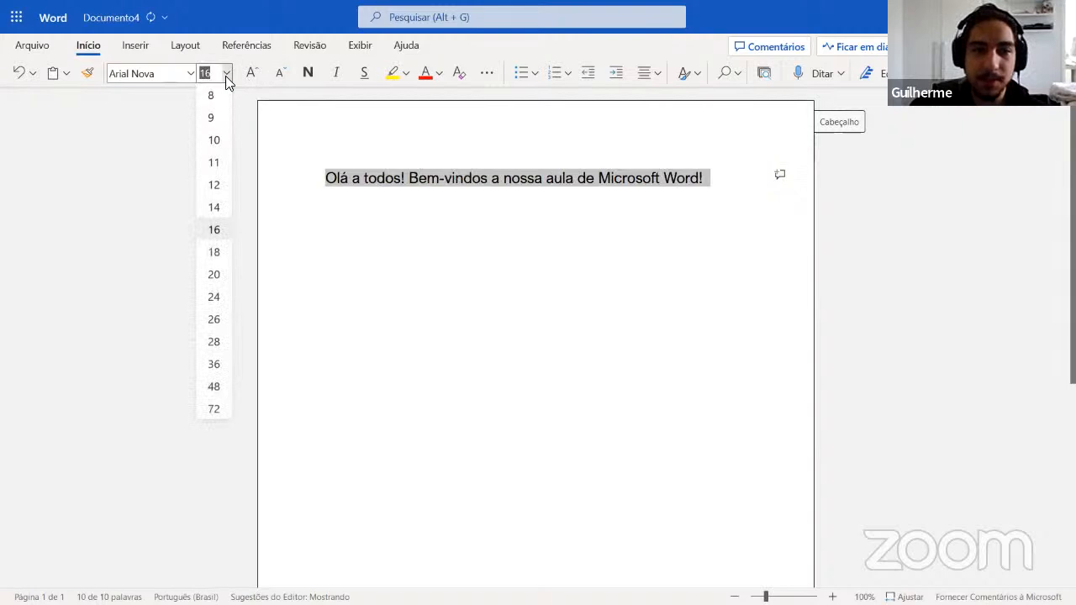
pyautogui.click(257, 79)
pyautogui.click(259, 79)
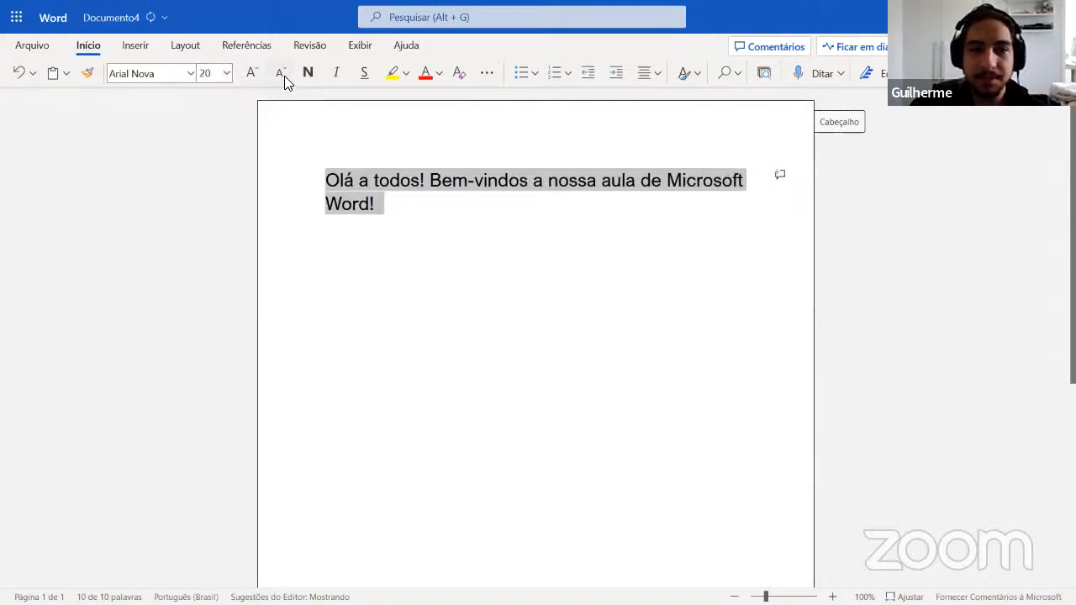
# Step: Decrease the greeting sentence's font size step by step to 12
pyautogui.click(284, 76)
pyautogui.click(285, 76)
pyautogui.click(227, 74)
pyautogui.click(279, 76)
pyautogui.click(279, 76)
pyautogui.click(279, 76)
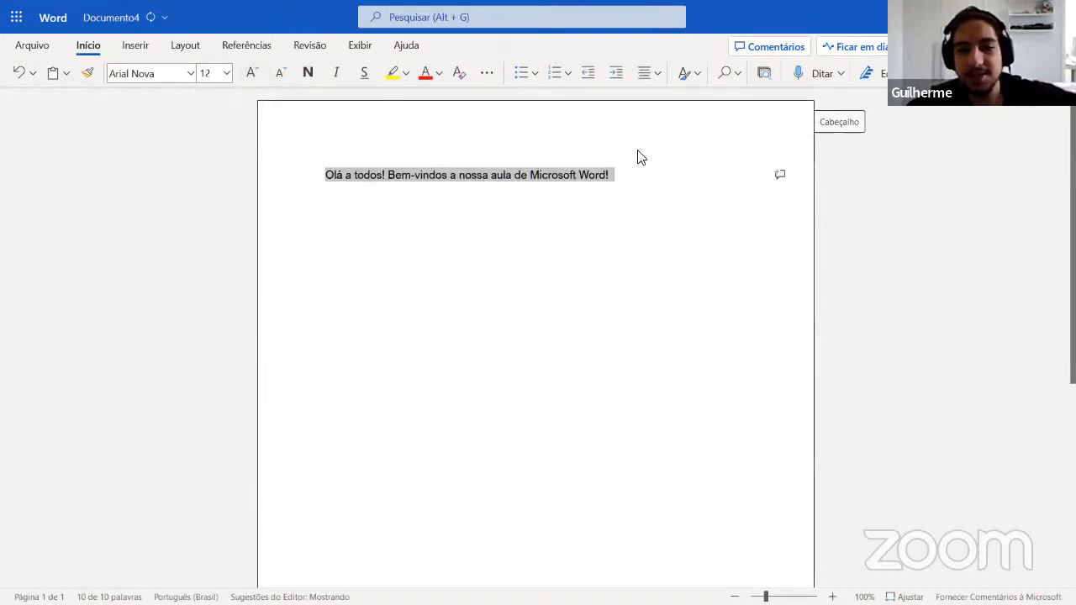
# Step: Apply bold to the whole greeting sentence, check it deselected, and remove the bold again
pyautogui.click(612, 168)
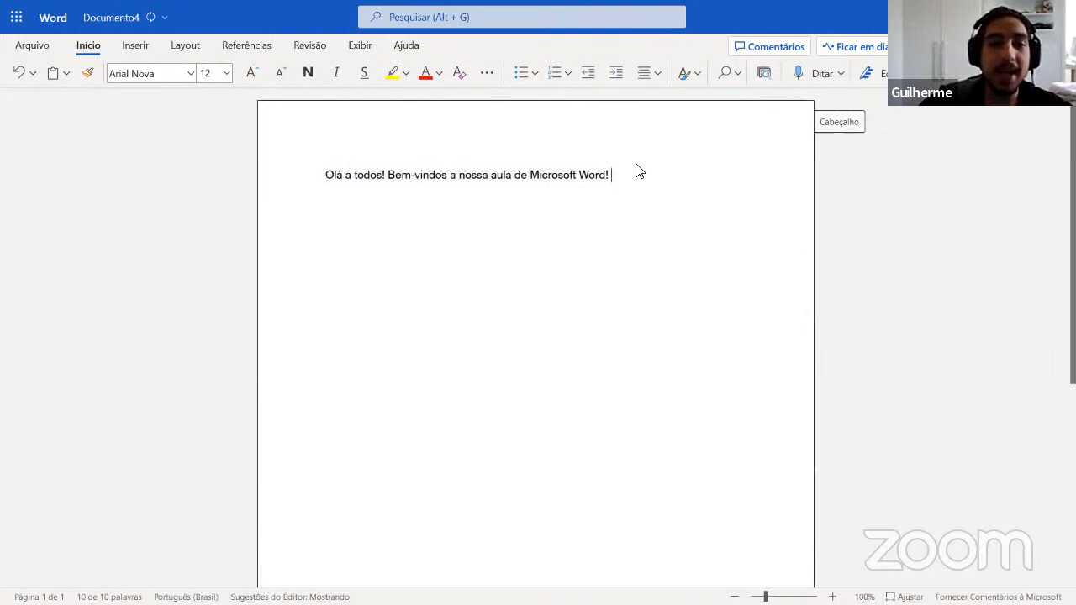
pyautogui.moveTo(641, 174); pyautogui.dragTo(314, 177)
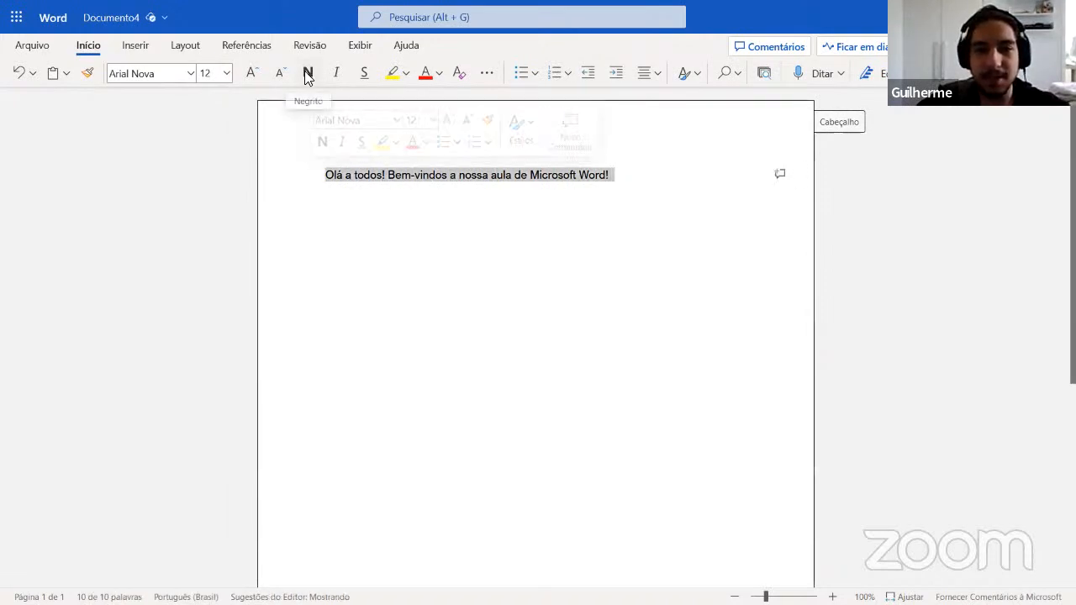
pyautogui.click(308, 73)
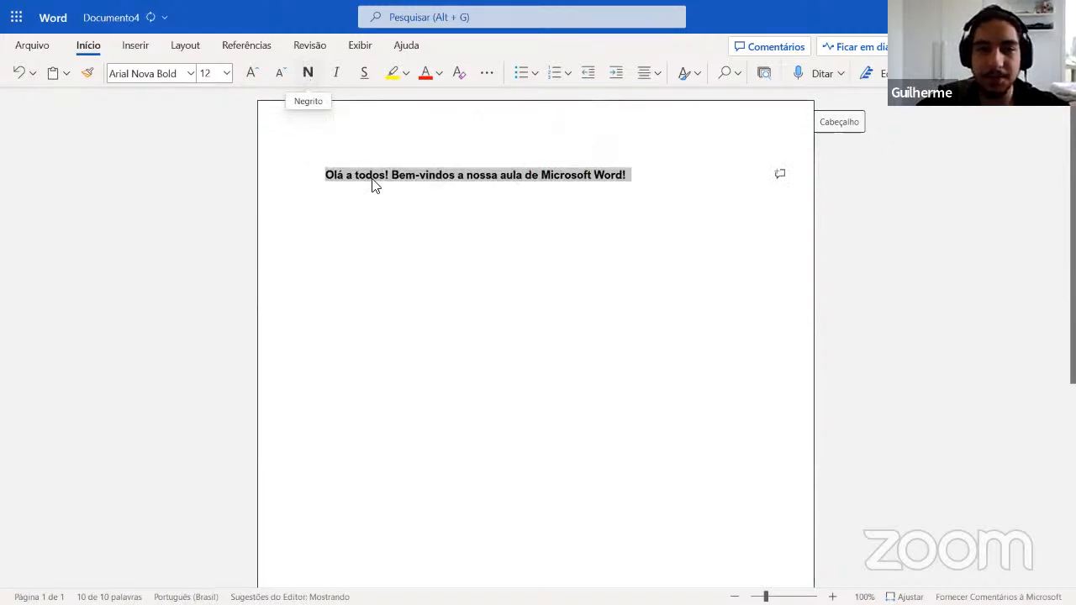
pyautogui.click(395, 214)
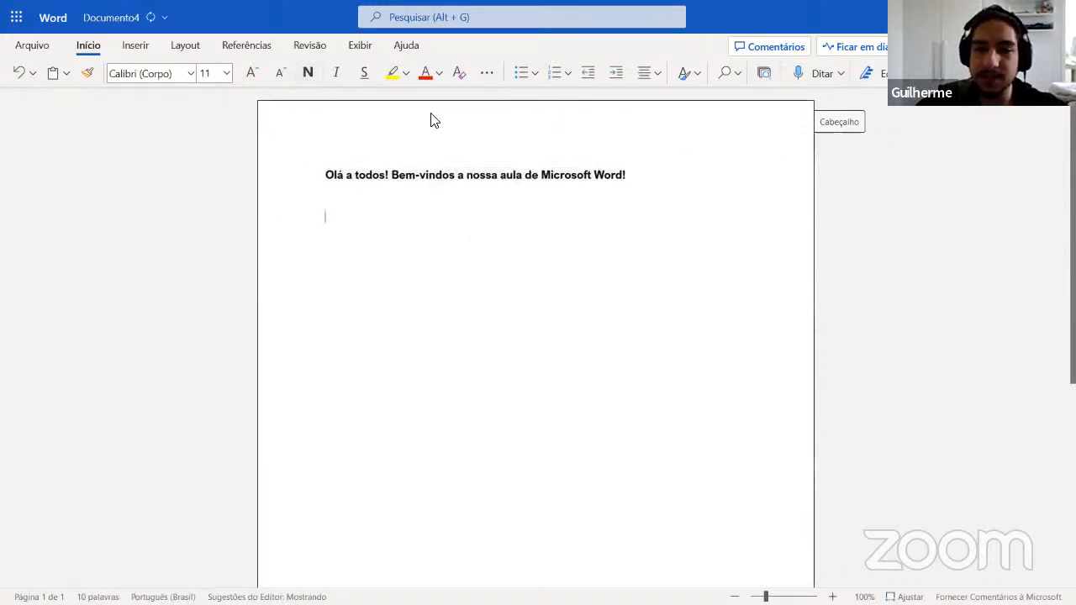
pyautogui.moveTo(641, 175); pyautogui.dragTo(320, 177)
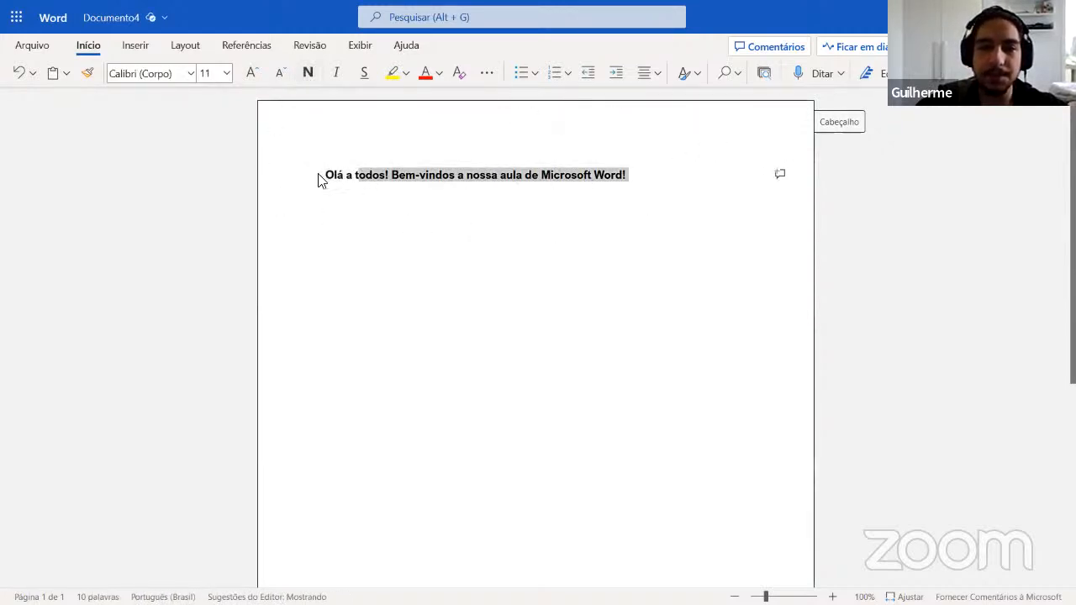
pyautogui.click(308, 73)
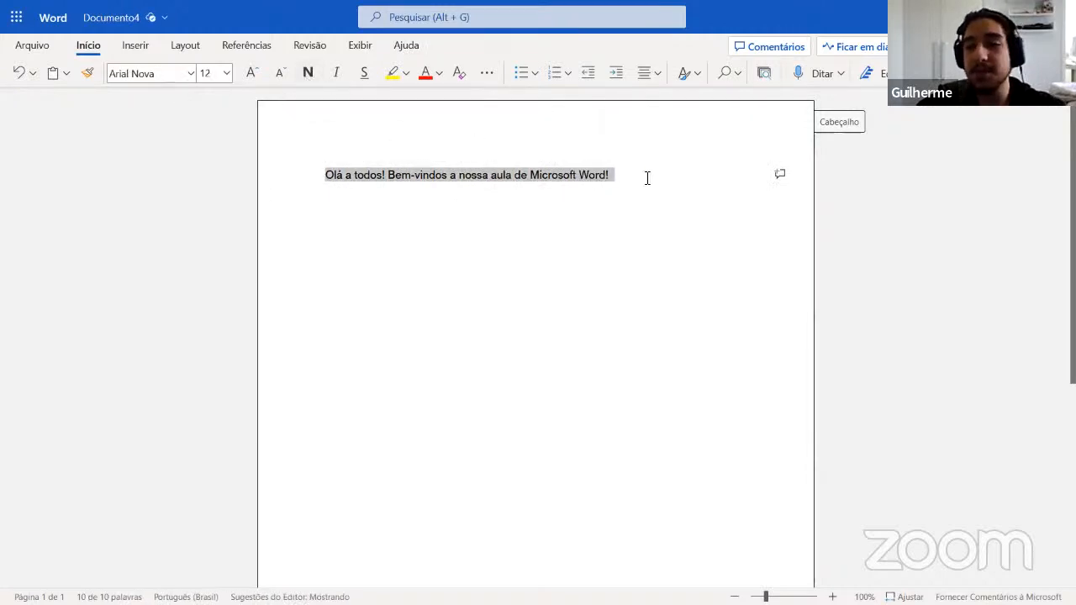
# Step: Try italic and underline on the greeting sentence, remove both styles and deselect it
pyautogui.click(337, 74)
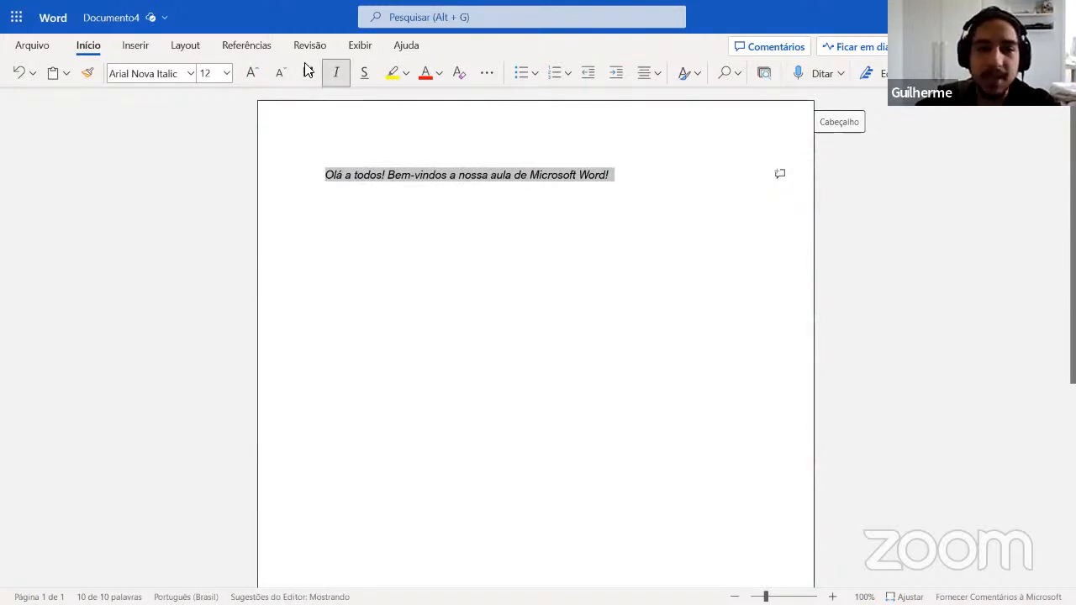
pyautogui.click(364, 74)
pyautogui.click(358, 74)
pyautogui.click(330, 80)
pyautogui.click(685, 236)
# Step: Select the whole greeting line and highlight it in yellow
pyautogui.moveTo(648, 180); pyautogui.dragTo(327, 158)
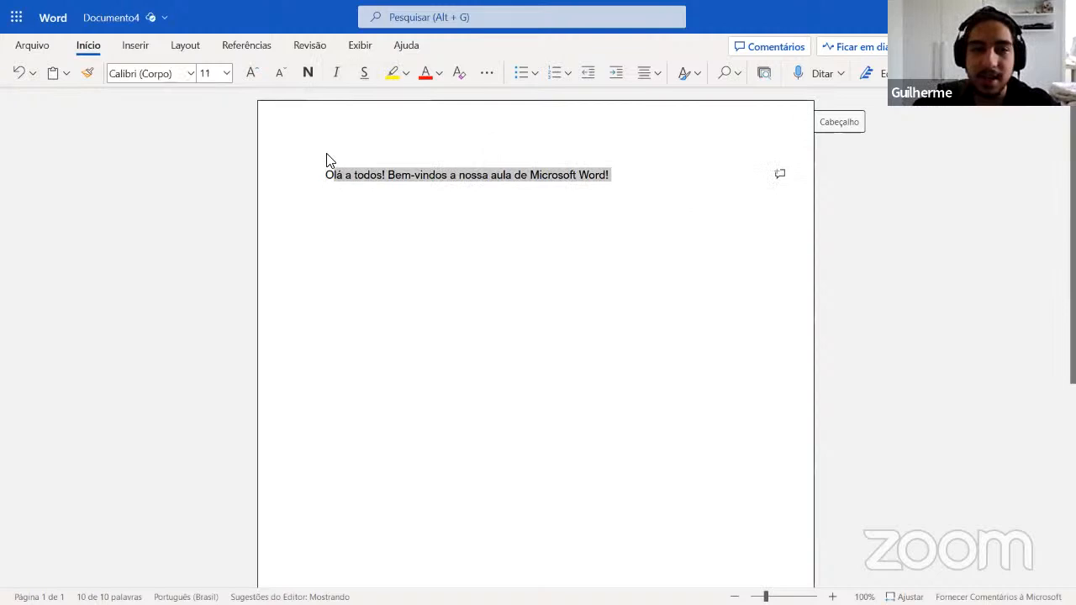
pyautogui.click(547, 210)
pyautogui.tripleClick(471, 173)
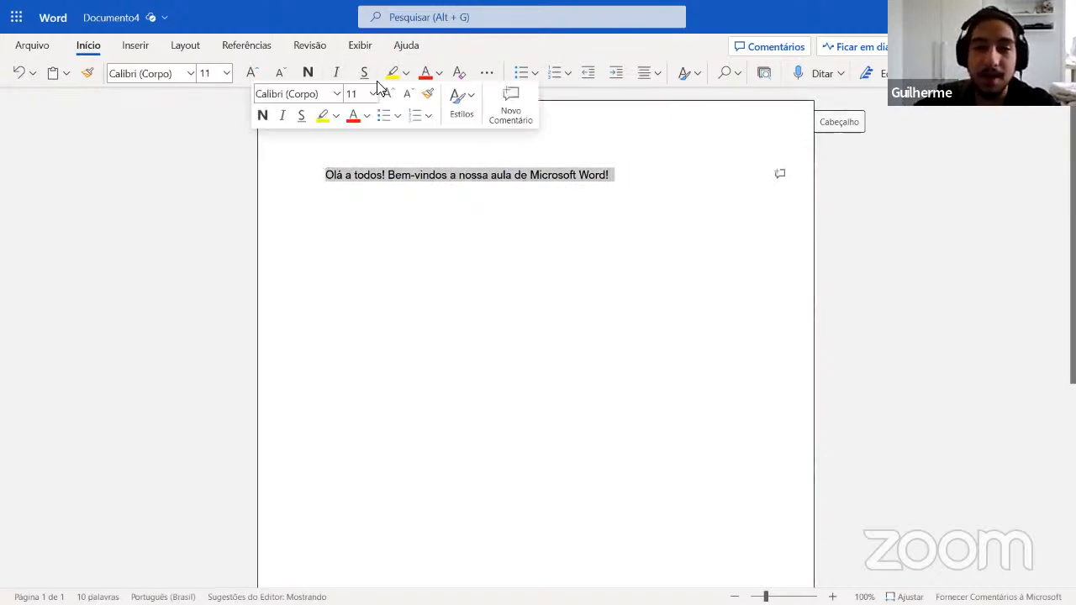
pyautogui.click(392, 73)
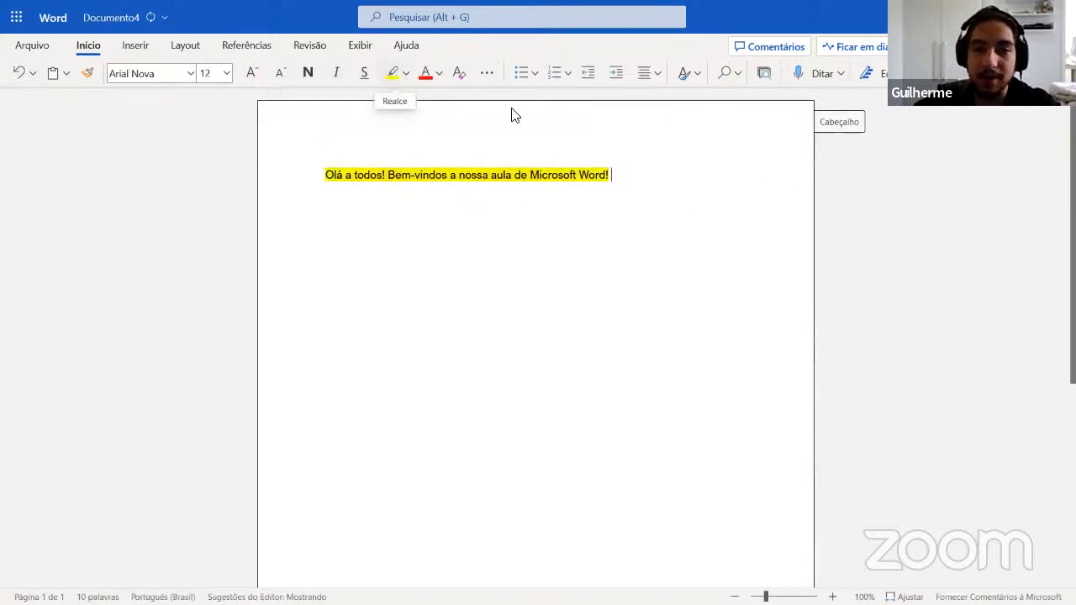
# Step: Change the greeting sentence's highlight color to bright green and deselect it
pyautogui.click(406, 75)
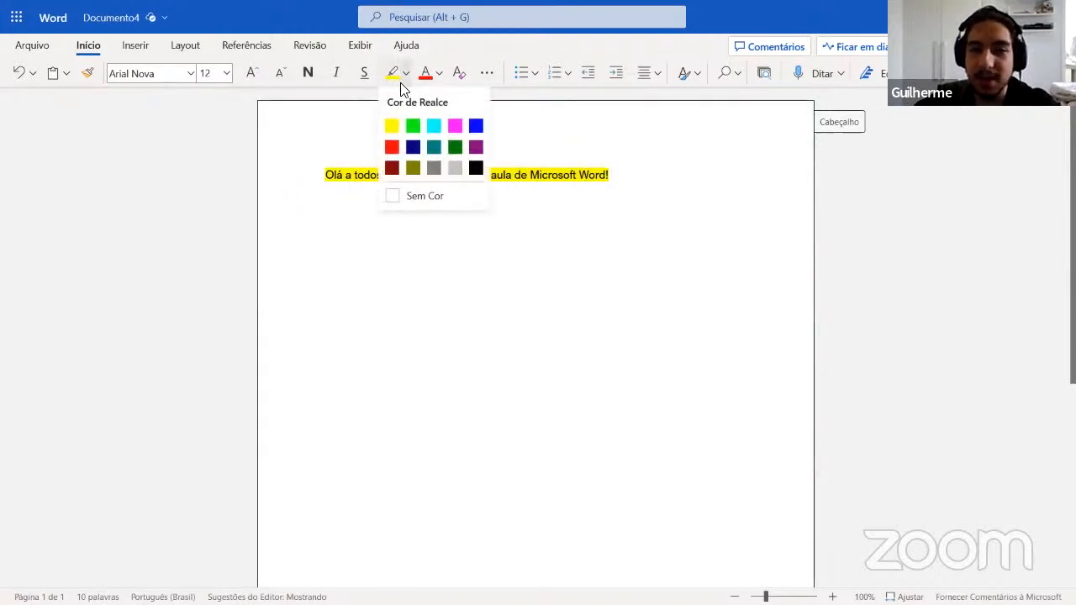
pyautogui.click(410, 126)
pyautogui.moveTo(634, 188); pyautogui.dragTo(327, 173)
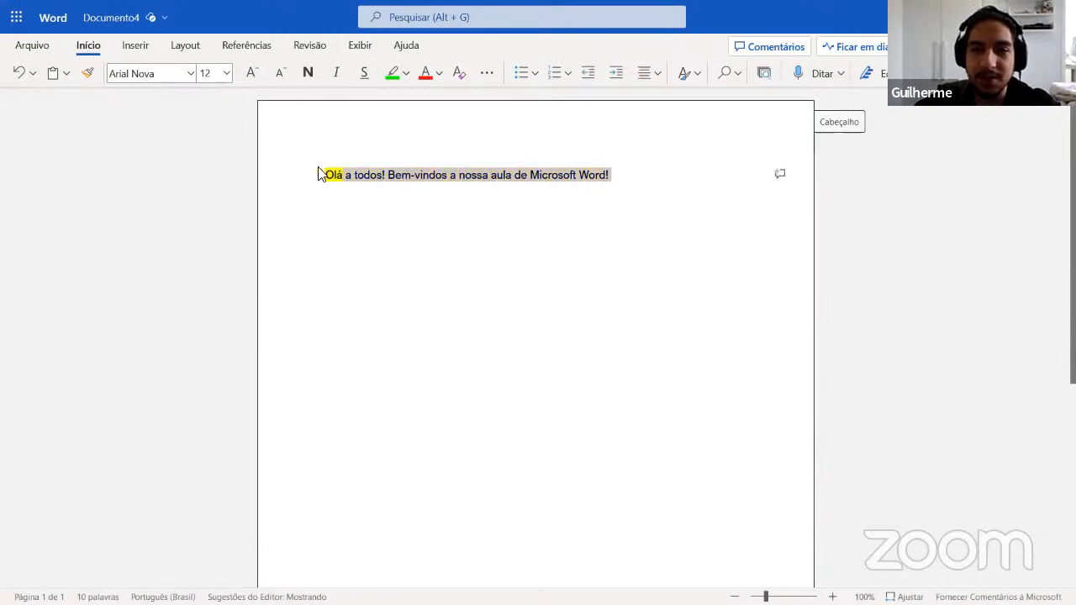
pyautogui.click(392, 74)
pyautogui.click(673, 211)
# Step: Reselect the greeting sentence and remove its highlight with the no-color option (Sem Cor)
pyautogui.moveTo(593, 178); pyautogui.dragTo(315, 152)
pyautogui.click(404, 74)
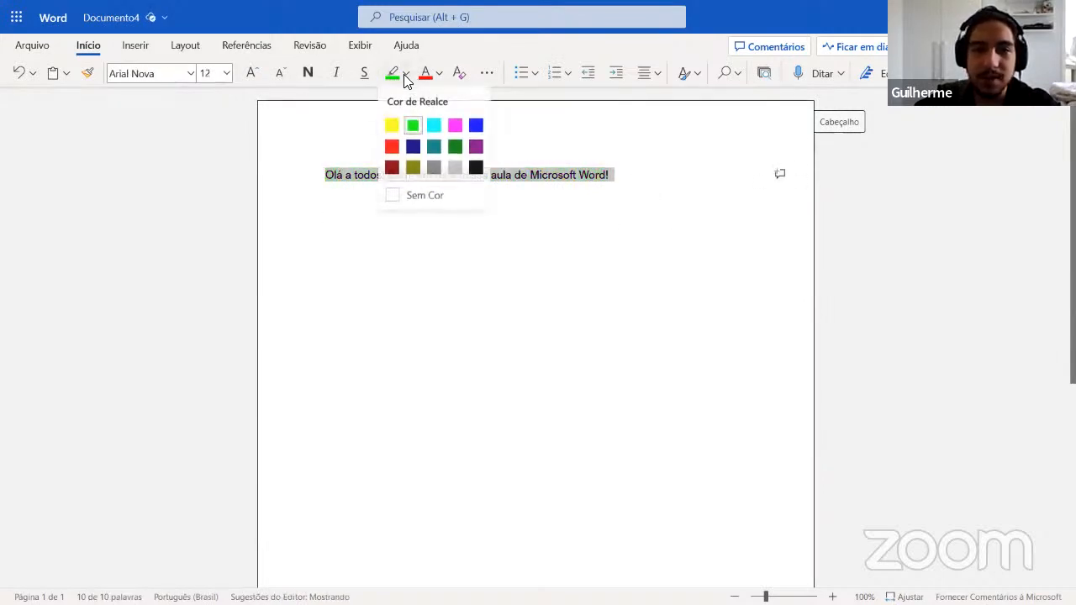
pyautogui.click(390, 196)
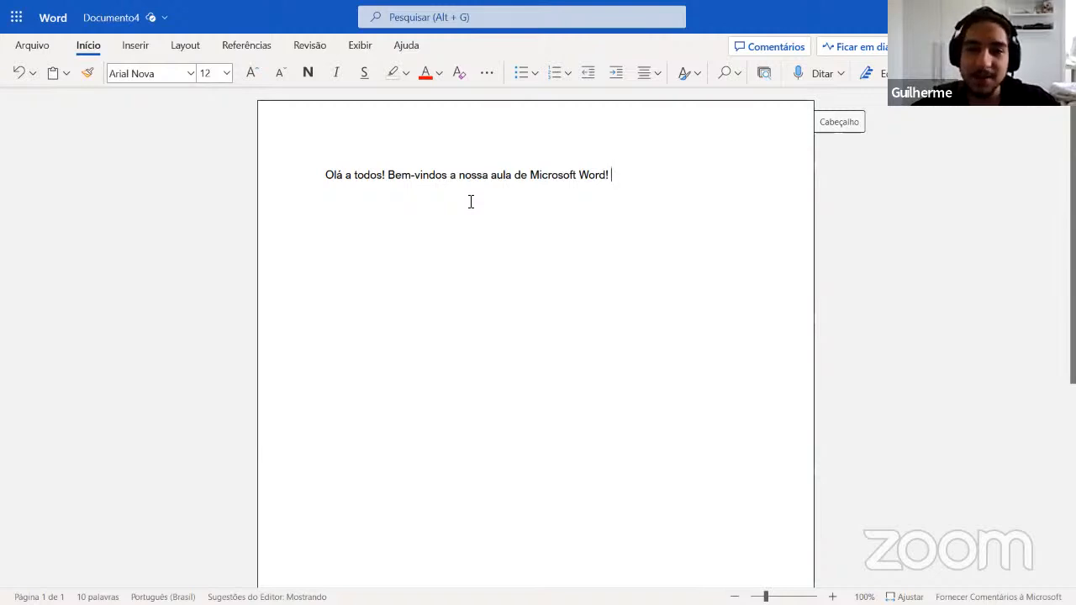
# Step: Try the red, green and yellow font colors in turn on the whole greeting sentence
pyautogui.moveTo(616, 175); pyautogui.dragTo(322, 175)
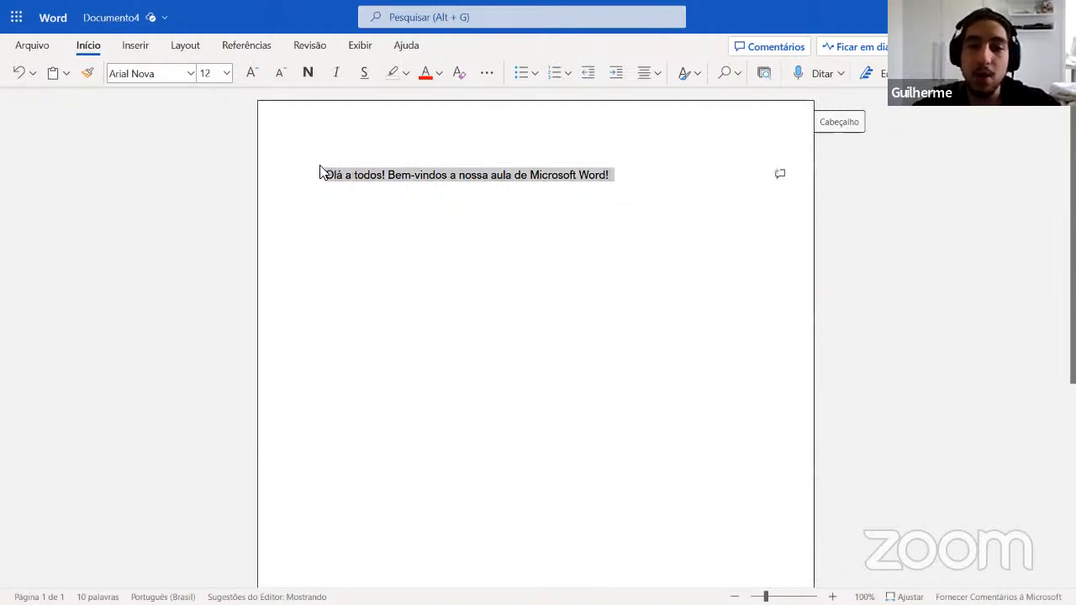
pyautogui.click(424, 71)
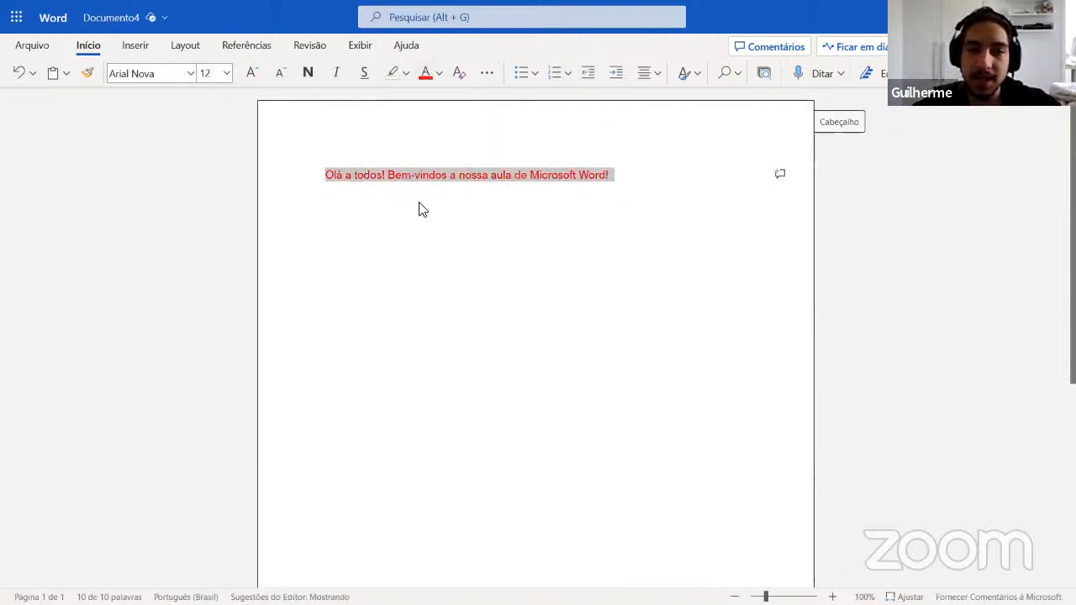
pyautogui.click(440, 73)
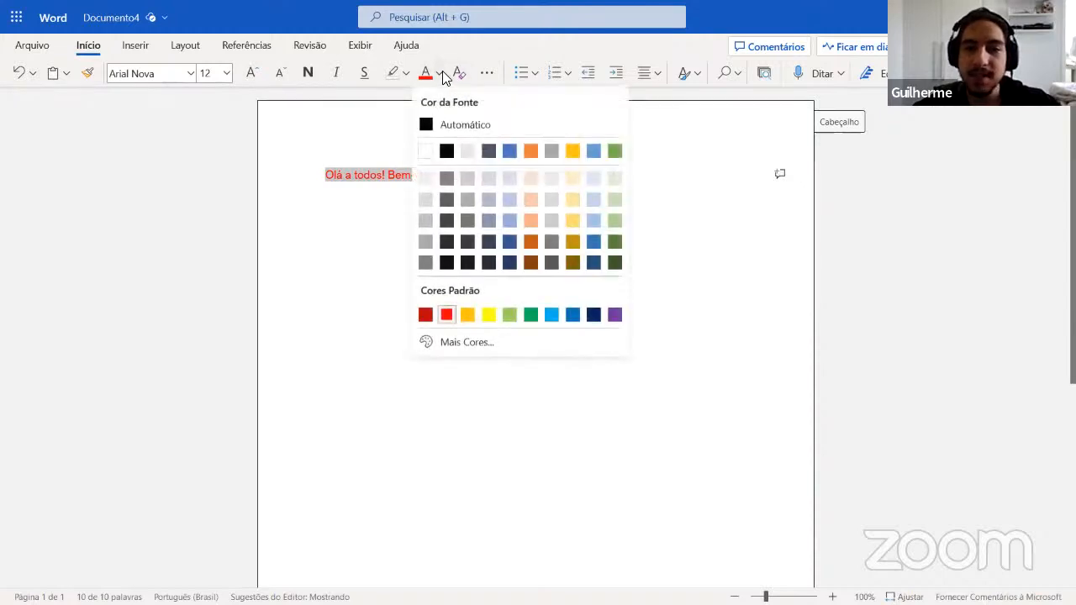
pyautogui.click(615, 152)
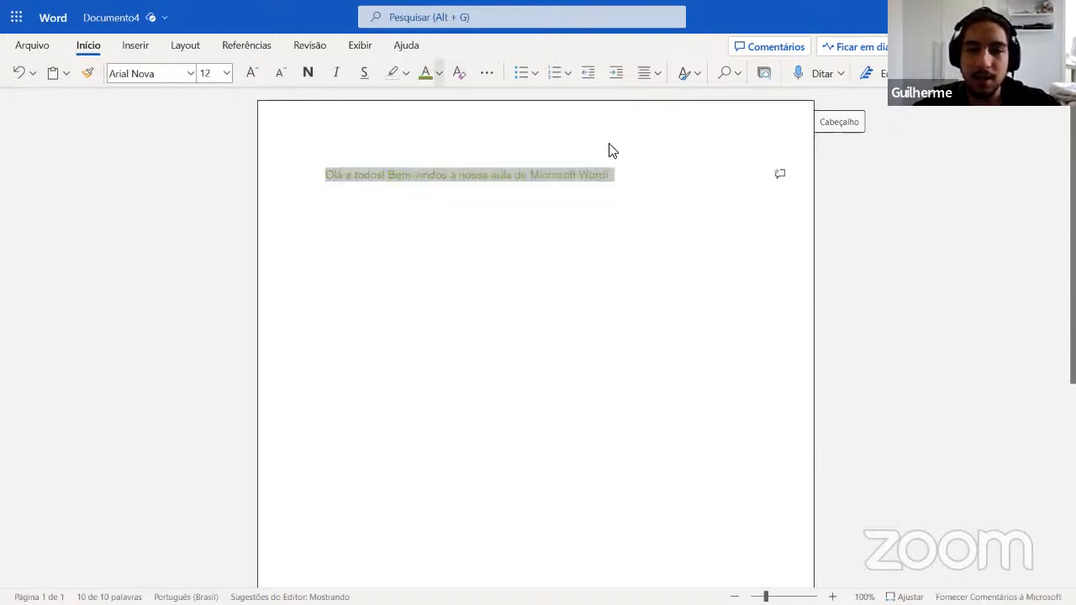
pyautogui.click(441, 74)
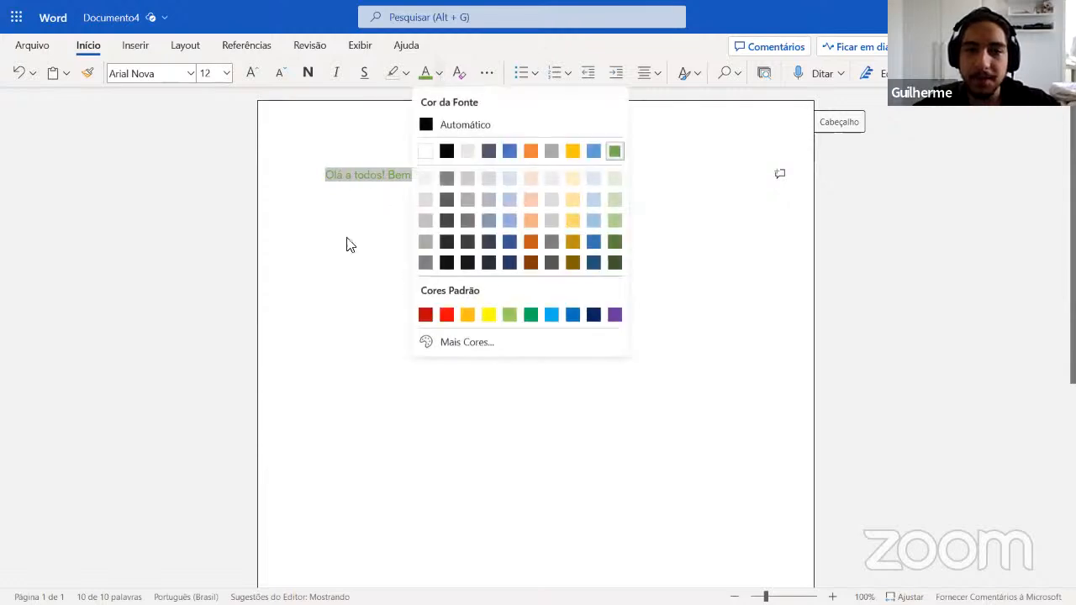
pyautogui.click(488, 315)
# Step: Reset the greeting sentence's font color to Automatic (Automático) and deselect it
pyautogui.click(437, 73)
pyautogui.click(432, 125)
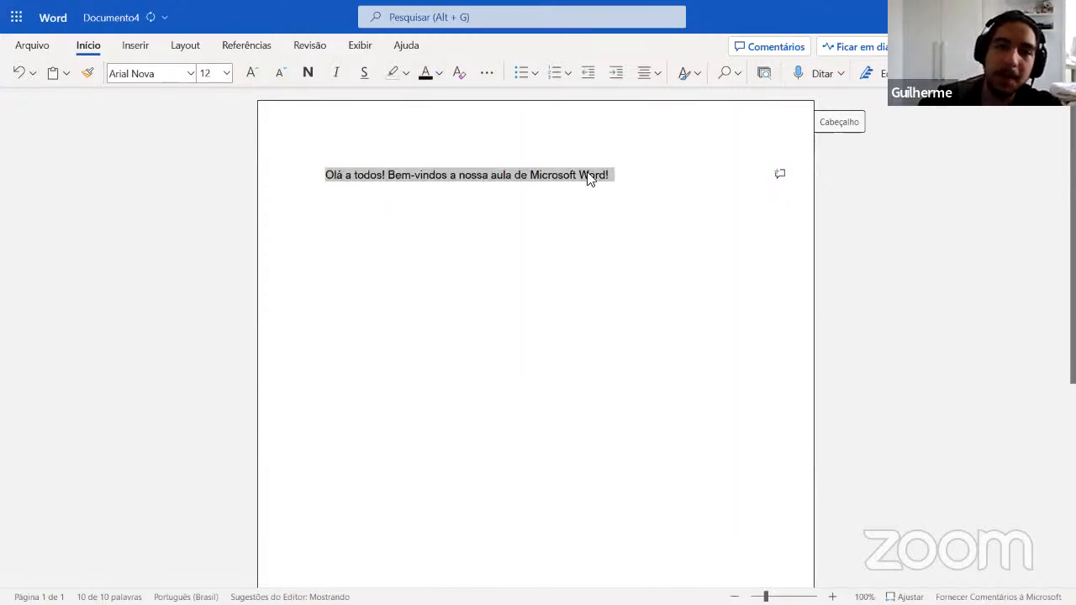
pyautogui.click(673, 195)
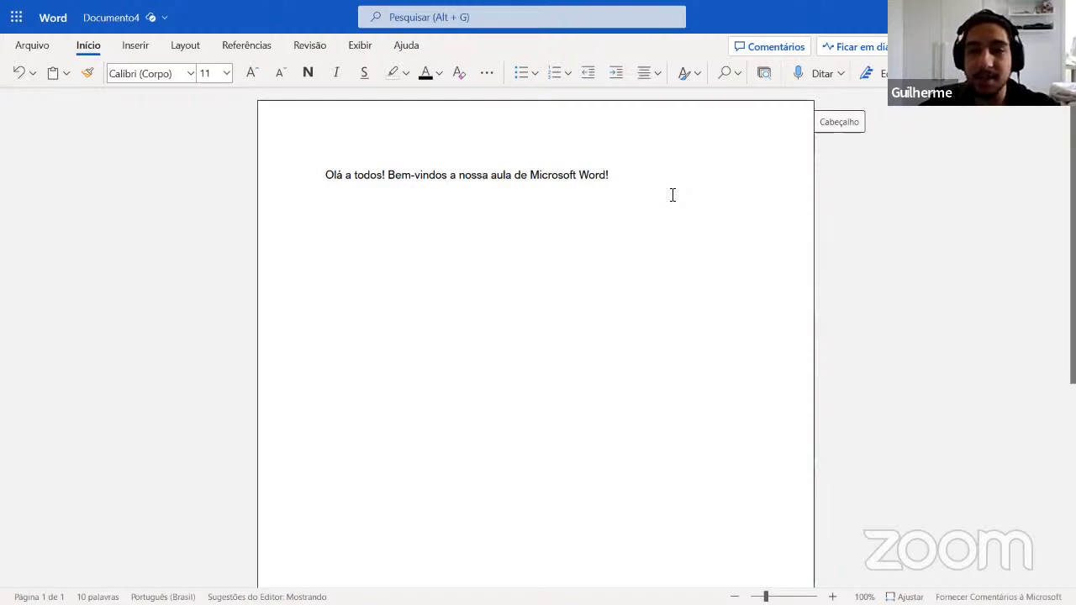
# Step: Select the greeting sentence, center it on the page, and change it to right alignment
pyautogui.moveTo(612, 176); pyautogui.dragTo(315, 175)
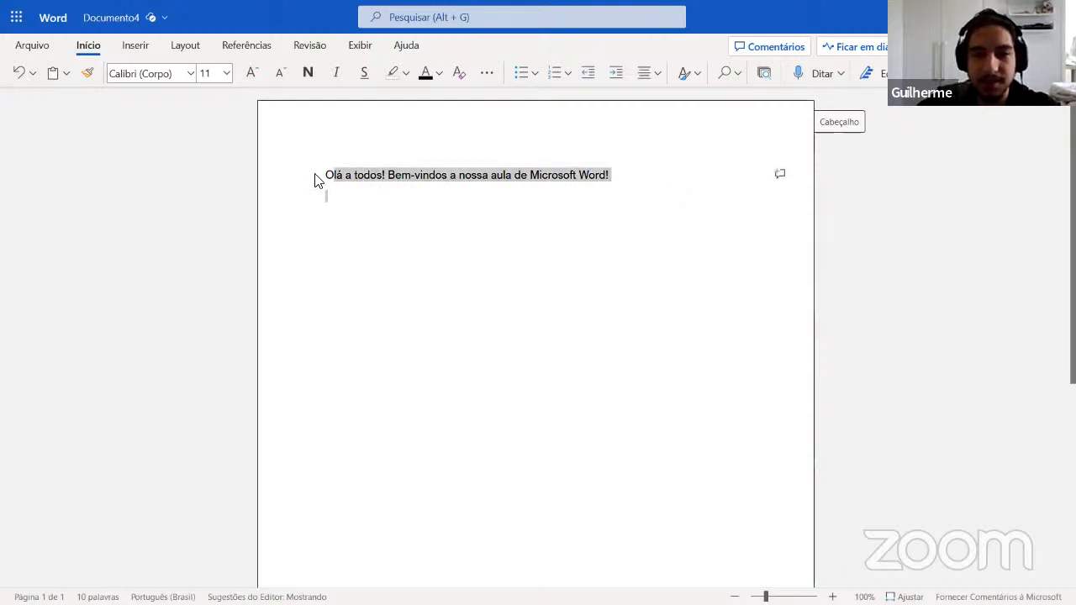
pyautogui.click(659, 73)
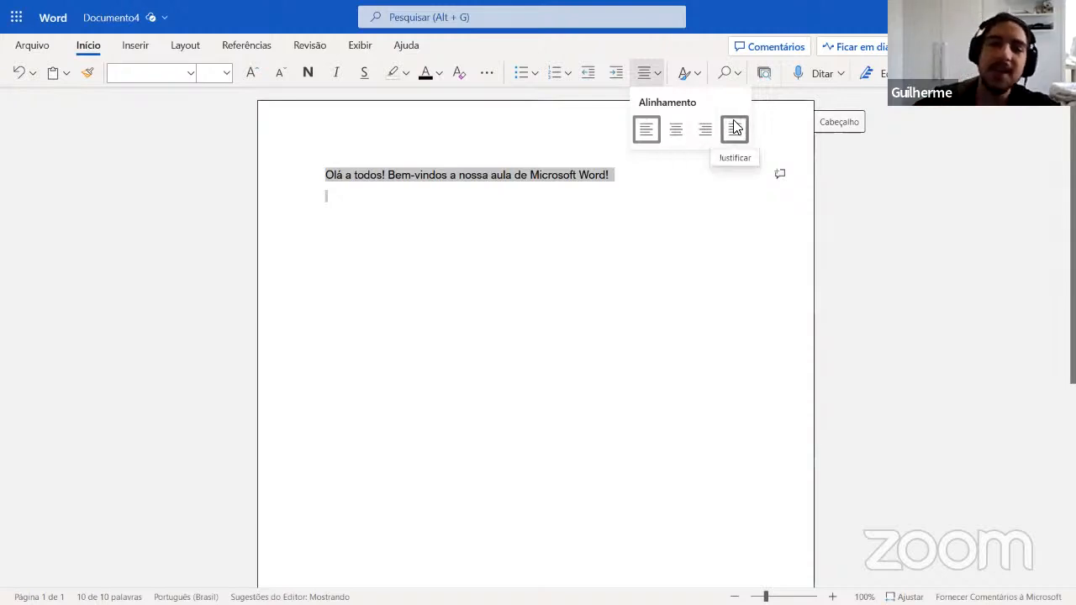
pyautogui.click(675, 134)
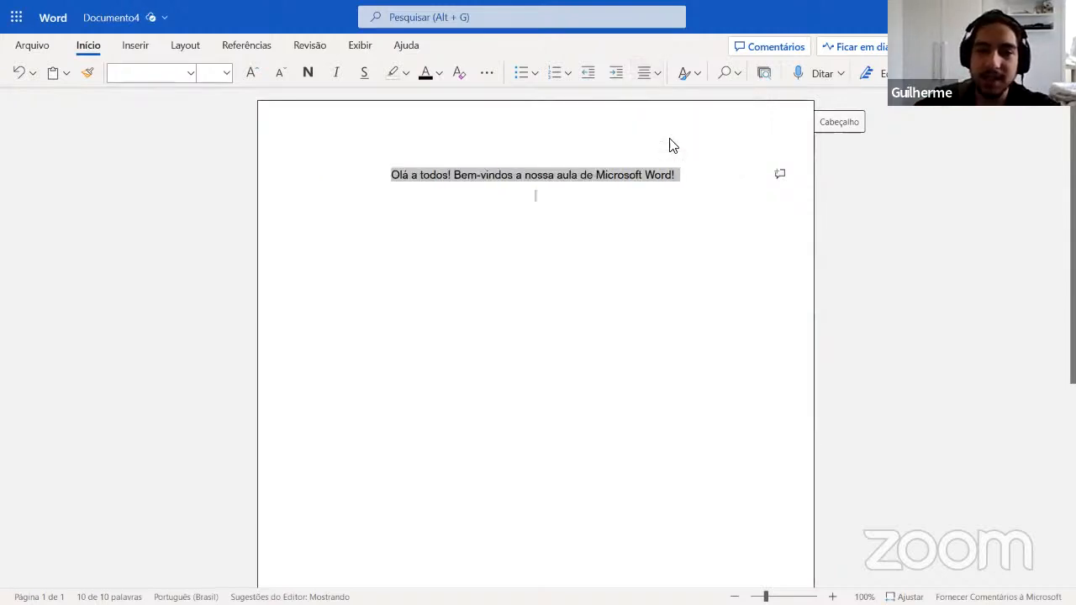
pyautogui.click(652, 75)
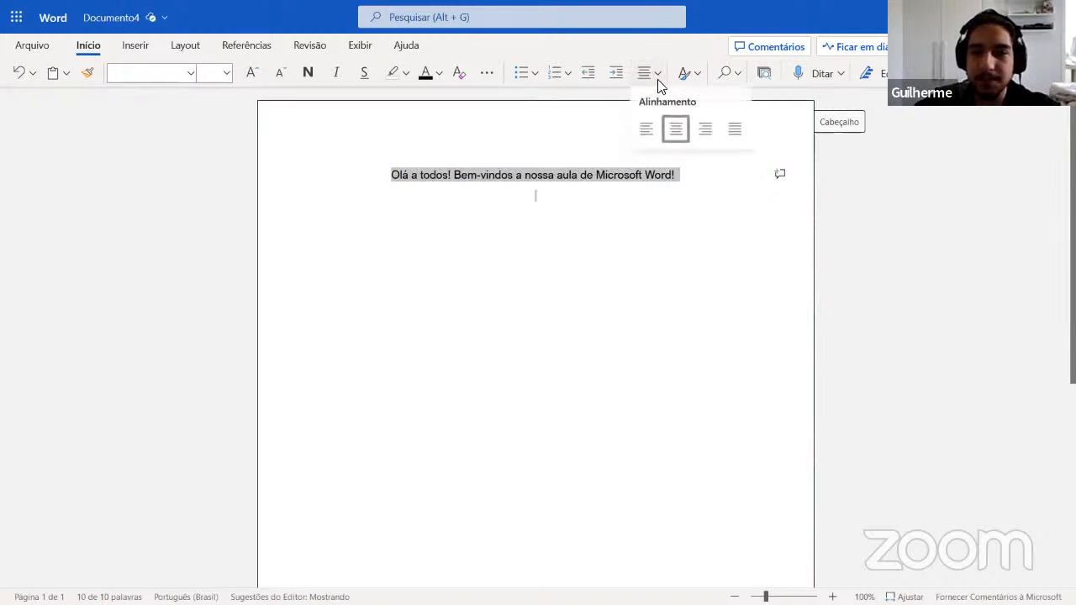
pyautogui.click(707, 128)
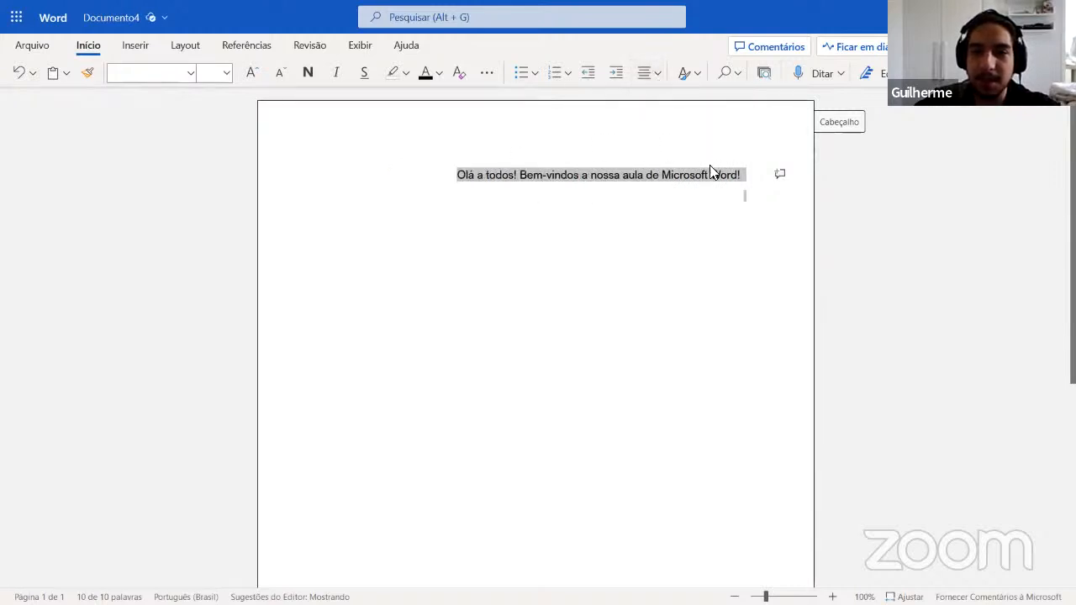
# Step: Return the greeting sentence to left alignment and try the Justify option (Justificar) on it
pyautogui.click(656, 76)
pyautogui.click(647, 129)
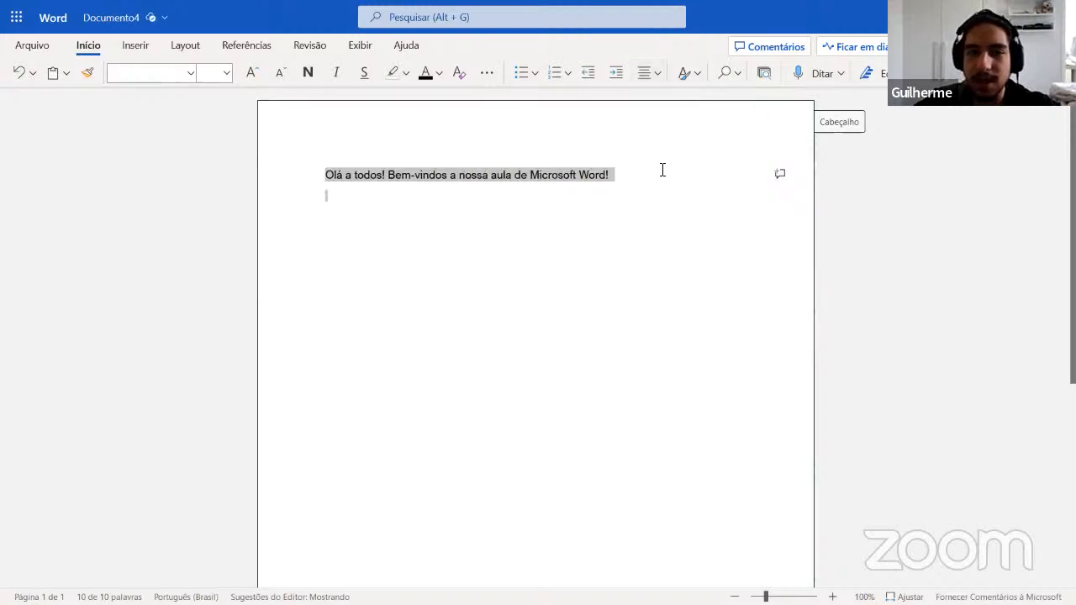
pyautogui.click(669, 78)
pyautogui.click(738, 129)
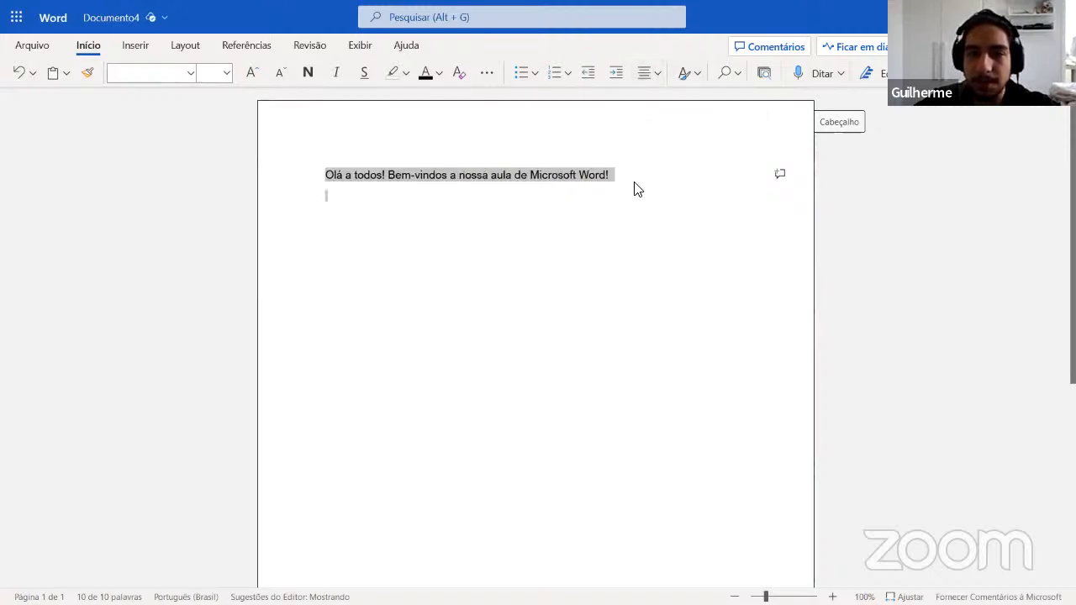
# Step: Start a new line below the greeting sentence and fill it with the text "errere"
pyautogui.click(637, 187)
pyautogui.press('Return')
pyautogui.write('errere')
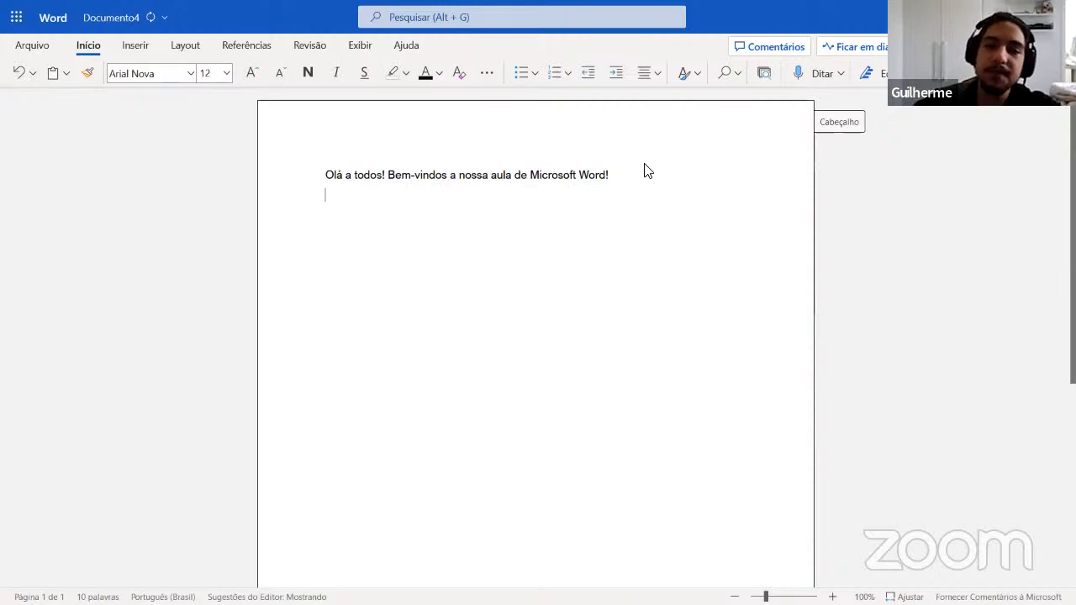
# Step: Select the greeting sentence, center it on the page and place the cursor at its end
pyautogui.moveTo(652, 171); pyautogui.dragTo(311, 168)
pyautogui.click(658, 74)
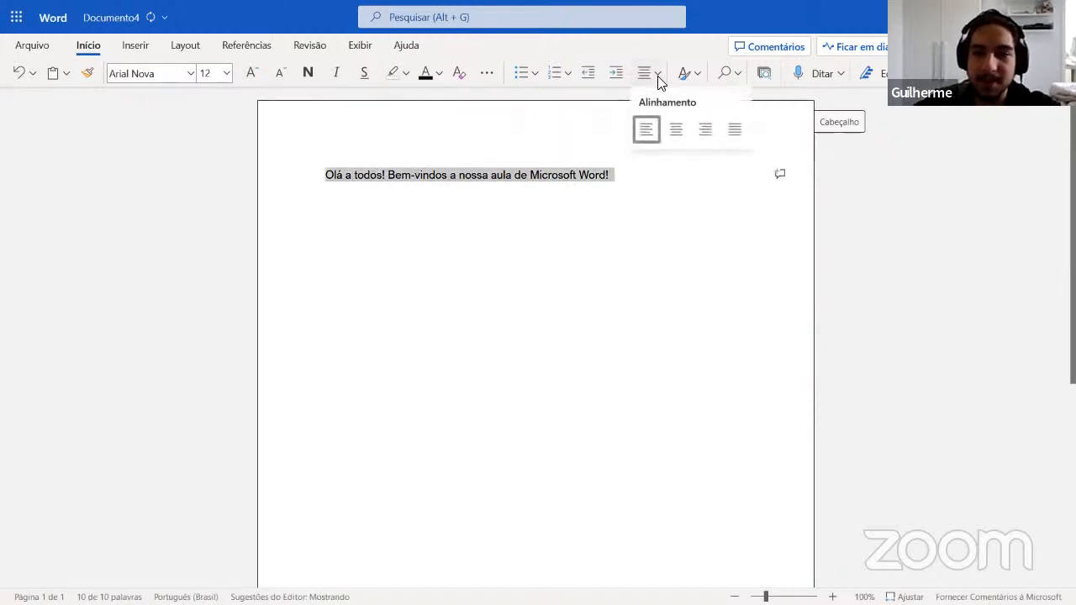
pyautogui.click(657, 73)
pyautogui.click(659, 79)
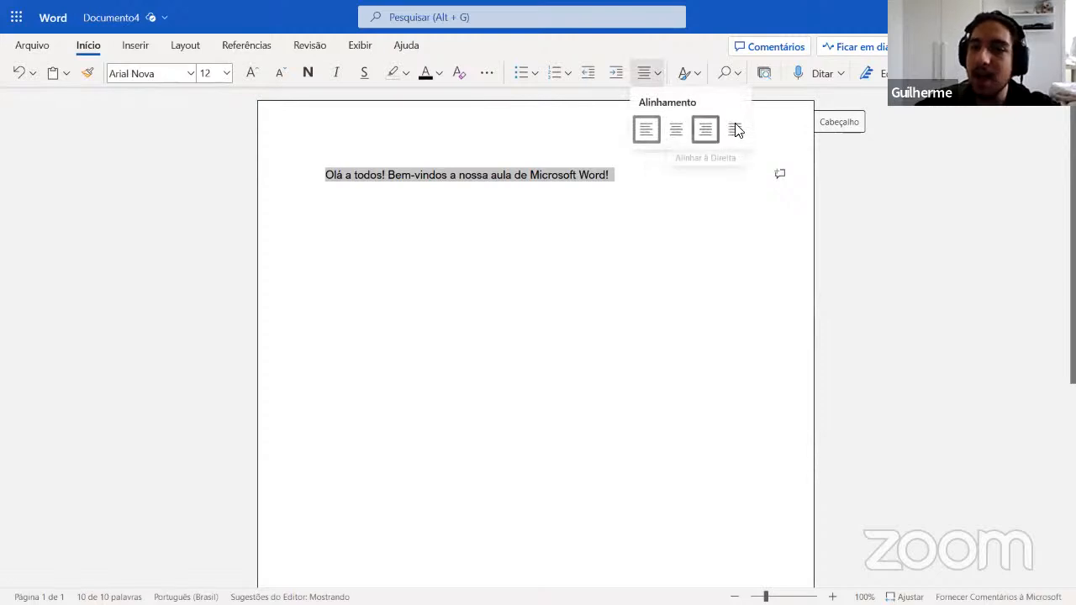
pyautogui.click(676, 130)
pyautogui.click(686, 179)
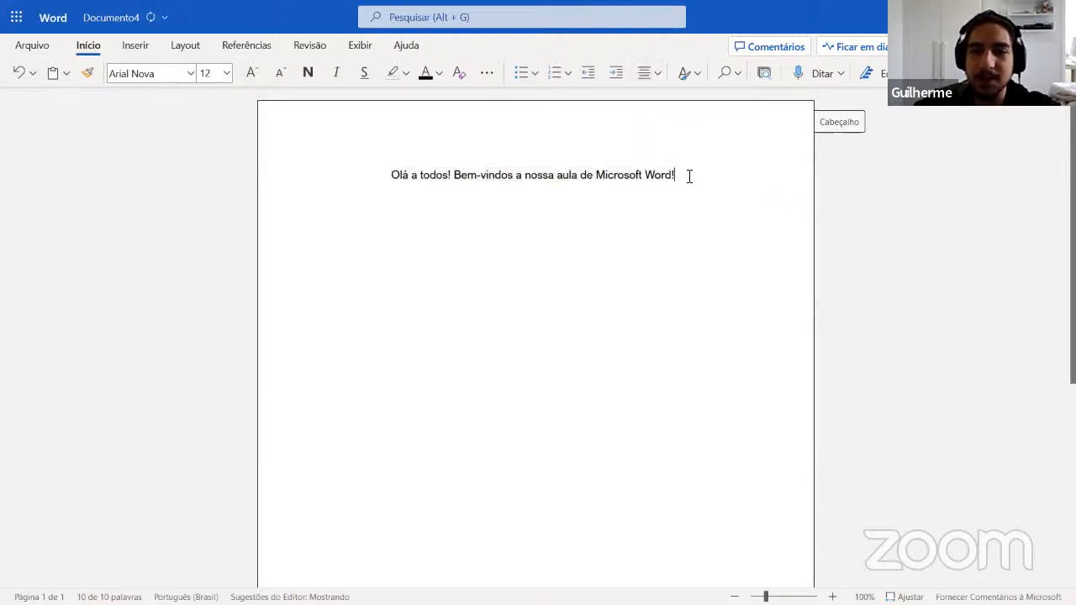
# Step: Write two filler lines below the centered greeting, "Reerhererheorheorheoreheoewr9uweohr" and "wgnkfbdfk", and delete both
pyautogui.press('Return')
pyautogui.write('reerhererheorheorheoreheor=')
pyautogui.press('BackSpace')
pyautogui.press('BackSpace')
pyautogui.write('ewr9uweohr')
pyautogui.press('Return')
pyautogui.write('wgnkfbdfk')
pyautogui.moveTo(570, 219); pyautogui.dragTo(410, 204)
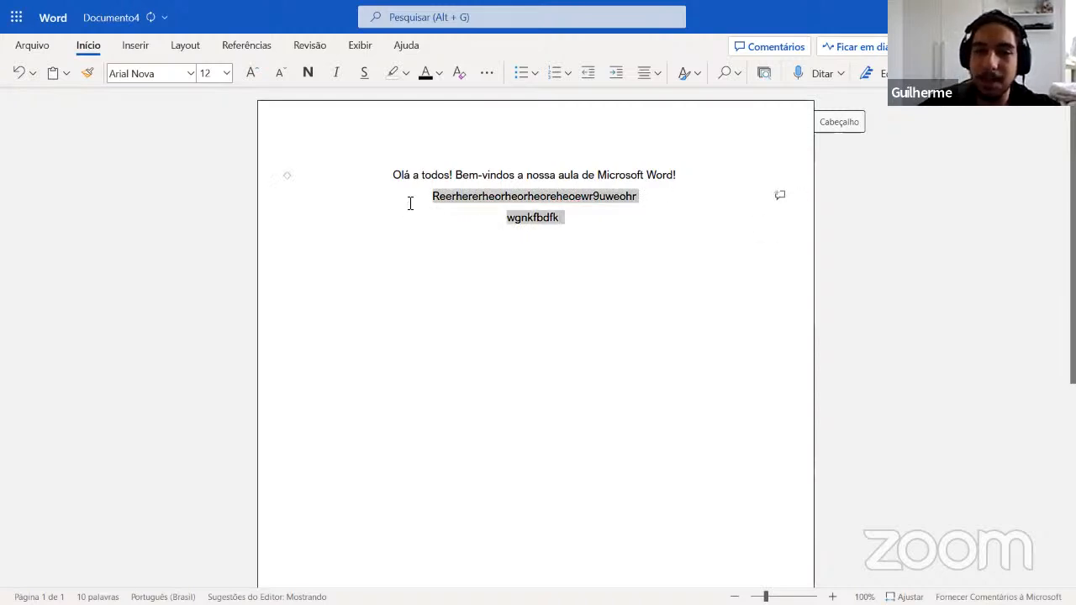
pyautogui.press('BackSpace')
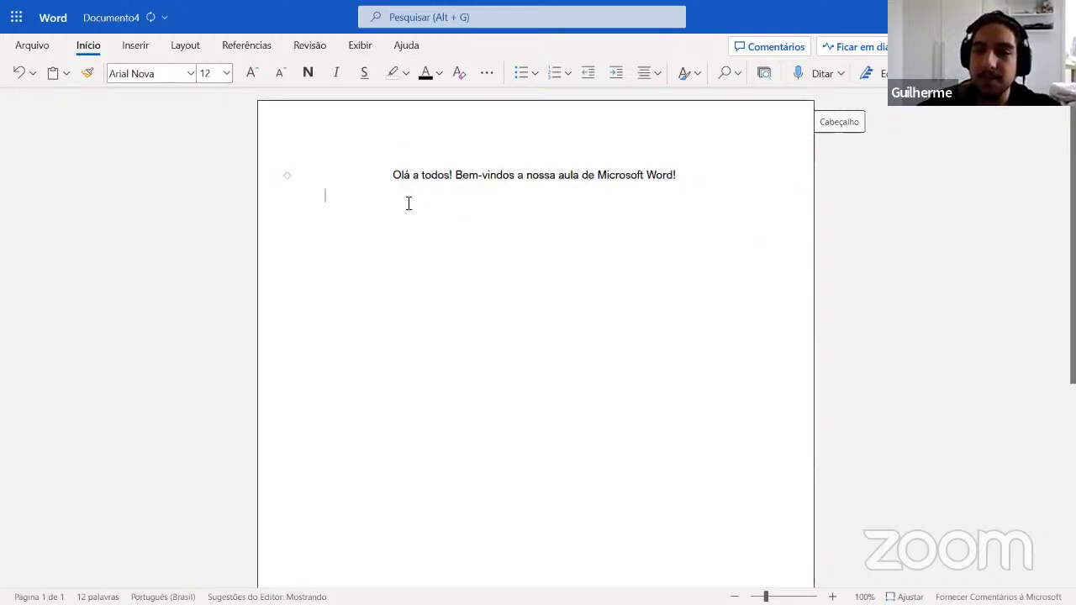
# Step: Write the filler text "rtrtrtrtrrrtrt" on a centered line below the greeting and select it
pyautogui.press('Return')
pyautogui.write('rtrtrtrtrrrtrt')
pyautogui.moveTo(567, 210); pyautogui.dragTo(495, 210)
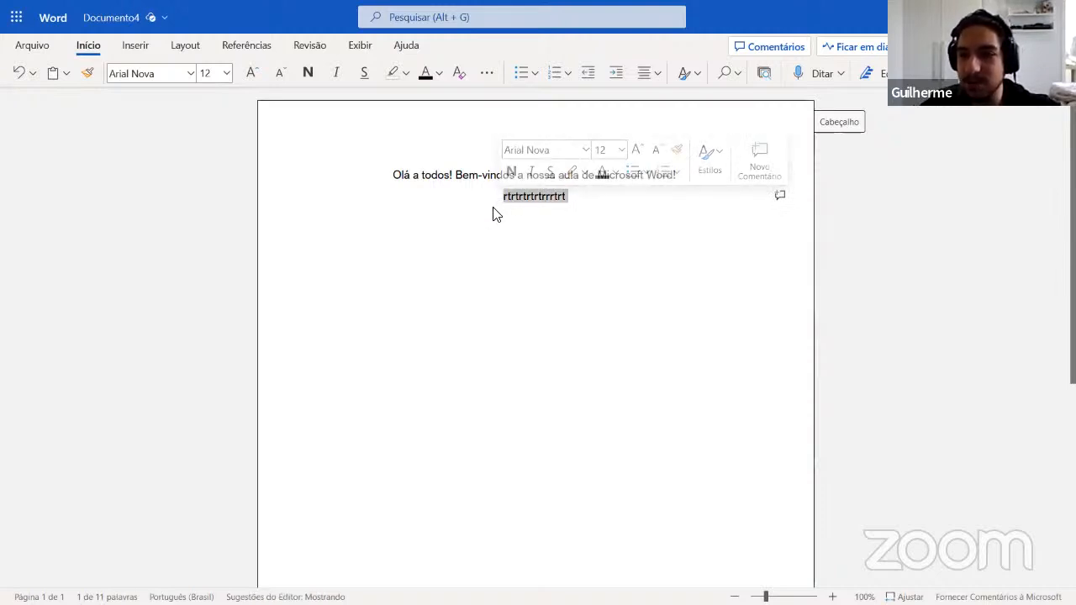
# Step: Delete the selected filler text "rtrtrtrtrrrtrt" from the line below the greeting sentence
pyautogui.press('BackSpace')
pyautogui.press('BackSpace')
pyautogui.press('BackSpace')
pyautogui.press('BackSpace')
pyautogui.write('d!')
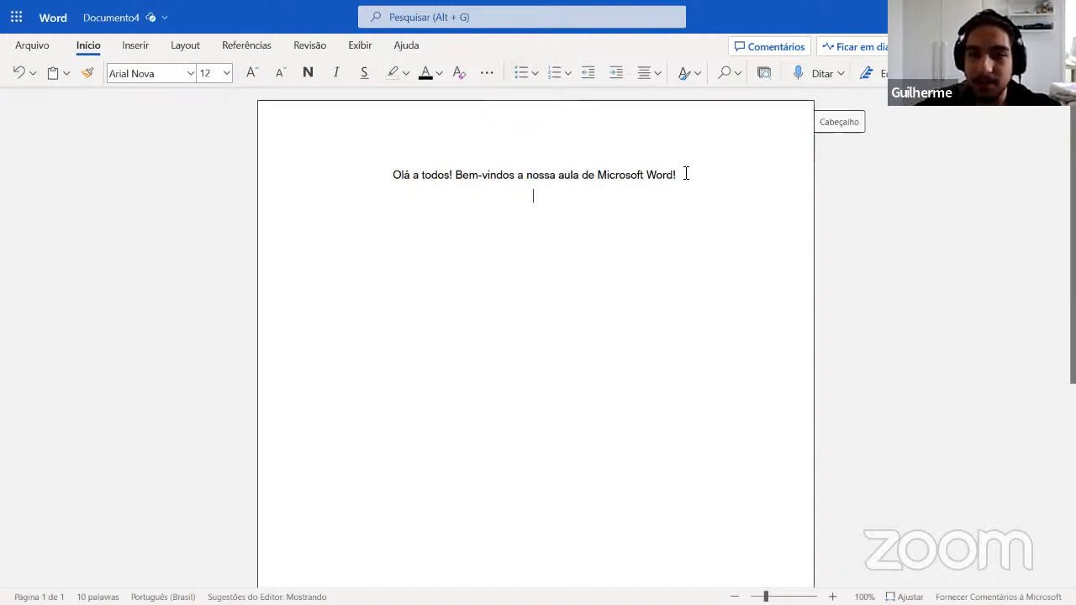
# Step: Turn the greeting sentence into a bulleted list and add the items "Item 2: leite" and "Item 3: ovos"
pyautogui.moveTo(677, 175); pyautogui.dragTo(457, 125)
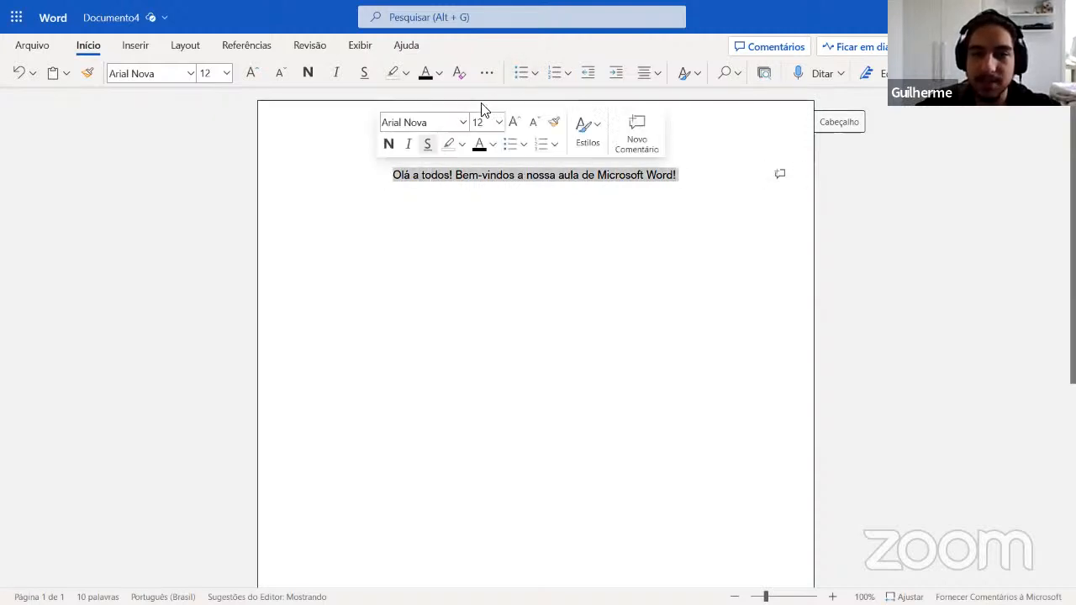
pyautogui.click(521, 73)
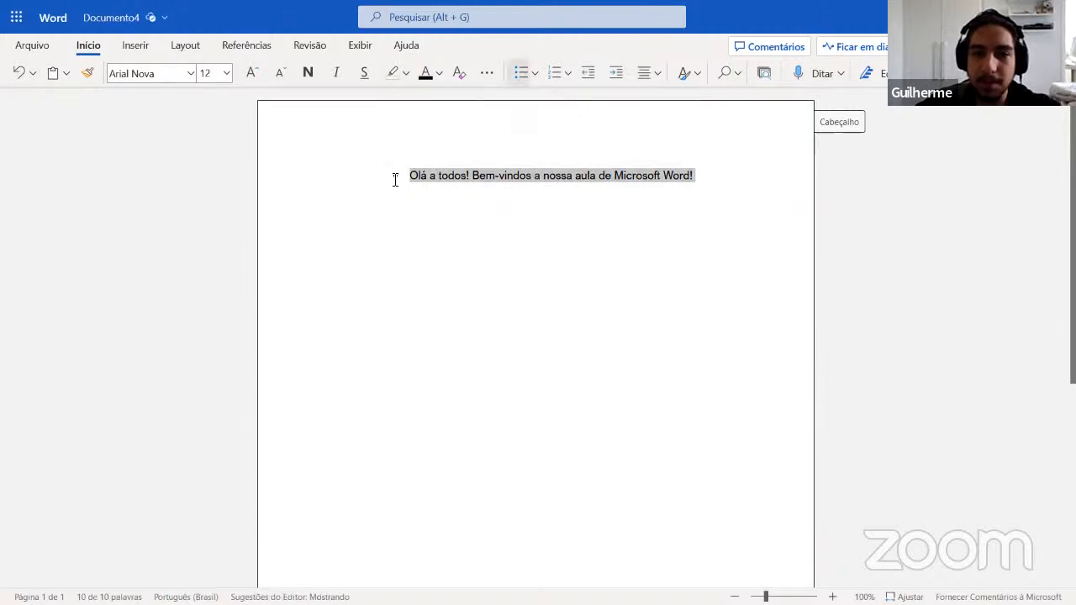
pyautogui.click(704, 175)
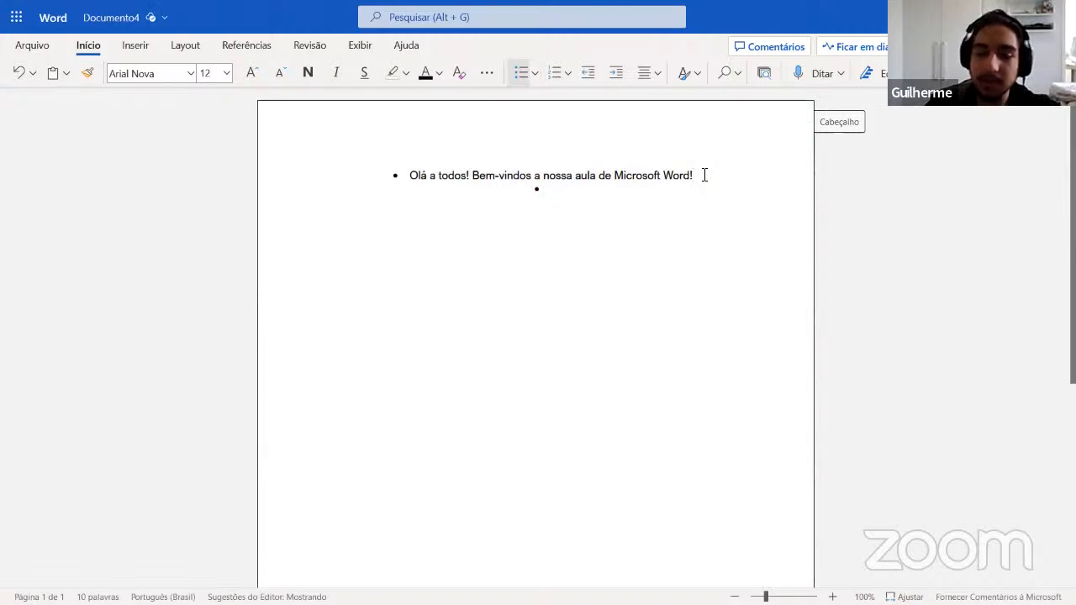
pyautogui.write('Item 2: leite')
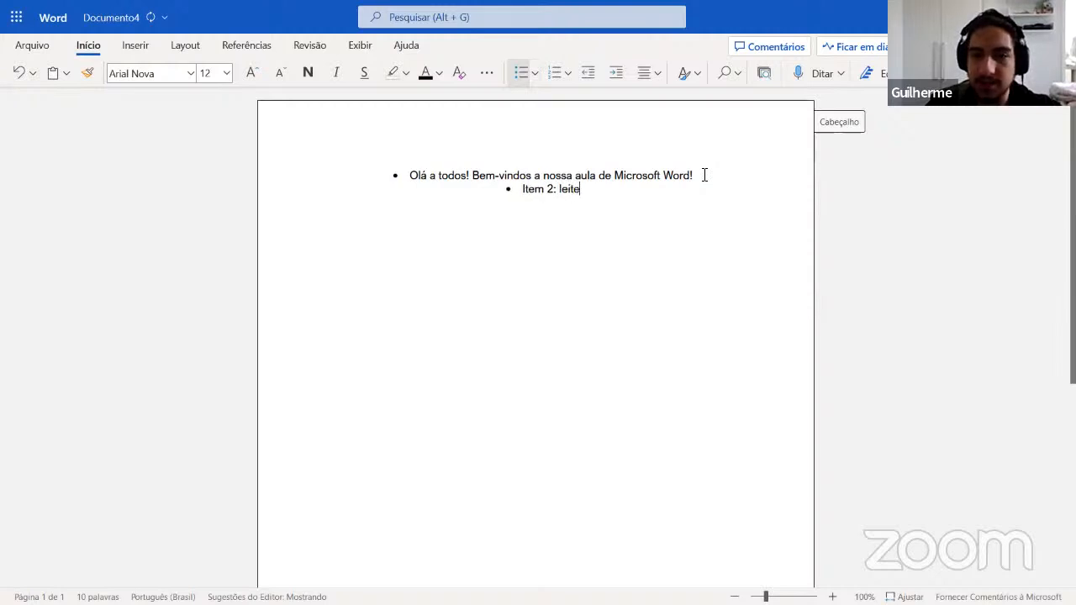
pyautogui.write(' Item 3: ovos')
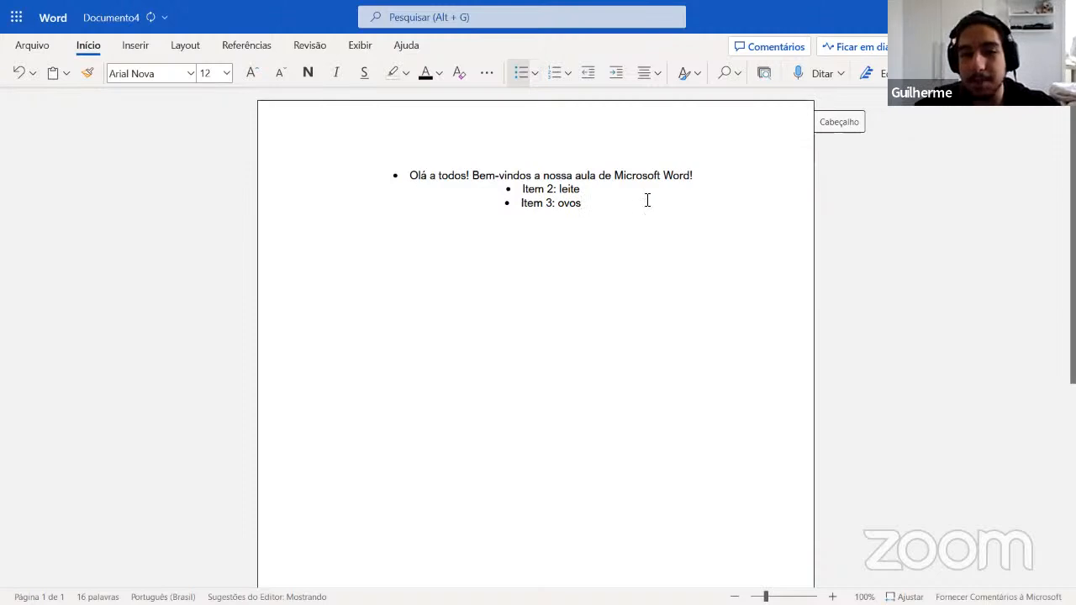
# Step: Convert the three bulleted lines to a numbered list and remove the numbering from all of them
pyautogui.moveTo(550, 204); pyautogui.dragTo(404, 173)
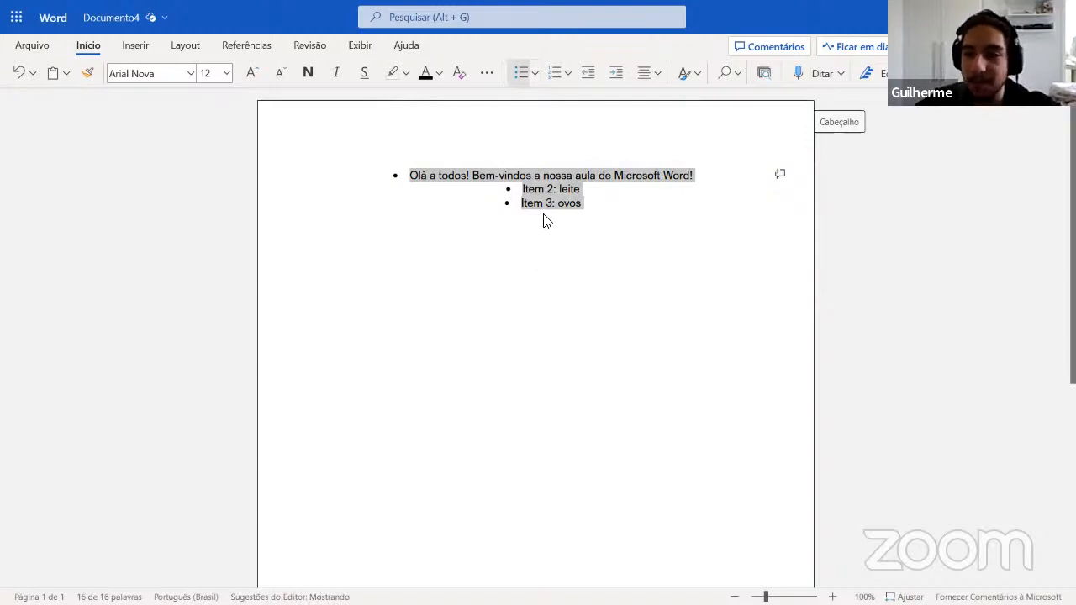
pyautogui.click(554, 73)
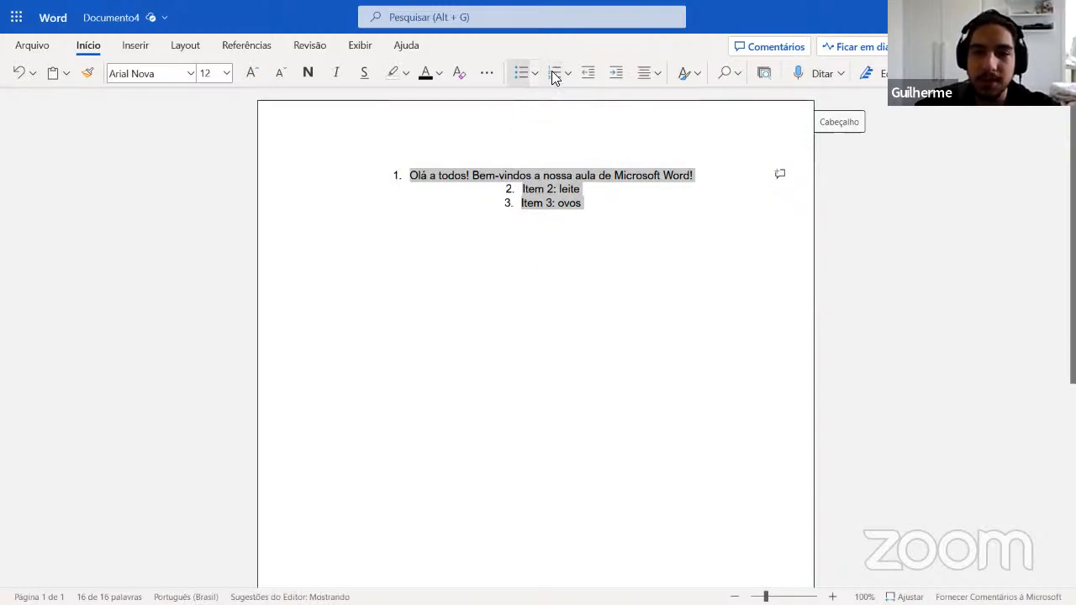
pyautogui.click(469, 202)
pyautogui.moveTo(599, 202); pyautogui.dragTo(380, 162)
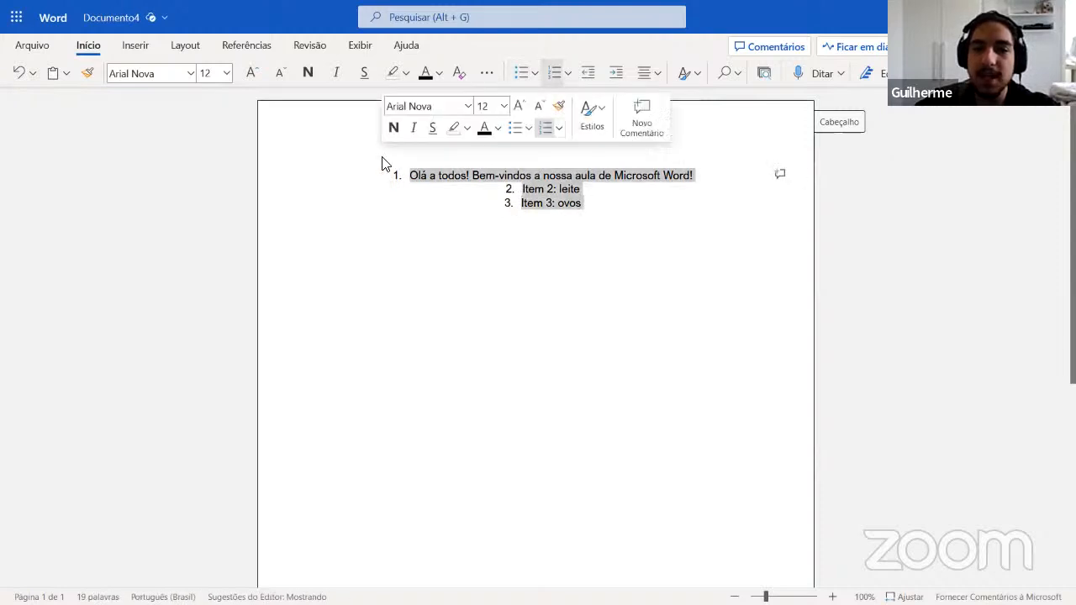
pyautogui.click(555, 74)
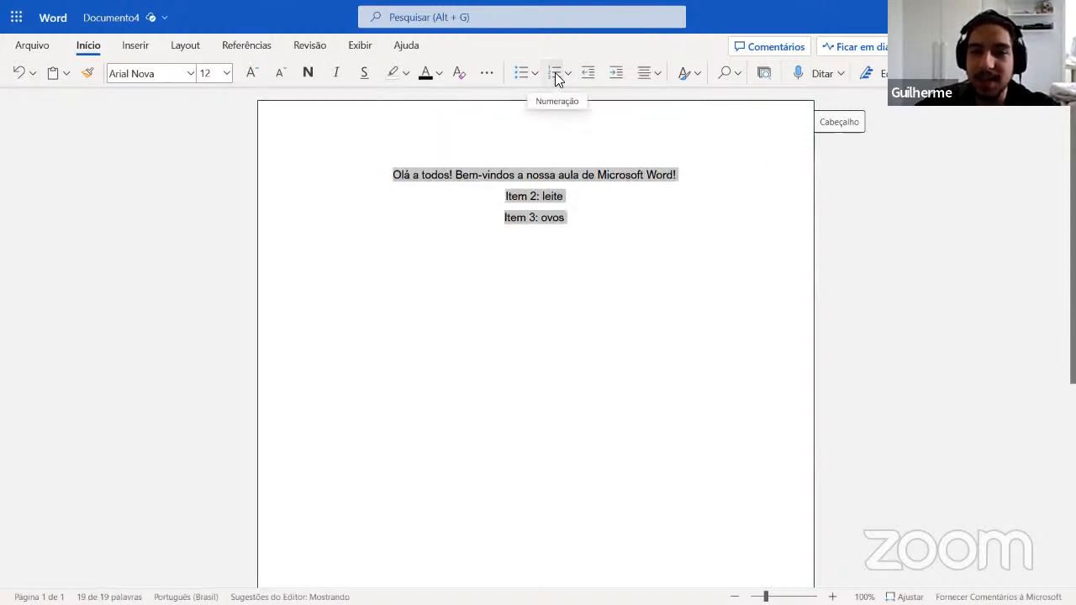
# Step: Delete the "Item 2: leite" and "Item 3: ovos" lines below the greeting
pyautogui.click(584, 229)
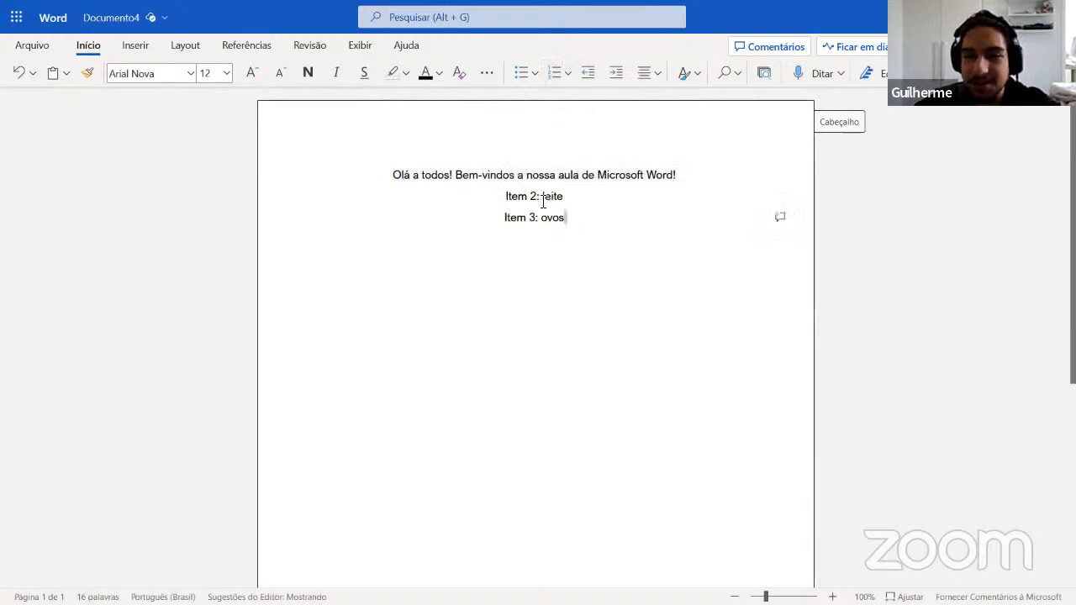
pyautogui.keyDown('shift'); pyautogui.click(500, 197); pyautogui.keyUp('shift')
pyautogui.press('Delete')
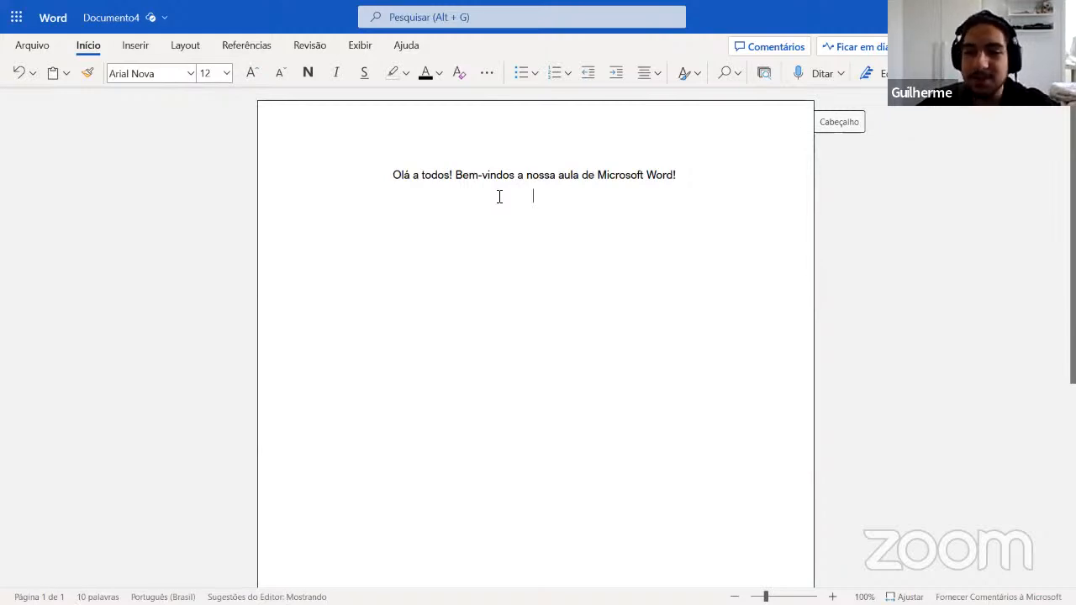
# Step: View the "Inserir e Formatar Imagens" page of Untitled.pdf and return to the Documento4 document
pyautogui.hotkey('alt', 'Tab')
pyautogui.moveTo(243, 4)
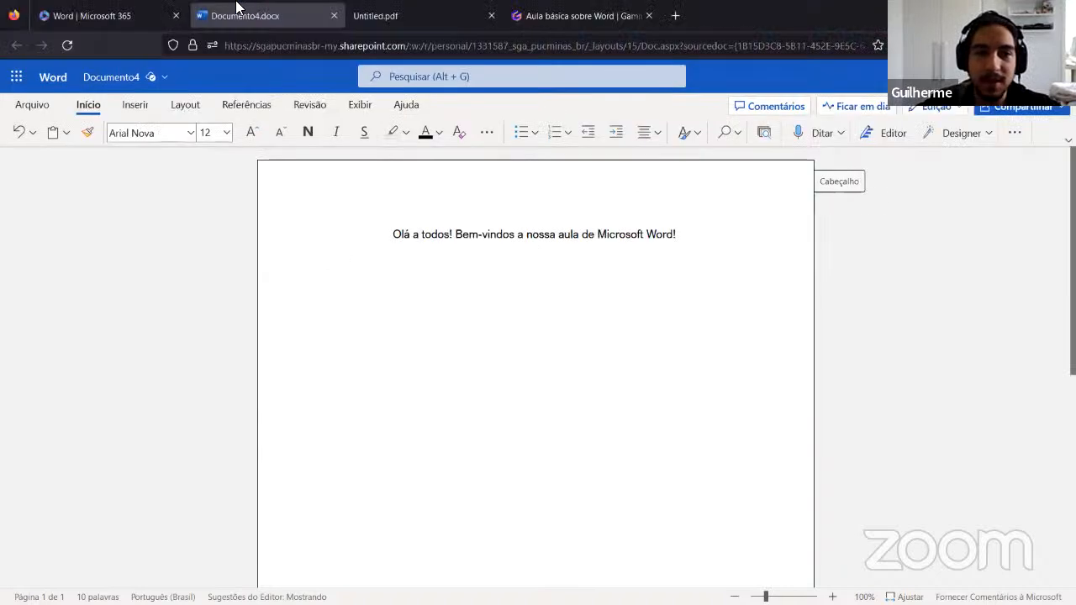
pyautogui.click(381, 7)
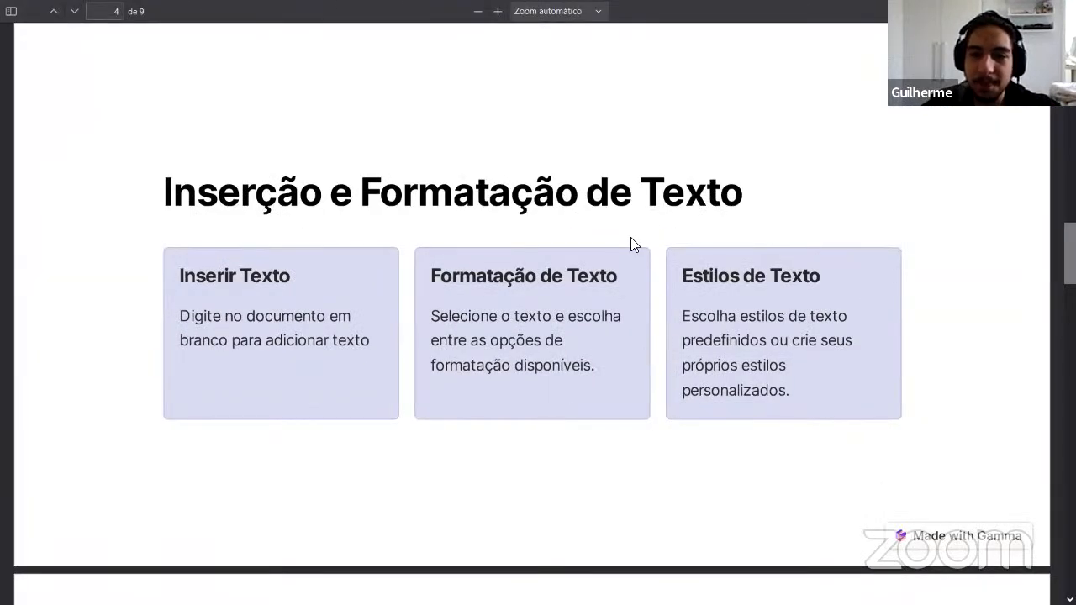
pyautogui.press('Right')
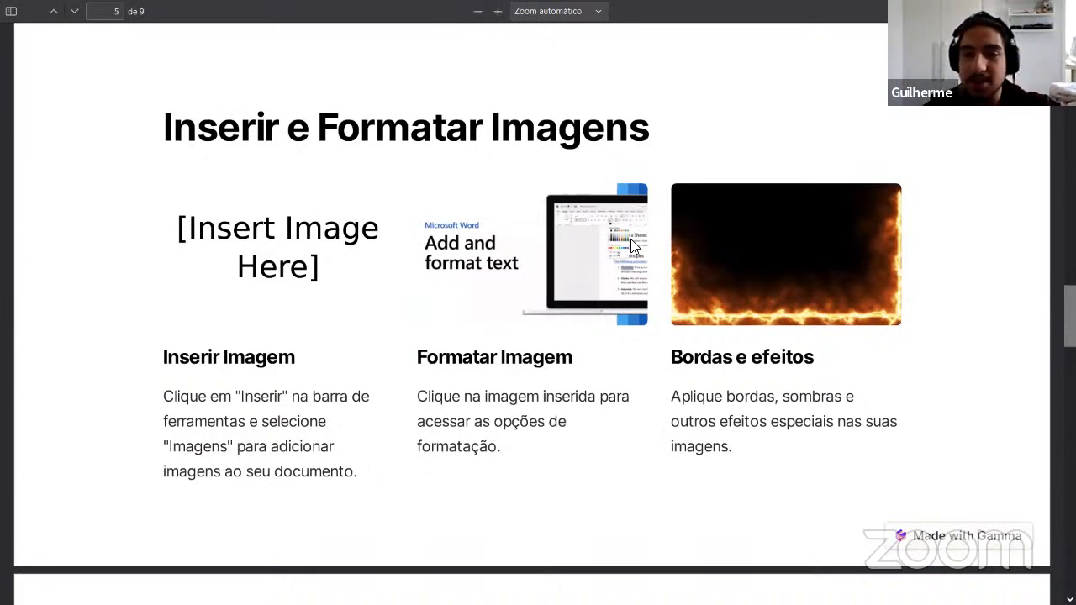
pyautogui.moveTo(80, 4)
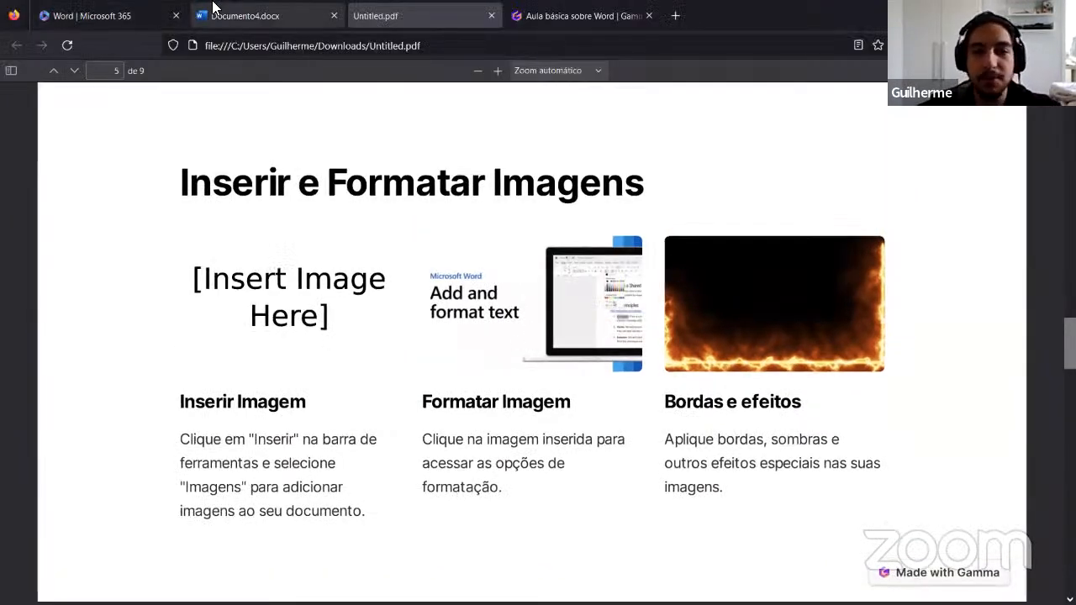
pyautogui.click(215, 13)
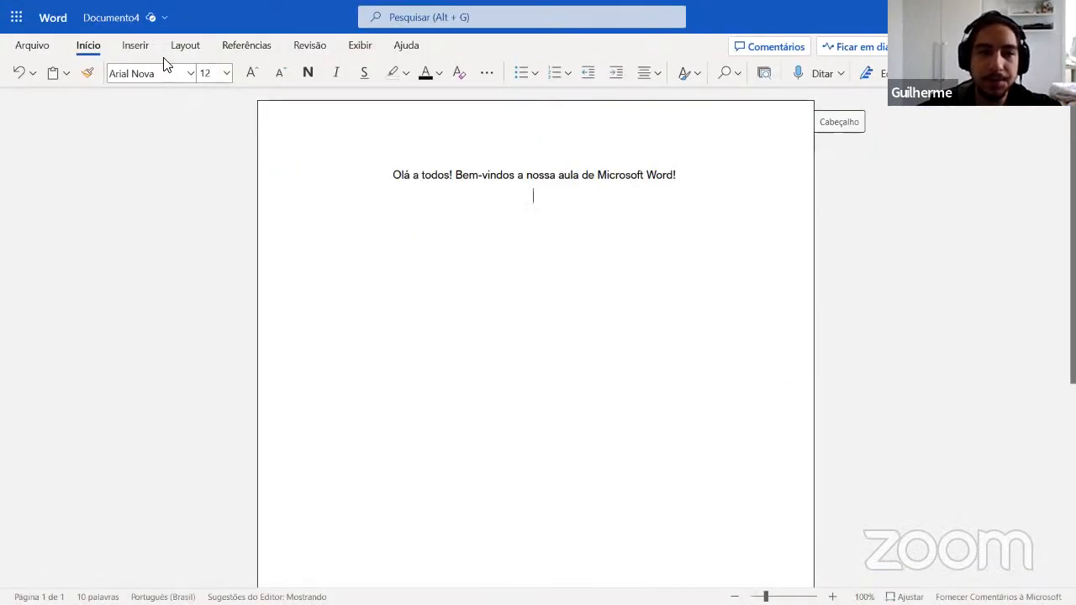
# Step: Open the file picker for inserting an image from this device and move it over the middle of the page
pyautogui.moveTo(504, 3)
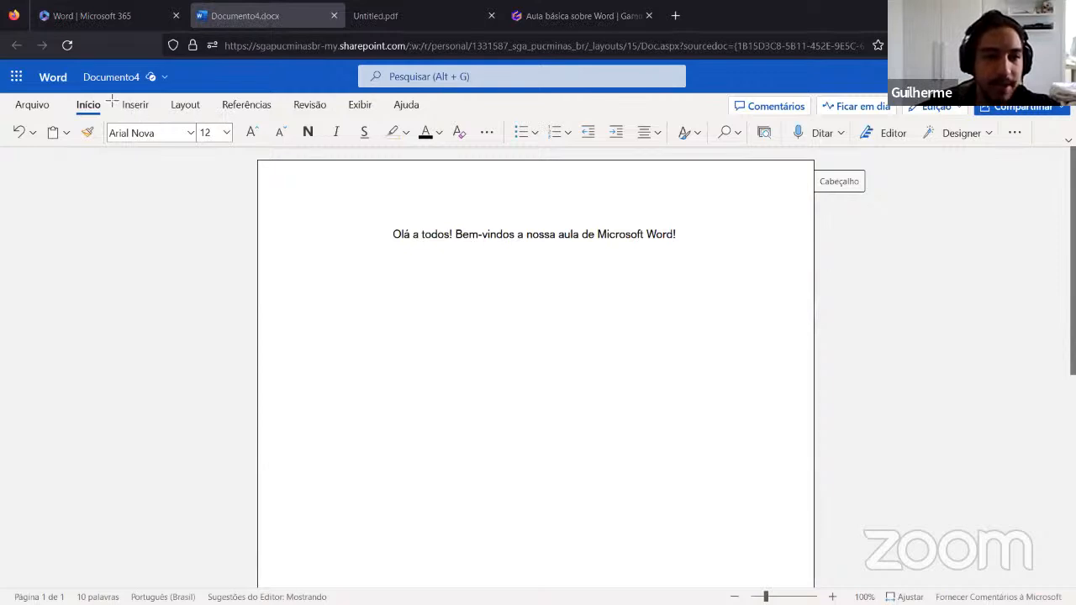
pyautogui.moveTo(110, 96); pyautogui.dragTo(163, 115)
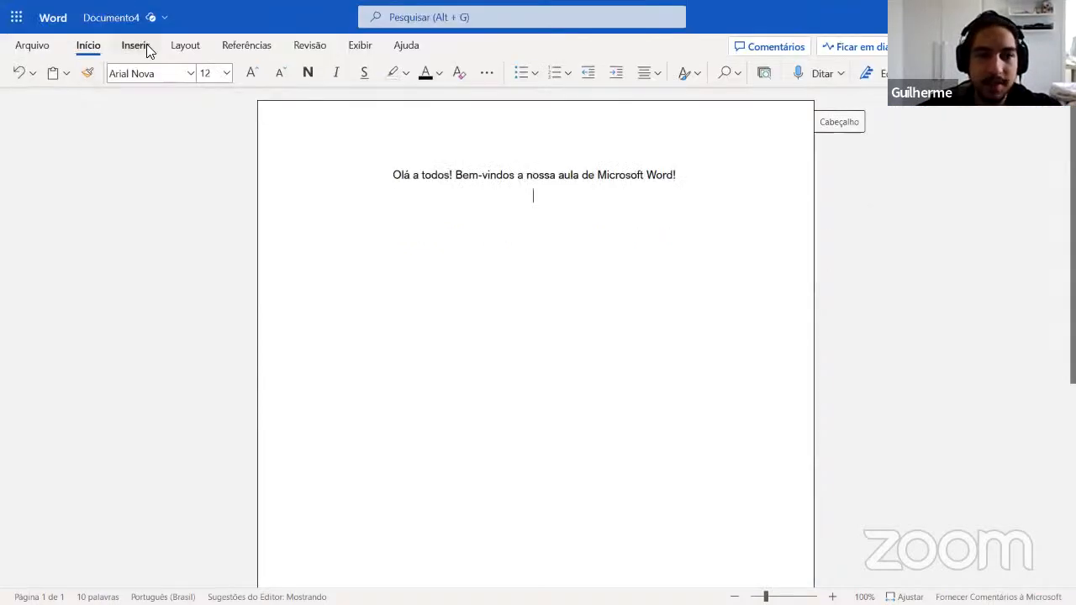
pyautogui.click(147, 45)
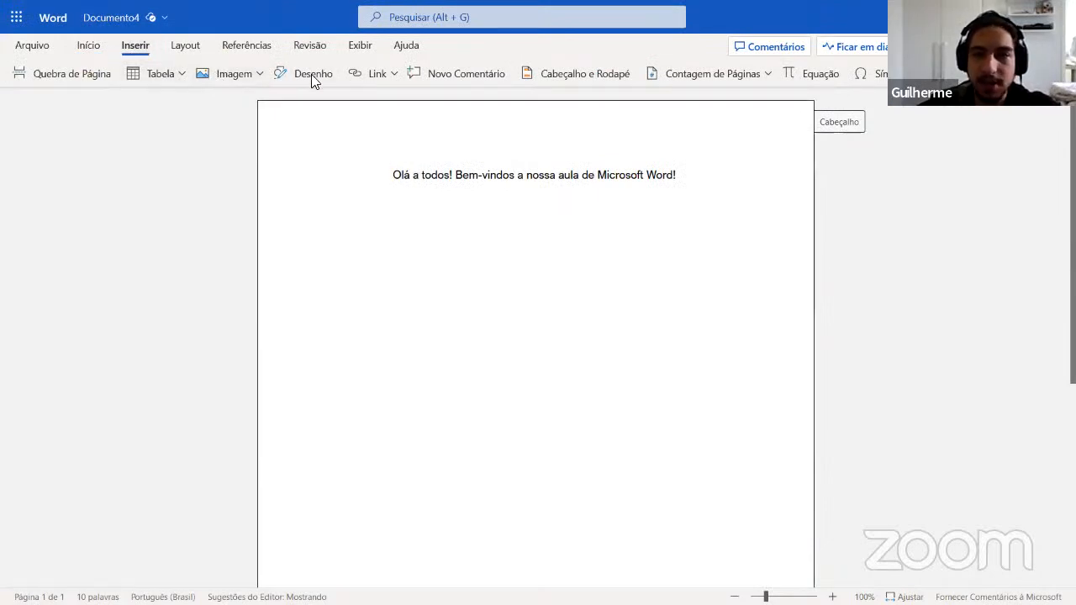
pyautogui.moveTo(202, 59)
pyautogui.mouseDown()
pyautogui.moveTo(181, 88)
pyautogui.moveTo(270, 72)
pyautogui.moveTo(179, 105)
pyautogui.mouseUp()
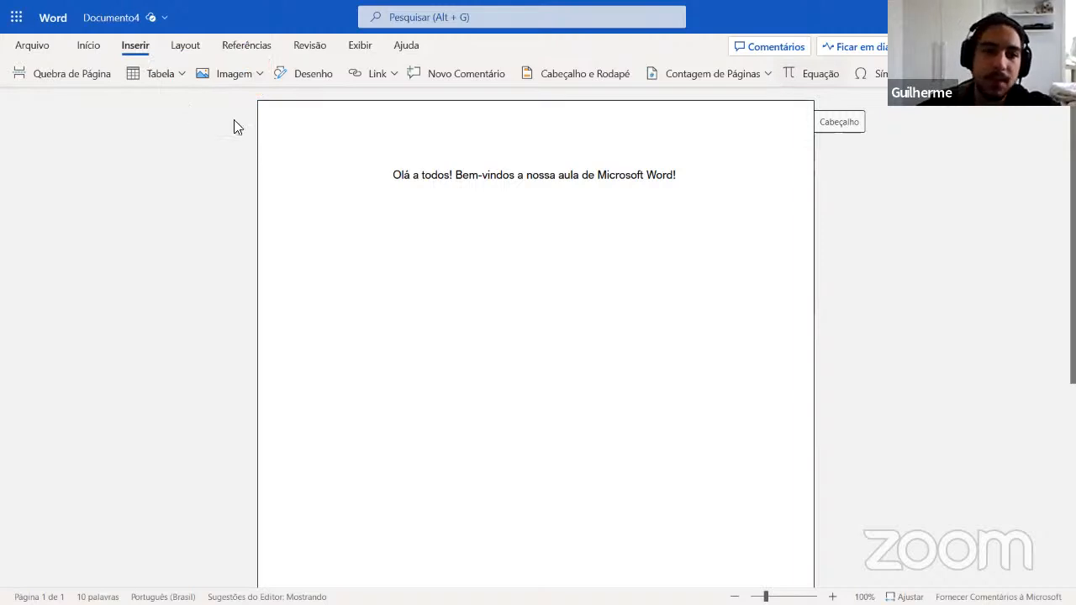
pyautogui.click(226, 75)
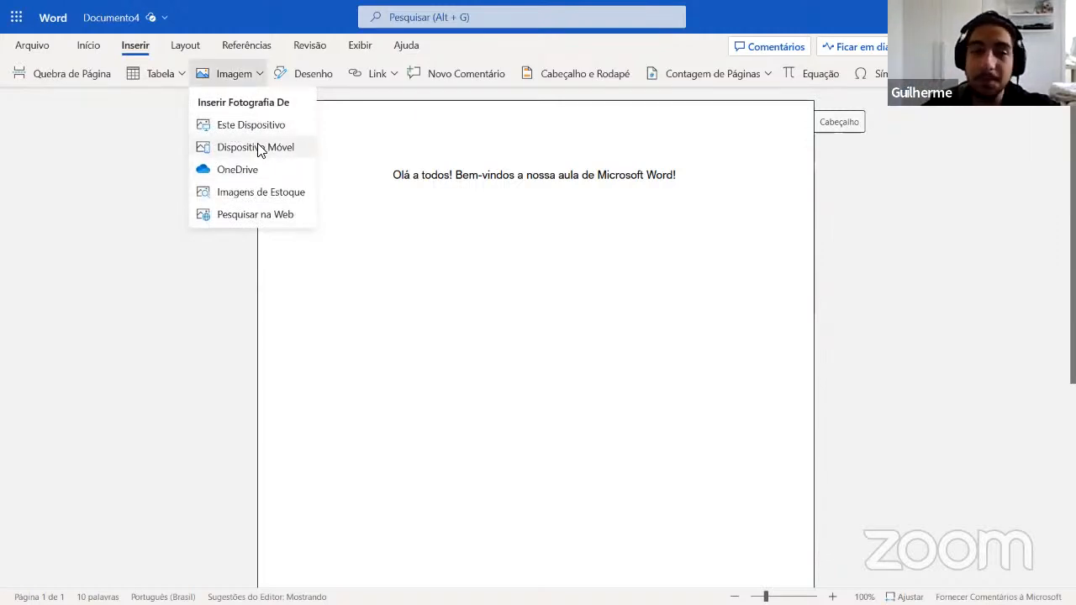
pyautogui.click(237, 124)
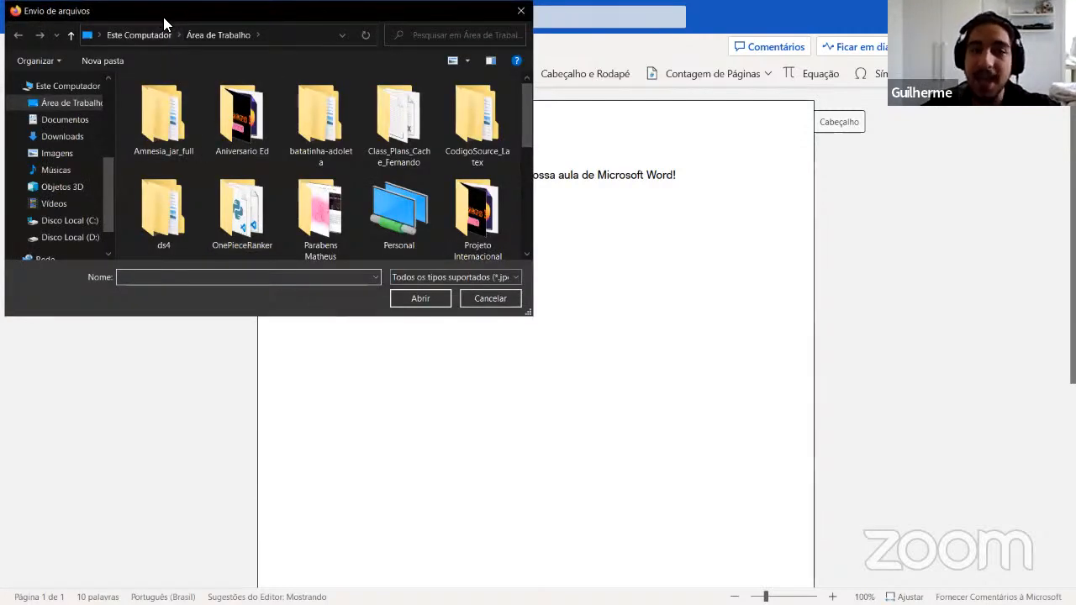
pyautogui.moveTo(165, 24); pyautogui.dragTo(404, 146)
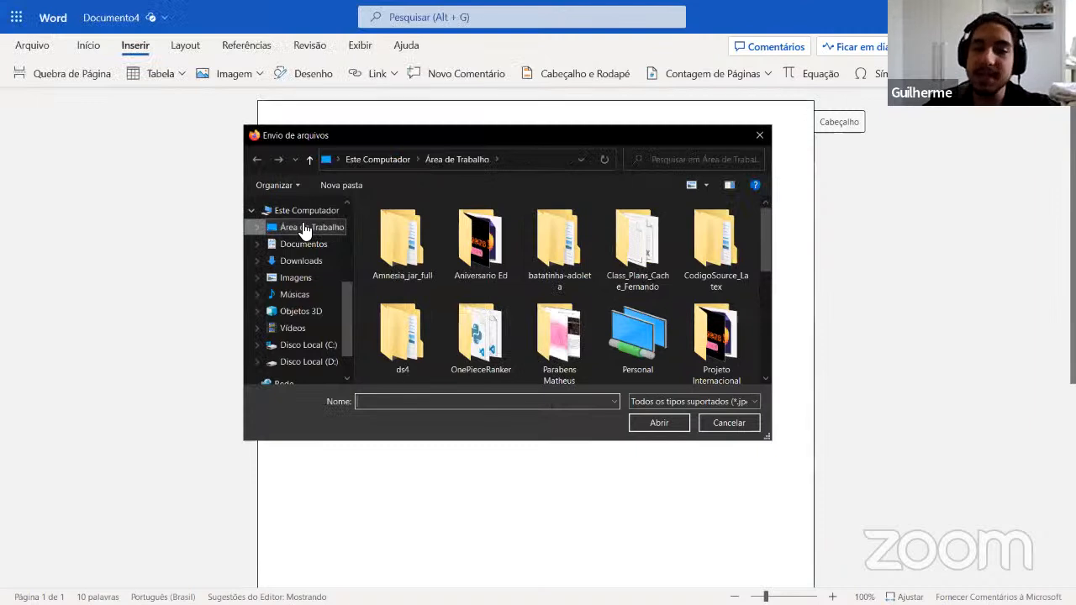
# Step: Insert exemplo.png from the Área de Trabalho folder below the greeting and delete the inserted image
pyautogui.scroll(1, 301, 222)
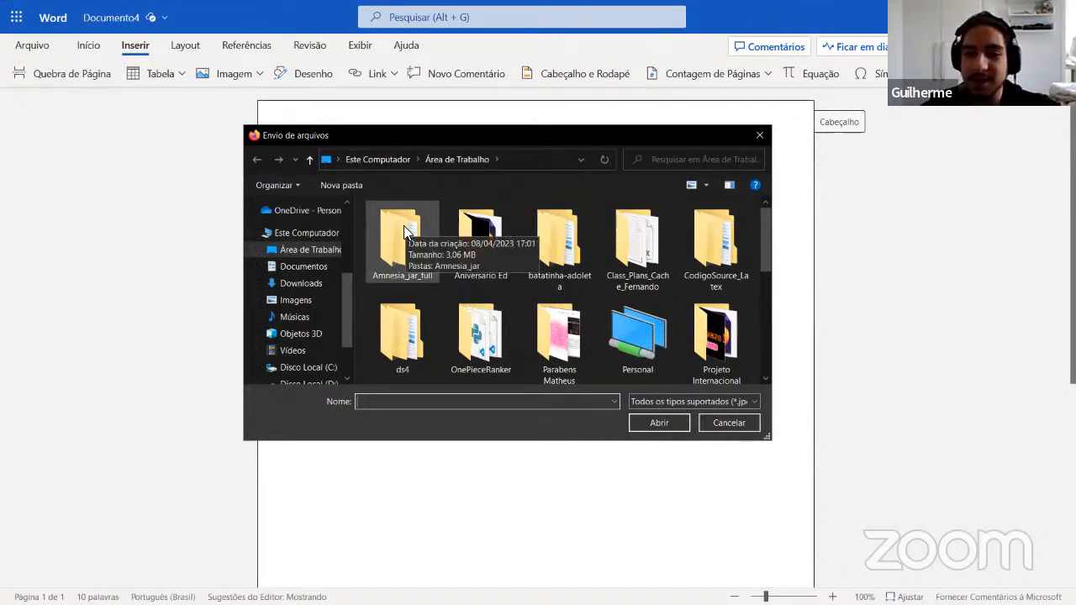
pyautogui.click(277, 234)
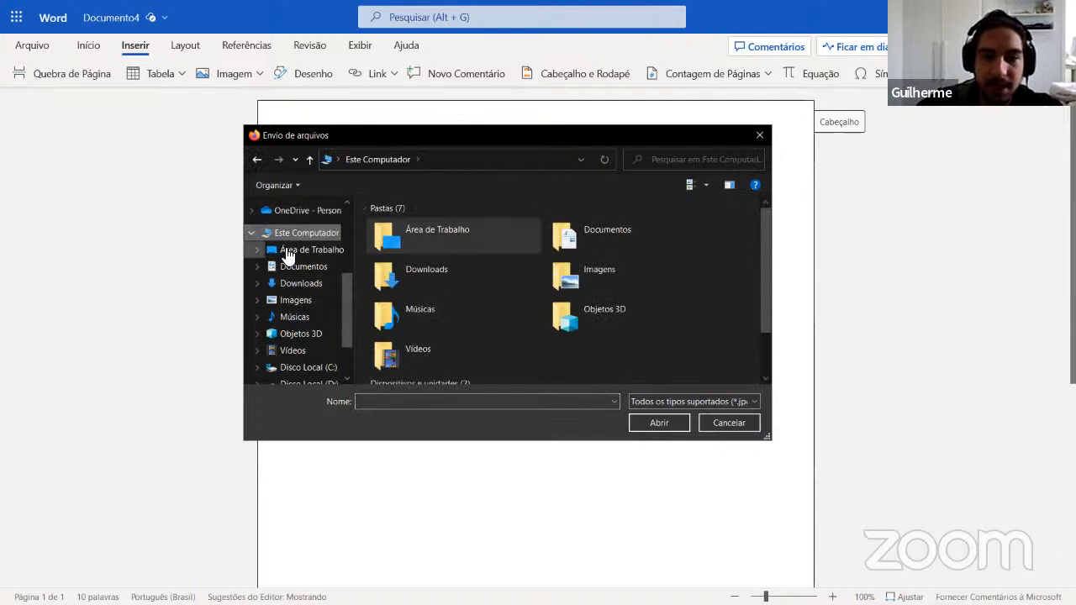
pyautogui.click(288, 252)
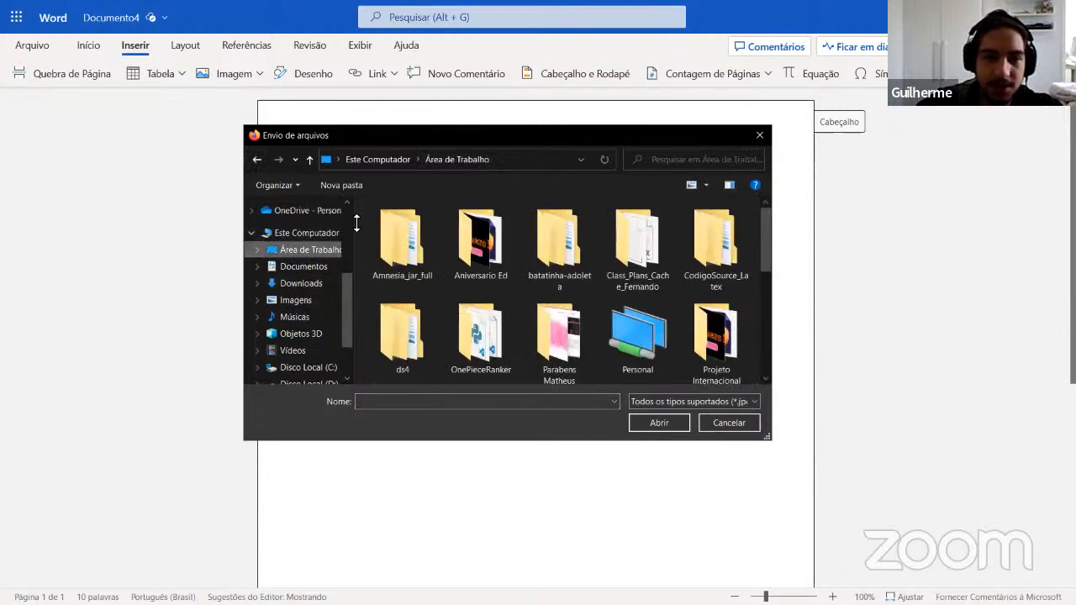
pyautogui.moveTo(261, 251)
pyautogui.mouseDown()
pyautogui.moveTo(295, 235)
pyautogui.moveTo(343, 244)
pyautogui.moveTo(274, 239)
pyautogui.mouseUp()
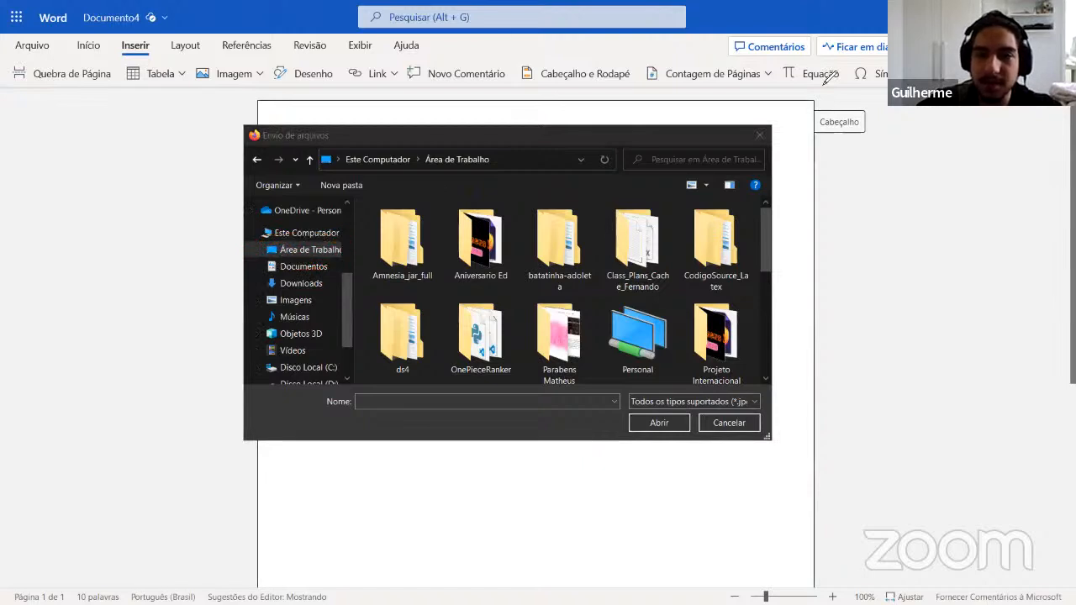
pyautogui.click(464, 241)
pyautogui.press('e')
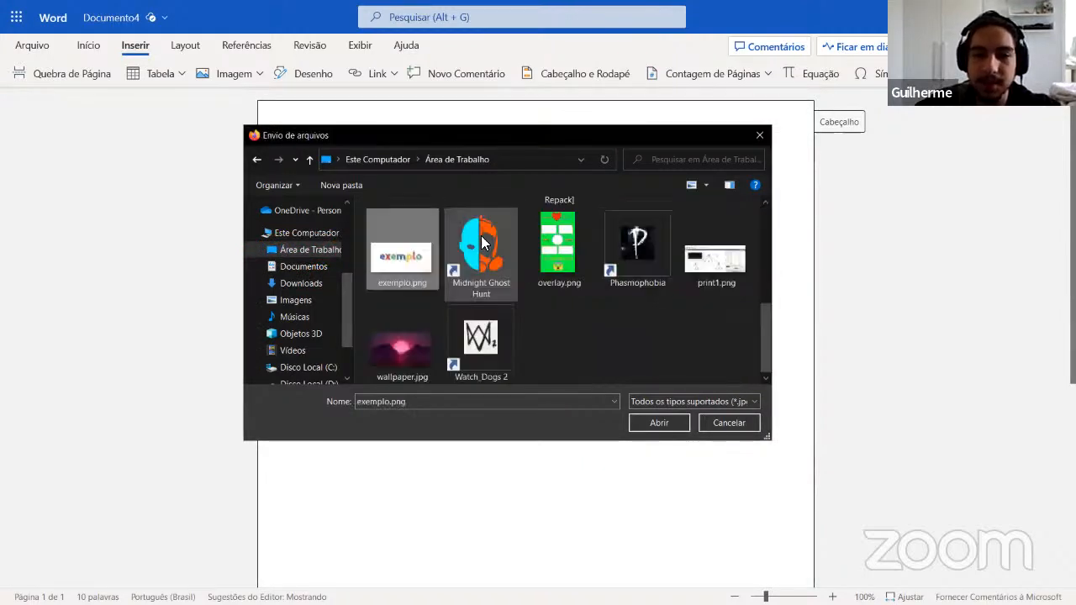
pyautogui.doubleClick(404, 253)
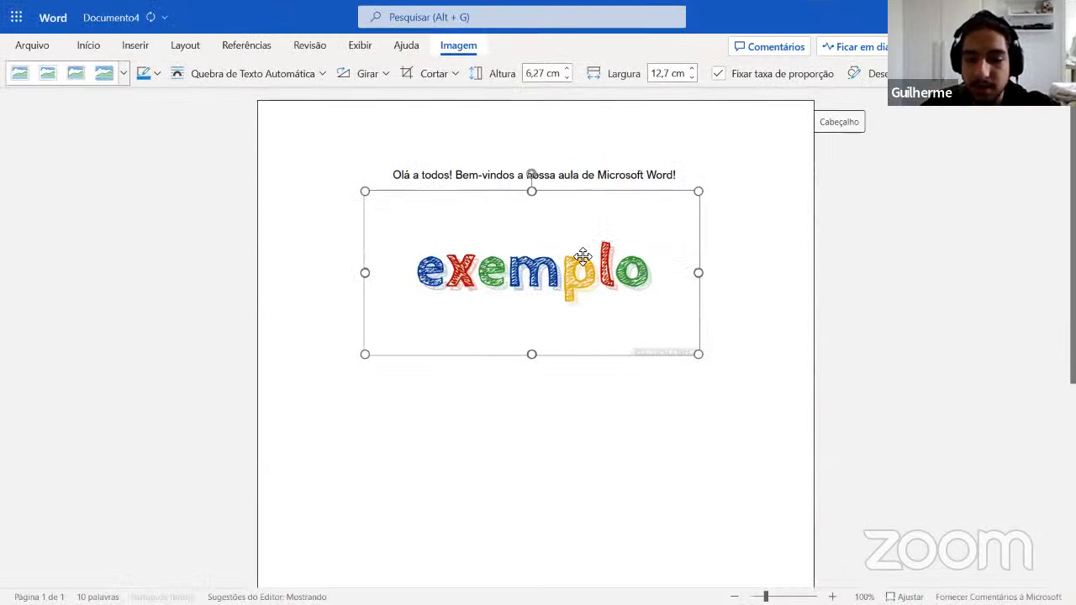
pyautogui.press('Delete')
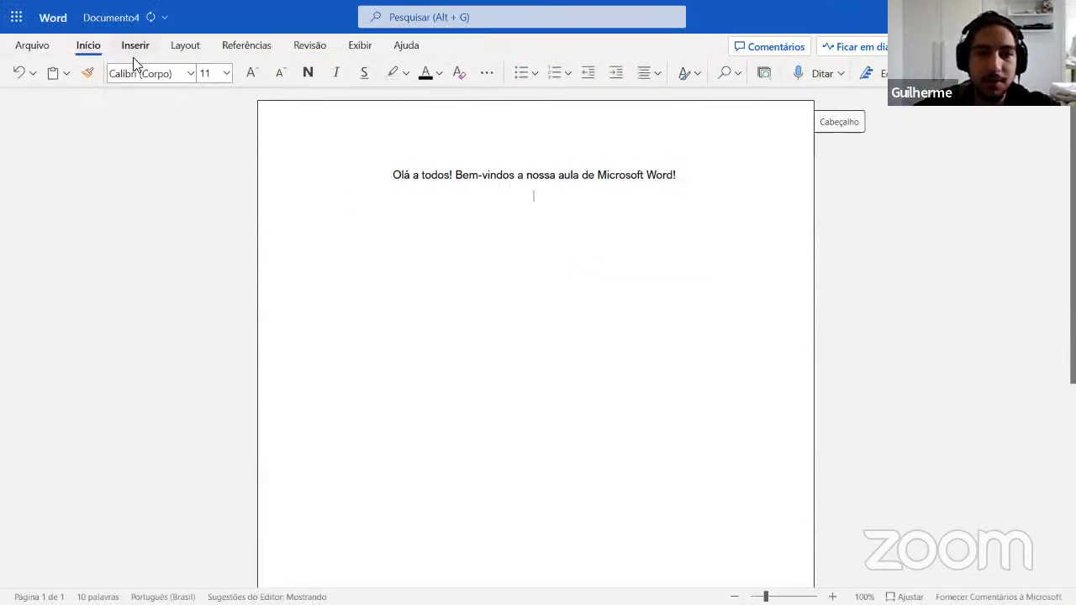
# Step: Insert the picture exemplo.png from this device on the line below the greeting sentence
pyautogui.click(132, 48)
pyautogui.click(226, 73)
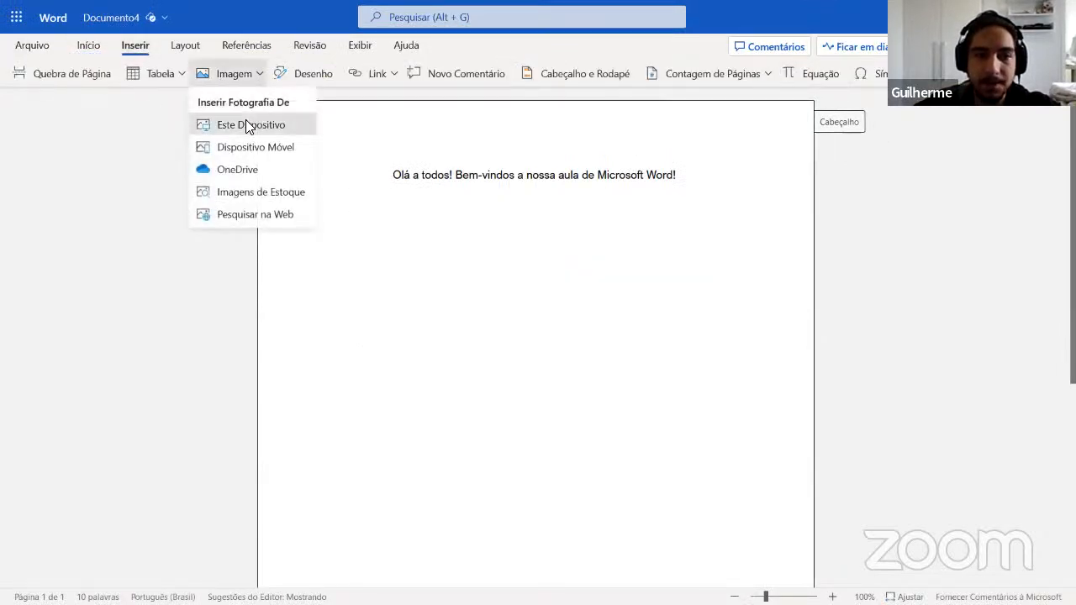
pyautogui.click(246, 119)
pyautogui.scroll(-3, 500, 272)
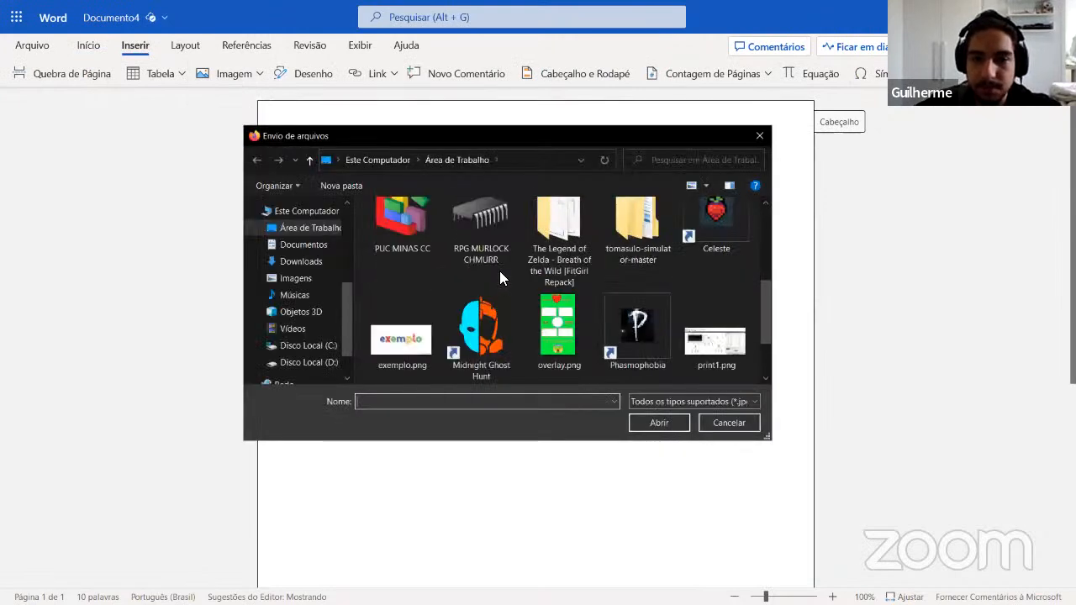
pyautogui.scroll(-1, 421, 352)
pyautogui.click(402, 266)
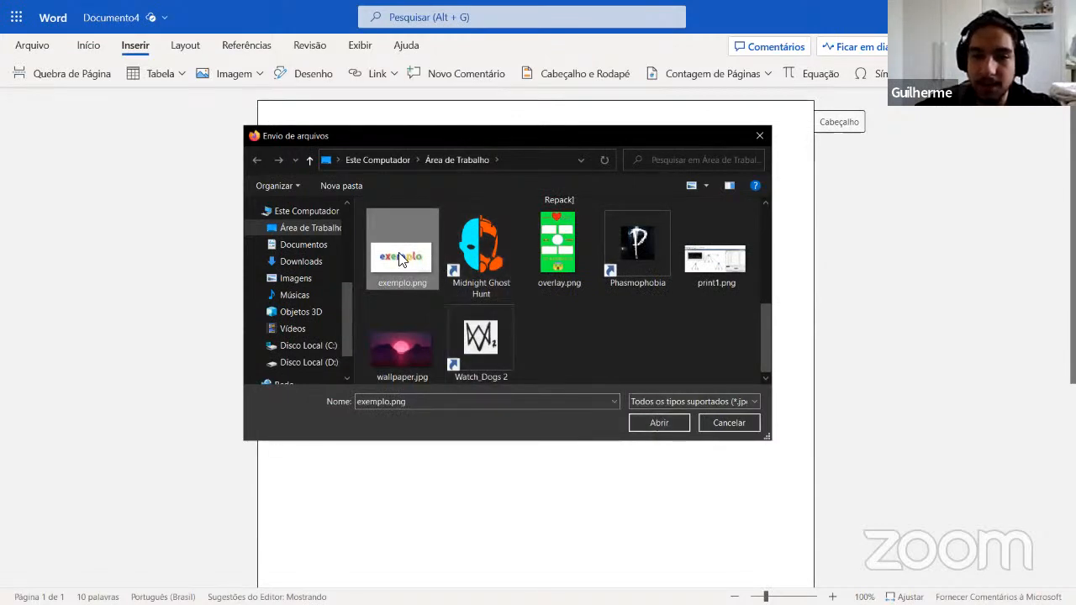
pyautogui.click(641, 417)
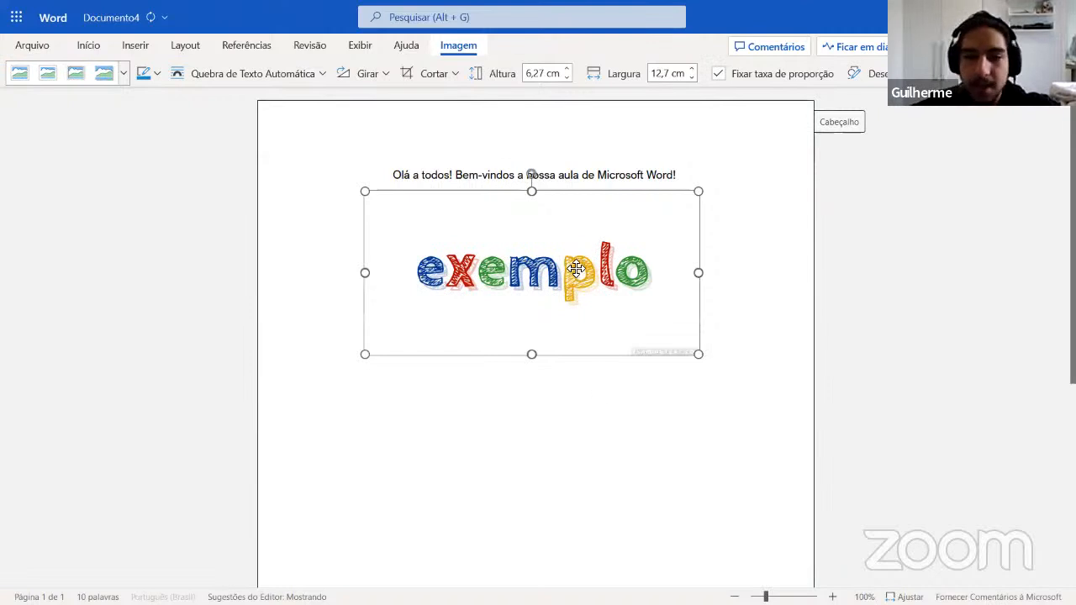
# Step: Delete the picture below the greeting sentence and leave the full-screen view
pyautogui.press('Delete')
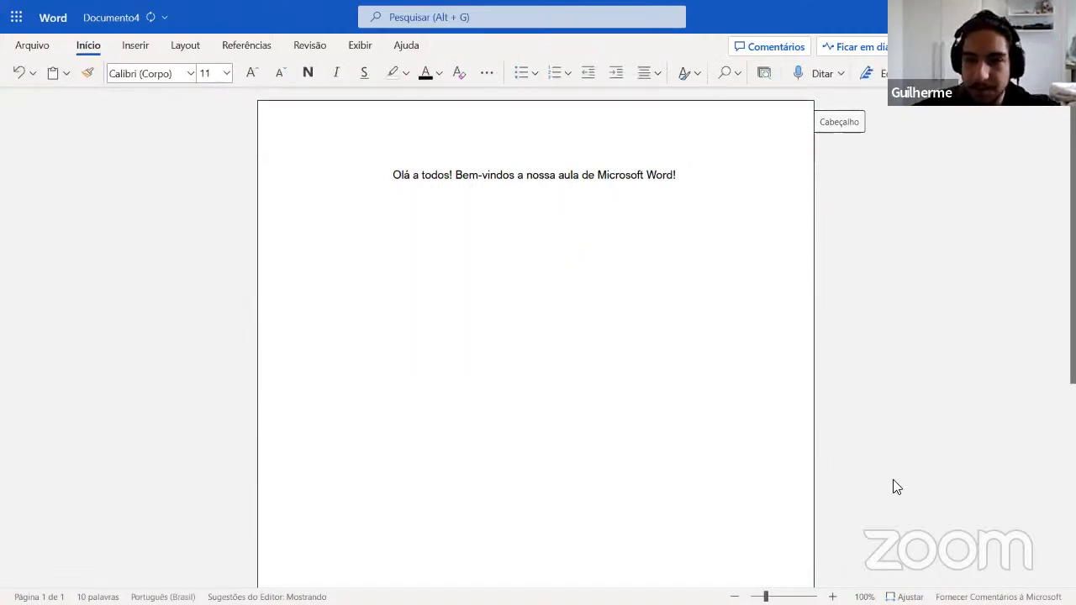
pyautogui.hotkey('alt', 'Tab')
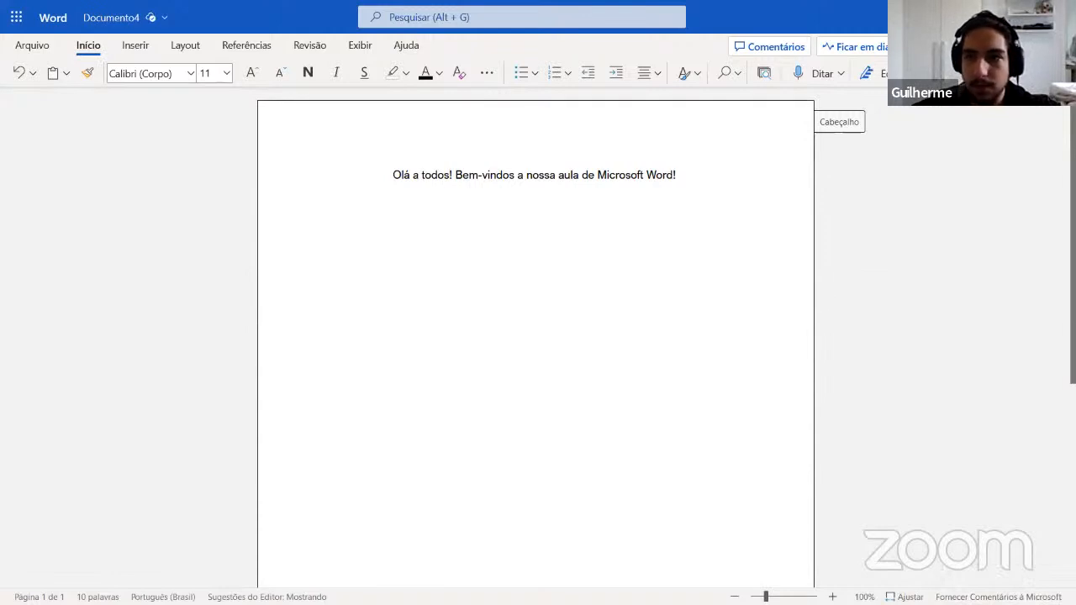
pyautogui.press('F11')
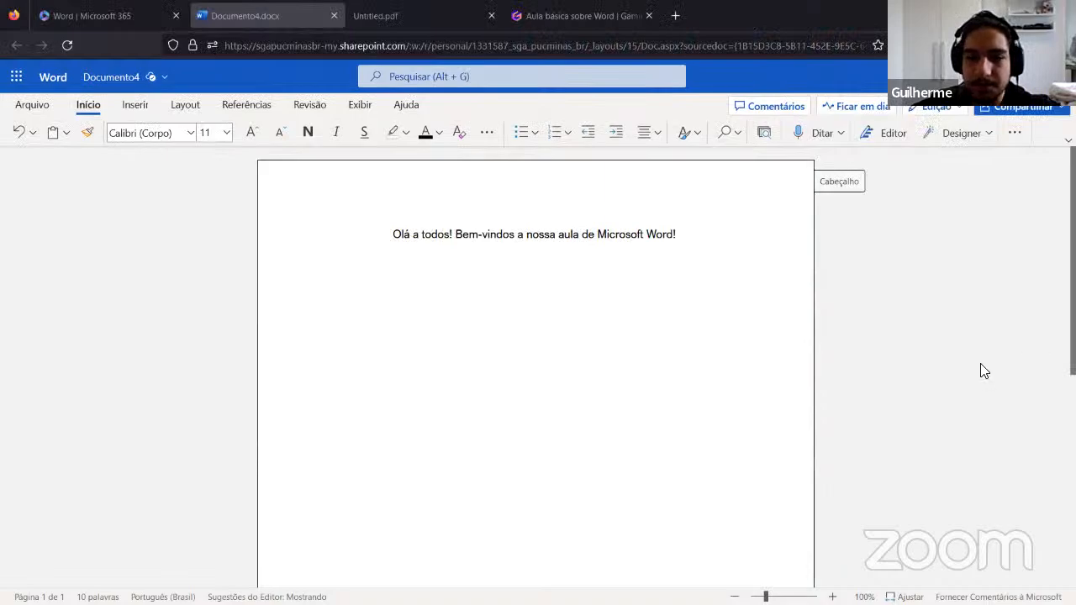
# Step: Place exemplo.png straight from the desktop into Documento4 below the greeting, and delete it again
pyautogui.press('super+d')
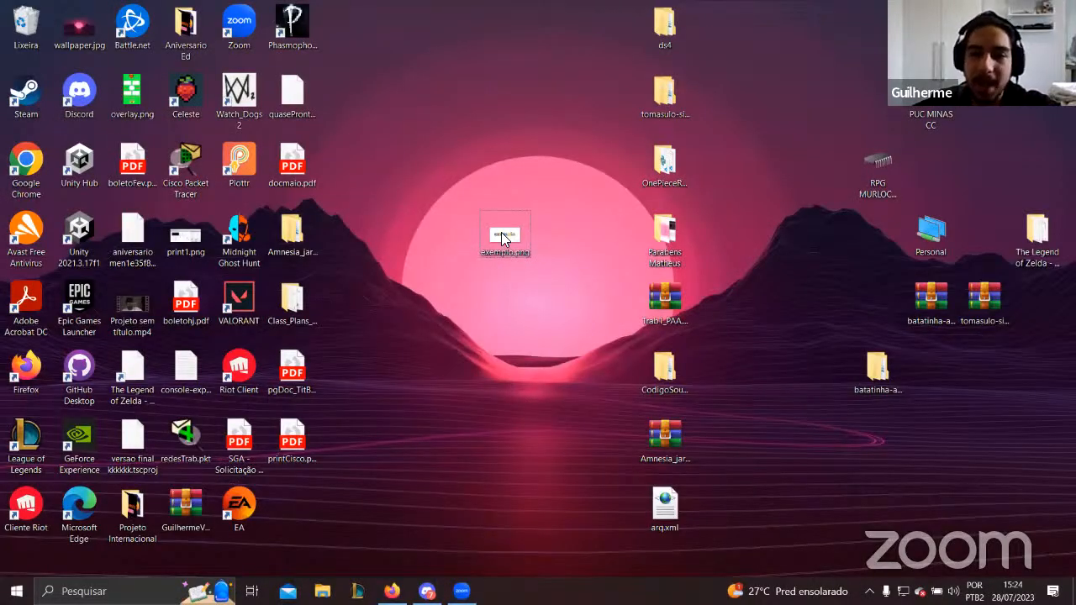
pyautogui.moveTo(506, 235); pyautogui.dragTo(529, 238)
pyautogui.moveTo(545, 193); pyautogui.dragTo(515, 328)
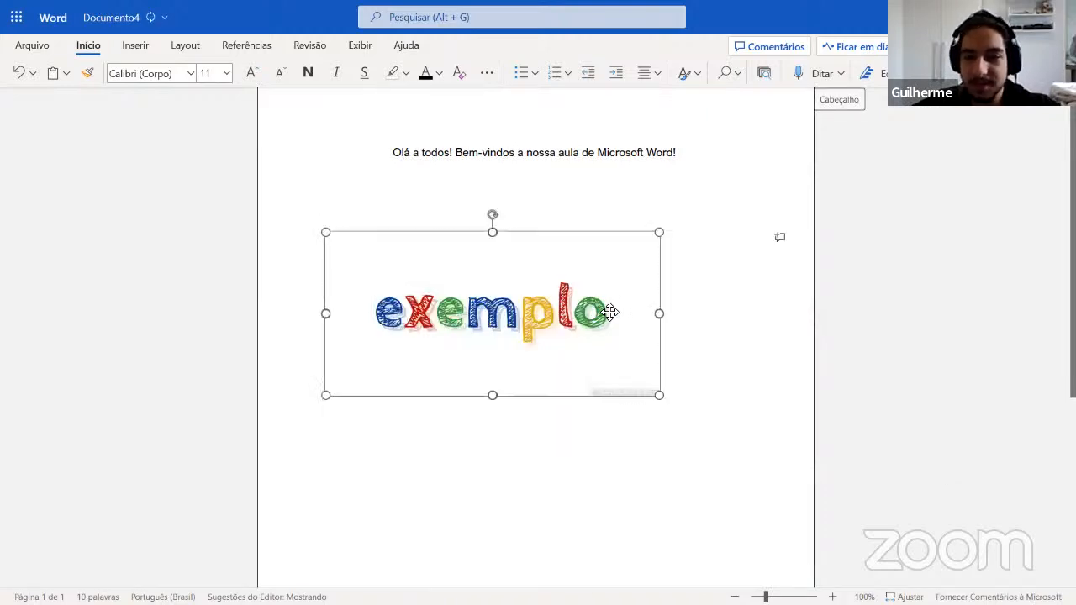
pyautogui.press('Delete')
# Step: Place exemplo.png from the desktop onto the Documento4 page below the greeting and select the picture
pyautogui.press('F11')
pyautogui.press('super+d')
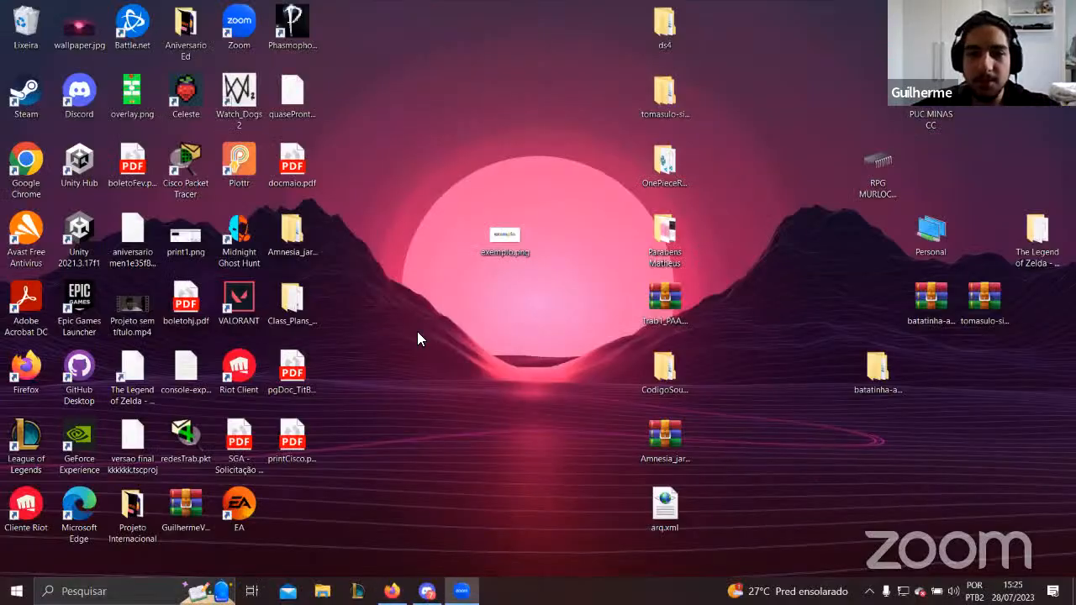
pyautogui.moveTo(497, 252); pyautogui.dragTo(416, 519)
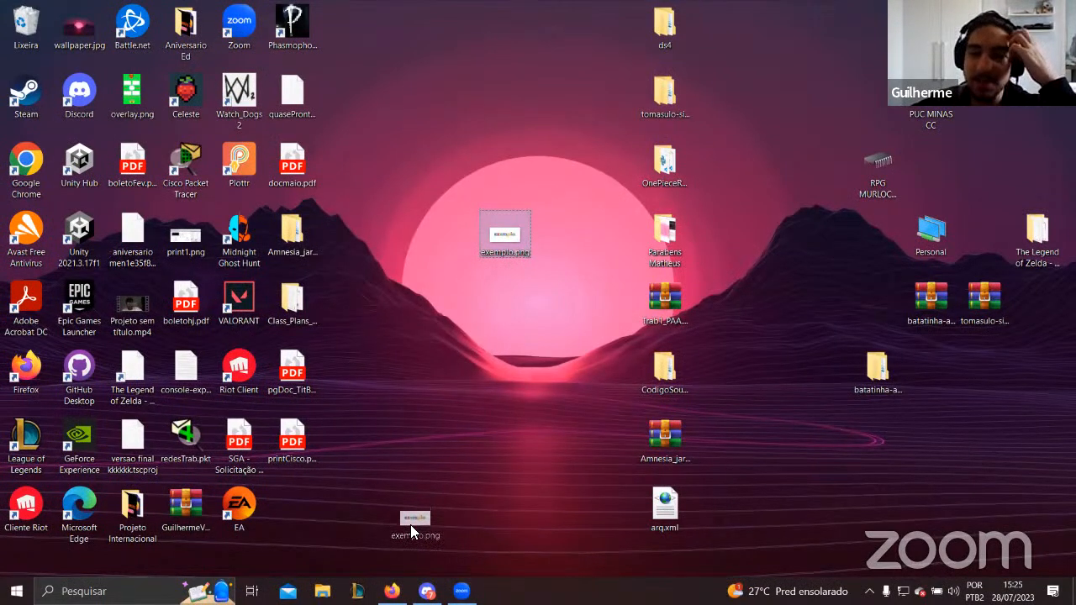
pyautogui.moveTo(411, 530); pyautogui.dragTo(557, 188)
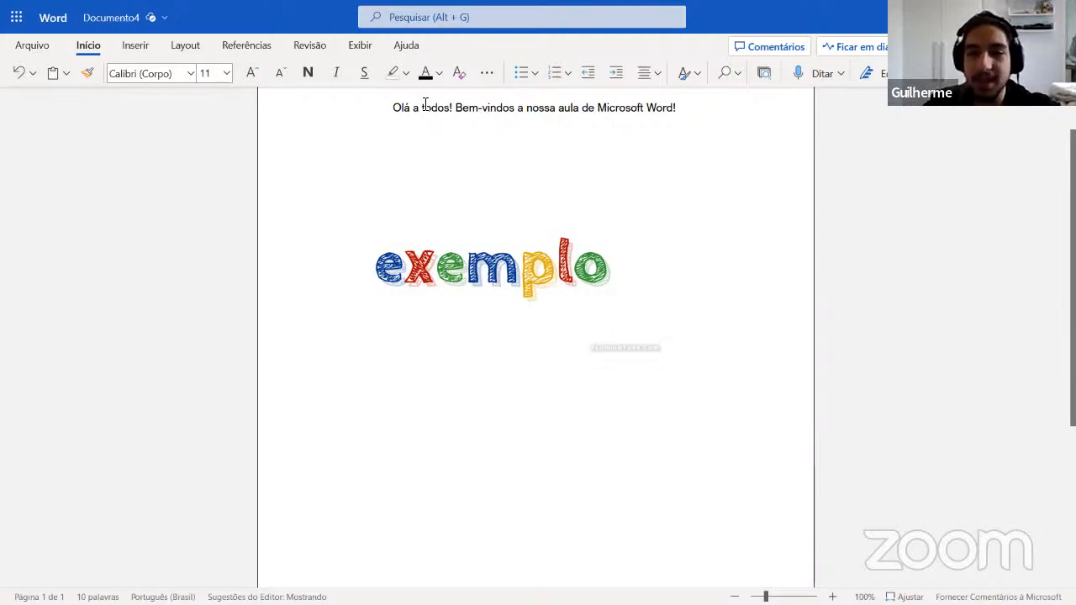
pyautogui.click(524, 233)
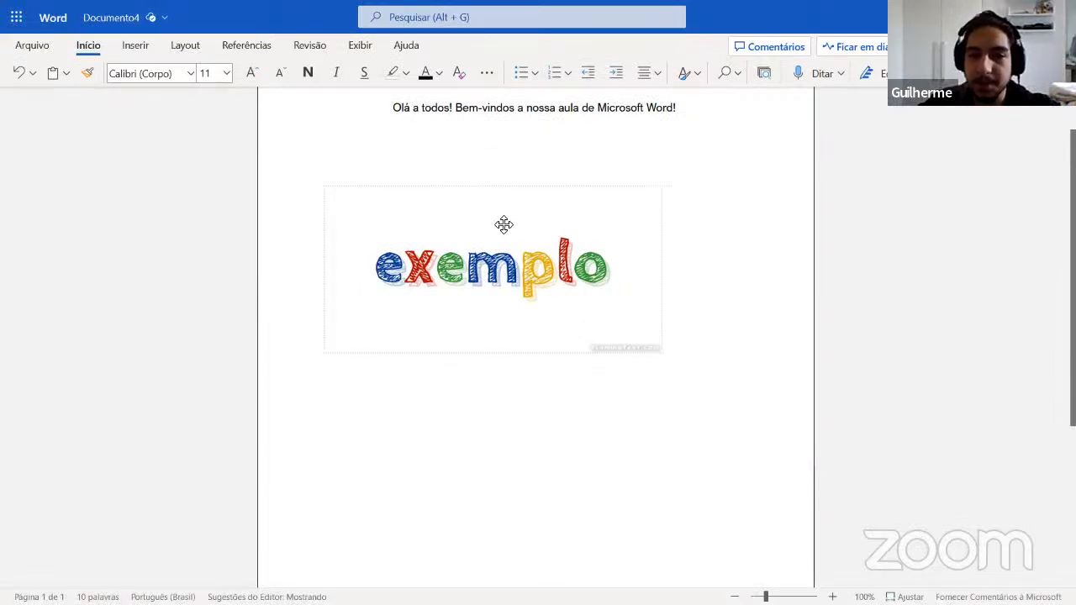
pyautogui.click(465, 208)
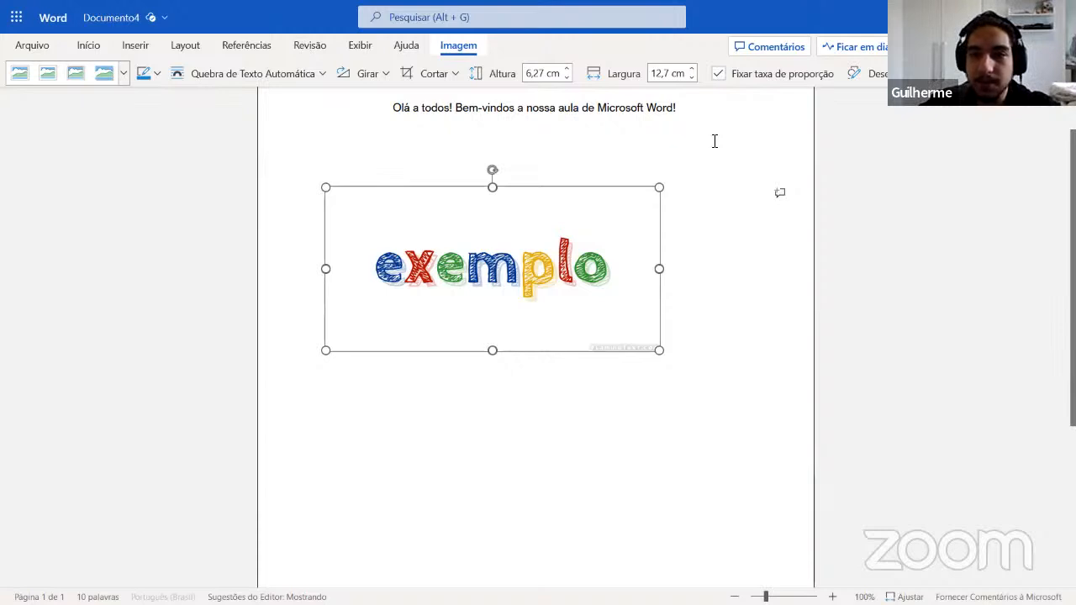
# Step: Circle the four corner handles of the selected picture in red with the annotation pen
pyautogui.moveTo(636, 178)
pyautogui.mouseDown()
pyautogui.moveTo(678, 176)
pyautogui.moveTo(639, 198)
pyautogui.mouseUp()
pyautogui.moveTo(673, 322)
pyautogui.mouseDown()
pyautogui.moveTo(648, 361)
pyautogui.moveTo(694, 318)
pyautogui.mouseUp()
pyautogui.moveTo(329, 329); pyautogui.dragTo(337, 336)
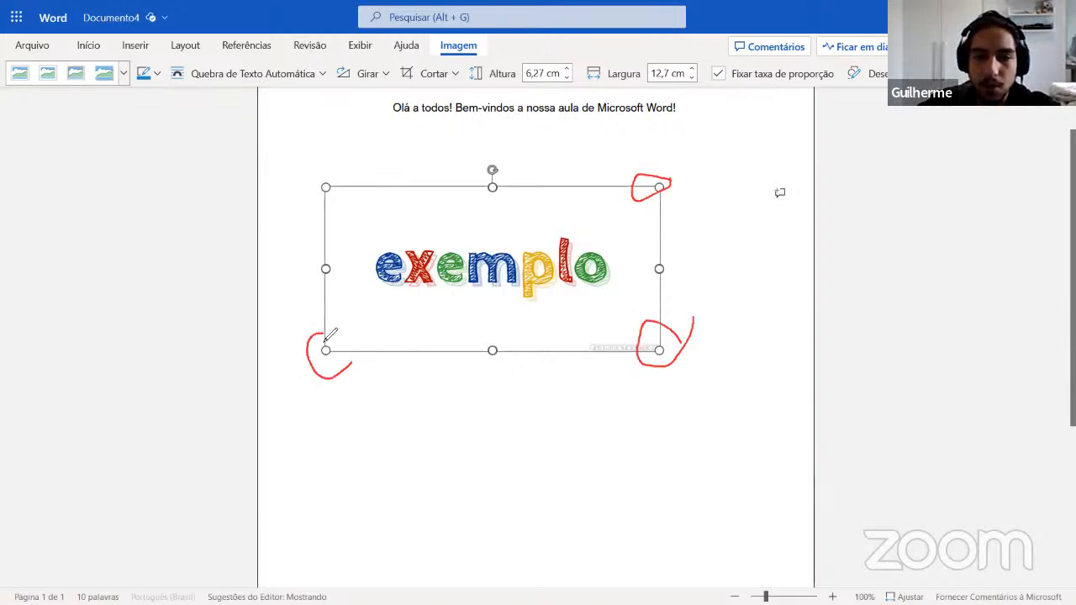
pyautogui.moveTo(339, 165)
pyautogui.mouseDown()
pyautogui.moveTo(325, 190)
pyautogui.moveTo(347, 164)
pyautogui.mouseUp()
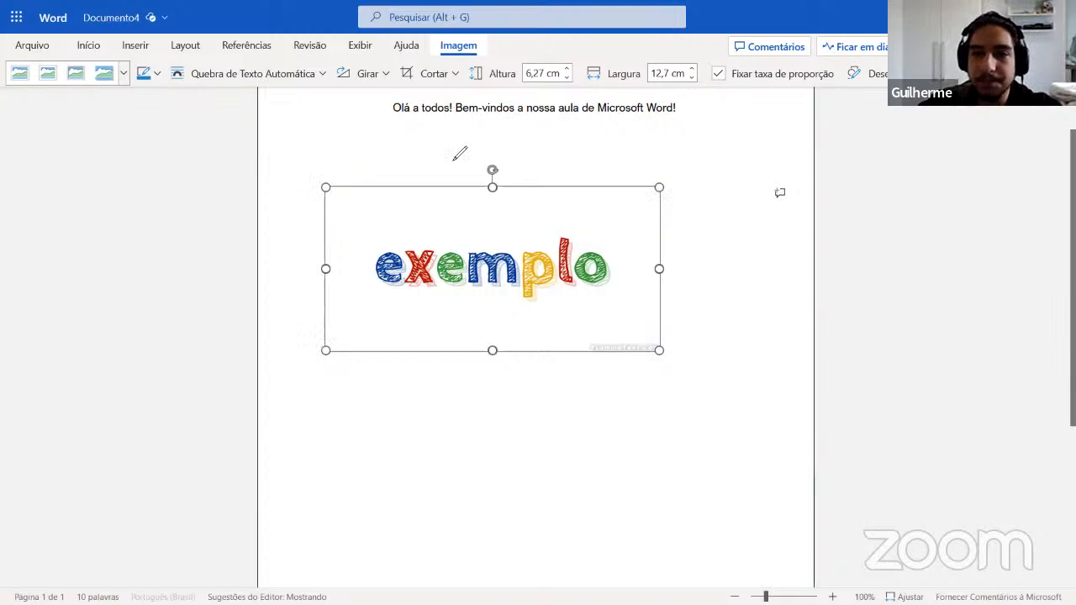
# Step: Shrink the picture proportionally from its corner handles to 3,75 cm high and 7,58 cm wide
pyautogui.moveTo(659, 349); pyautogui.dragTo(636, 314)
pyautogui.moveTo(320, 179); pyautogui.dragTo(430, 232)
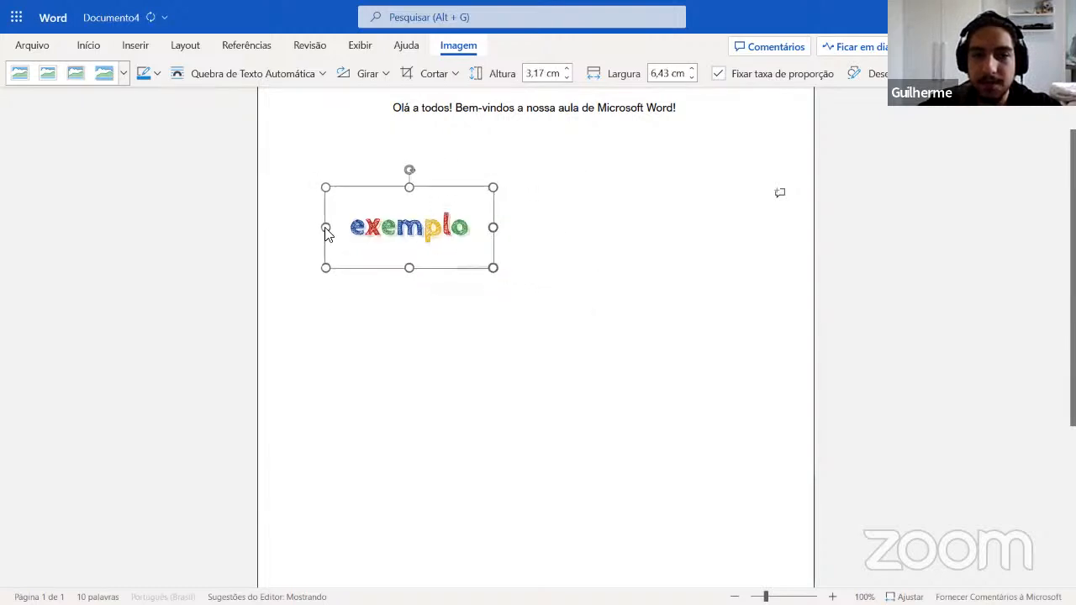
pyautogui.moveTo(326, 269); pyautogui.dragTo(486, 281)
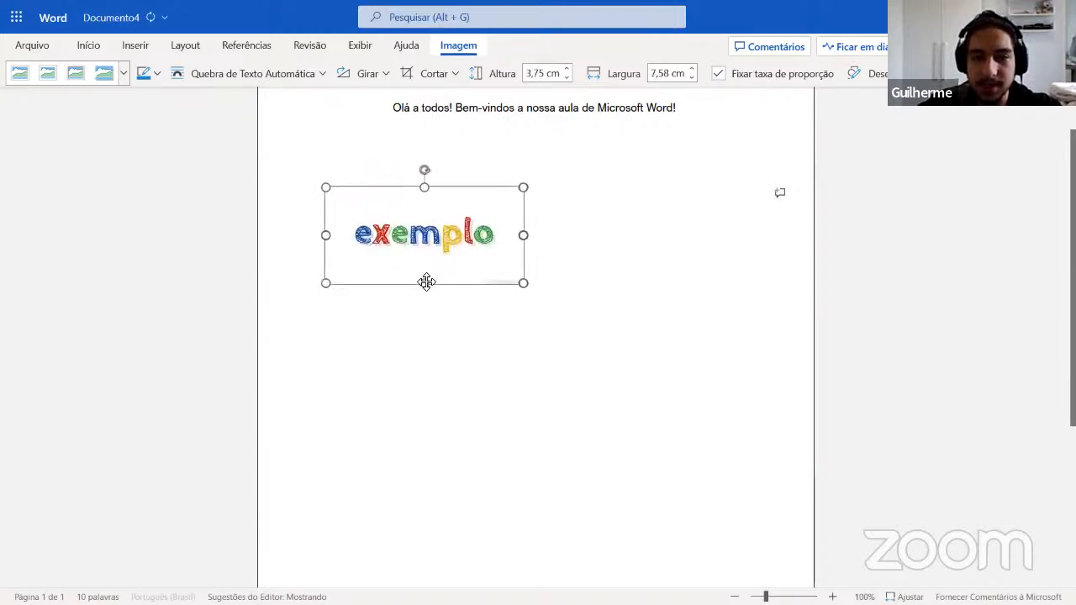
# Step: Circle the handles at the middle of the picture's four sides in red with the annotation pen
pyautogui.moveTo(521, 249); pyautogui.dragTo(504, 249)
pyautogui.moveTo(442, 178); pyautogui.dragTo(437, 198)
pyautogui.moveTo(345, 220); pyautogui.dragTo(343, 240)
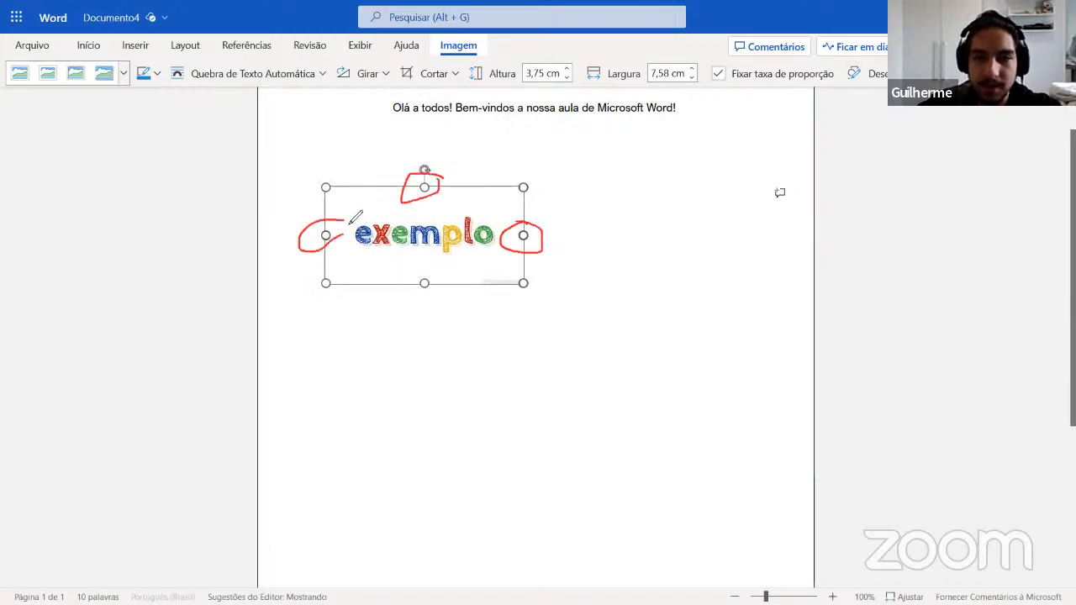
pyautogui.moveTo(432, 268)
pyautogui.mouseDown()
pyautogui.moveTo(443, 285)
pyautogui.moveTo(435, 269)
pyautogui.mouseUp()
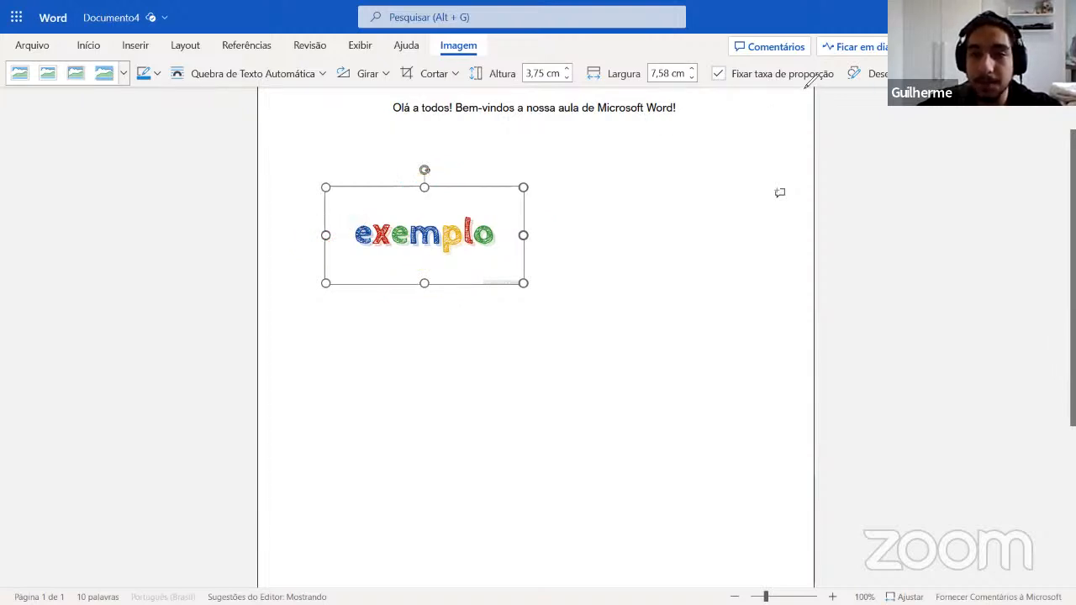
# Step: Stretch the picture vertically and horizontally with its handles, ending at 3,96 cm high and about 16,79 cm wide
pyautogui.moveTo(424, 283); pyautogui.dragTo(420, 512)
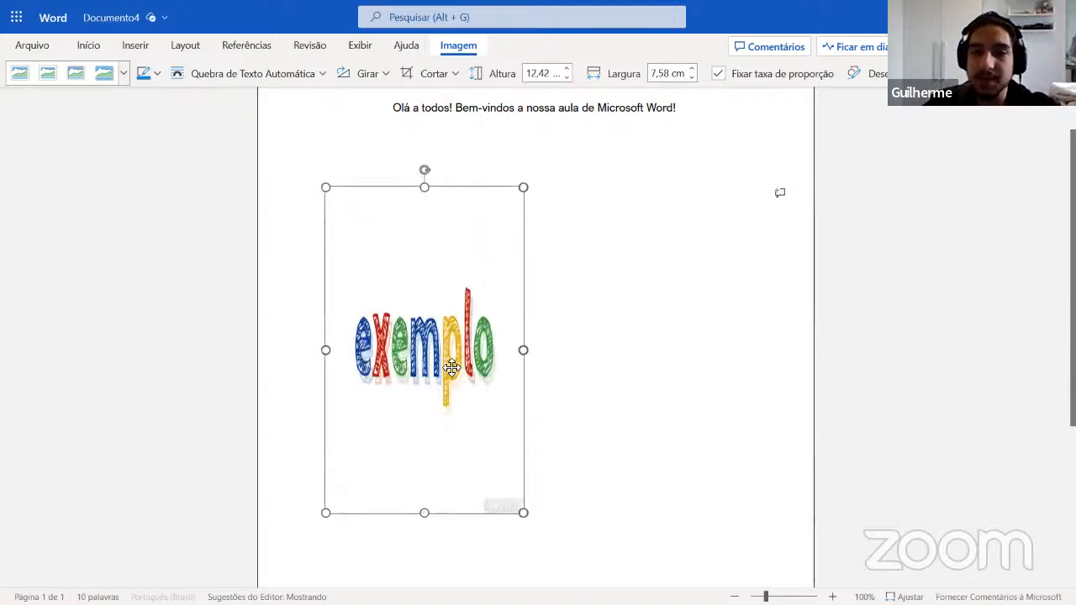
pyautogui.moveTo(425, 513); pyautogui.dragTo(436, 289)
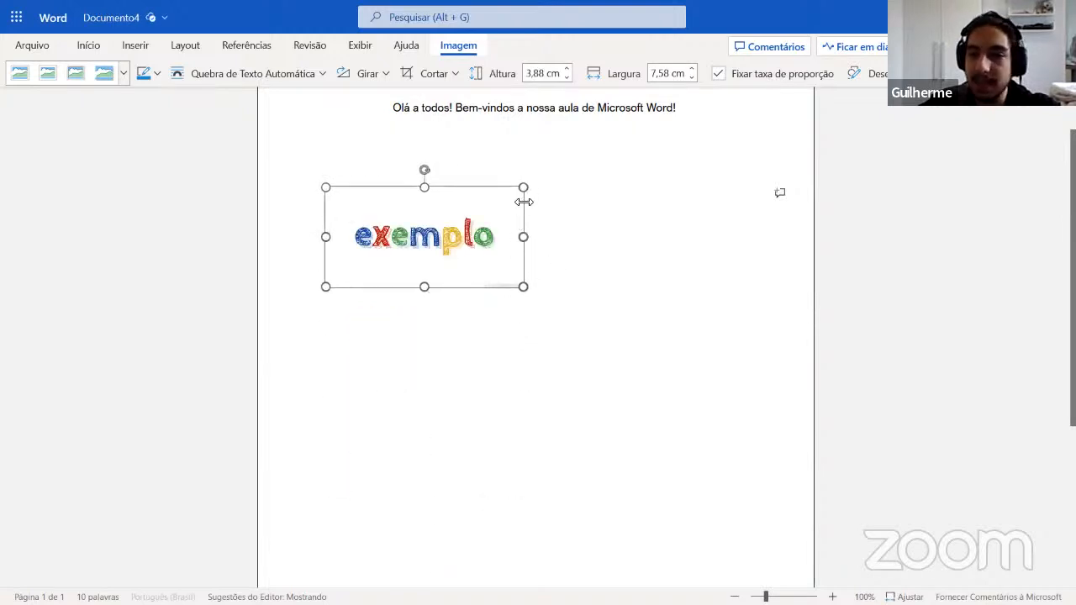
pyautogui.moveTo(524, 286)
pyautogui.mouseDown()
pyautogui.moveTo(577, 314)
pyautogui.moveTo(528, 290)
pyautogui.mouseUp()
pyautogui.moveTo(530, 237); pyautogui.dragTo(772, 239)
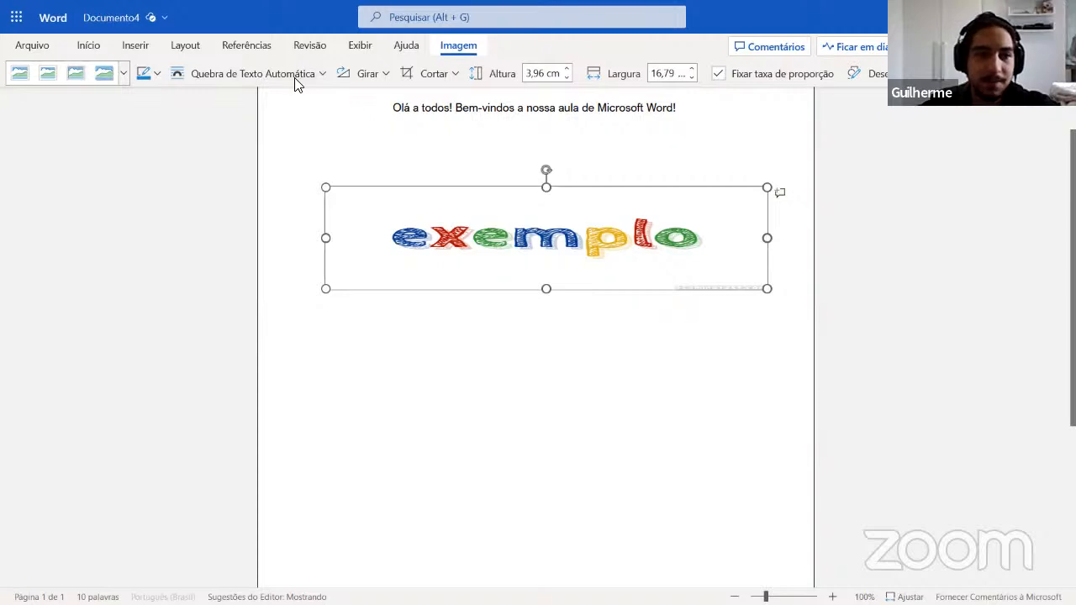
# Step: Circle the picture style gallery in red with the annotation pen
pyautogui.moveTo(74, 52)
pyautogui.mouseDown()
pyautogui.moveTo(12, 71)
pyautogui.moveTo(84, 99)
pyautogui.moveTo(124, 57)
pyautogui.mouseUp()
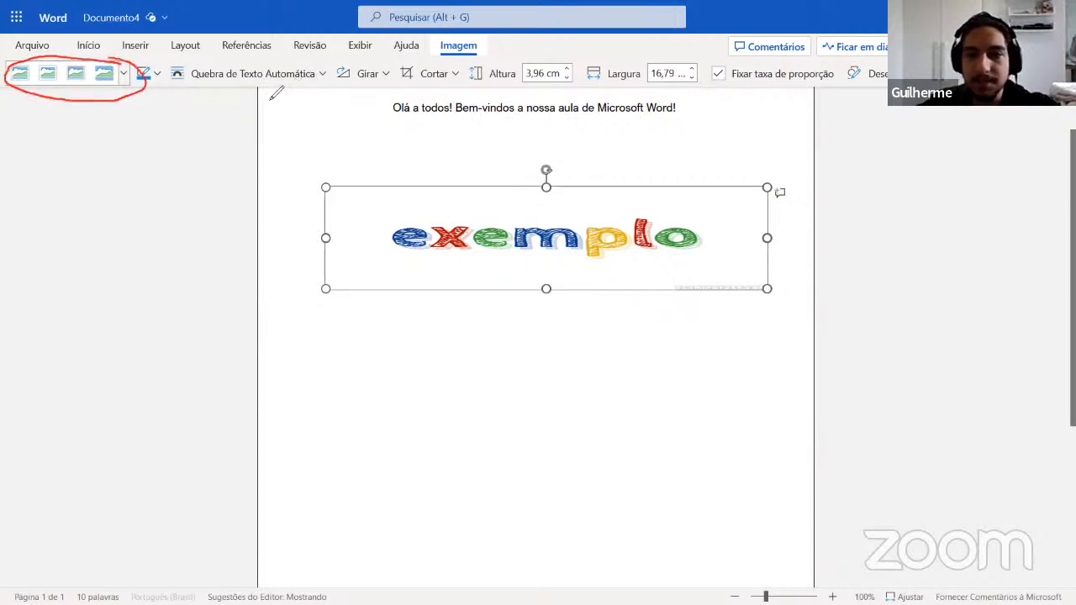
pyautogui.moveTo(134, 42); pyautogui.dragTo(145, 82)
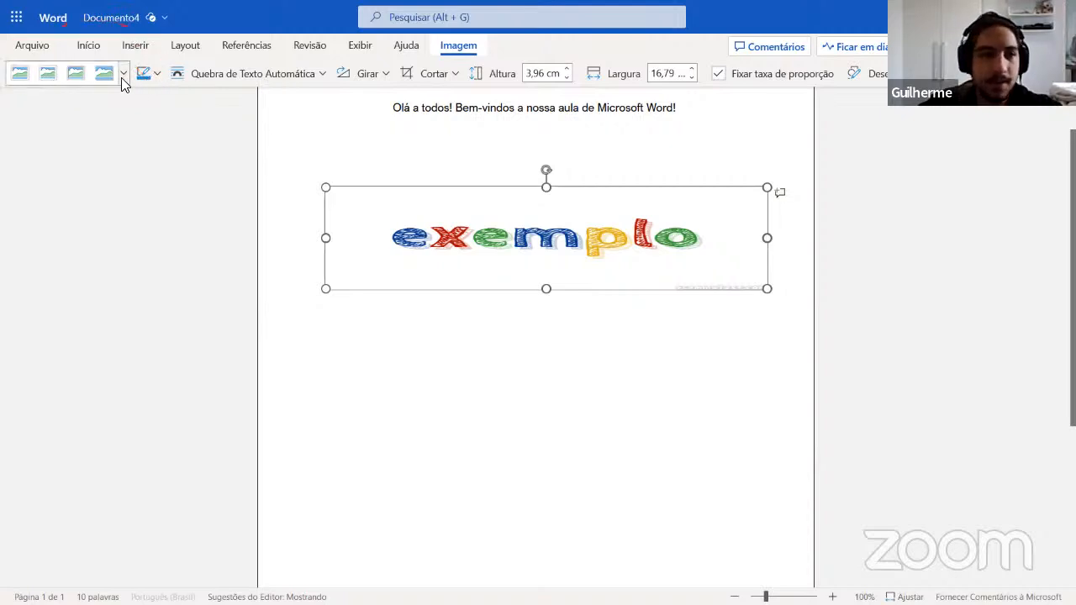
# Step: Apply the thick black double-frame style to the picture and narrow it to 9,97 cm wide
pyautogui.click(123, 74)
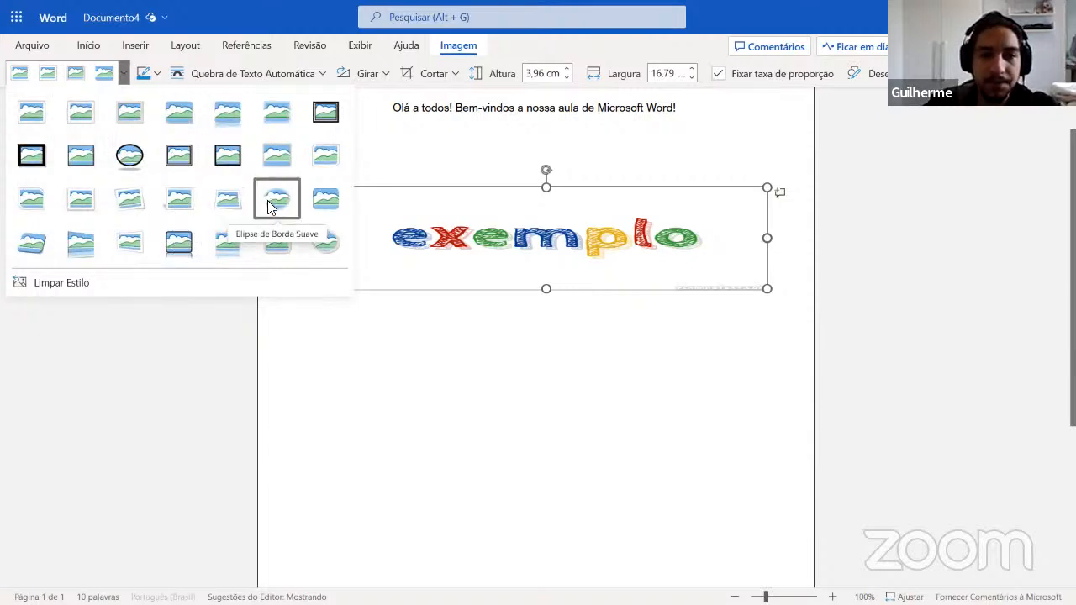
pyautogui.click(325, 114)
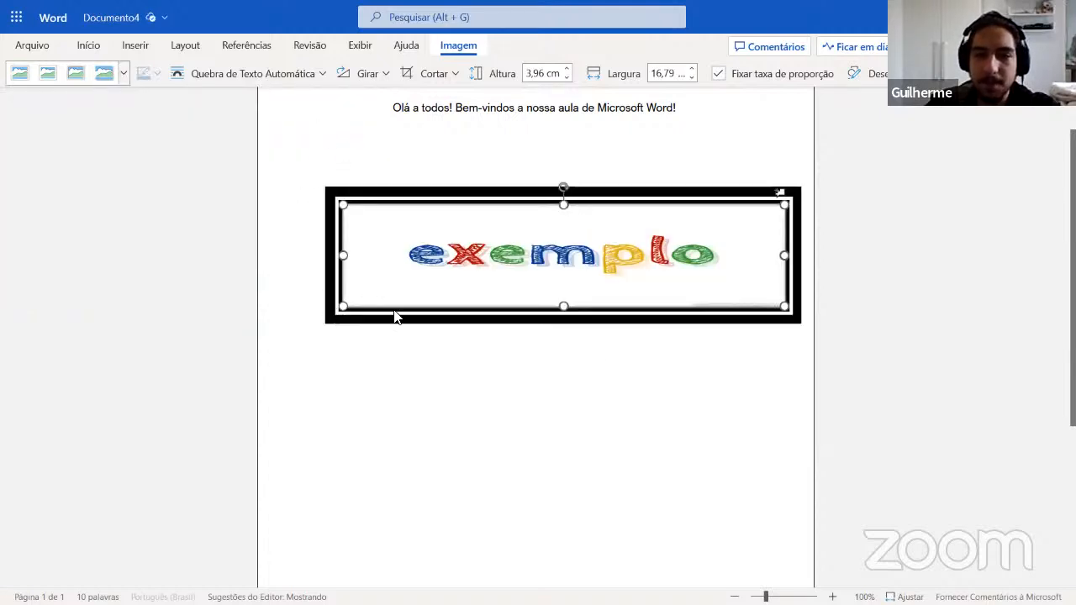
pyautogui.moveTo(783, 255); pyautogui.dragTo(589, 263)
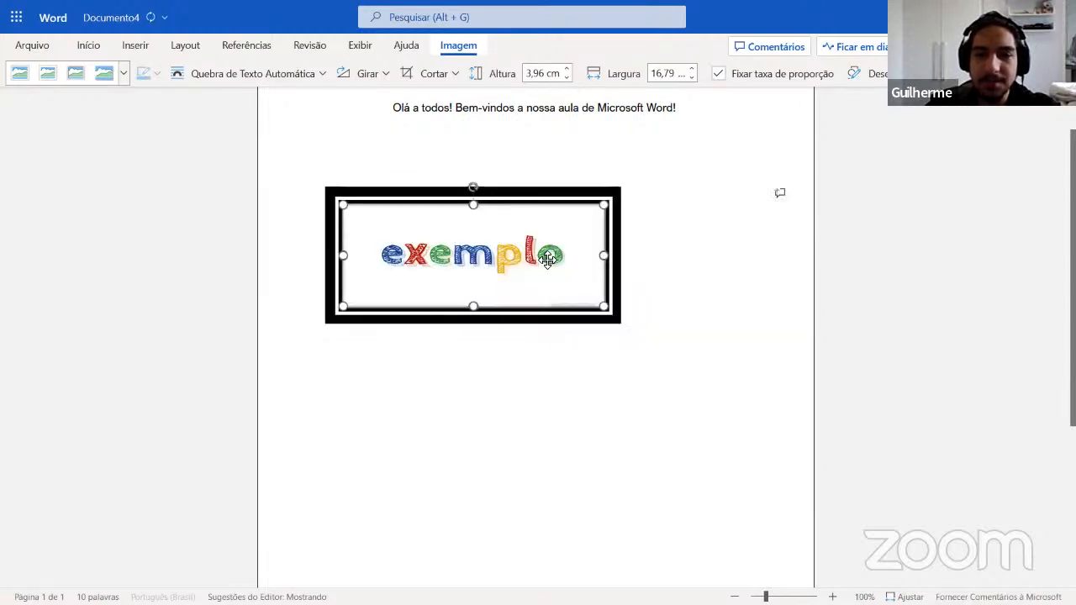
# Step: Apply a tilted white beveled style to the picture, followed by the gray oval frame style
pyautogui.click(124, 75)
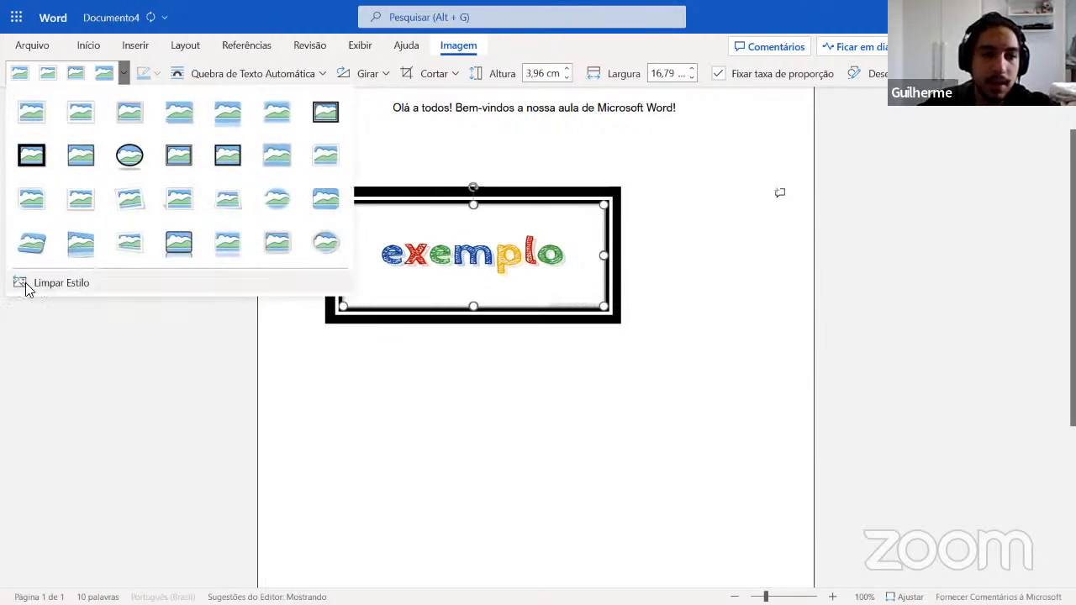
pyautogui.click(30, 251)
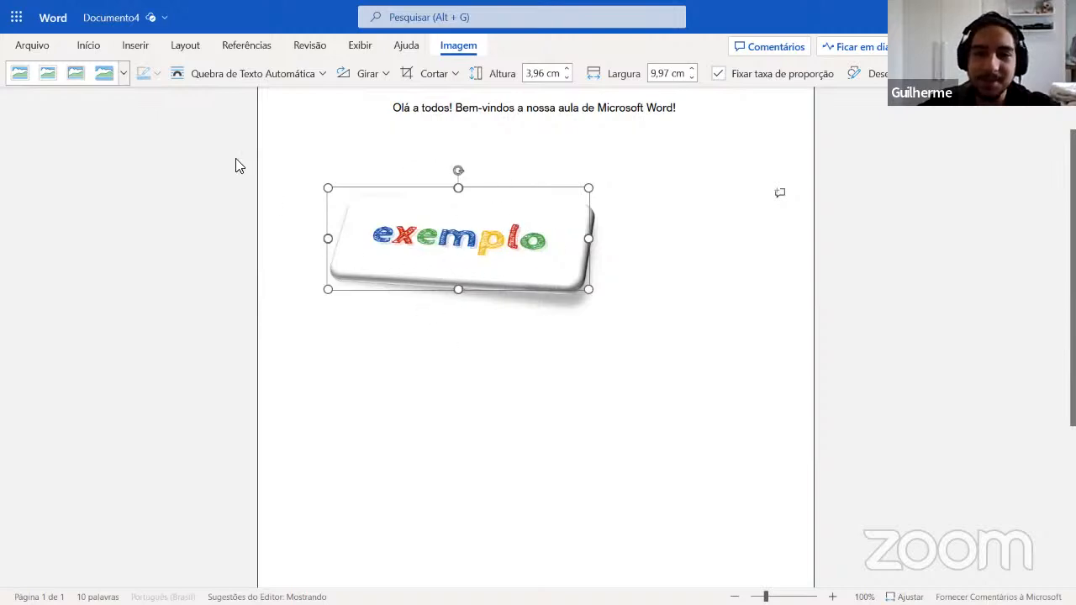
pyautogui.click(122, 73)
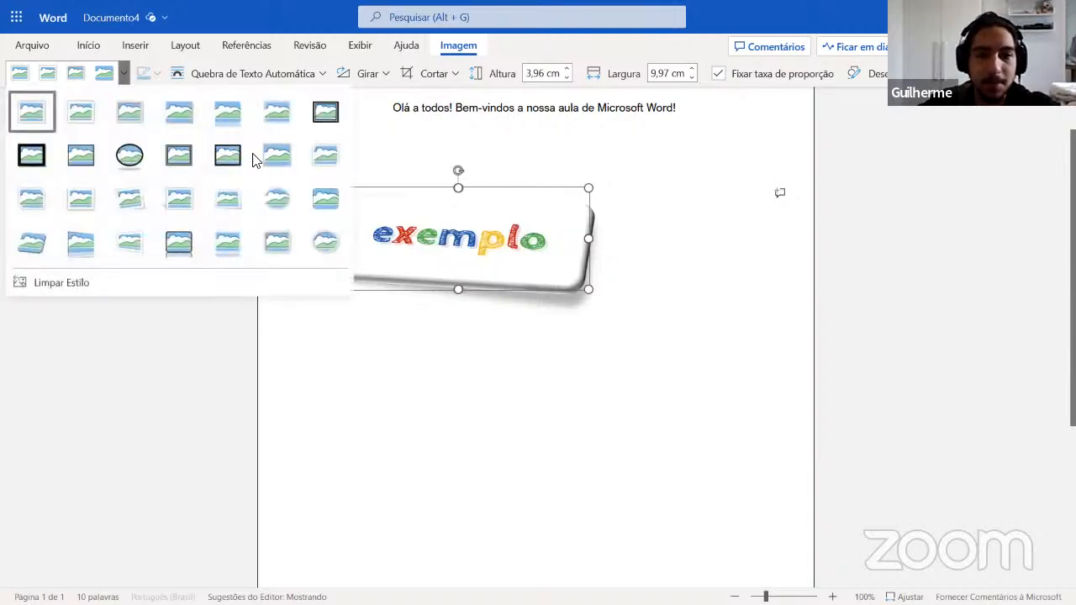
pyautogui.click(333, 242)
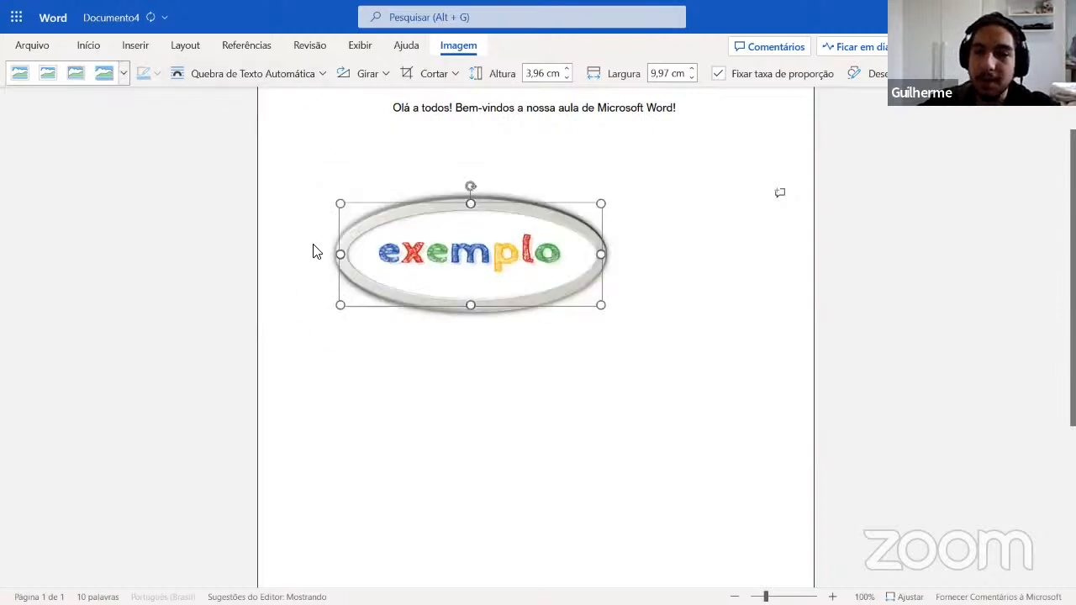
# Step: Apply the white rounded bevel style with reflection to the picture, view it deselected and reselect it
pyautogui.click(123, 73)
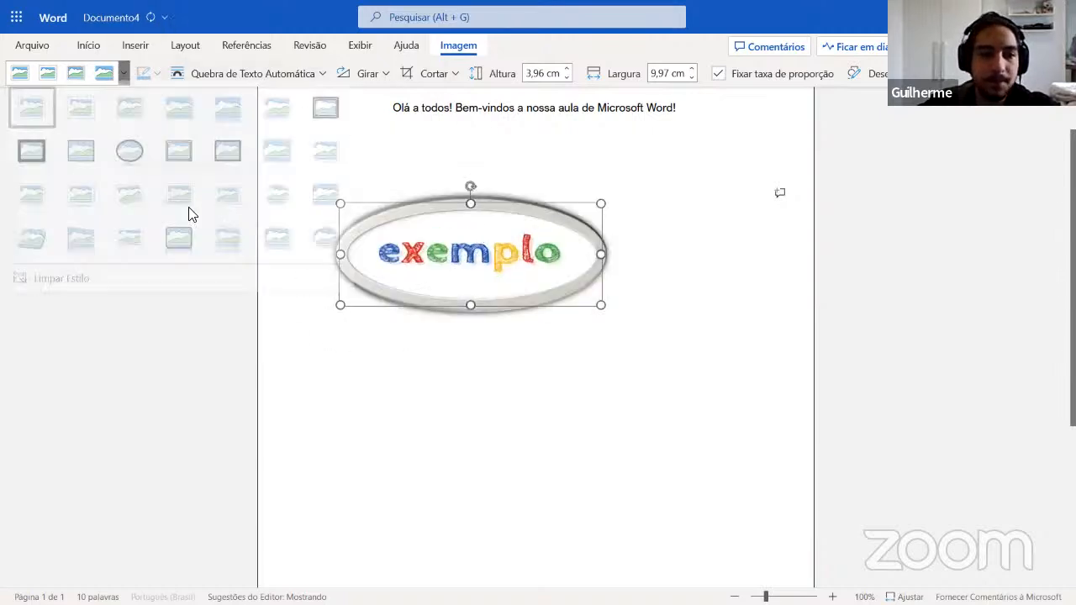
pyautogui.click(239, 249)
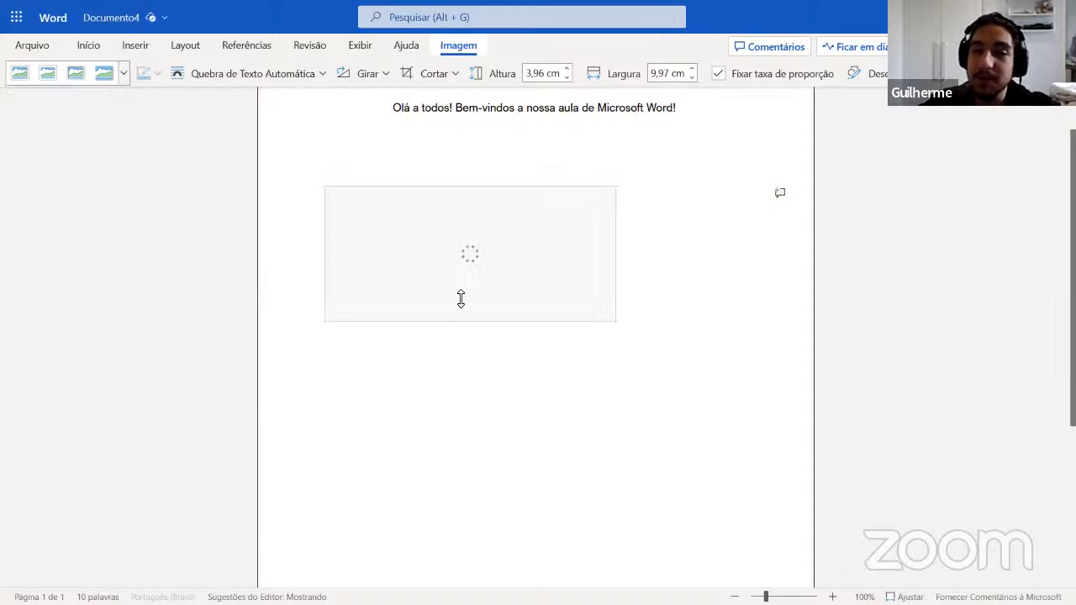
pyautogui.click(617, 279)
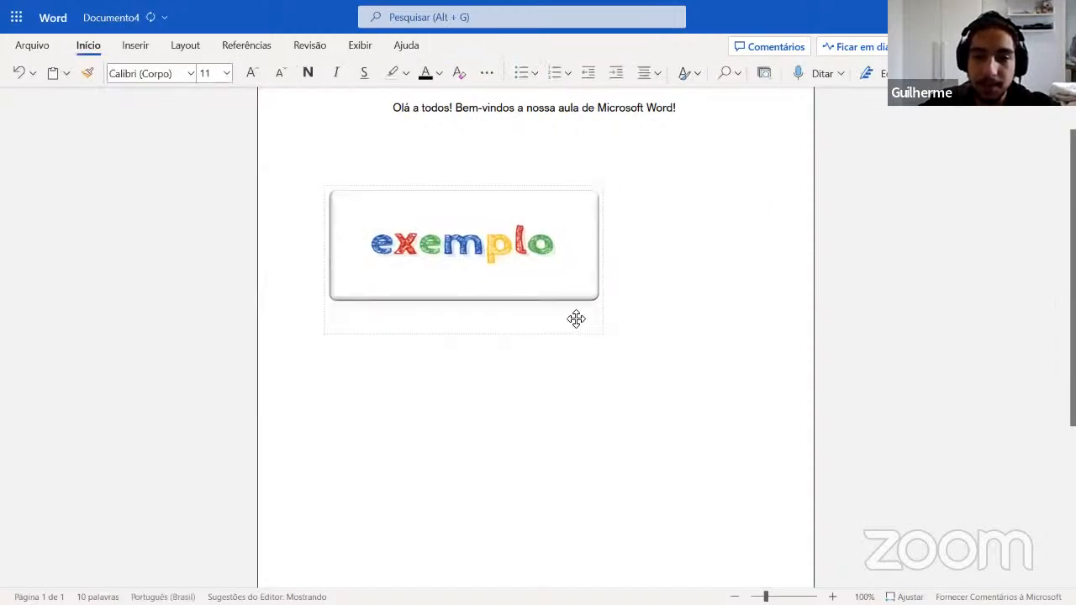
pyautogui.click(547, 242)
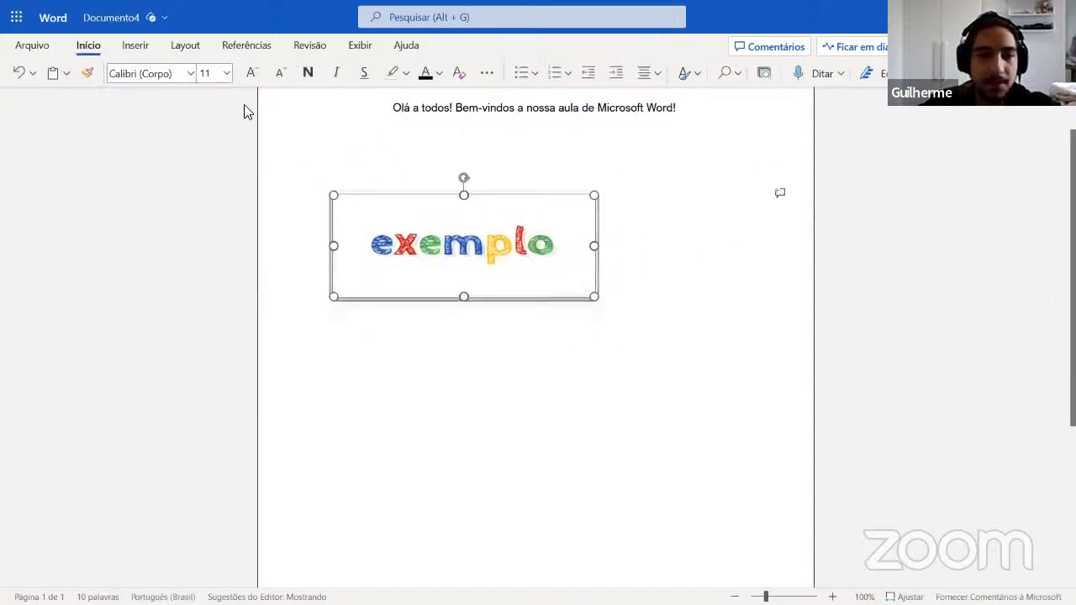
# Step: Apply the rounded black frame style with reflection to the picture and deselect it
pyautogui.click(123, 74)
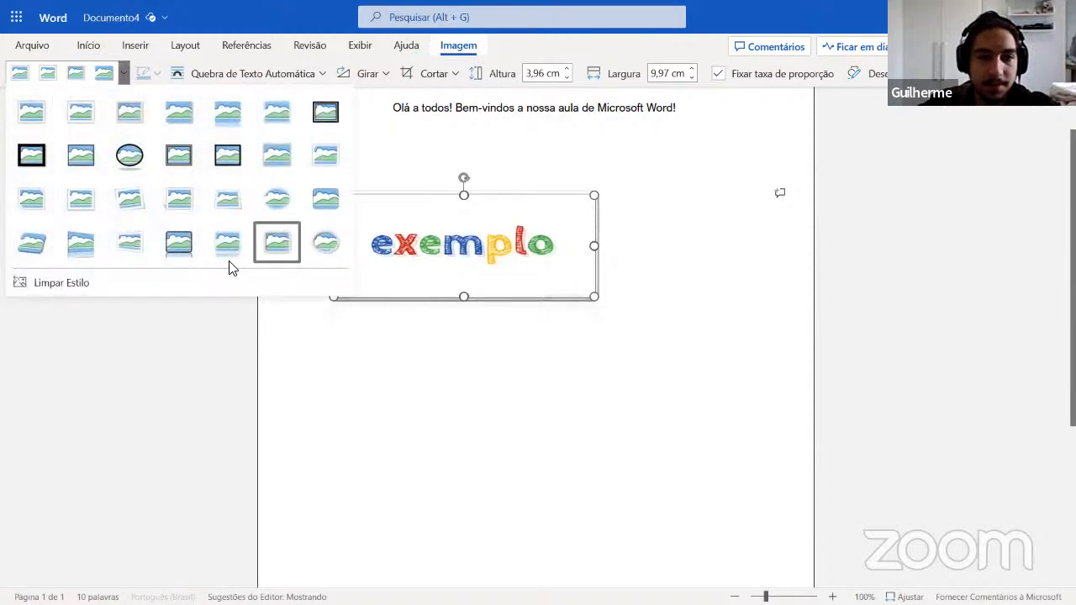
pyautogui.click(196, 253)
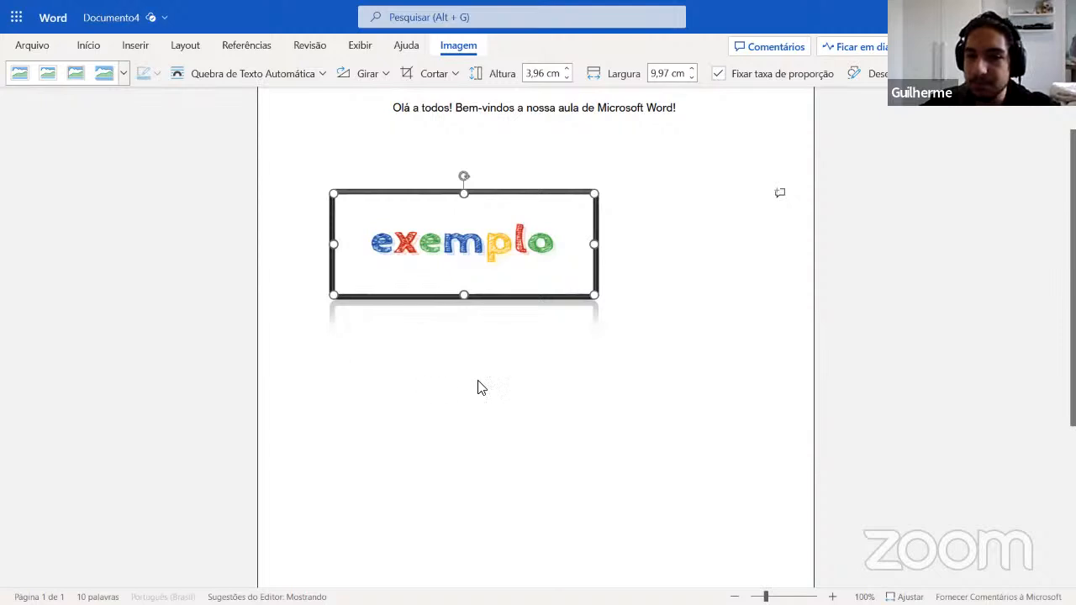
pyautogui.click(631, 312)
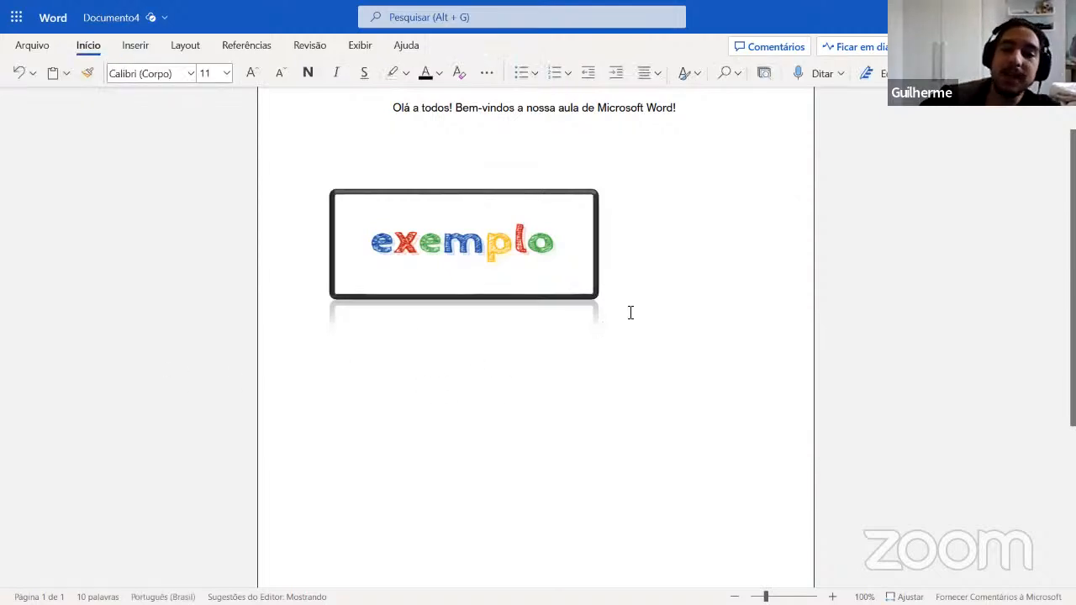
# Step: Apply the simple white frame style with a soft shadow to the picture and deselect it
pyautogui.click(464, 249)
pyautogui.click(123, 73)
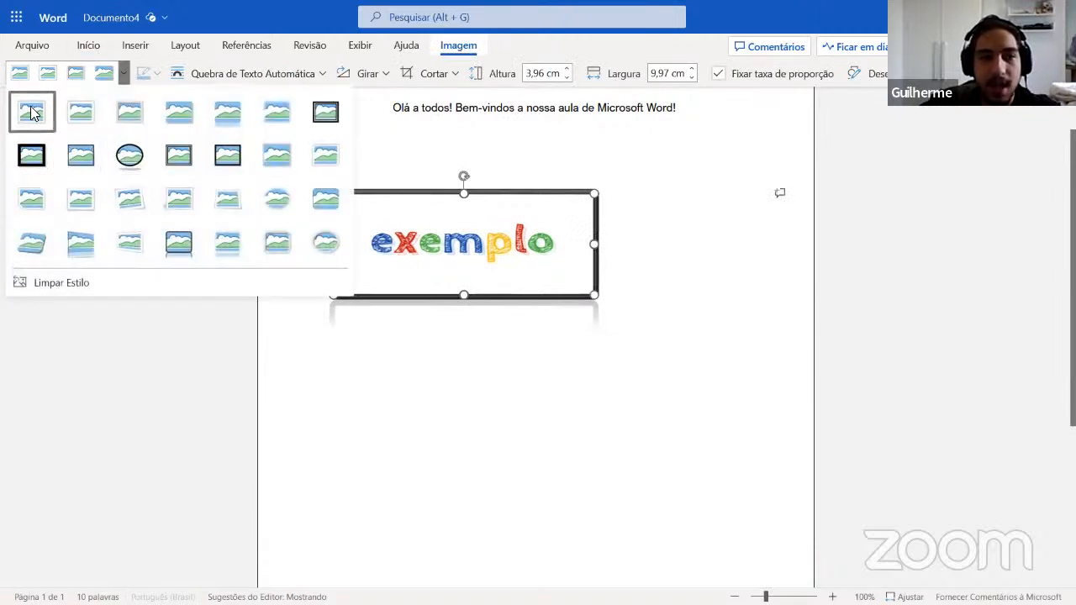
pyautogui.click(32, 112)
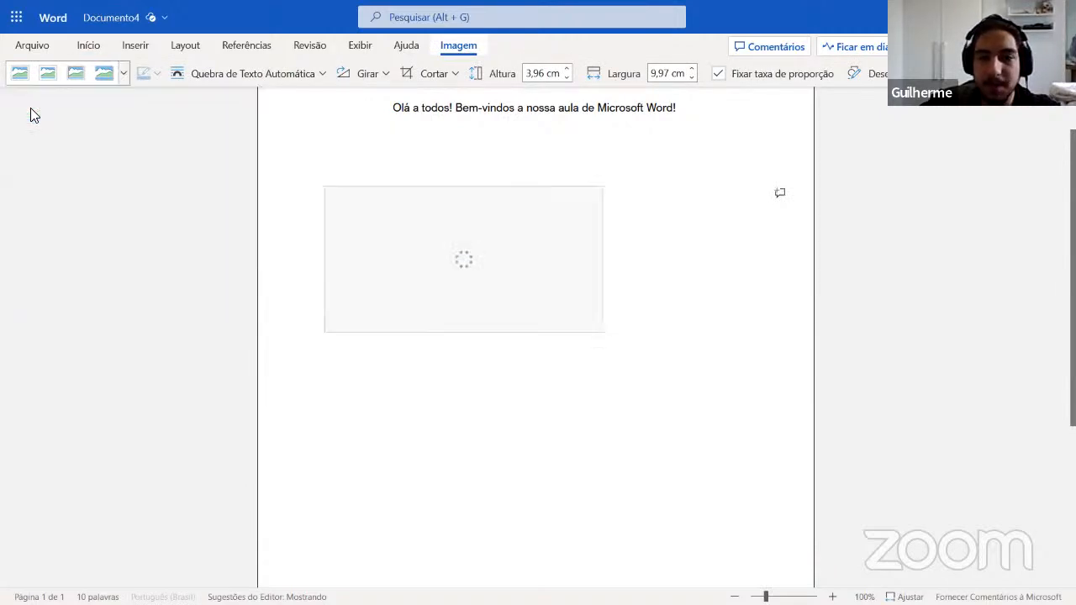
pyautogui.click(701, 221)
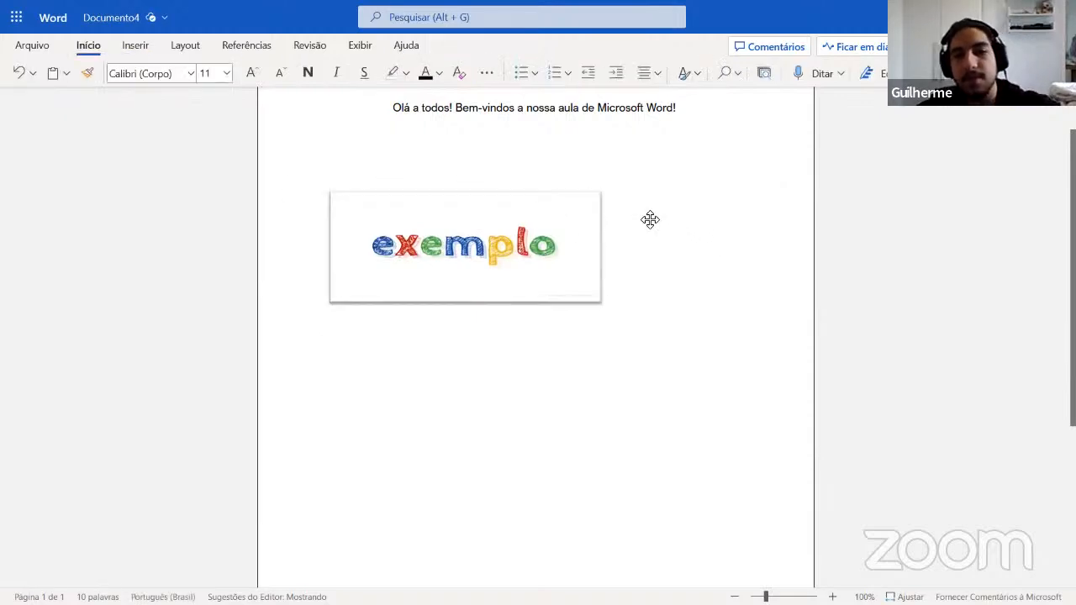
# Step: Clear the style from the "exemplo" picture and deselect it
pyautogui.click(538, 195)
pyautogui.click(124, 74)
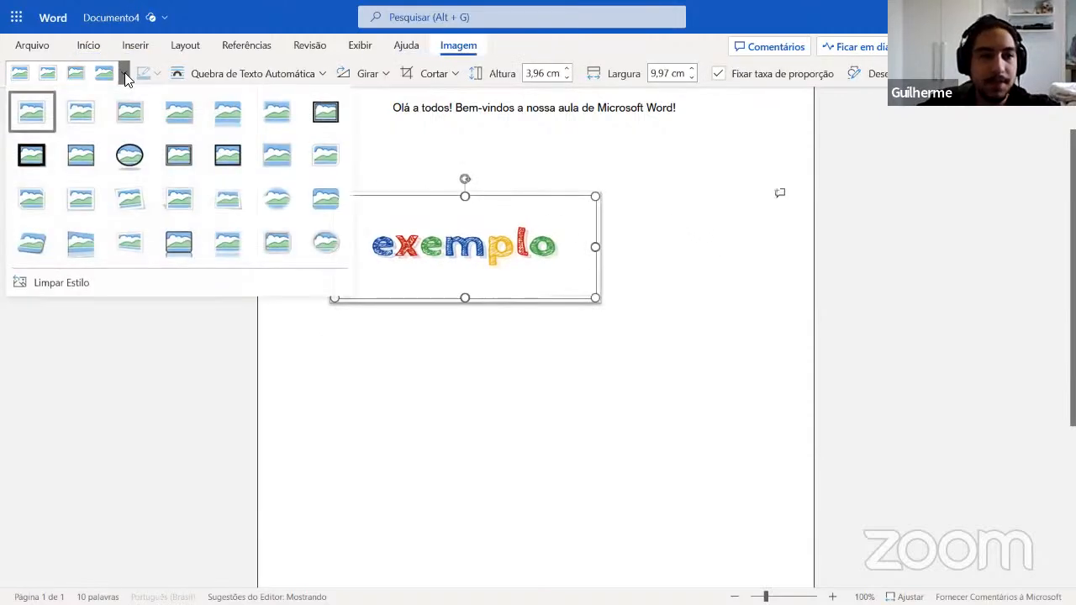
pyautogui.click(76, 293)
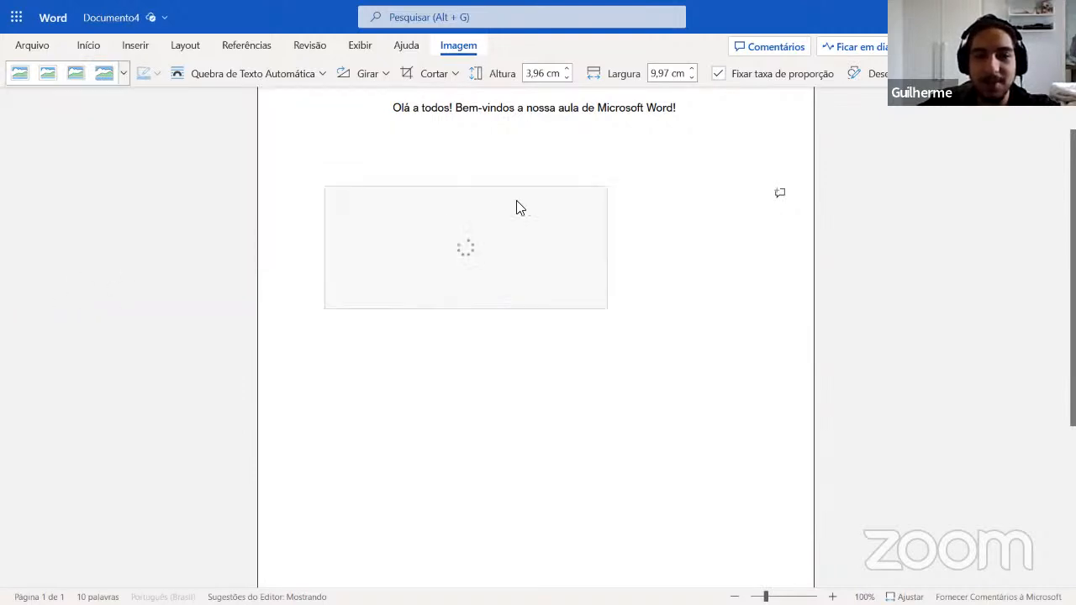
pyautogui.click(461, 271)
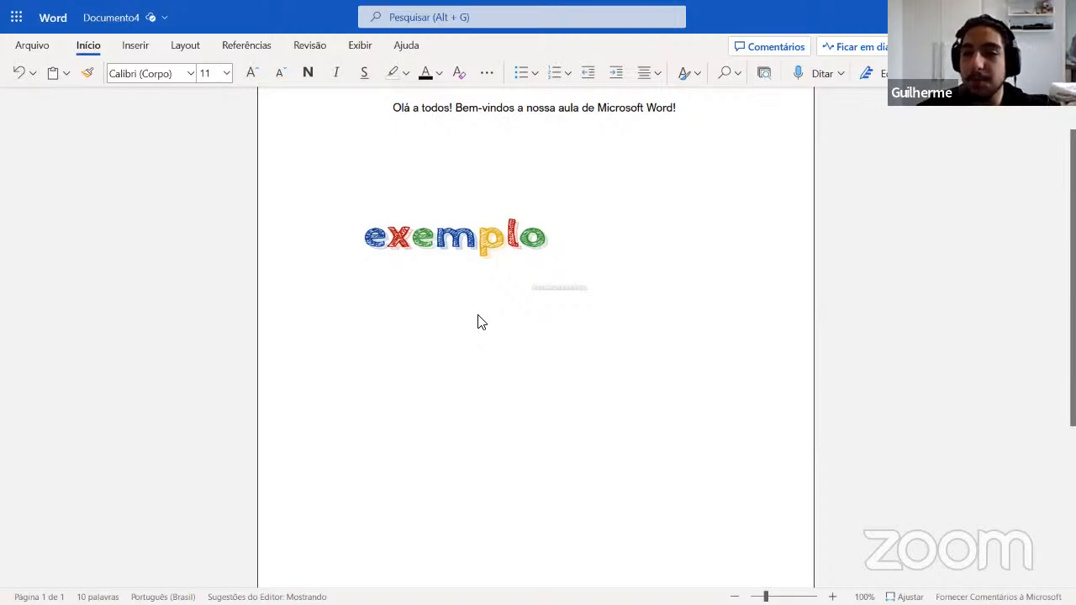
# Step: Advance the presentation in Untitled.pdf to the "Quebra de Páginas e Numeração" slide, read it and return to Documento4.docx
pyautogui.hotkey('alt', 'Tab')
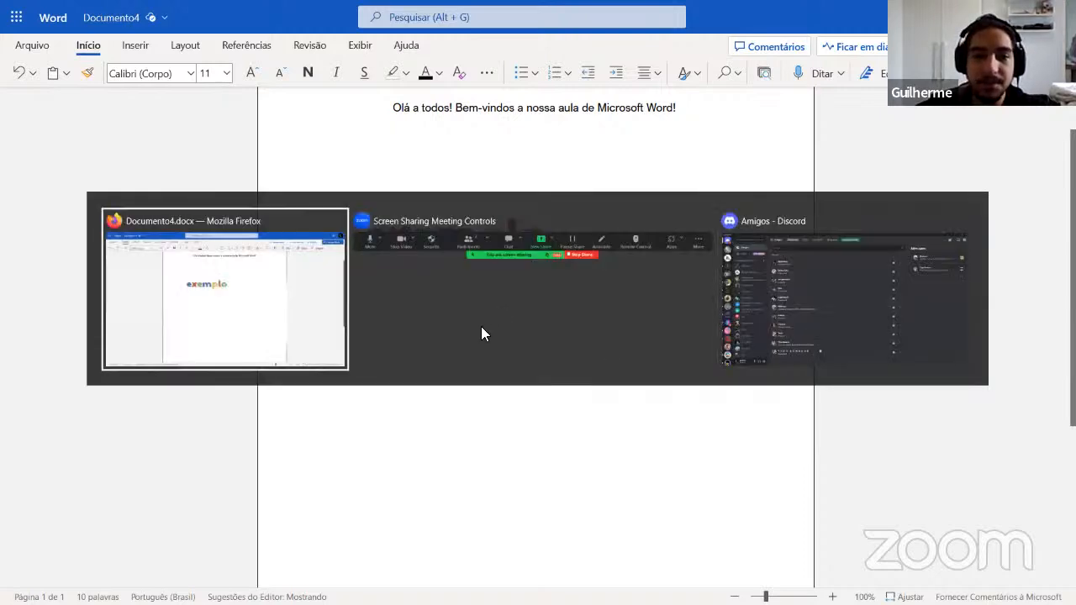
pyautogui.moveTo(316, 17)
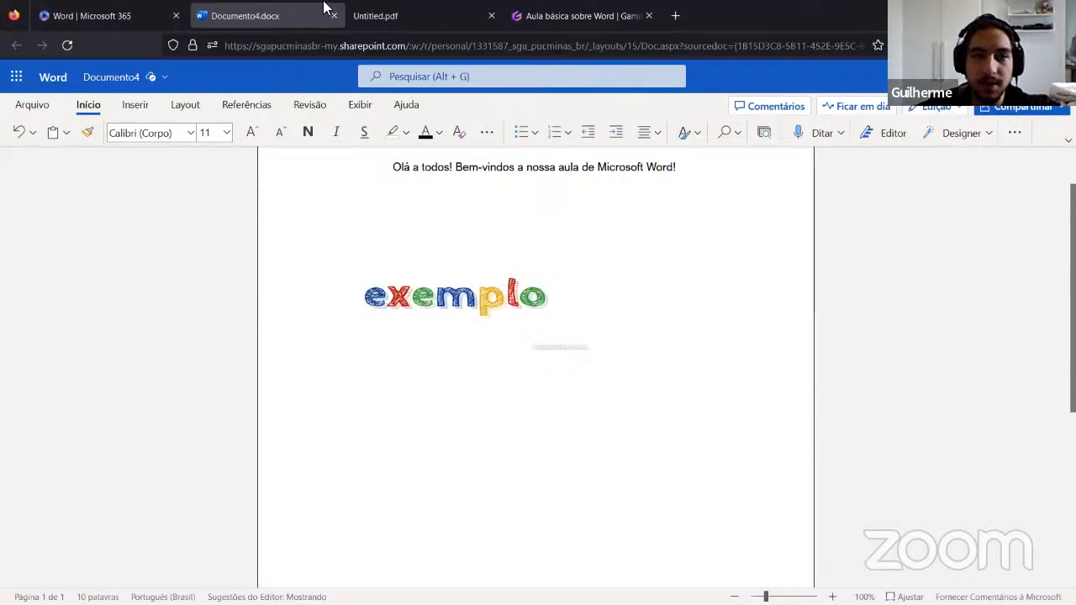
pyautogui.click(374, 15)
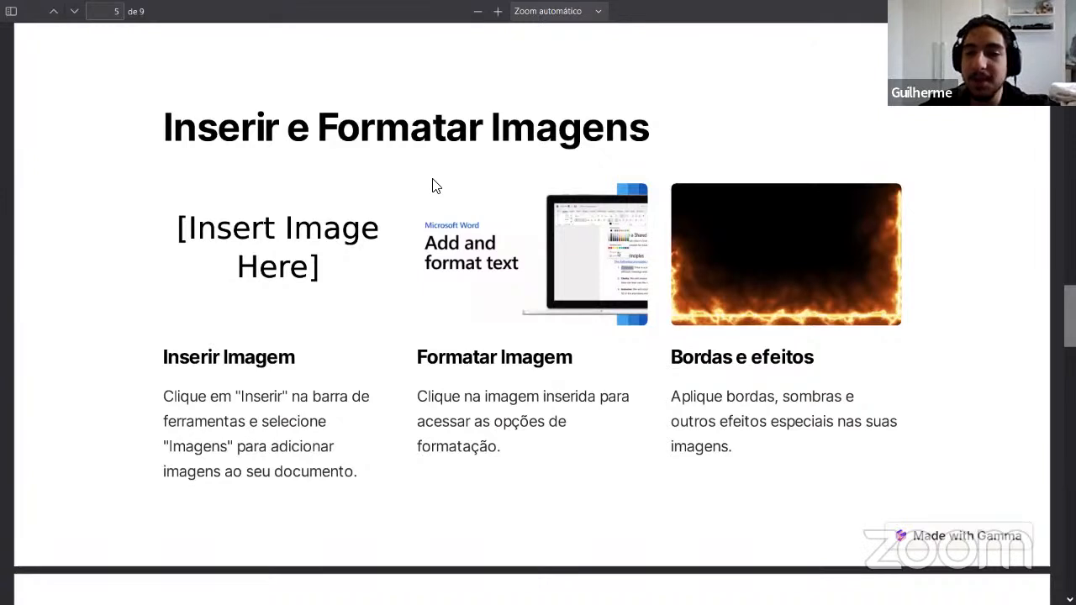
pyautogui.press('Right')
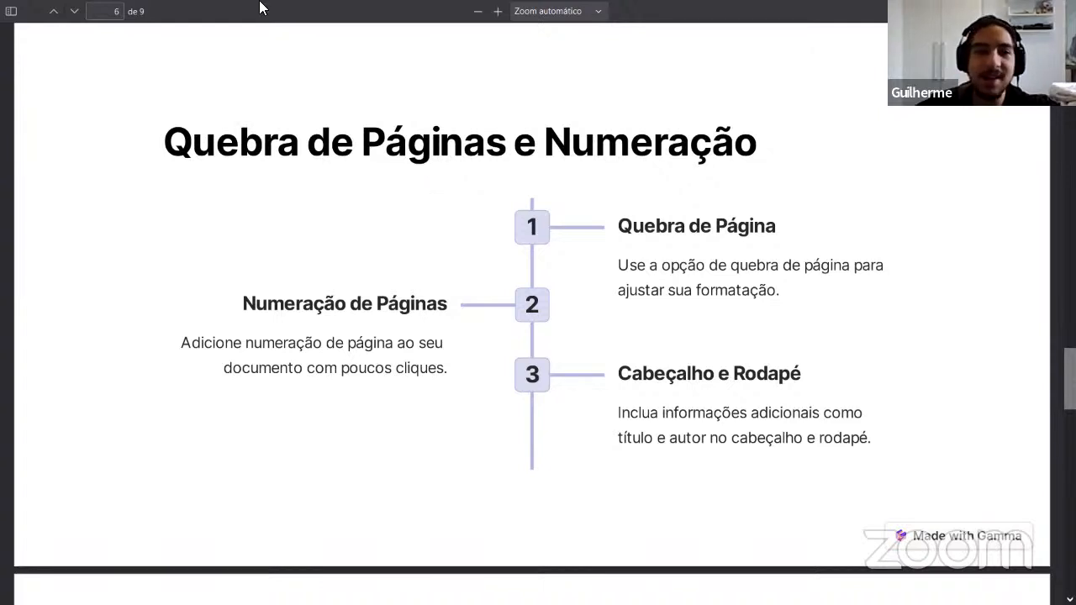
pyautogui.moveTo(157, 12)
pyautogui.click(205, 12)
pyautogui.scroll(-3, 632, 353)
pyautogui.scroll(3, 639, 348)
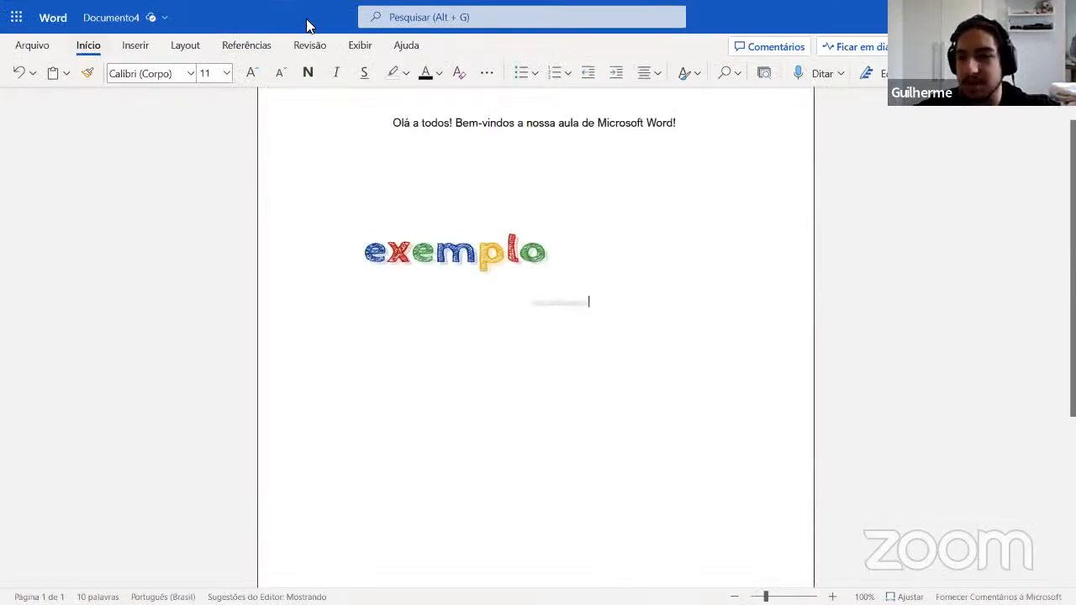
# Step: Insert a page break after the picture and view the added page
pyautogui.moveTo(539, 7)
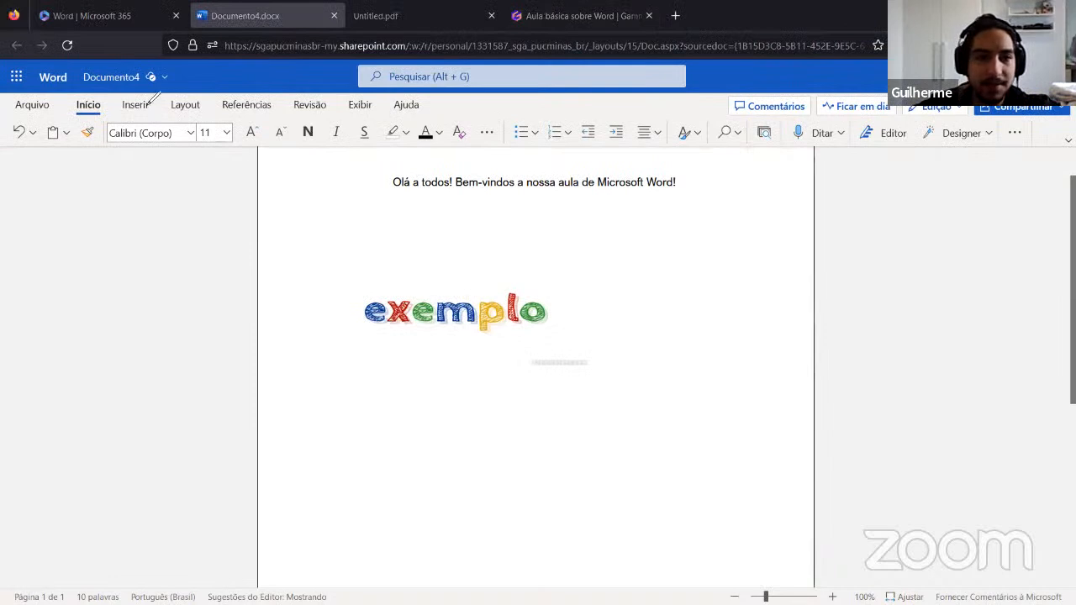
pyautogui.moveTo(165, 102)
pyautogui.mouseDown()
pyautogui.moveTo(143, 95)
pyautogui.moveTo(175, 96)
pyautogui.moveTo(109, 136)
pyautogui.moveTo(168, 92)
pyautogui.moveTo(202, 91)
pyautogui.mouseUp()
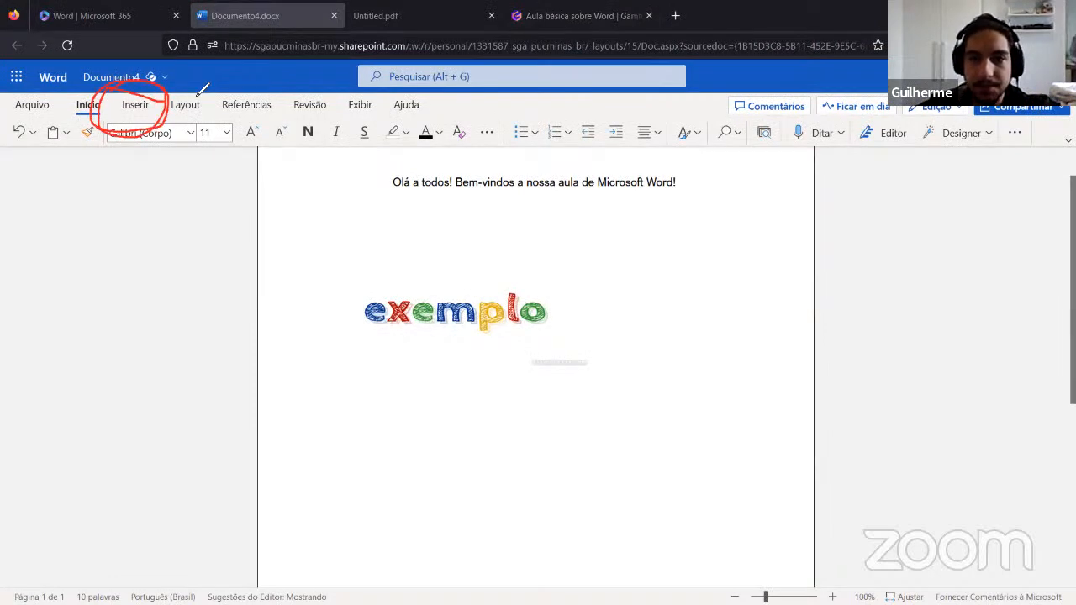
pyautogui.click(134, 45)
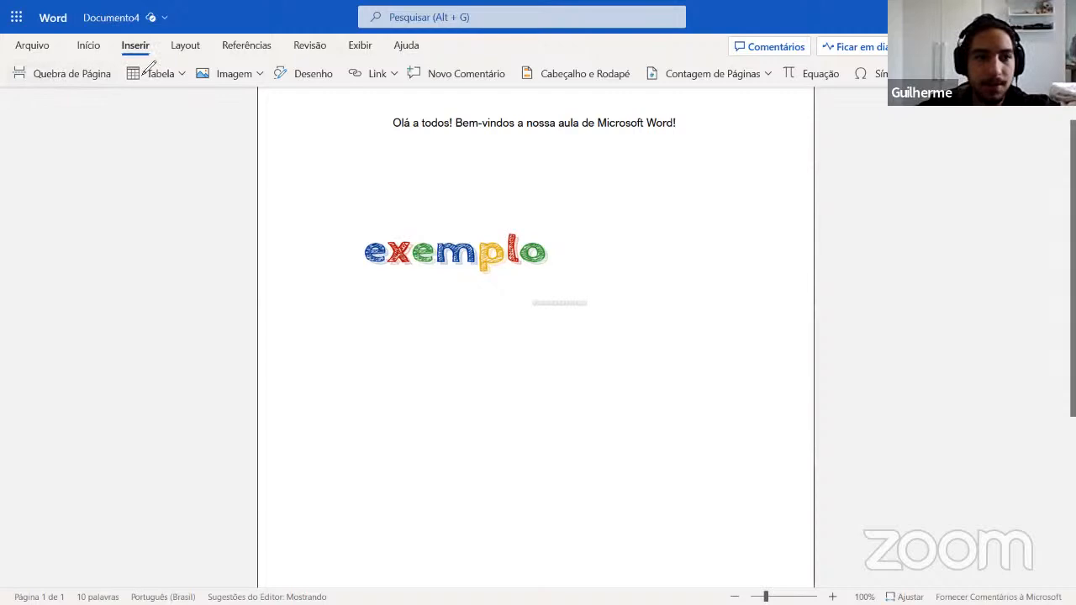
pyautogui.moveTo(144, 75)
pyautogui.mouseDown()
pyautogui.moveTo(109, 101)
pyautogui.moveTo(15, 80)
pyautogui.moveTo(118, 98)
pyautogui.mouseUp()
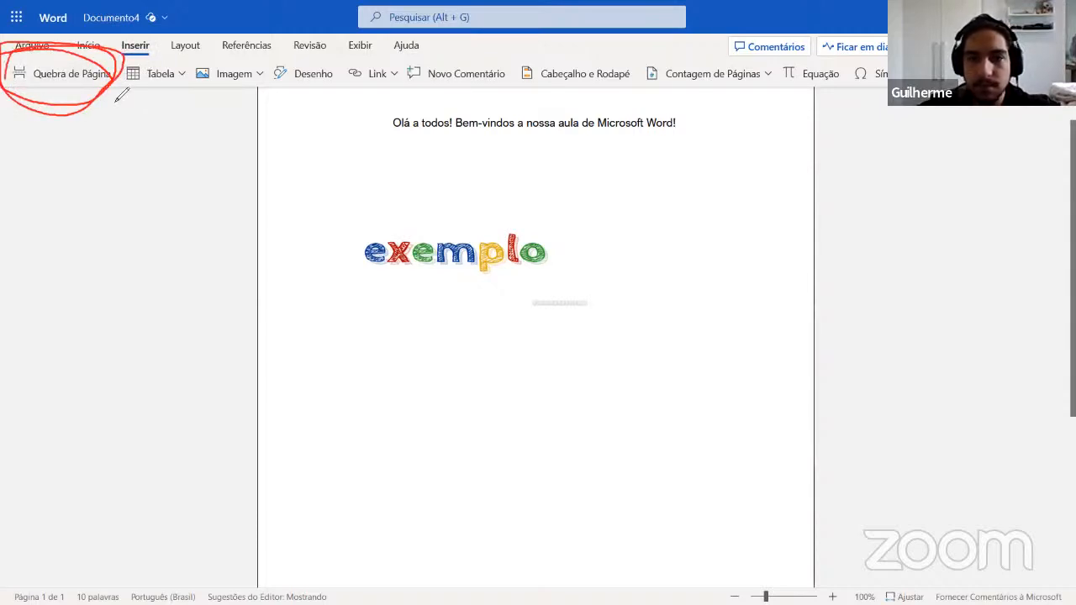
pyautogui.click(44, 78)
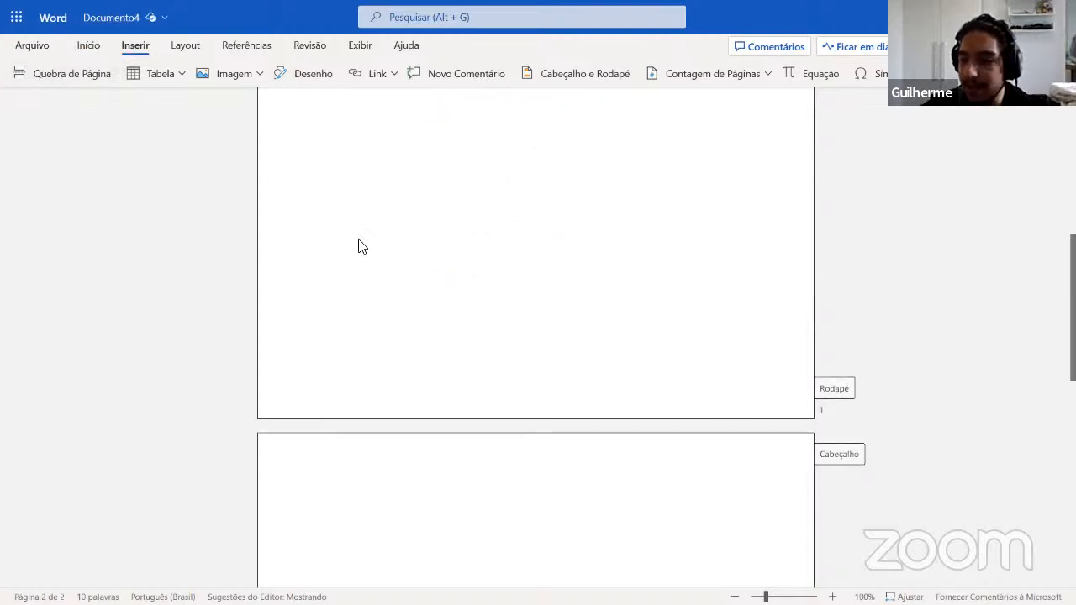
pyautogui.scroll(-7, 358, 246)
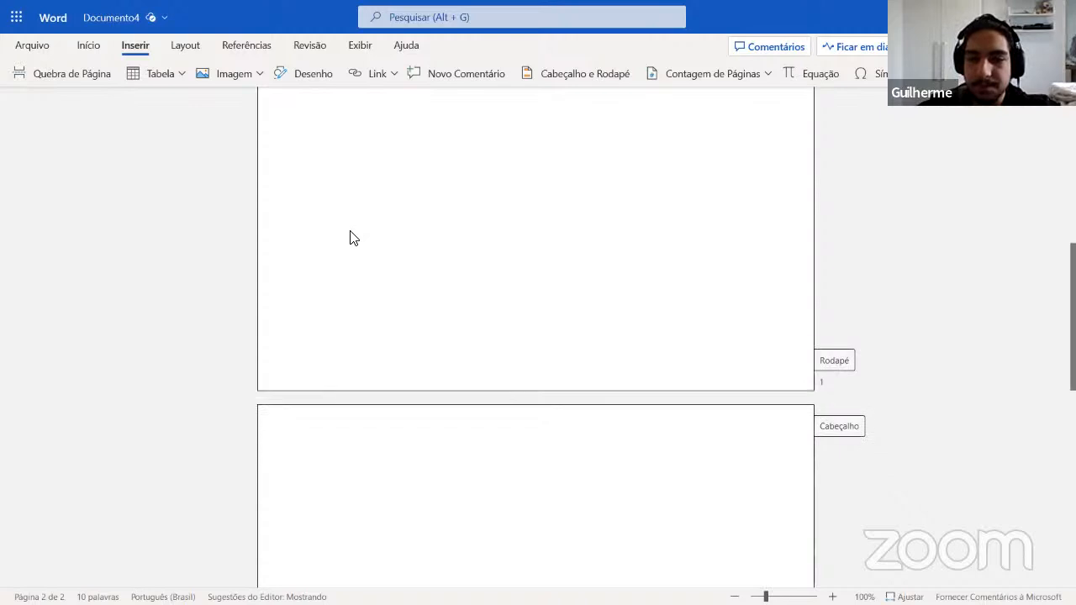
pyautogui.scroll(10, 593, 426)
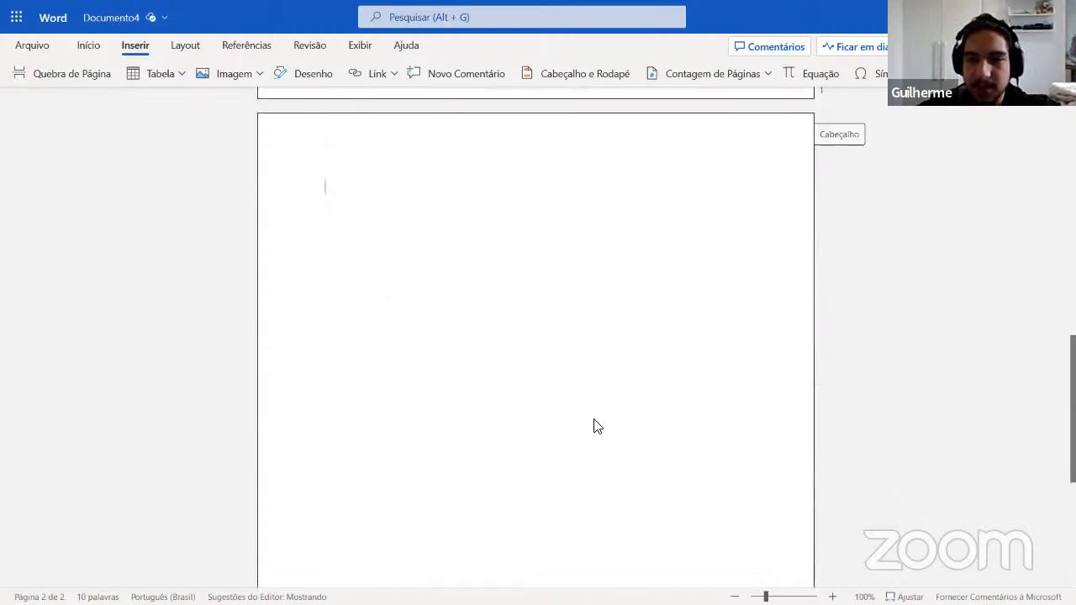
# Step: Insert another page break on the second page and look through the document from the last page back to the first
pyautogui.click(76, 84)
pyautogui.scroll(-8, 505, 328)
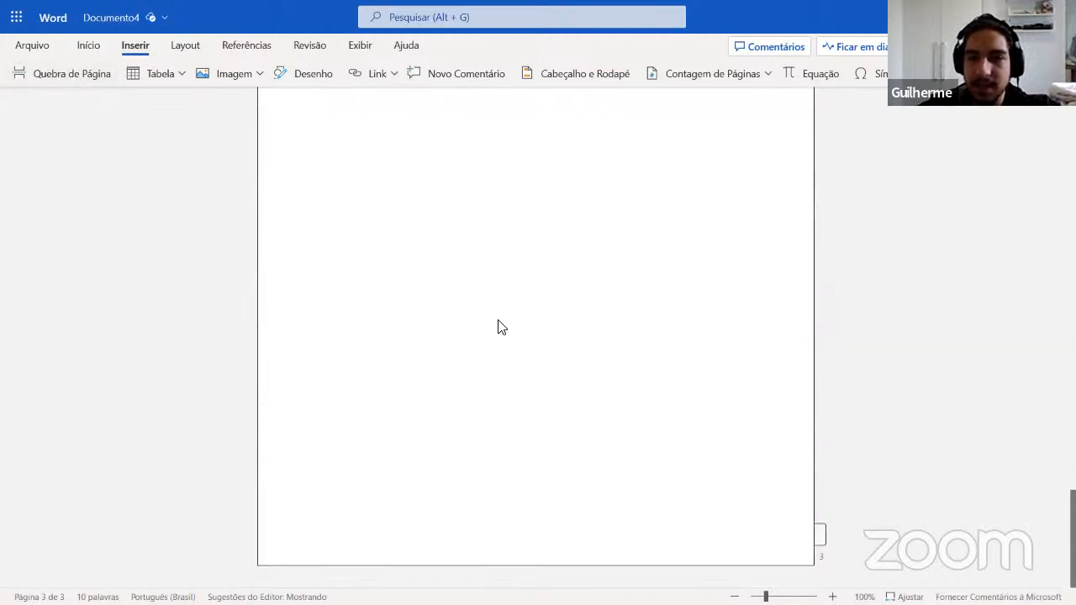
pyautogui.scroll(5, 499, 324)
pyautogui.scroll(6, 498, 323)
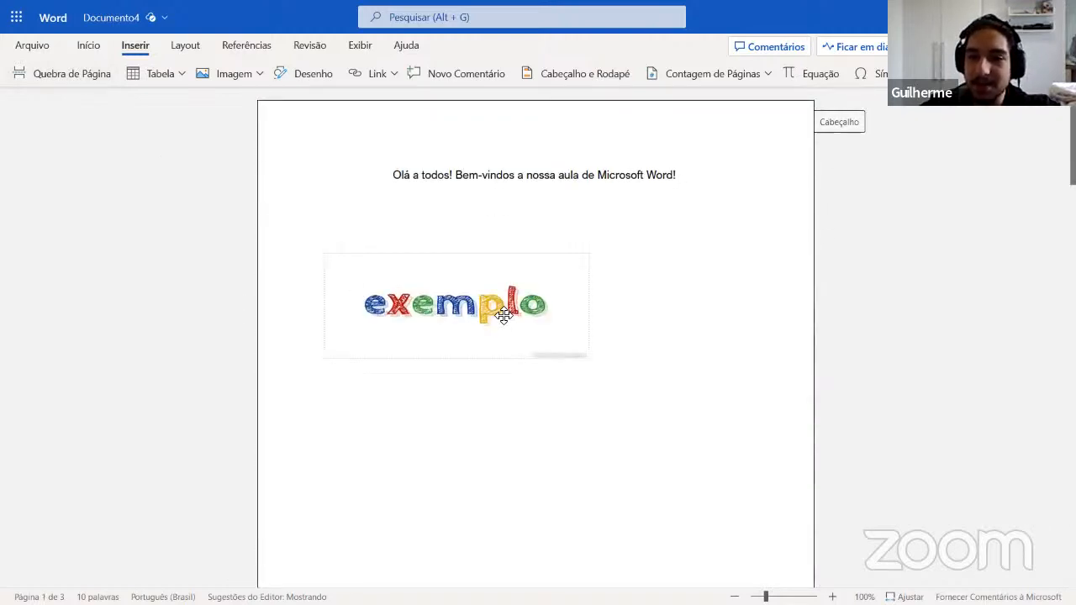
pyautogui.scroll(-3, 550, 337)
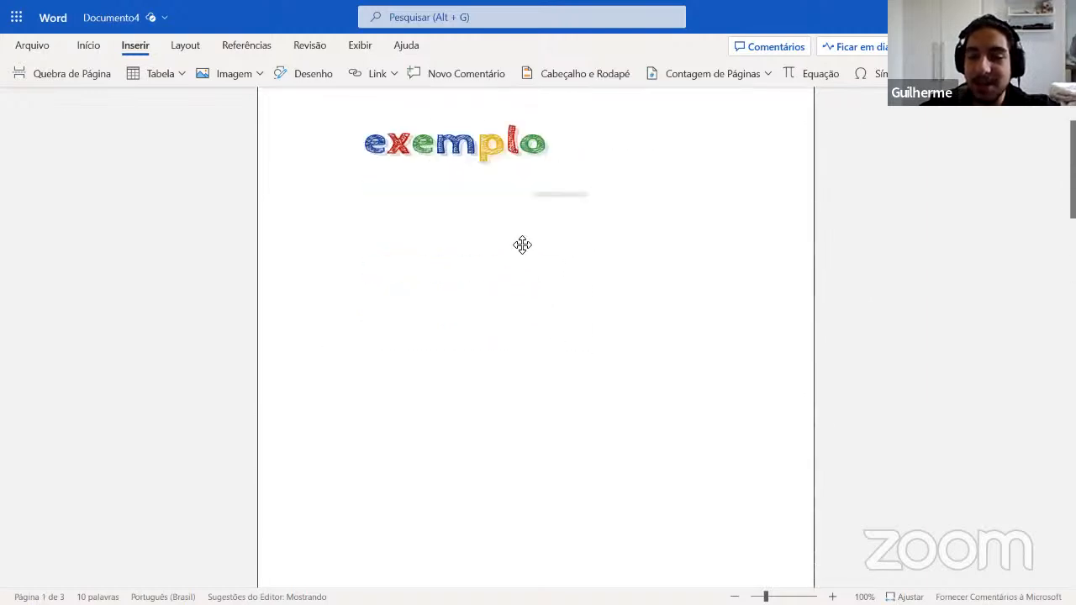
pyautogui.scroll(2, 525, 248)
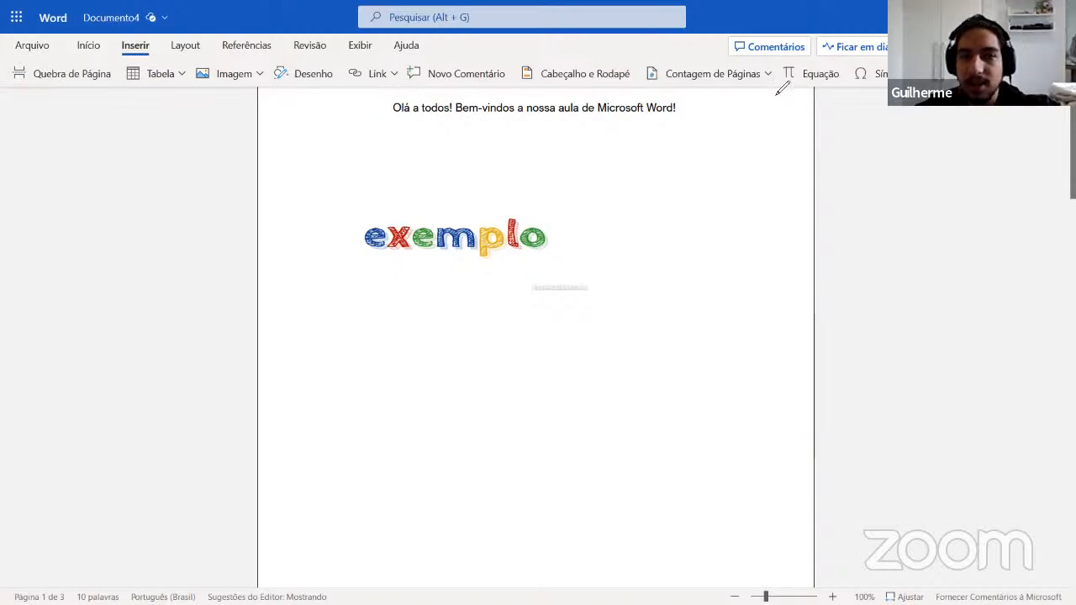
# Step: Add page numbers at the right side of the footer and return to the document body
pyautogui.moveTo(747, 55); pyautogui.dragTo(766, 76)
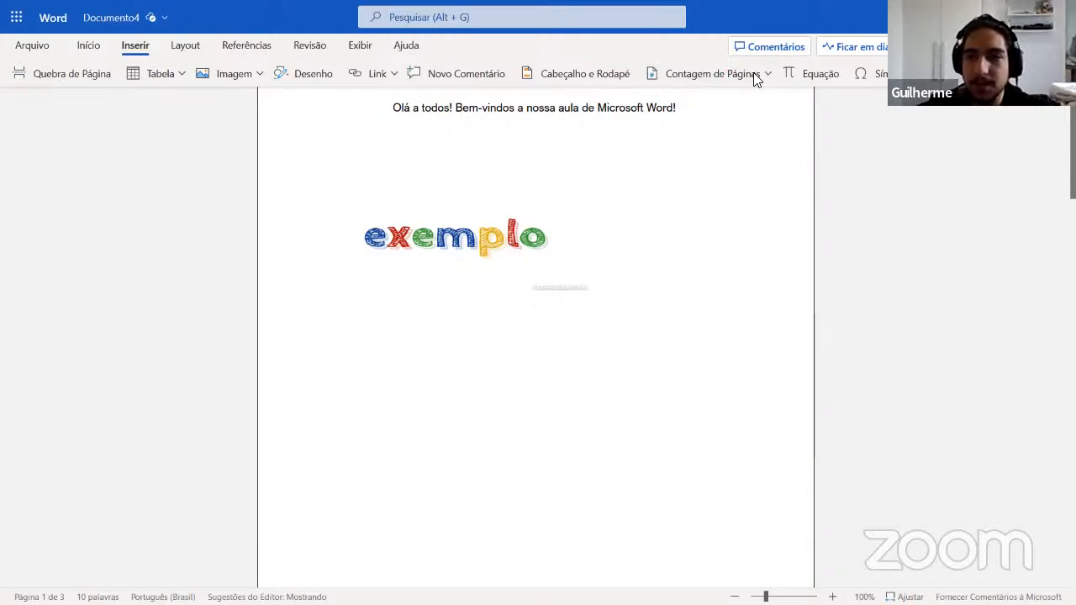
pyautogui.click(743, 74)
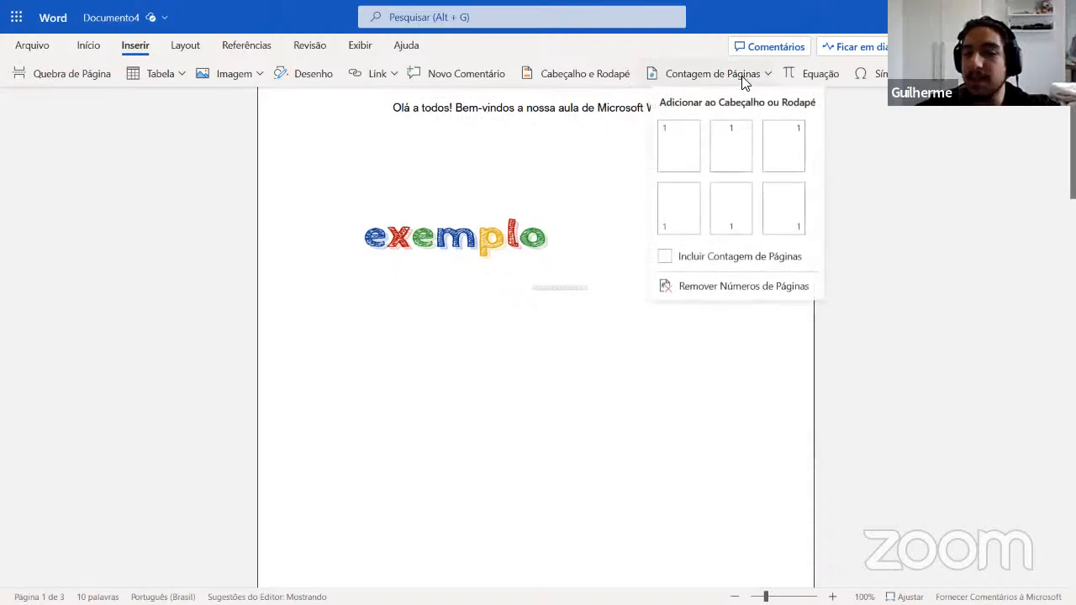
pyautogui.click(789, 210)
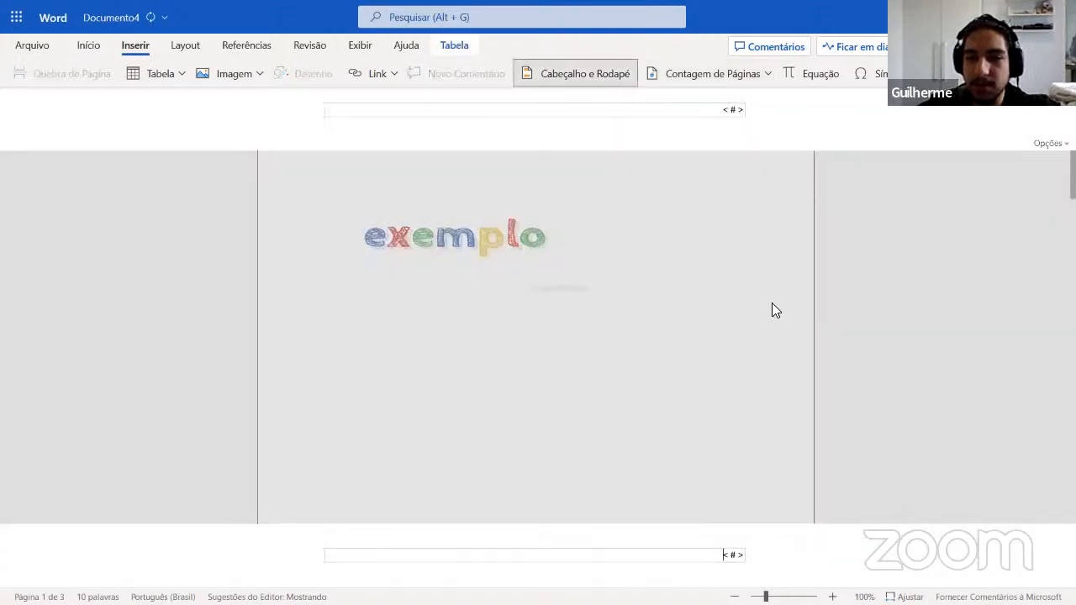
pyautogui.click(760, 456)
pyautogui.scroll(-5, 714, 402)
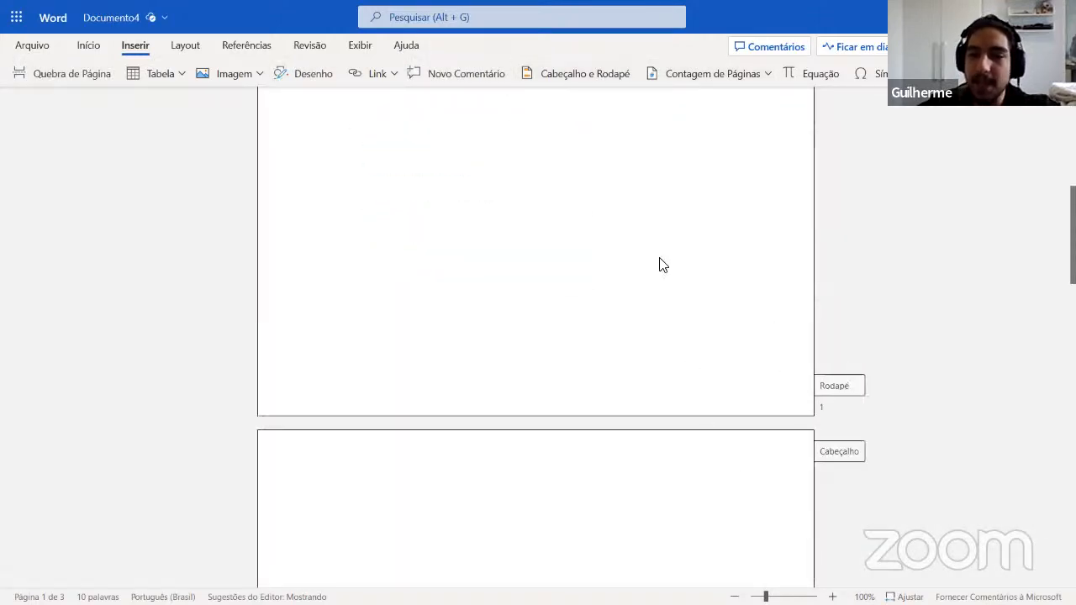
pyautogui.scroll(5, 538, 342)
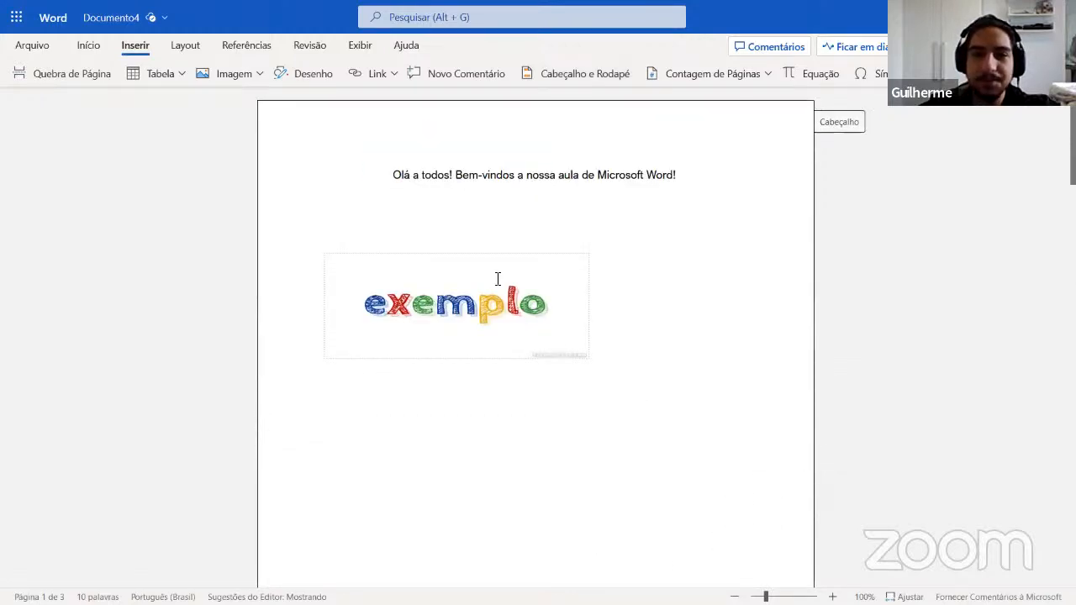
# Step: Advance the presentation in Untitled.pdf to the "Tabulação" slide, read it and return to Documento4.docx
pyautogui.click(380, 12)
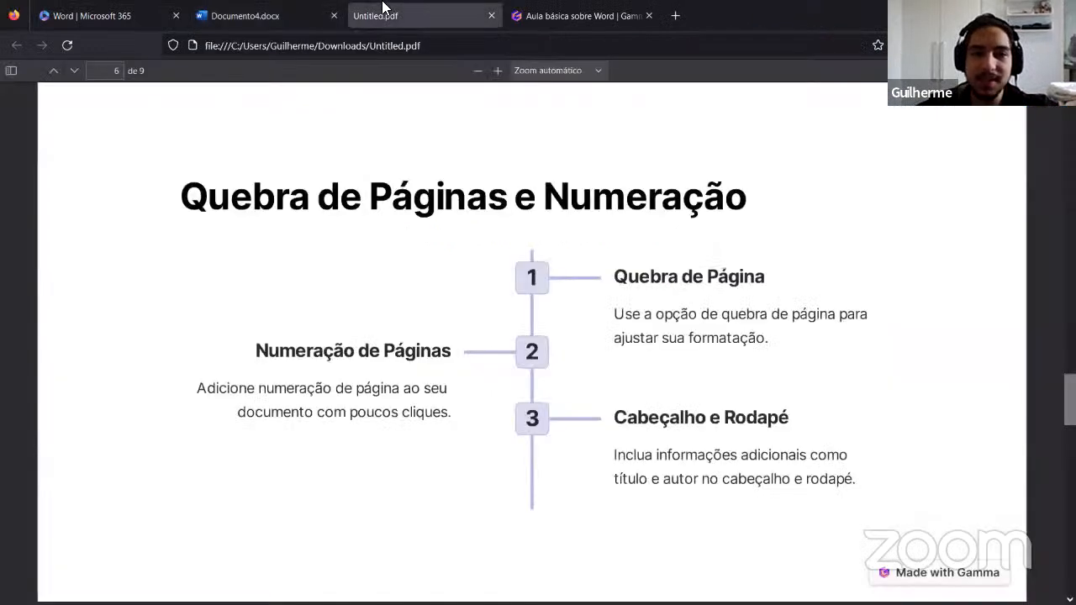
pyautogui.scroll(-5, 760, 334)
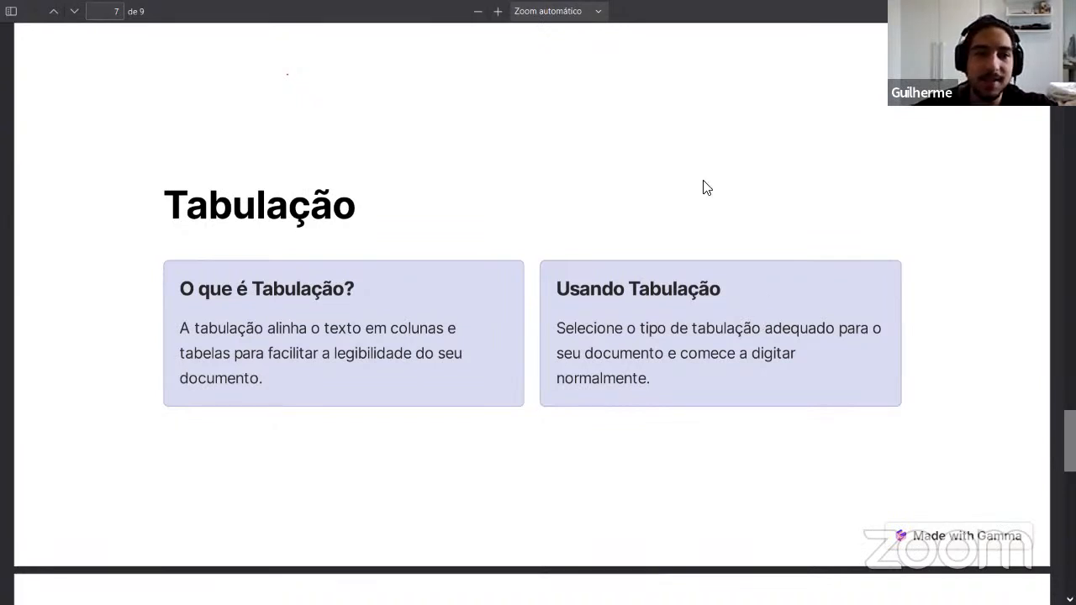
pyautogui.hotkey('alt', 'Tab')
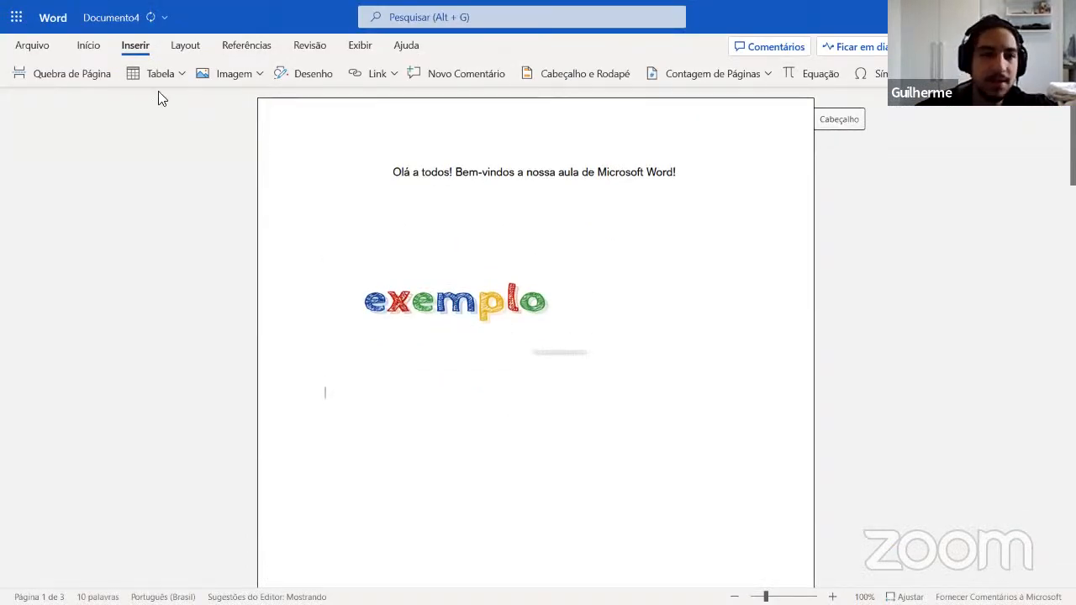
# Step: Insert a table with nine columns and five rows below the picture on the first page
pyautogui.scroll(-1, 158, 93)
pyautogui.click(117, 48)
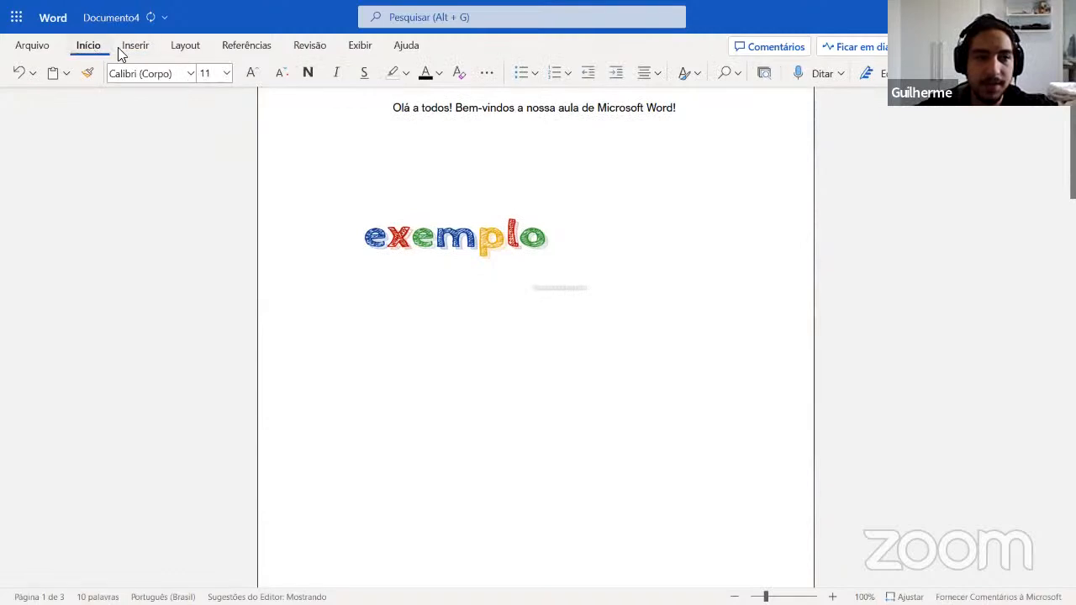
pyautogui.click(135, 47)
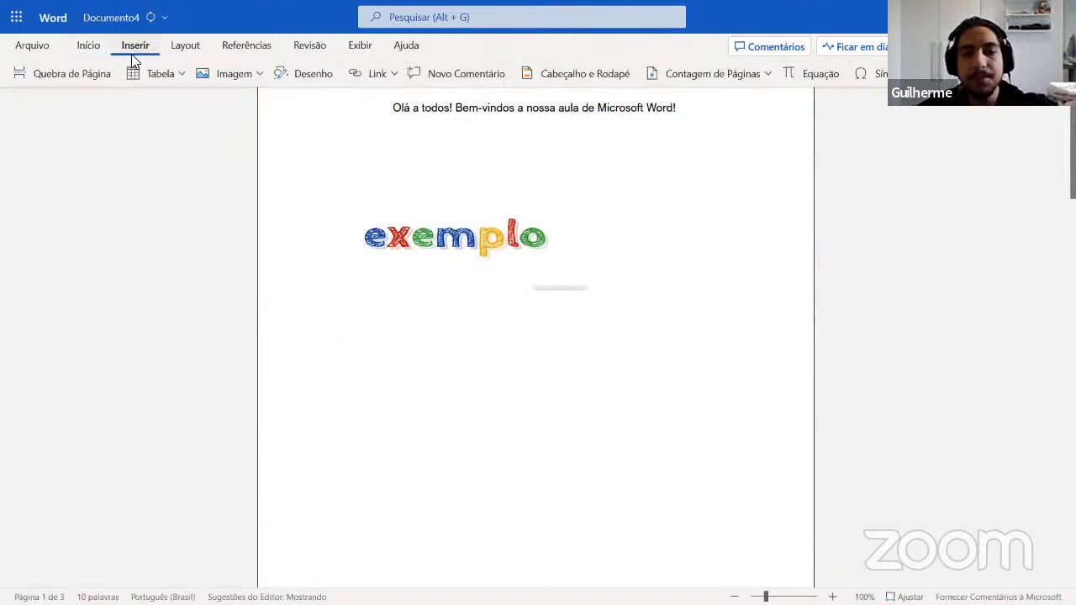
pyautogui.click(151, 75)
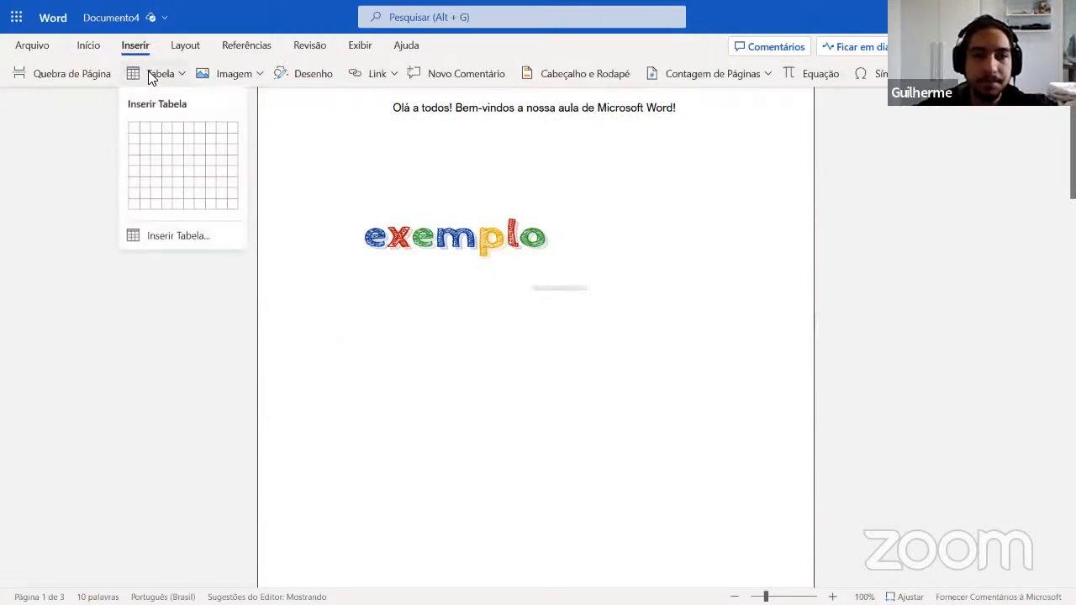
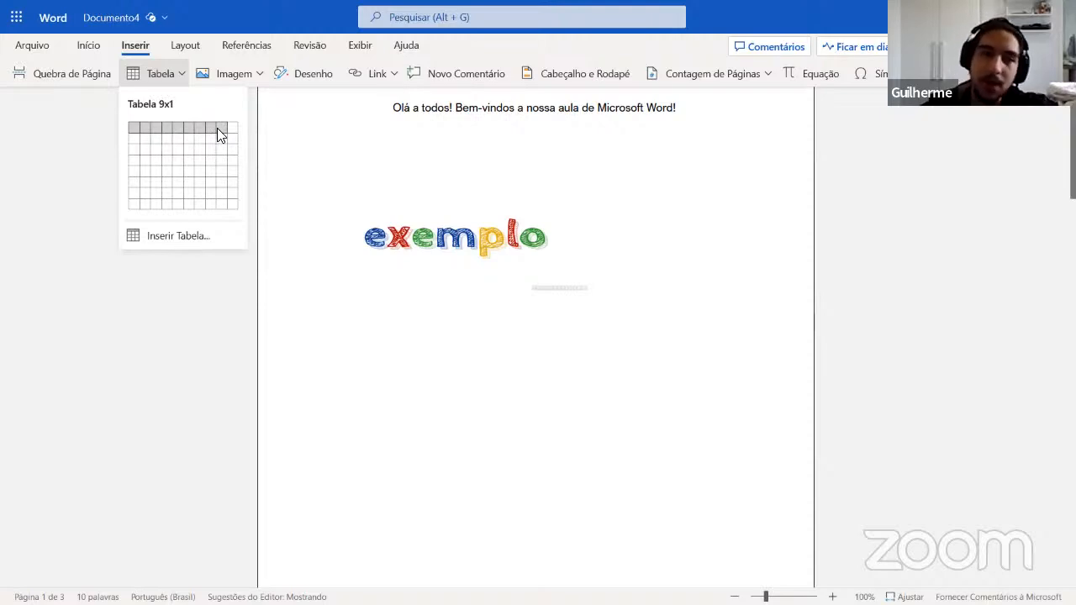
pyautogui.click(224, 171)
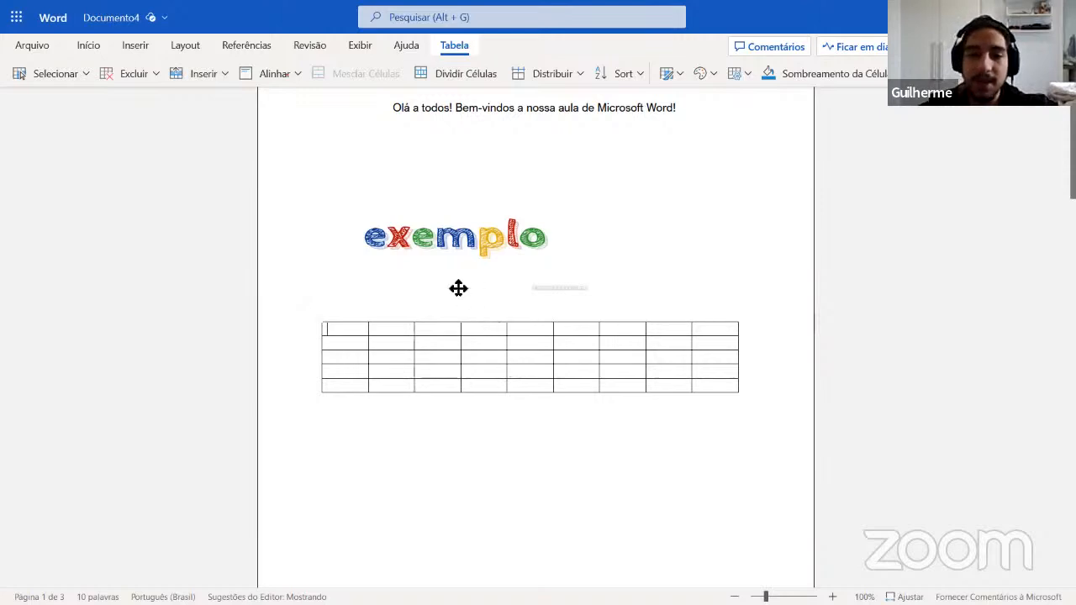
# Step: Enter the sample texts seww, e, wewewewewew, wewe and wewe in five scattered cells of the table
pyautogui.write('seww')
pyautogui.click(394, 343)
pyautogui.write('e')
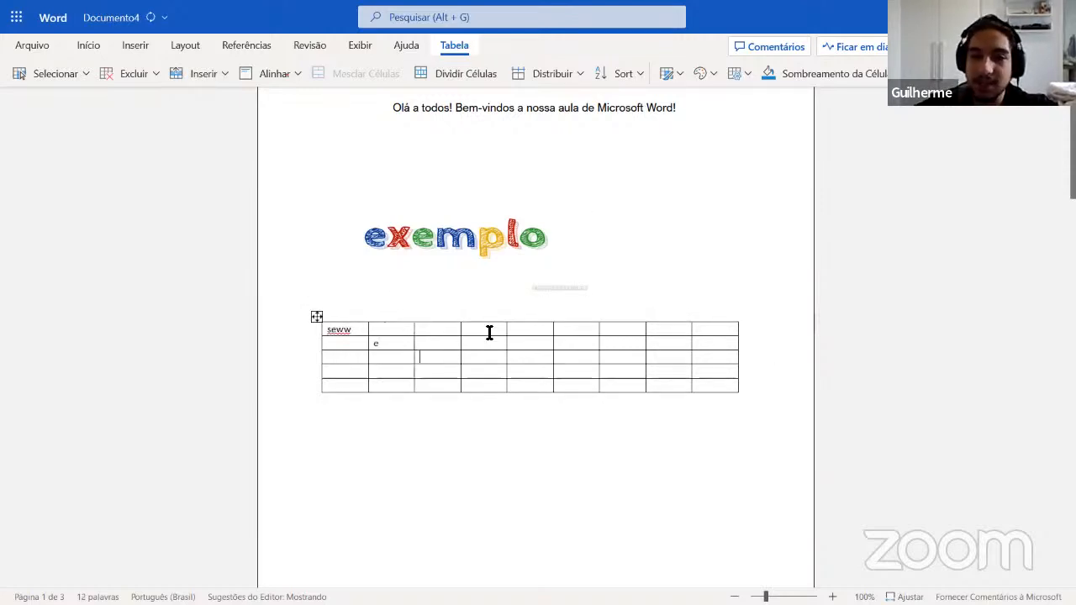
pyautogui.click(489, 332)
pyautogui.write('wewewewewew')
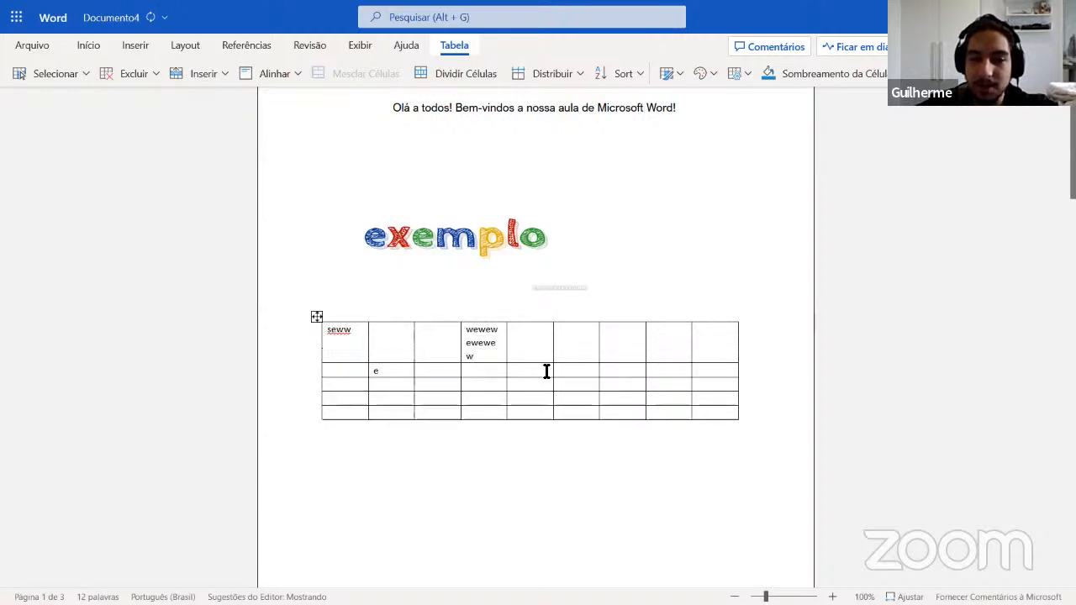
pyautogui.click(546, 370)
pyautogui.write('wewe')
pyautogui.click(574, 400)
pyautogui.write('wewe')
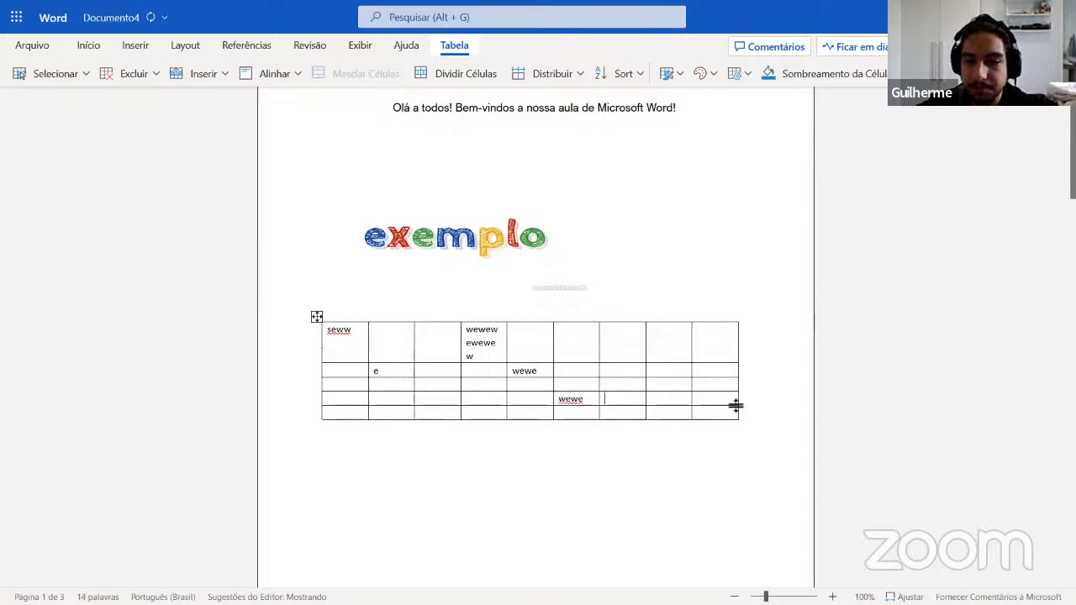
# Step: Clear the contents of all table cells, keeping the empty grid
pyautogui.moveTo(731, 413); pyautogui.dragTo(636, 396)
pyautogui.click(748, 424)
pyautogui.moveTo(715, 410); pyautogui.dragTo(337, 335)
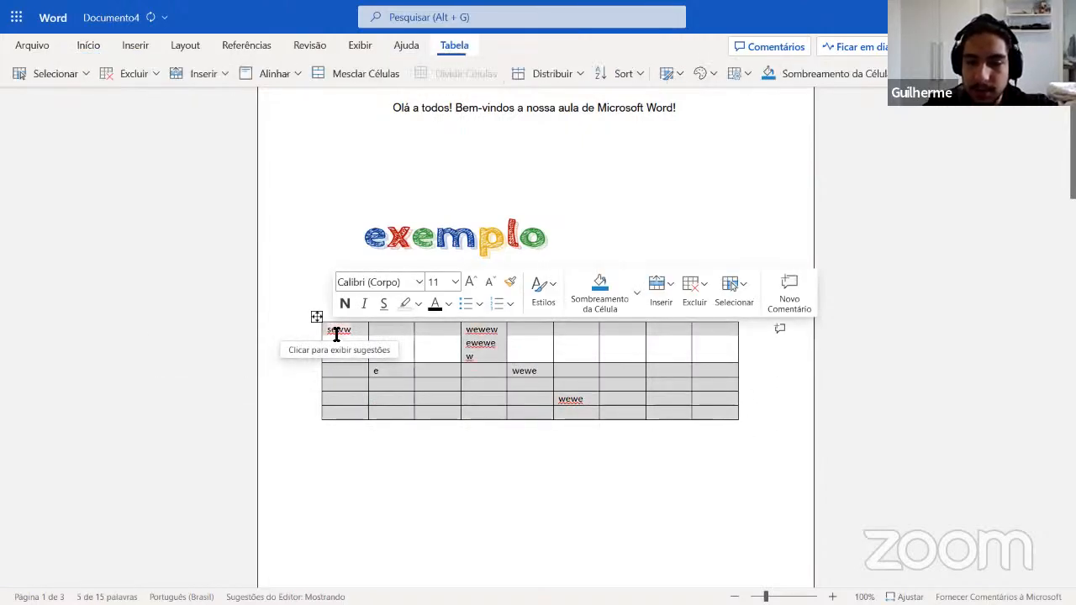
pyautogui.press('Delete')
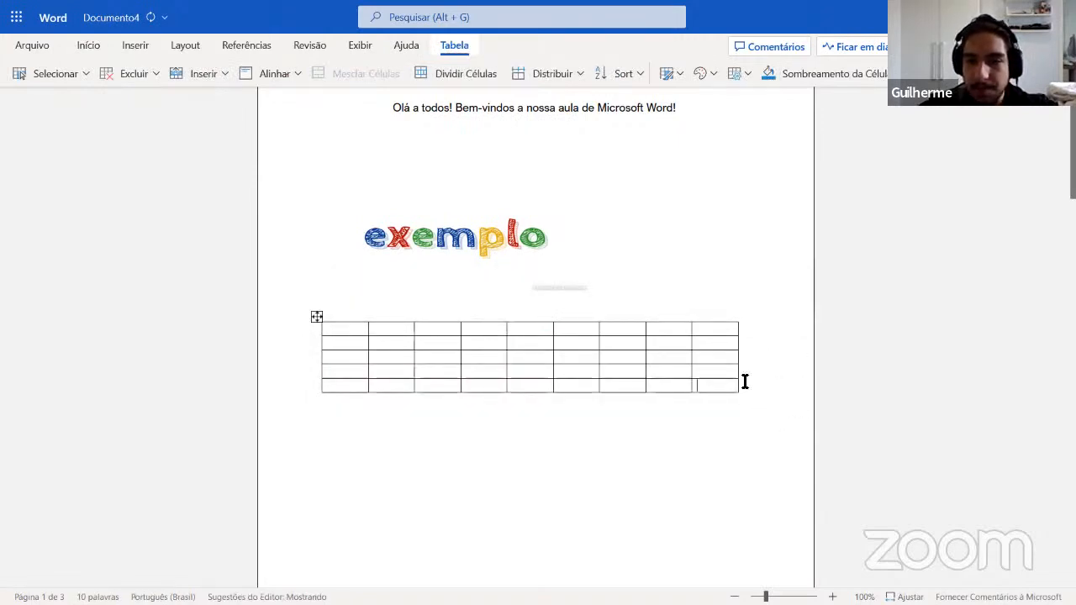
# Step: Shift the border between the table's seventh and eighth columns to narrow the seventh column
pyautogui.moveTo(697, 370); pyautogui.dragTo(300, 320)
pyautogui.click(328, 314)
pyautogui.click(316, 324)
pyautogui.click(325, 296)
pyautogui.click(349, 331)
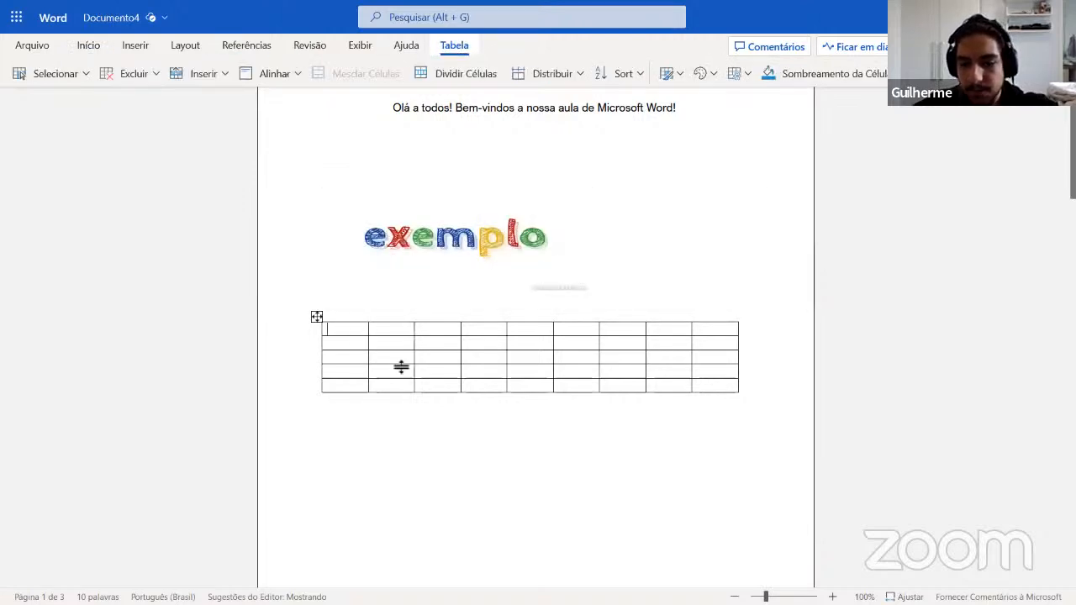
pyautogui.click(497, 371)
pyautogui.moveTo(741, 389); pyautogui.dragTo(512, 342)
pyautogui.moveTo(701, 386)
pyautogui.mouseDown()
pyautogui.moveTo(668, 334)
pyautogui.moveTo(616, 327)
pyautogui.mouseUp()
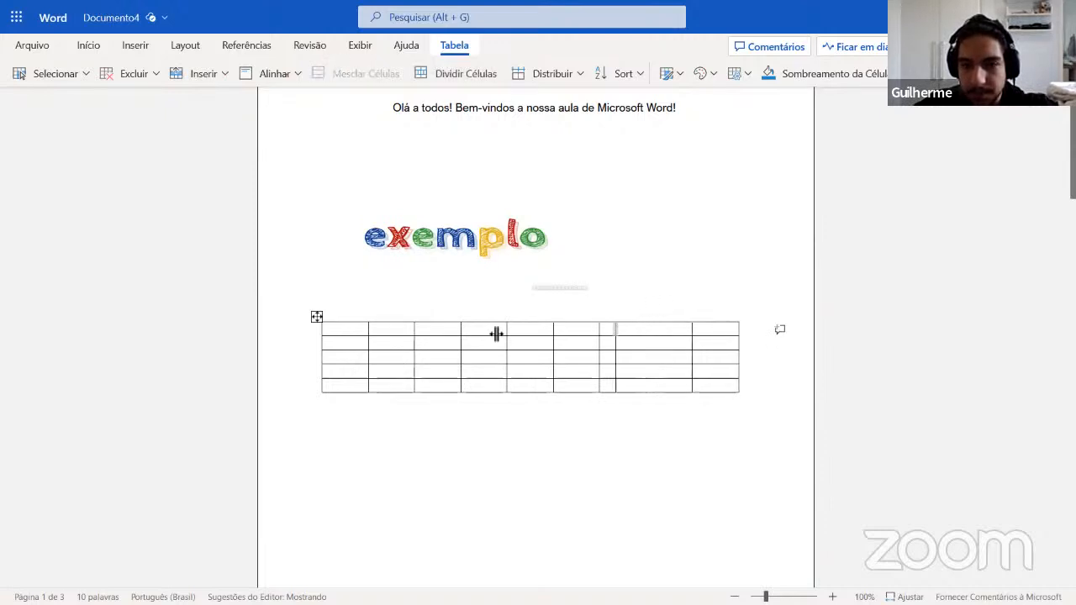
# Step: Select the whole table below the picture and delete it
pyautogui.click(317, 319)
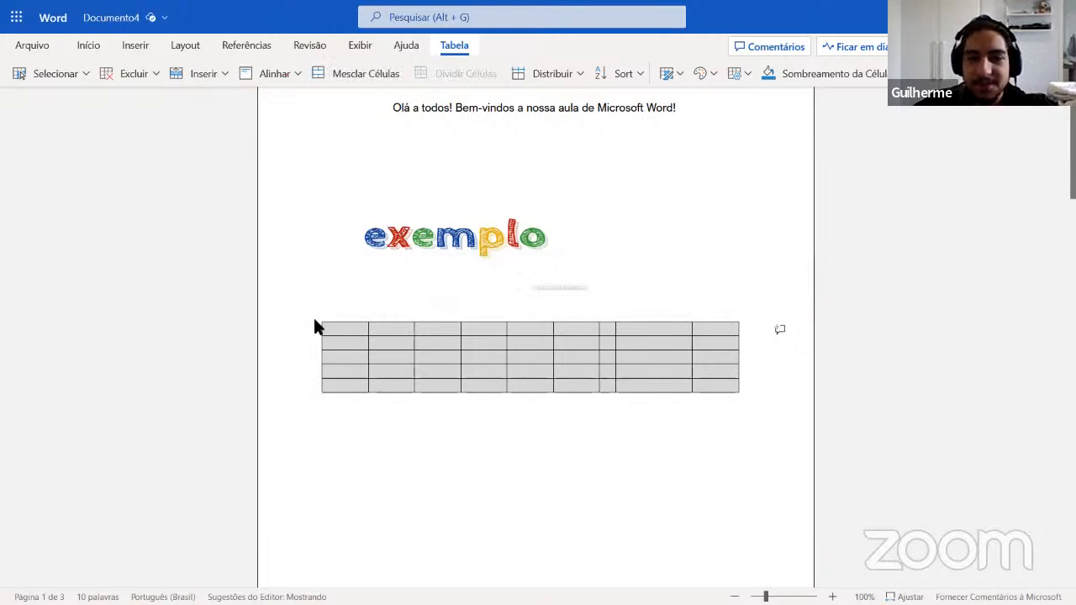
pyautogui.rightClick(316, 326)
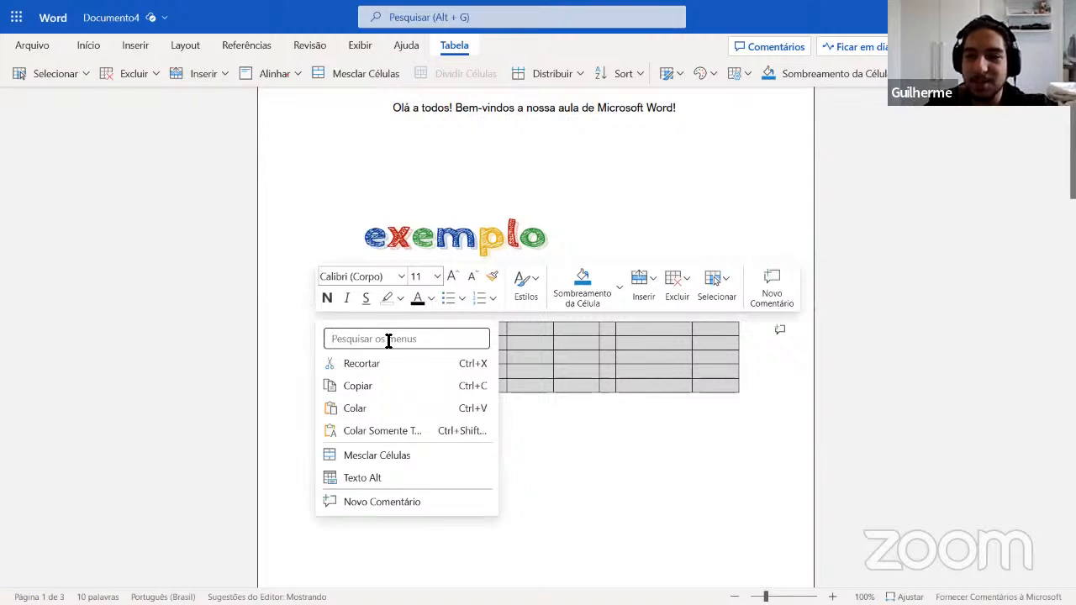
pyautogui.press('Escape')
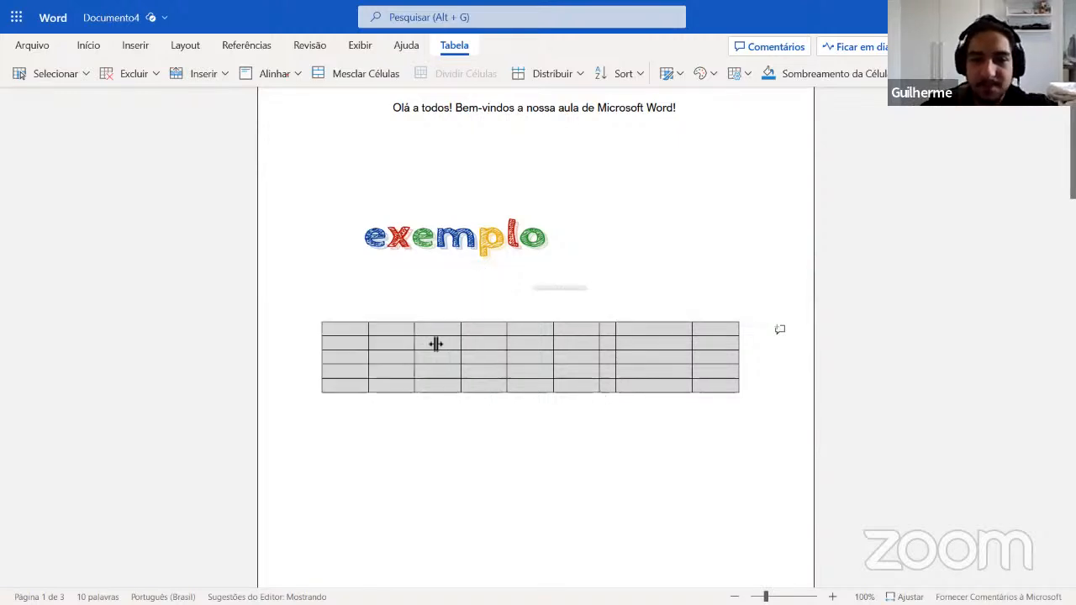
pyautogui.rightClick(360, 333)
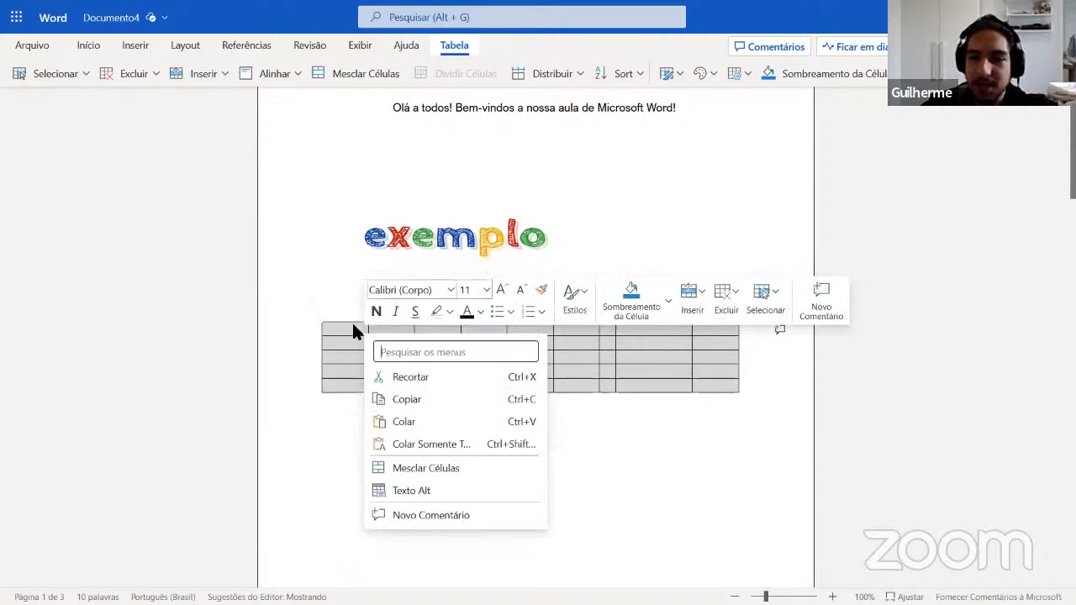
pyautogui.click(728, 292)
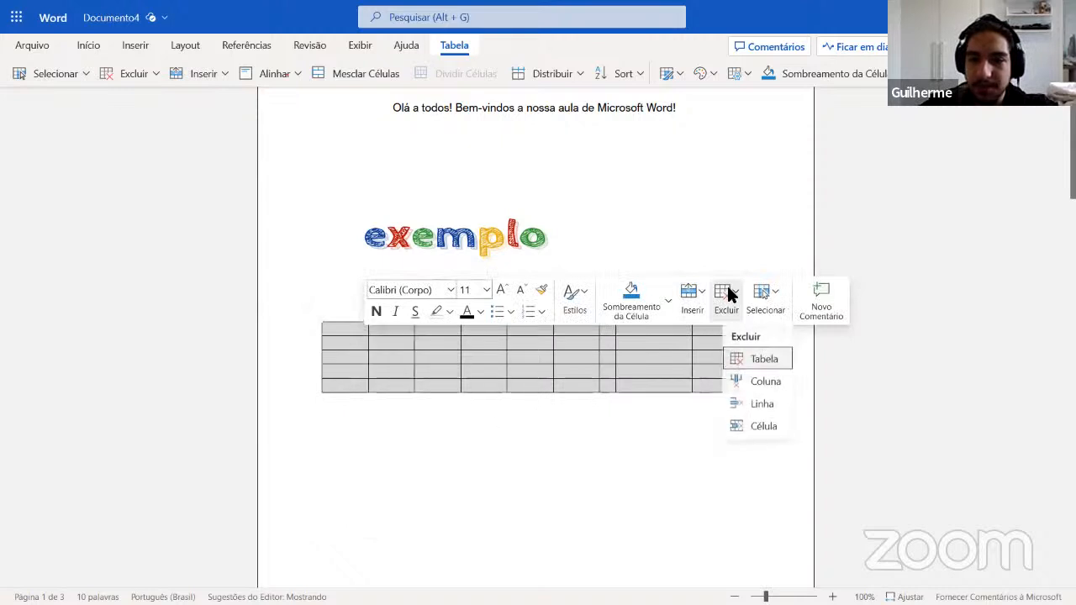
pyautogui.click(742, 360)
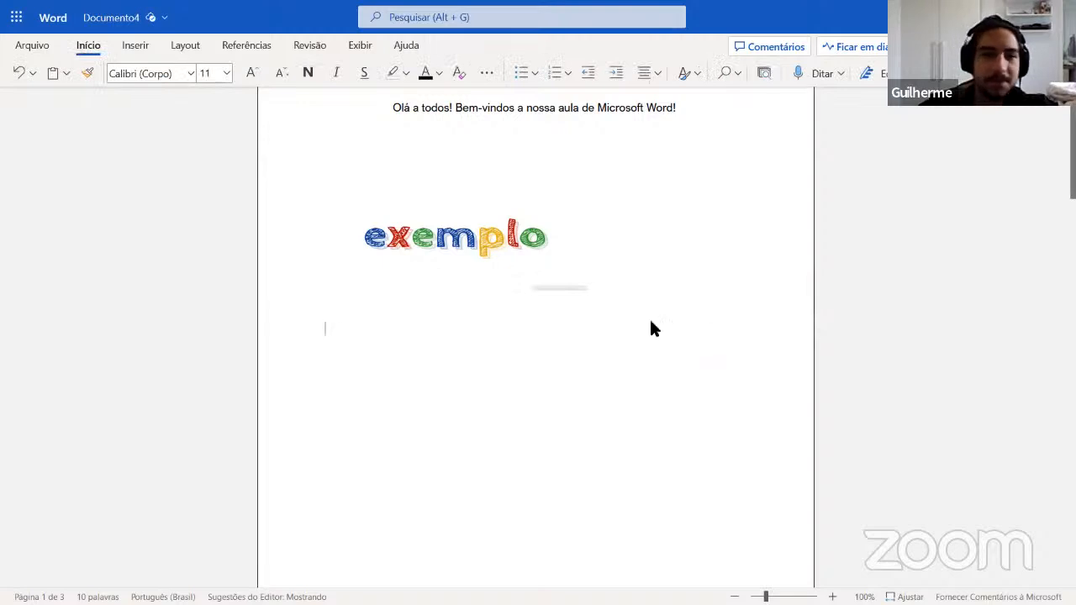
# Step: Insert a table with 9 columns and 5 rows below the picture by specifying its dimensions numerically
pyautogui.click(137, 47)
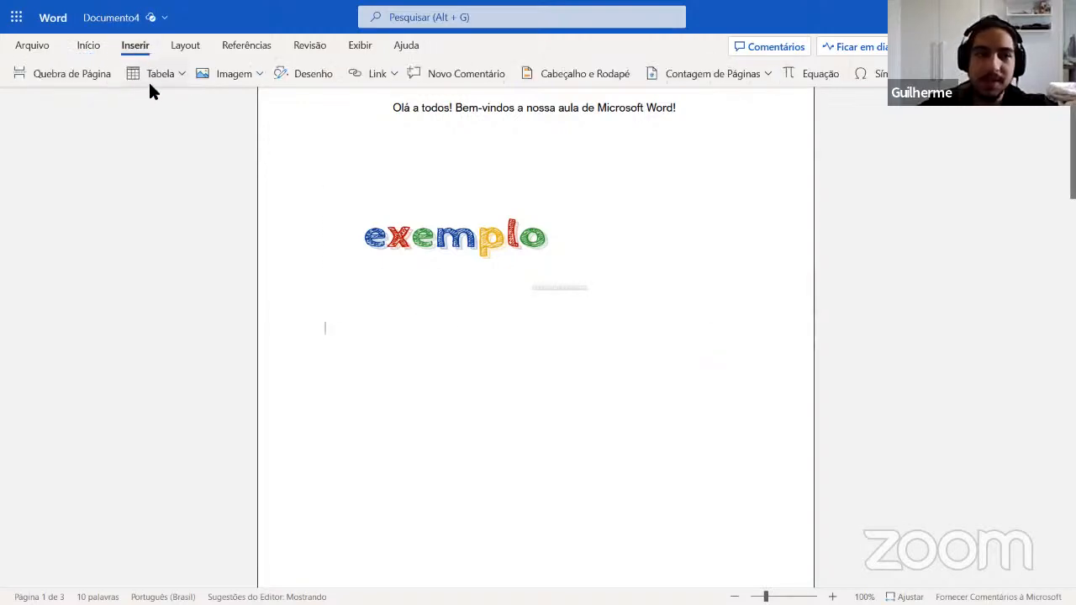
pyautogui.click(181, 73)
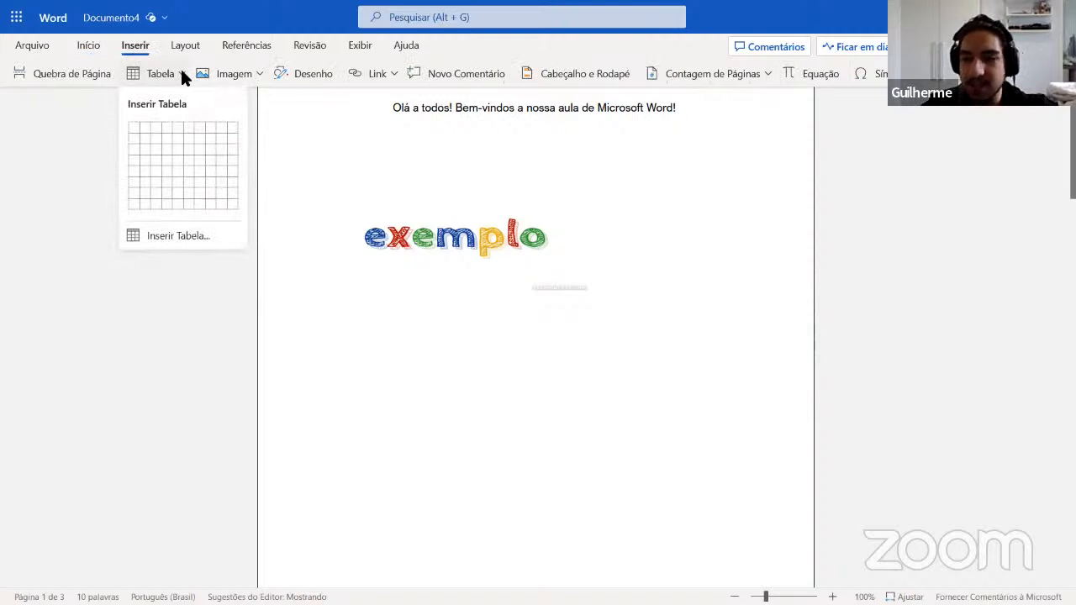
pyautogui.click(178, 237)
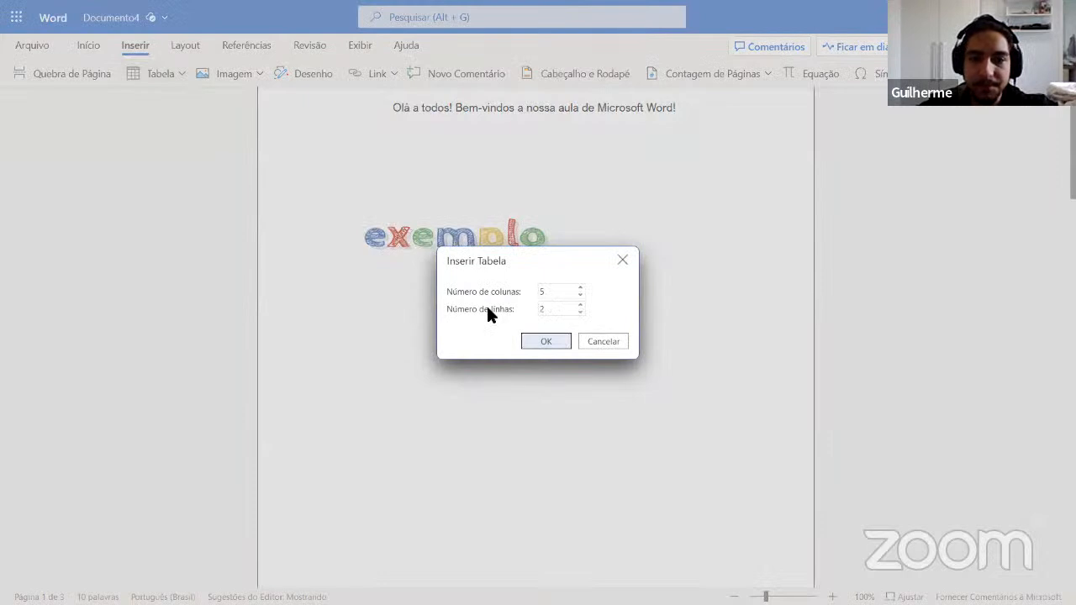
pyautogui.doubleClick(547, 294)
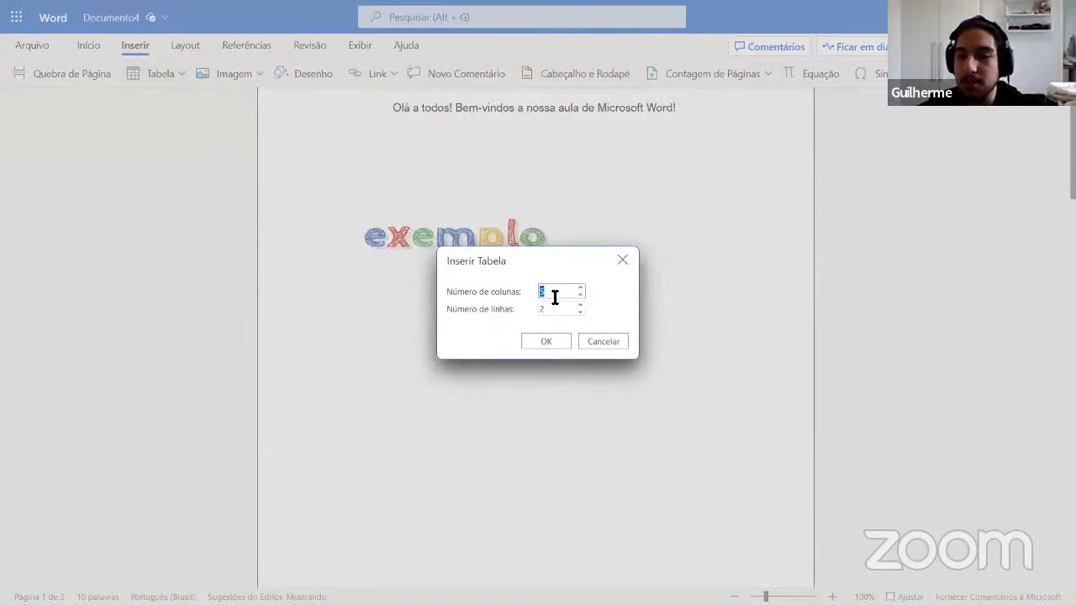
pyautogui.click(580, 290)
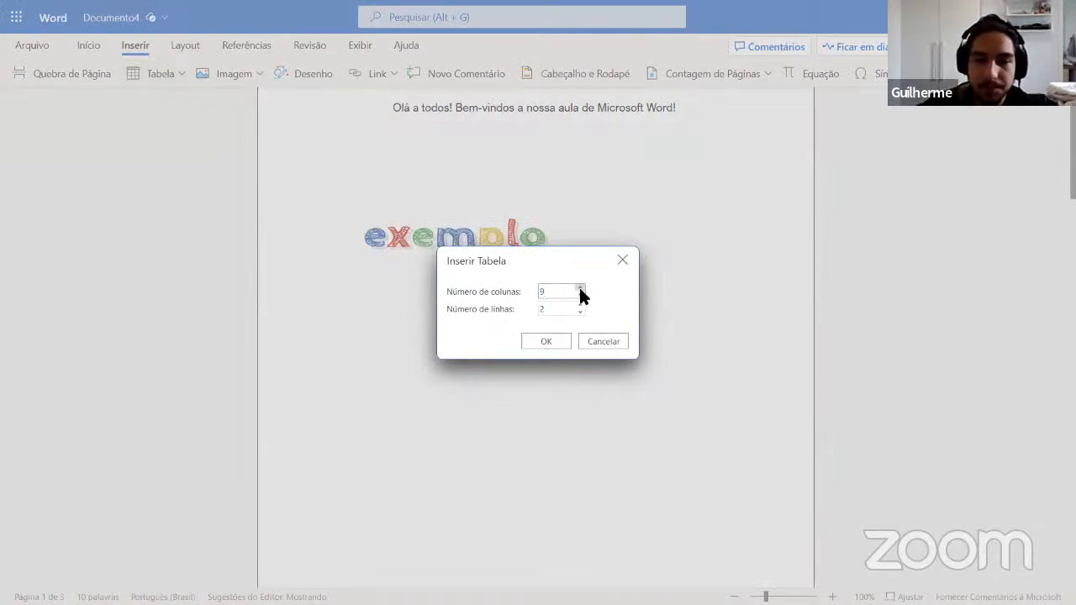
pyautogui.click(580, 305)
pyautogui.click(581, 305)
pyautogui.click(580, 305)
pyautogui.click(548, 343)
# Step: Enter wewew, weww, eweww and wewe in four cells, and delete the whole table
pyautogui.click(548, 344)
pyautogui.write('wewew')
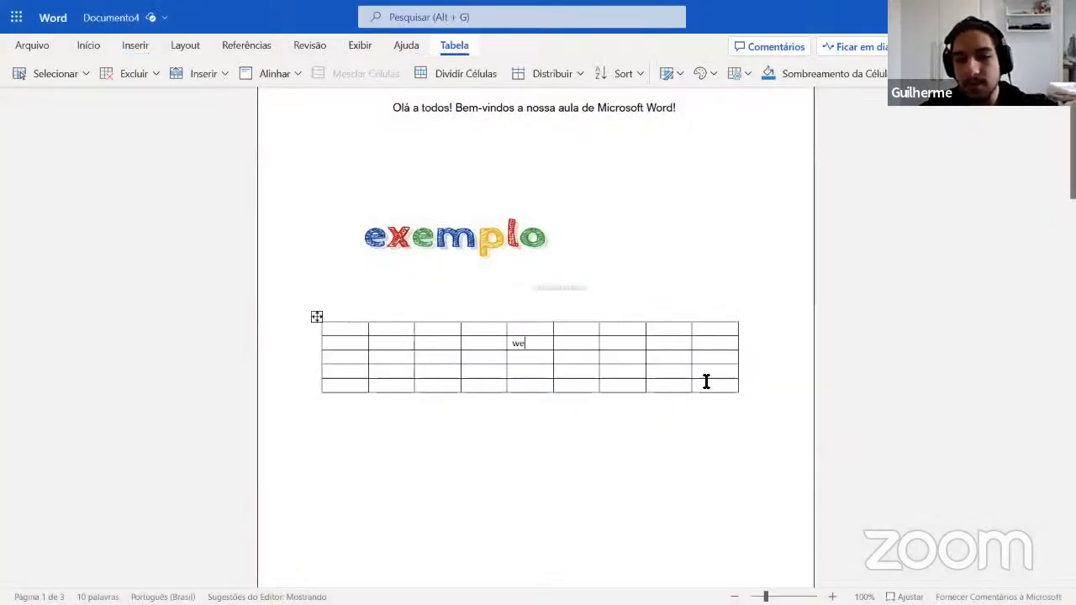
pyautogui.click(719, 389)
pyautogui.write('weww')
pyautogui.click(610, 370)
pyautogui.write('eweww')
pyautogui.click(610, 358)
pyautogui.write('wewe')
pyautogui.moveTo(745, 385)
pyautogui.mouseDown()
pyautogui.moveTo(557, 343)
pyautogui.moveTo(345, 328)
pyautogui.mouseUp()
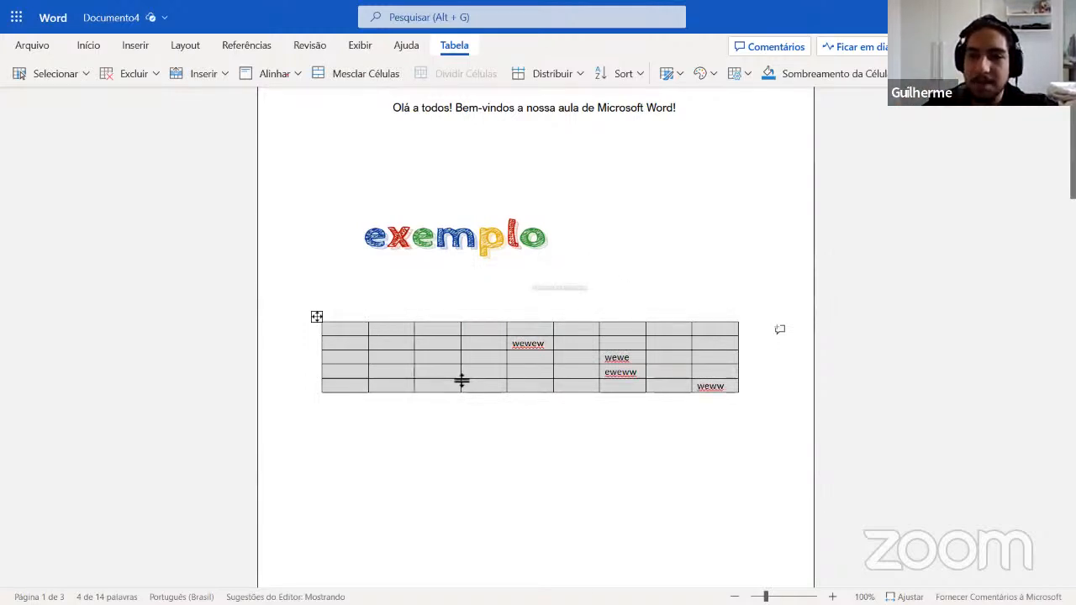
pyautogui.press('BackSpace')
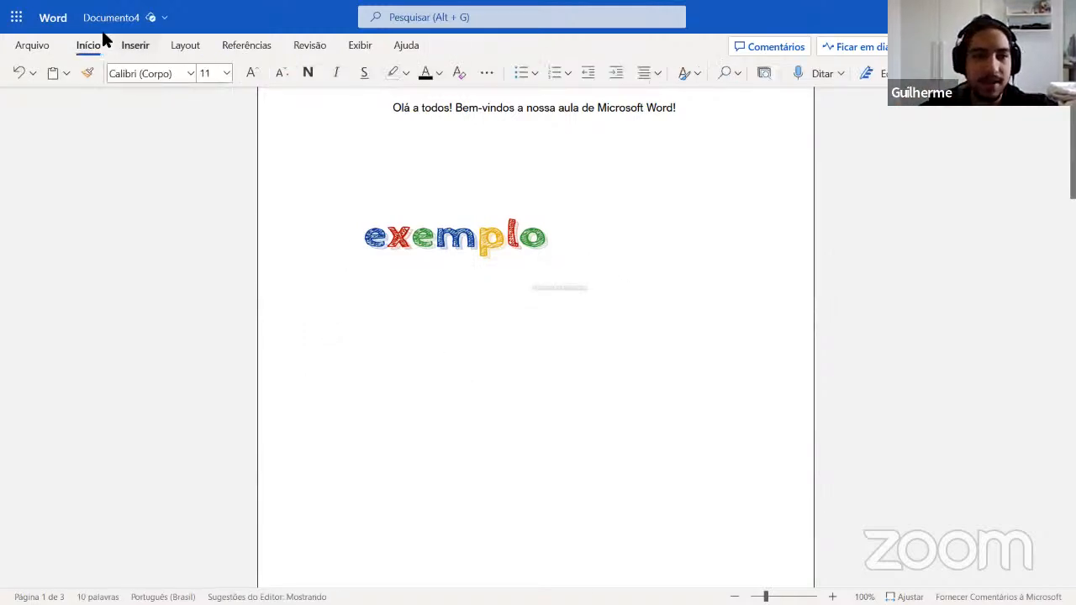
# Step: Insert a table with nine columns and six rows below the picture
pyautogui.click(123, 45)
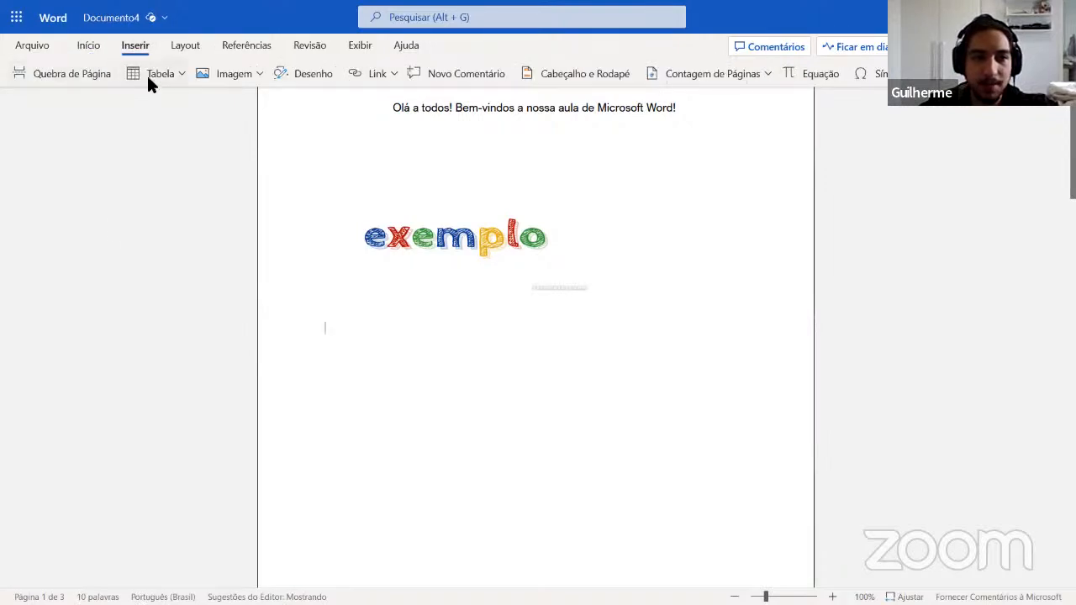
pyautogui.click(148, 76)
pyautogui.click(223, 182)
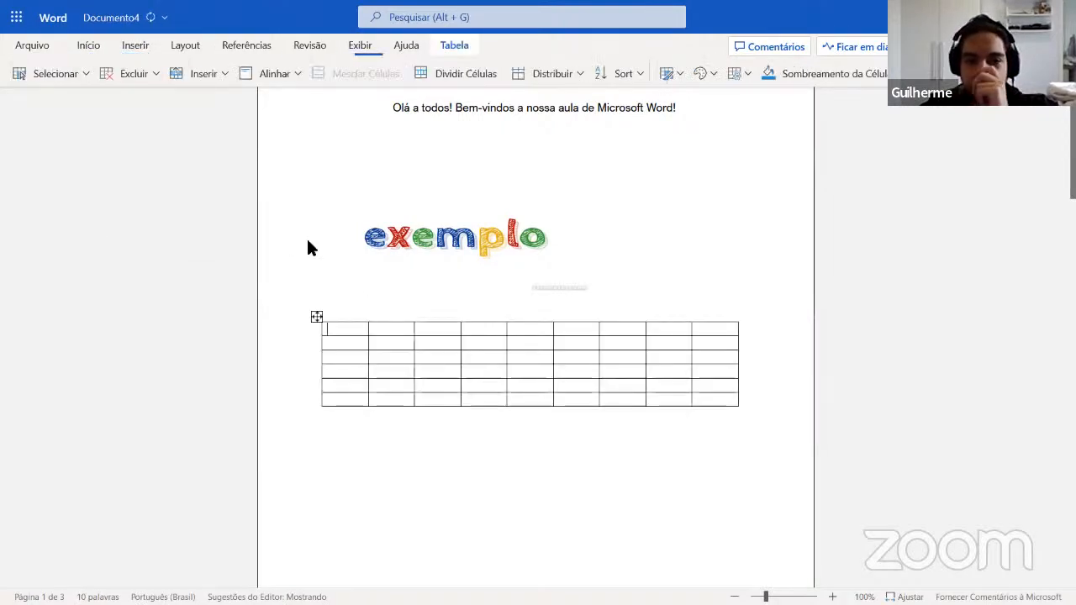
# Step: Select all cells of the six-row table and delete the entire table
pyautogui.moveTo(740, 397); pyautogui.dragTo(339, 333)
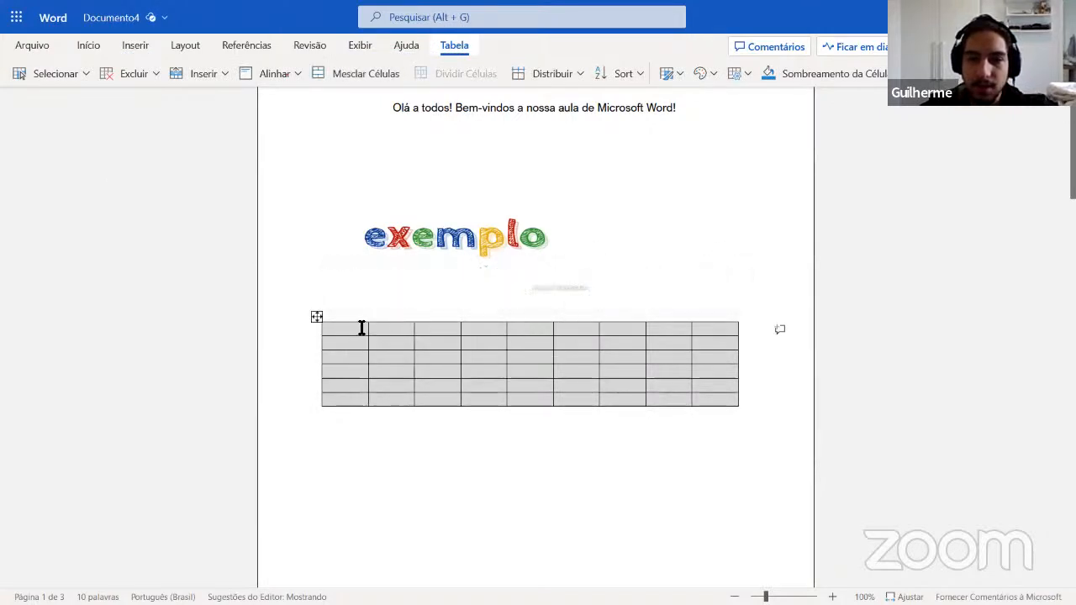
pyautogui.moveTo(766, 404); pyautogui.dragTo(348, 329)
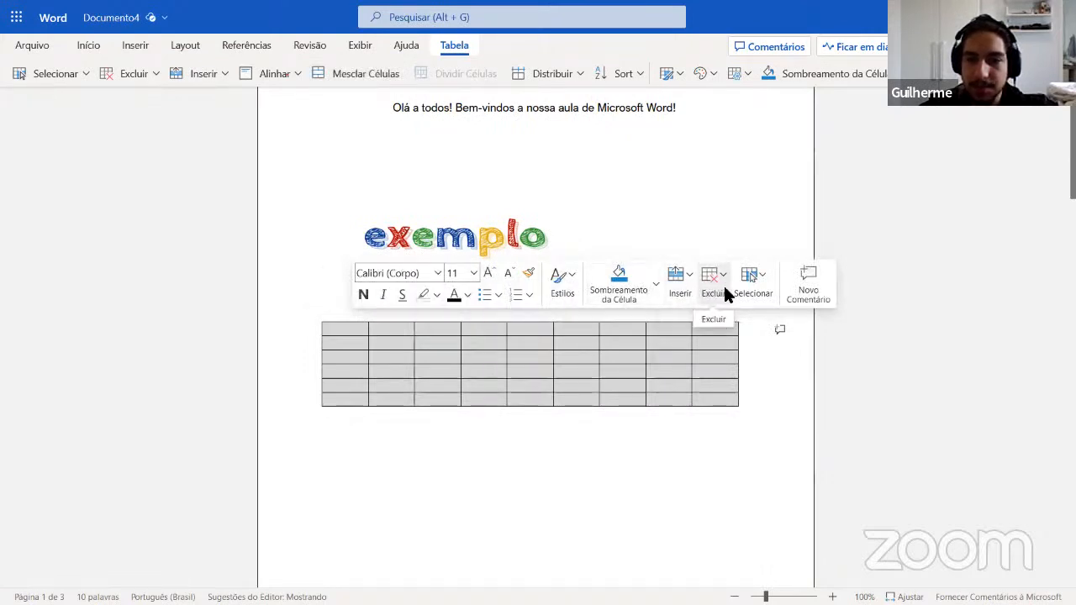
pyautogui.click(724, 283)
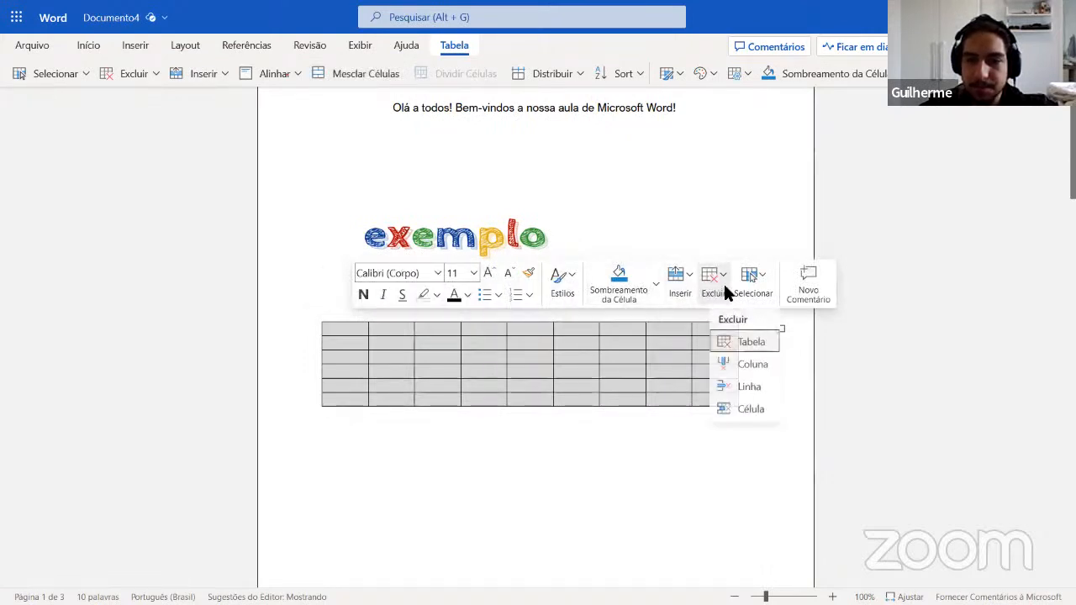
pyautogui.click(741, 343)
pyautogui.press('BackSpace')
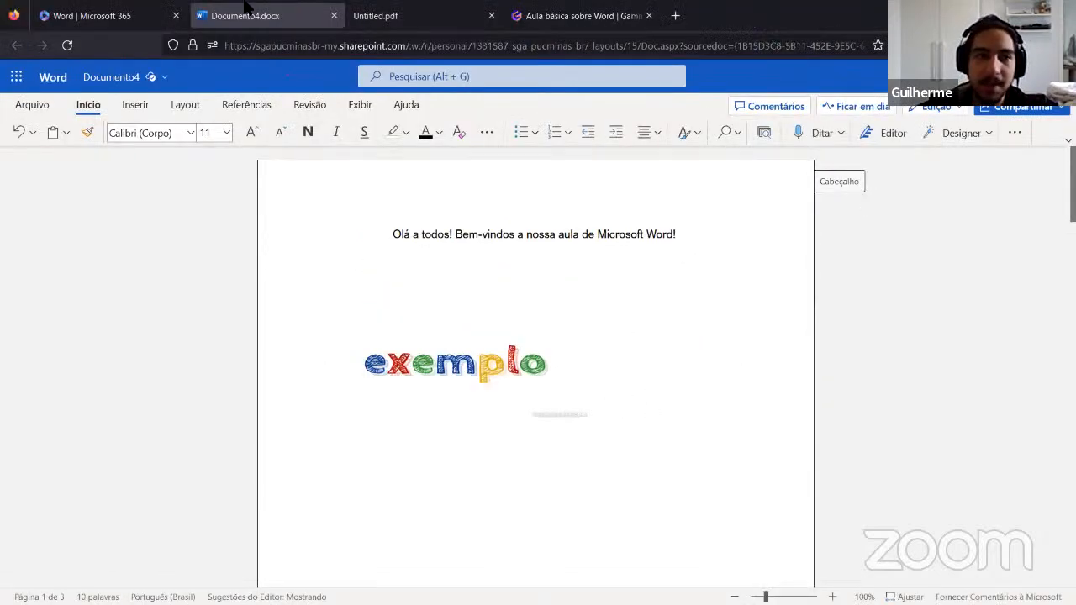
# Step: Switch to Untitled.pdf, read the "Configurações de Impressão e Salvamento" slide and return to Documento4.docx
pyautogui.click(387, 15)
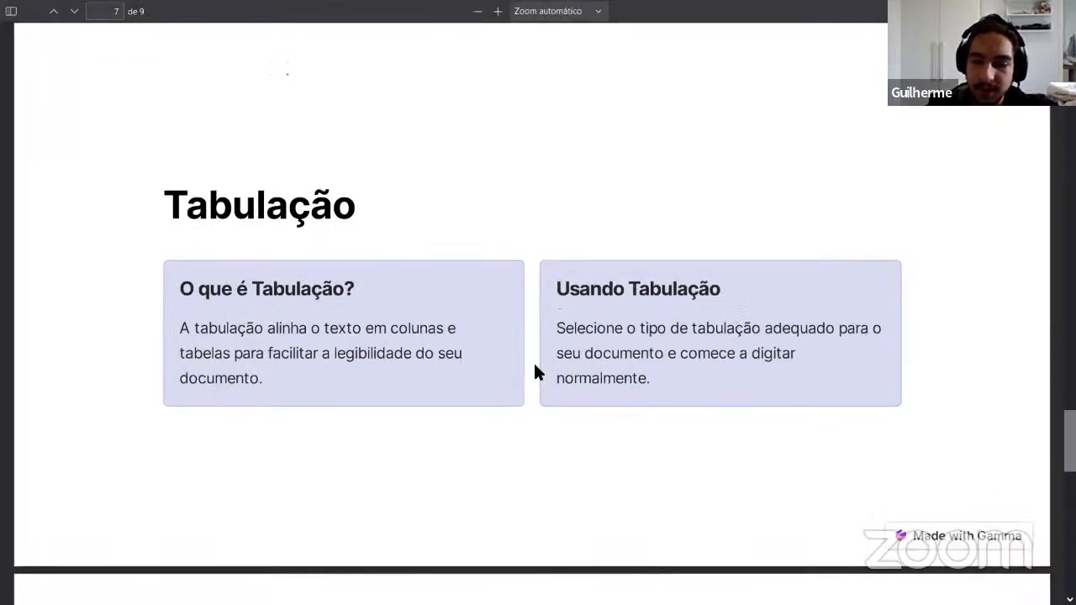
pyautogui.scroll(-5, 539, 373)
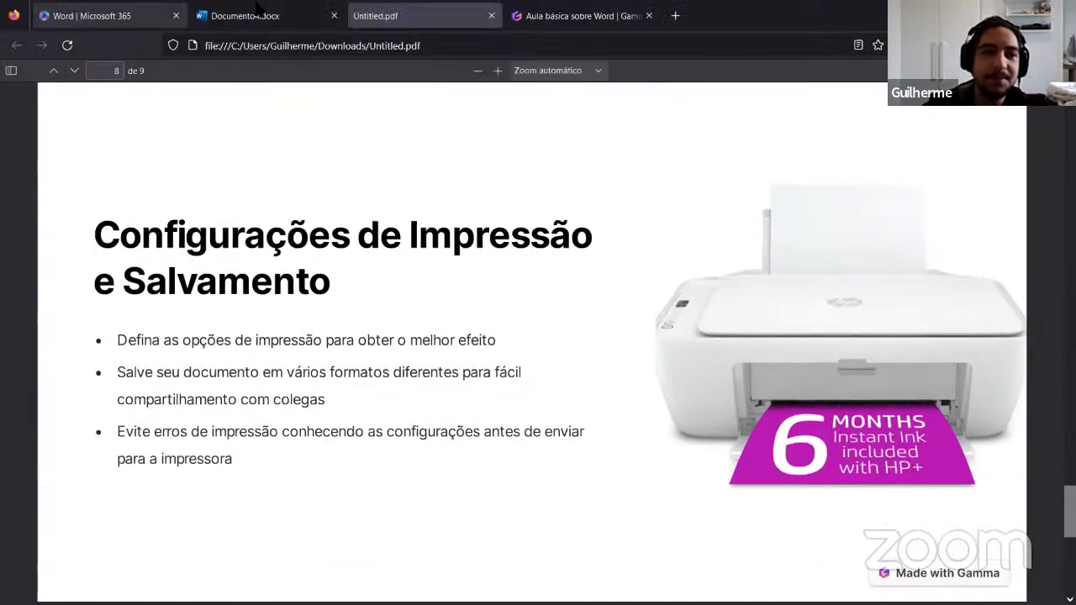
pyautogui.click(244, 15)
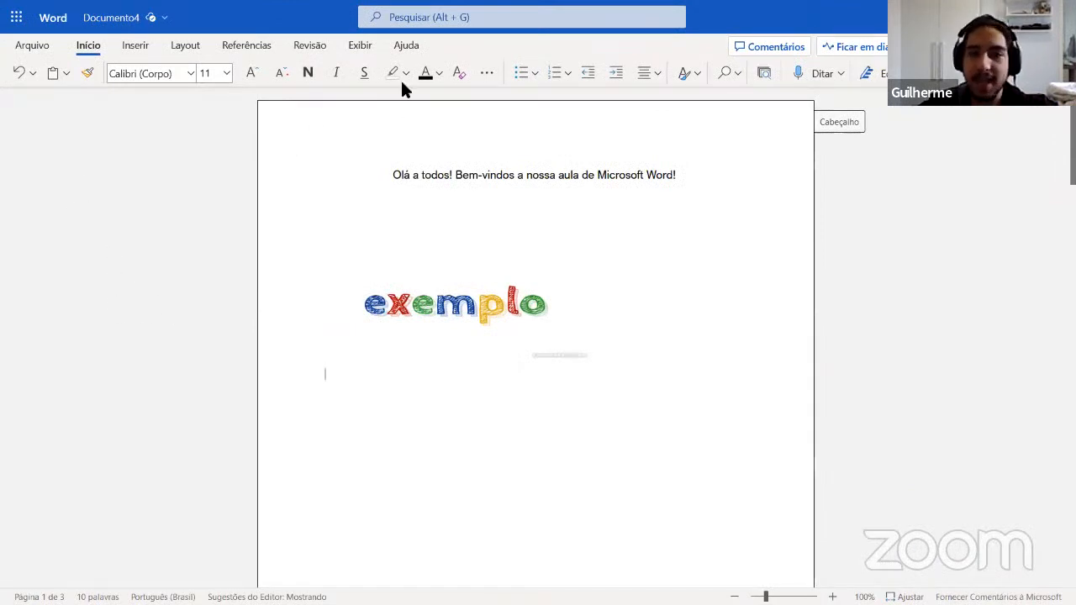
# Step: Start saving an online copy of the document with Salvar como
pyautogui.moveTo(37, 35); pyautogui.dragTo(13, 76)
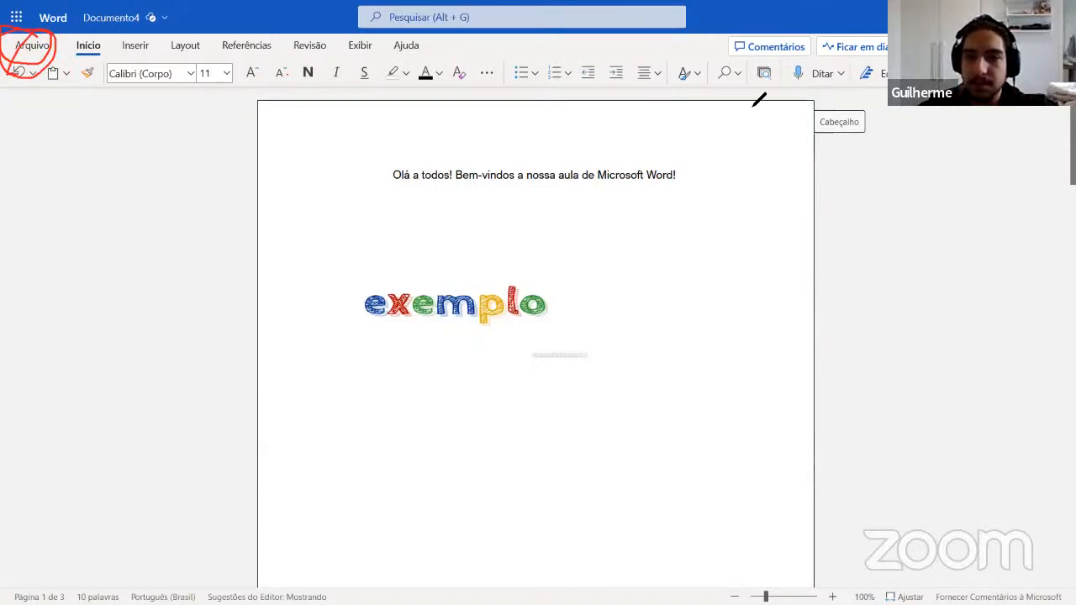
pyautogui.click(20, 47)
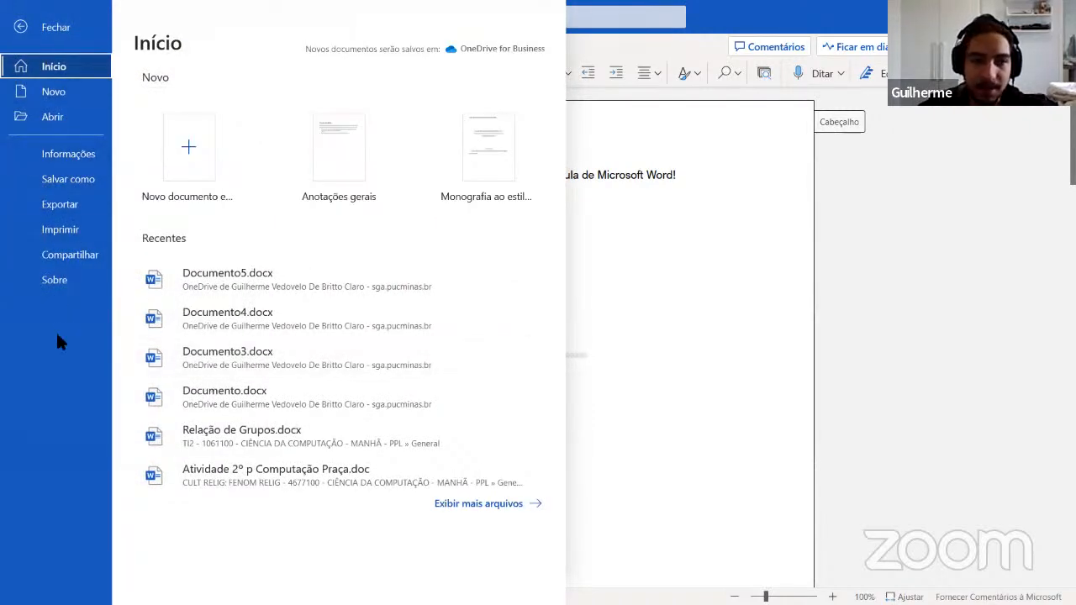
pyautogui.click(73, 179)
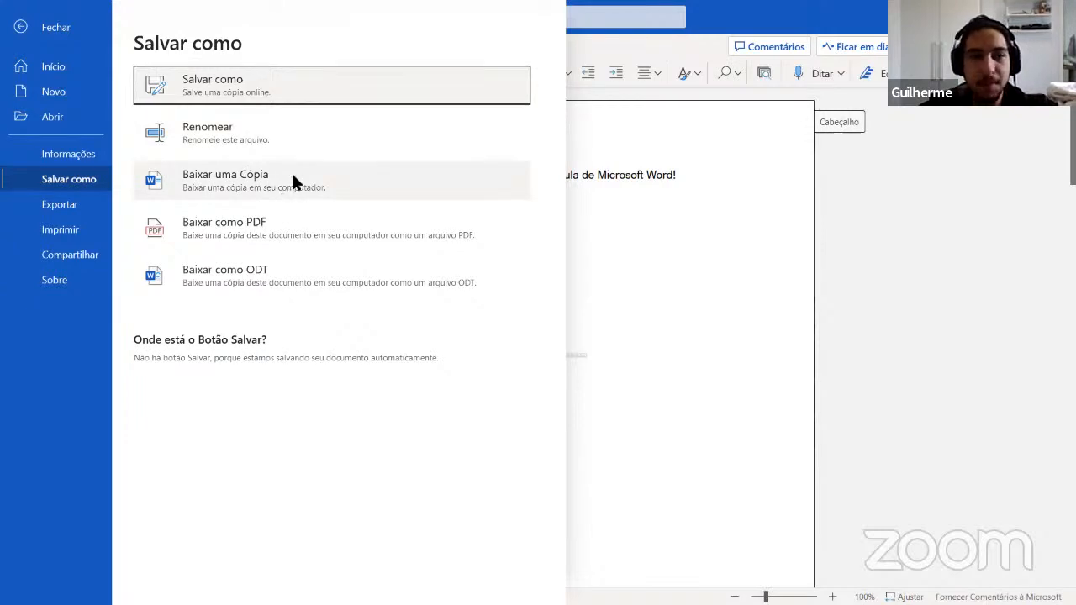
pyautogui.click(259, 93)
# Step: Save the online copy in the Documents folder under the file name Documento4-copia
pyautogui.click(476, 279)
pyautogui.moveTo(556, 280); pyautogui.dragTo(293, 262)
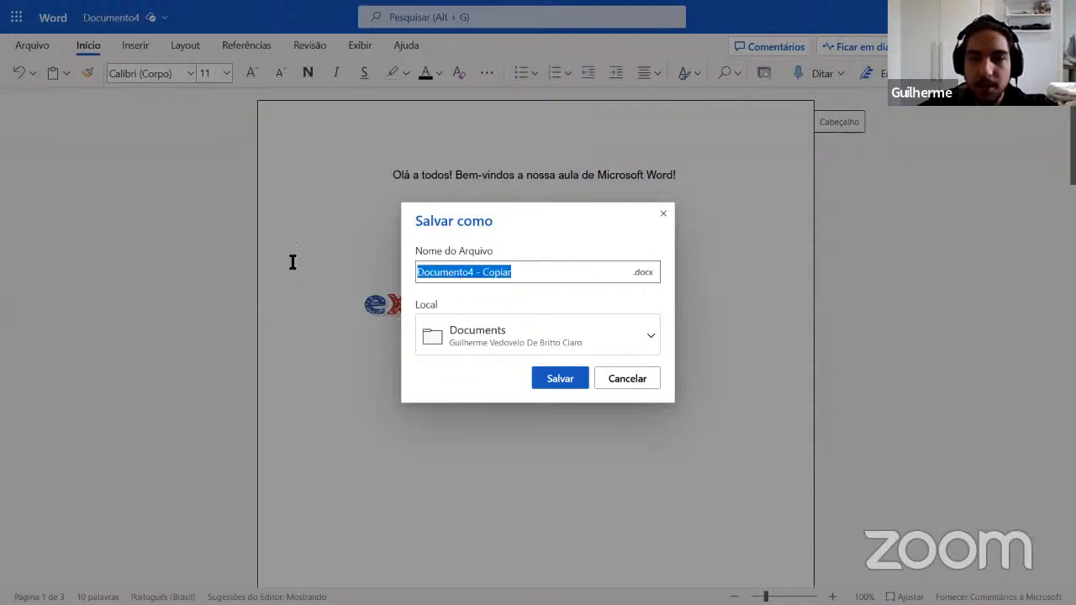
pyautogui.click(550, 271)
pyautogui.press('BackSpace')
pyautogui.press('BackSpace')
pyautogui.press('BackSpace')
pyautogui.press('BackSpace')
pyautogui.press('BackSpace')
pyautogui.press('BackSpace')
pyautogui.press('BackSpace')
pyautogui.press('BackSpace')
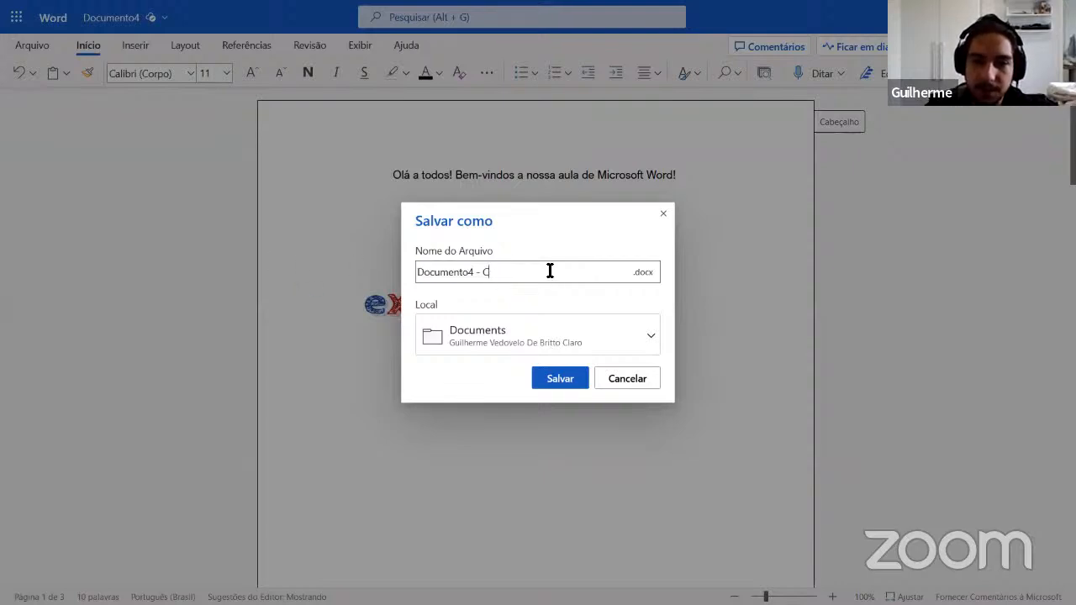
pyautogui.write('-copia')
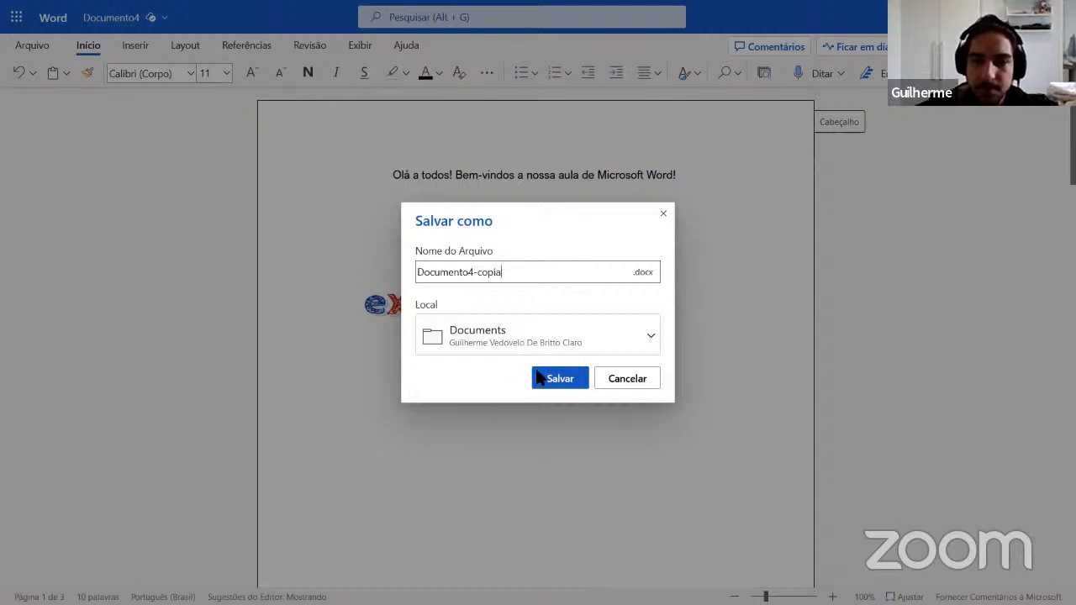
pyautogui.click(560, 379)
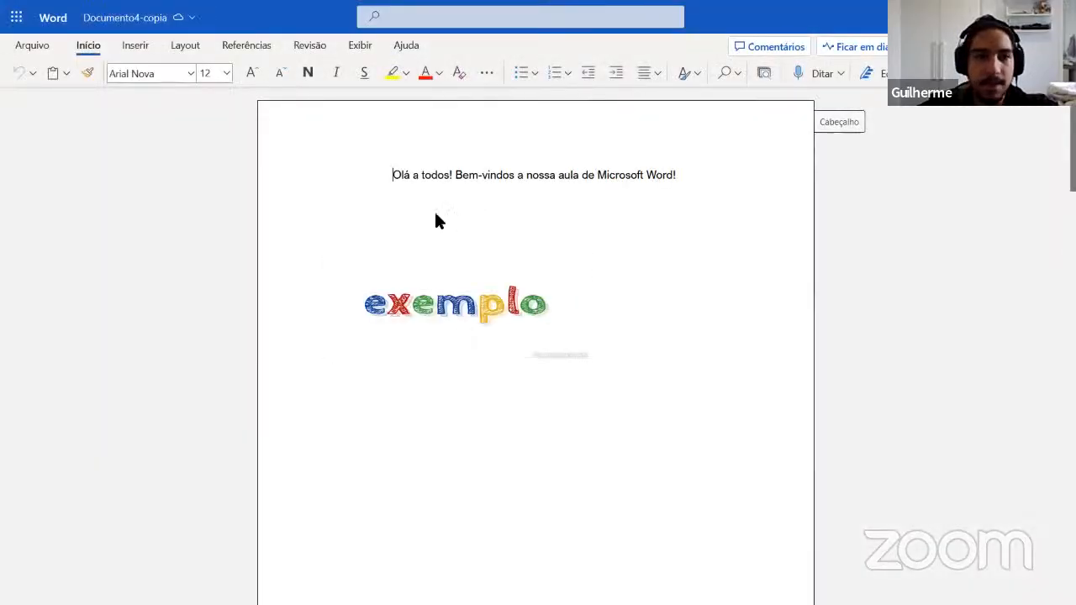
pyautogui.click(409, 213)
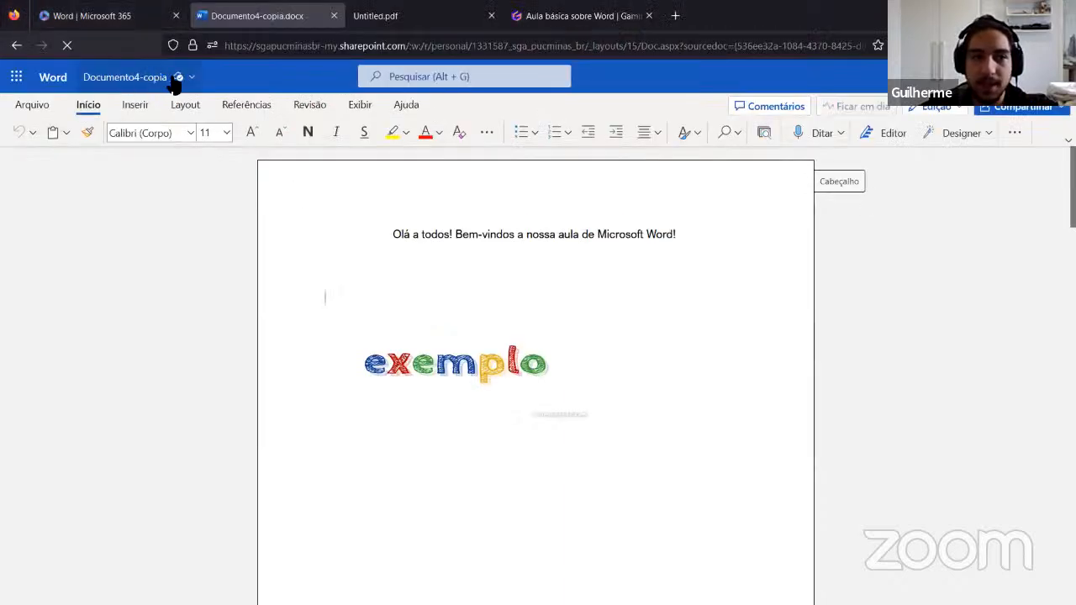
# Step: Download Documento4-copia as a PDF file and look through the pages of the resulting PDF
pyautogui.click(19, 84)
pyautogui.click(21, 85)
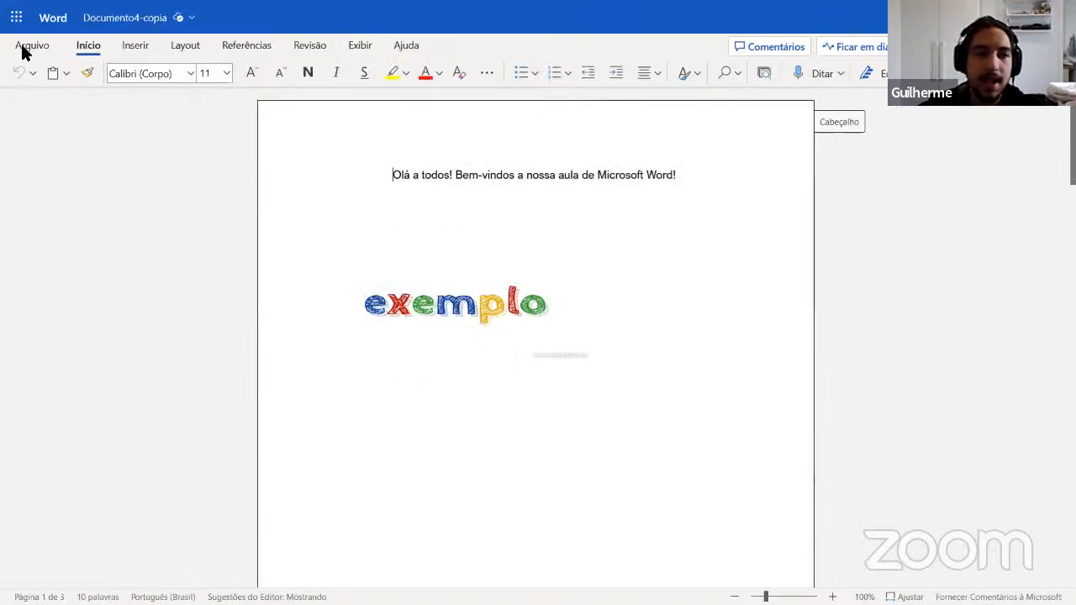
pyautogui.click(25, 47)
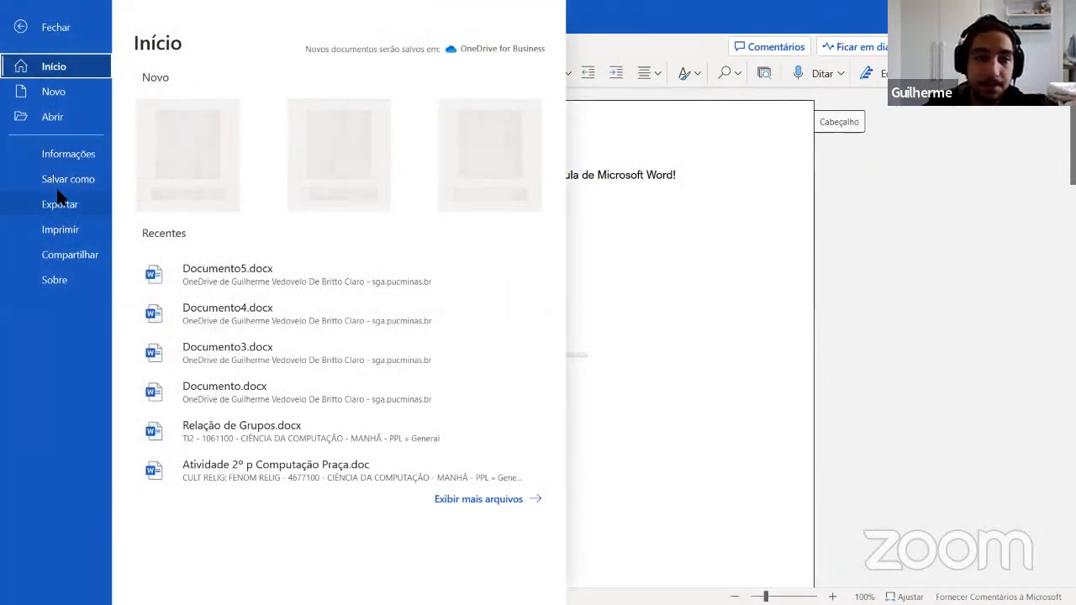
pyautogui.click(60, 197)
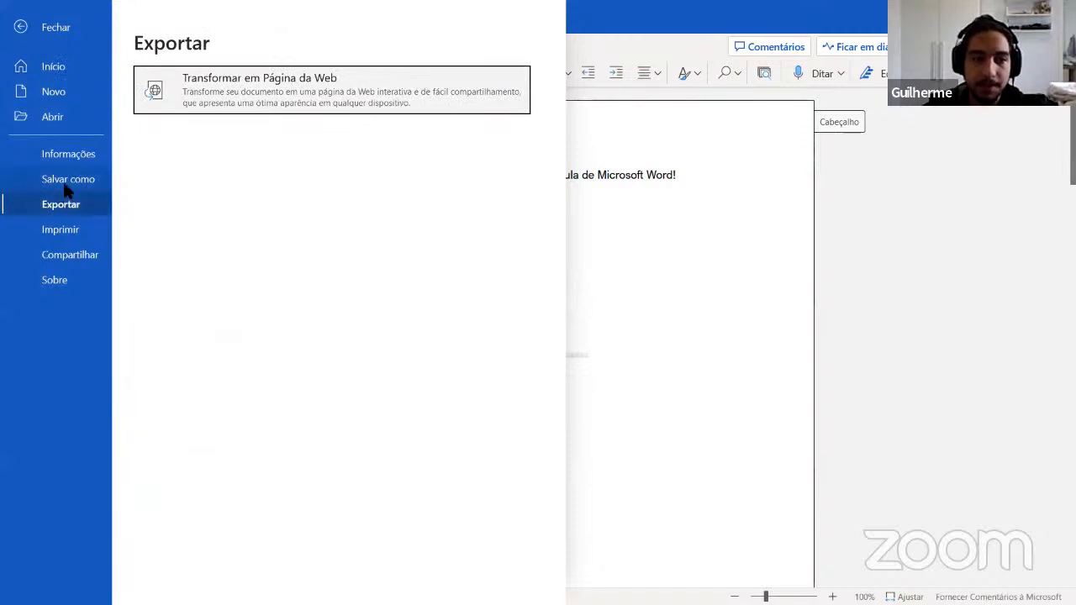
pyautogui.click(67, 185)
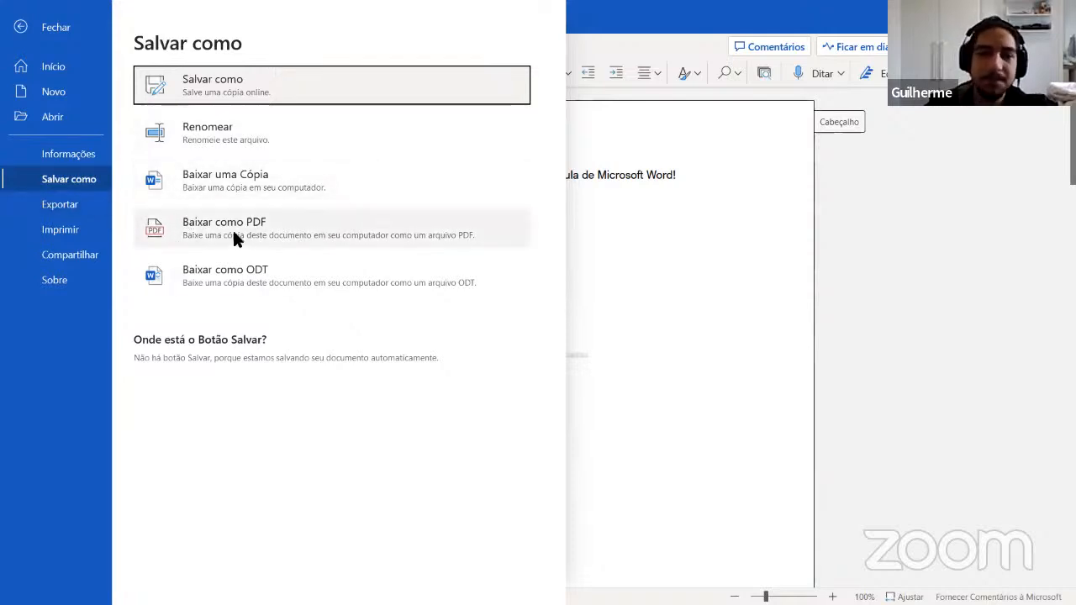
pyautogui.click(65, 206)
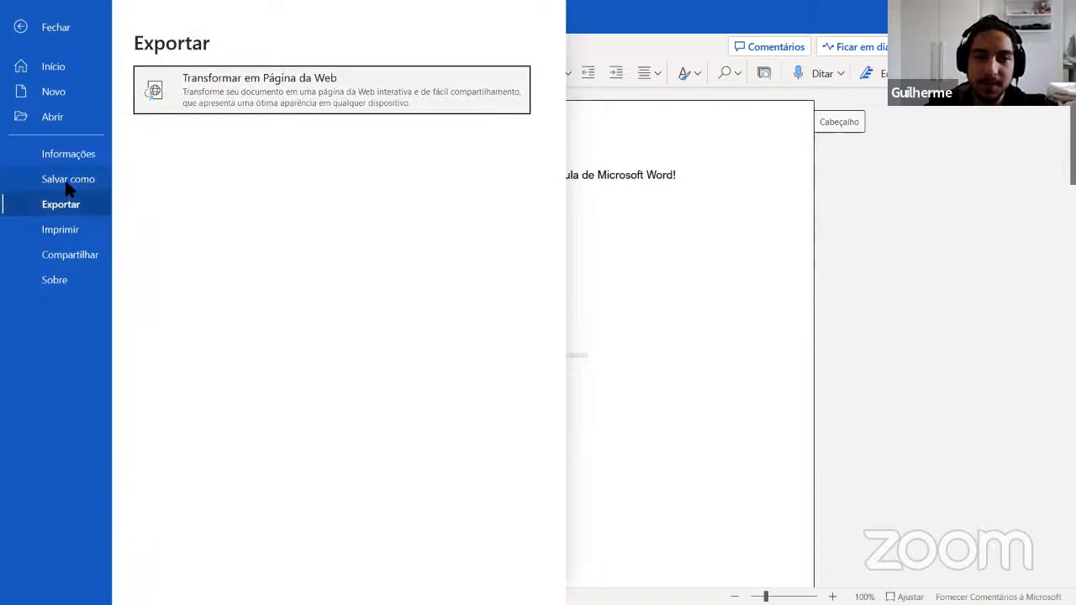
pyautogui.click(67, 181)
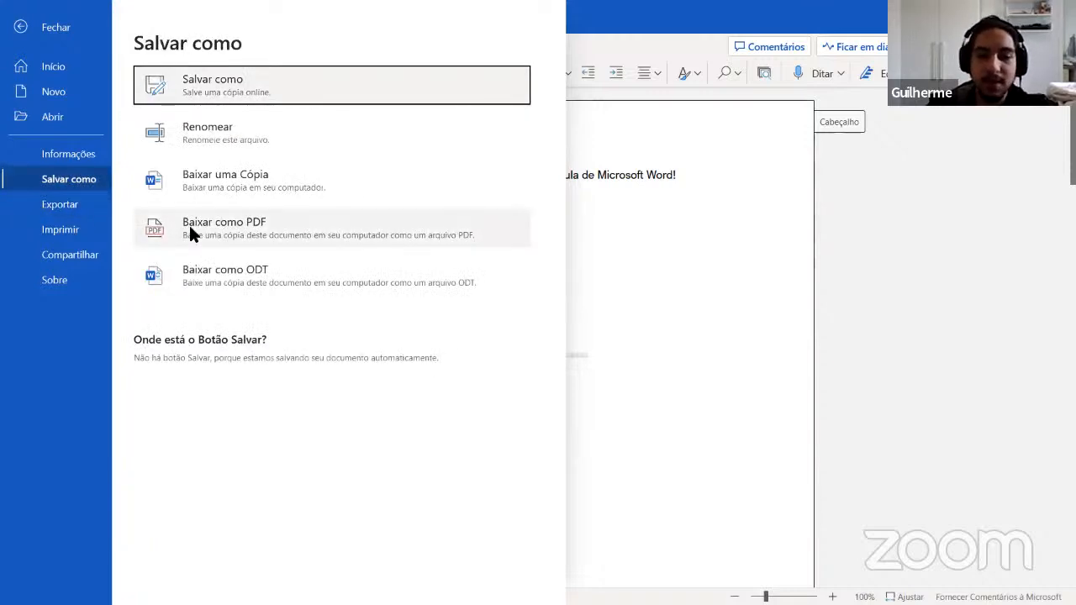
pyautogui.click(261, 236)
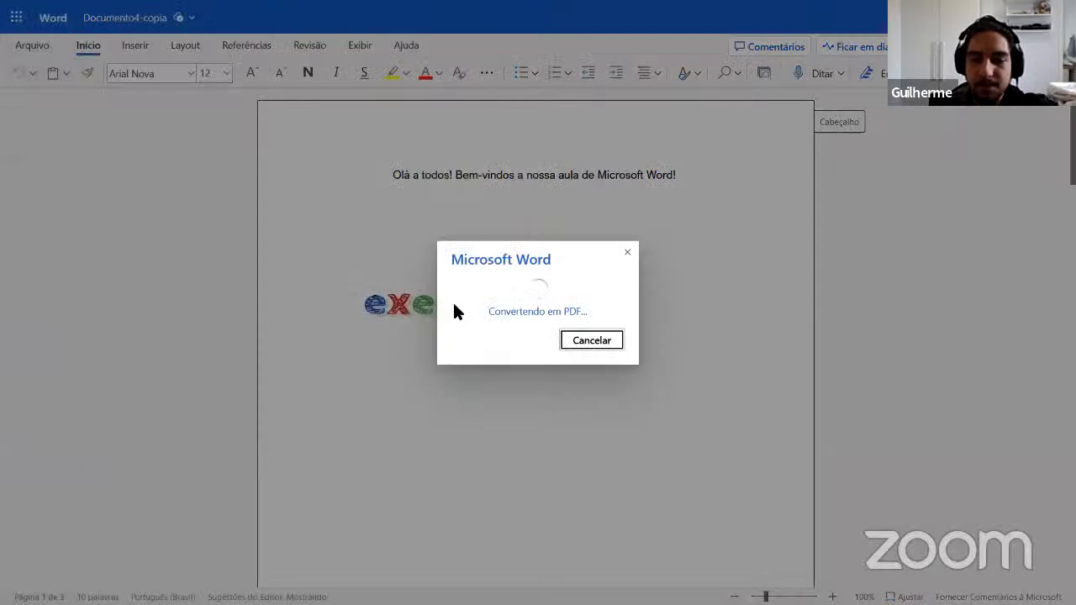
pyautogui.click(551, 330)
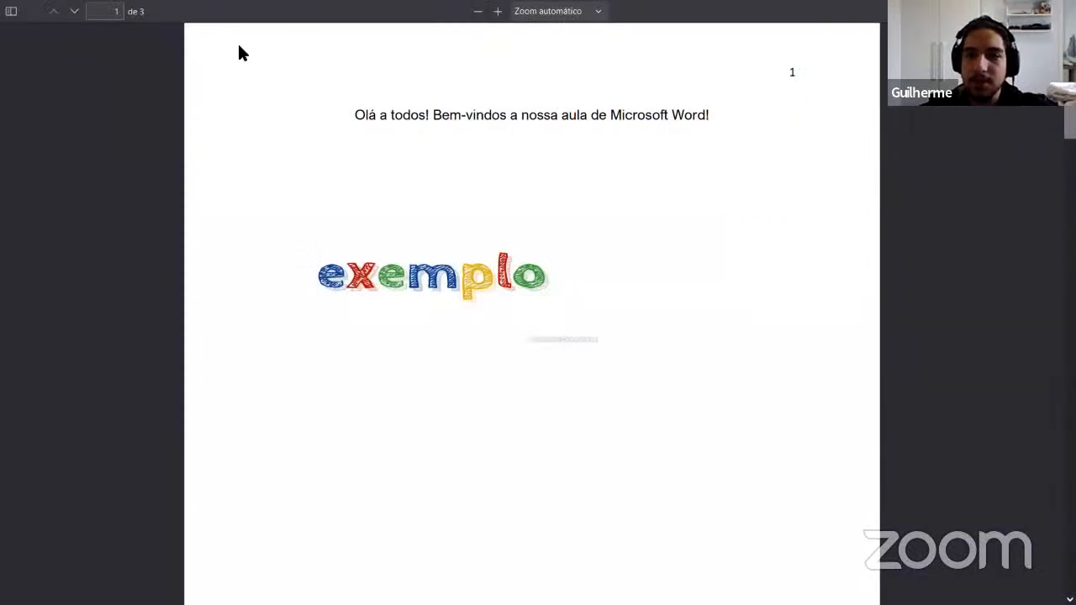
pyautogui.scroll(-10, 735, 166)
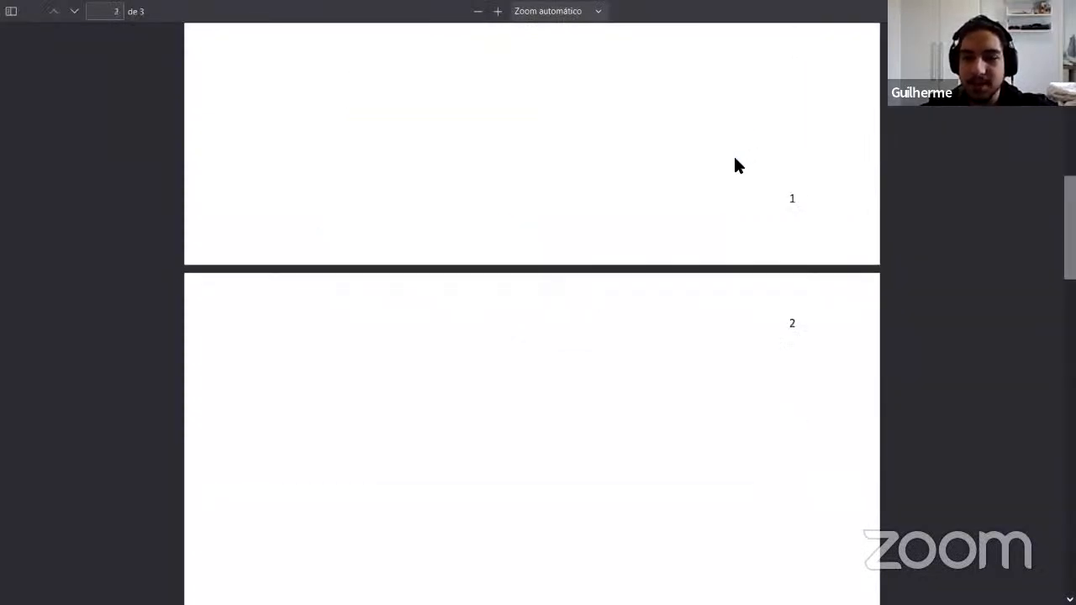
pyautogui.scroll(-2, 799, 219)
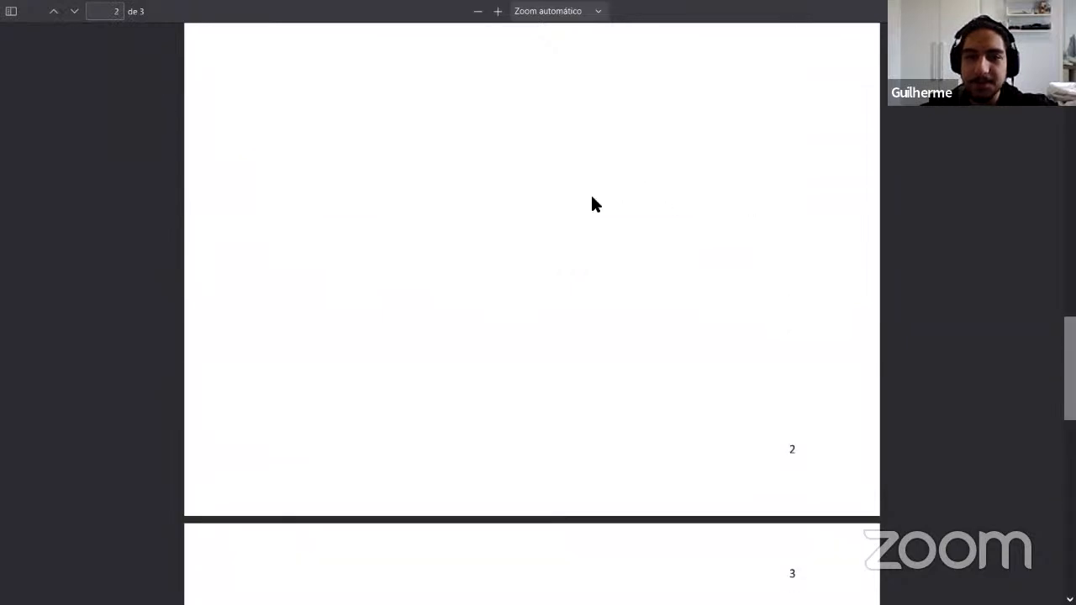
pyautogui.press('F11')
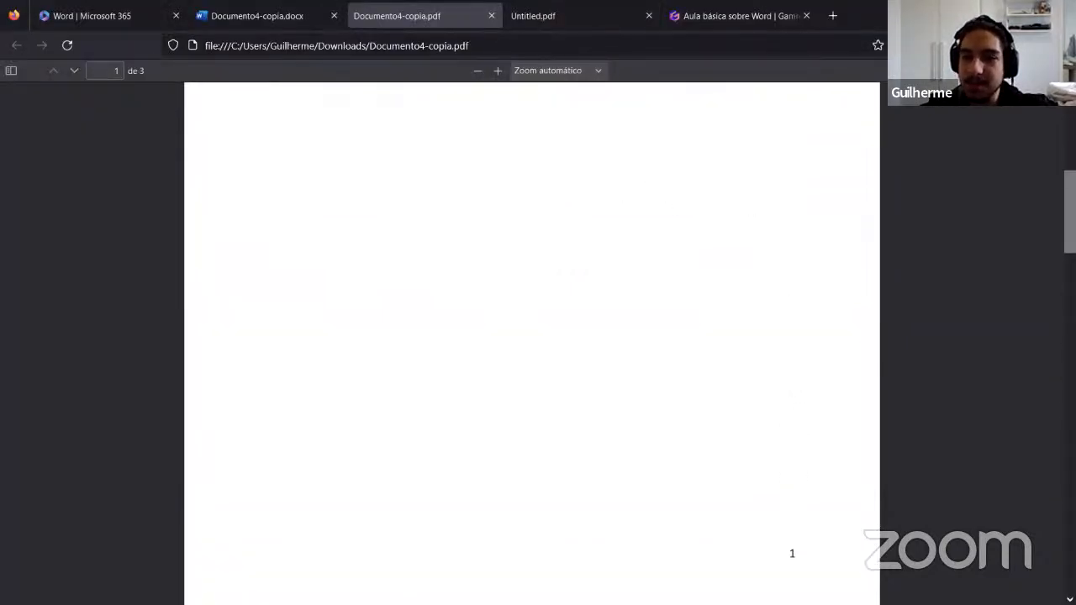
# Step: Open the print settings for the downloaded PDF, choose Microsoft XPS Document Writer as the destination, and cancel printing
pyautogui.hotkey('ctrl', 'p')
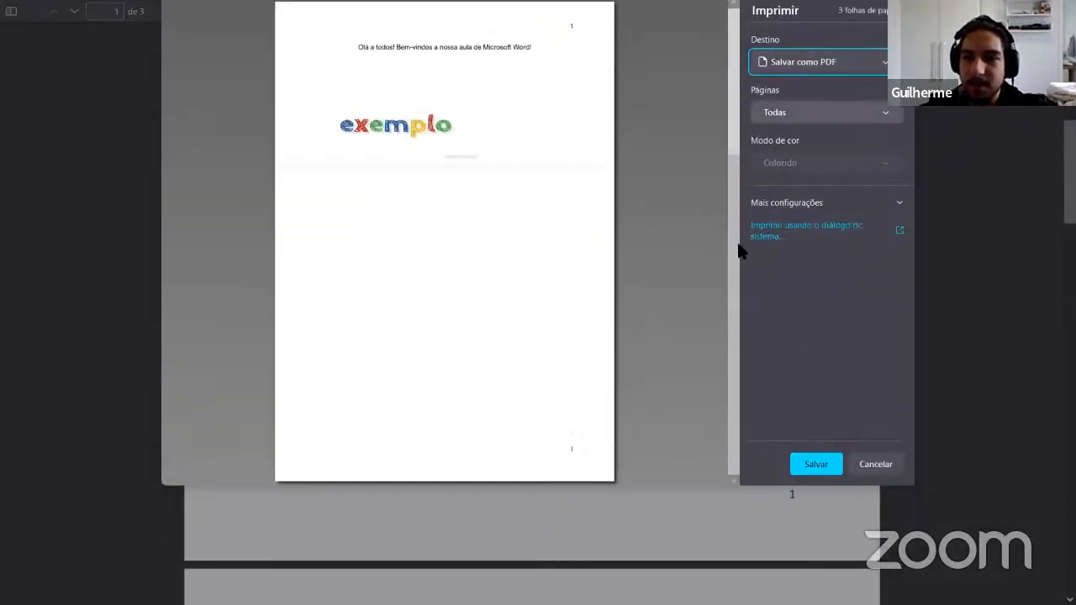
pyautogui.click(817, 464)
pyautogui.click(883, 63)
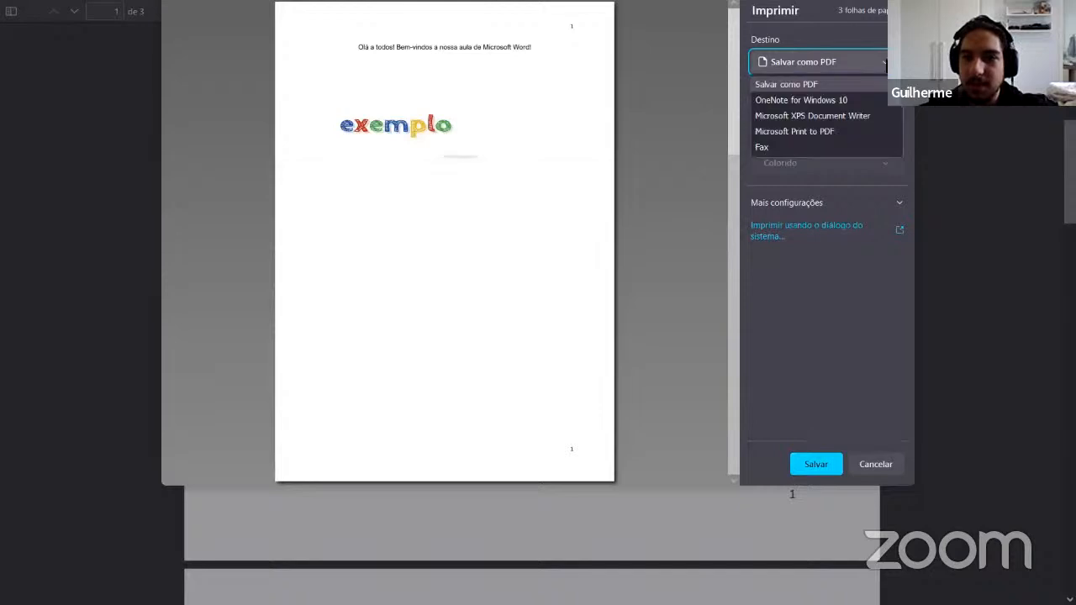
pyautogui.press('Escape')
pyautogui.click(886, 63)
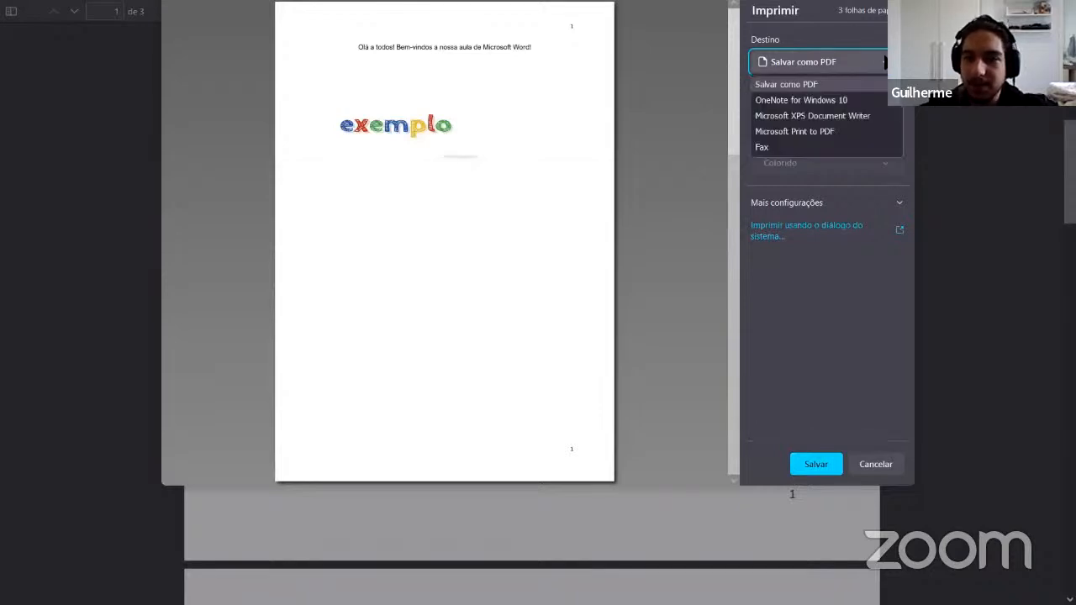
pyautogui.click(884, 63)
pyautogui.click(883, 63)
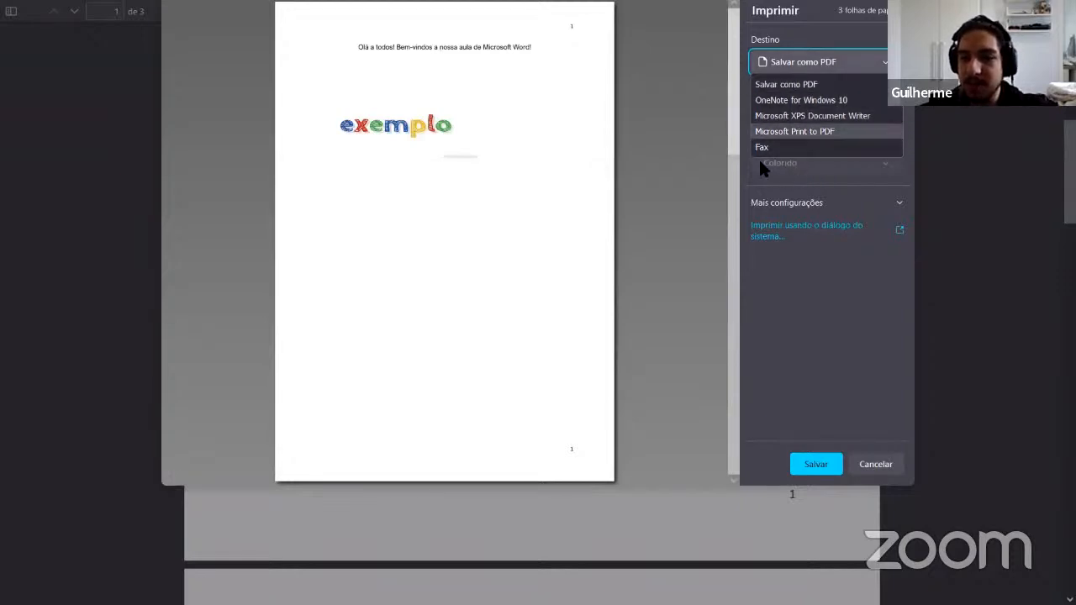
pyautogui.click(782, 121)
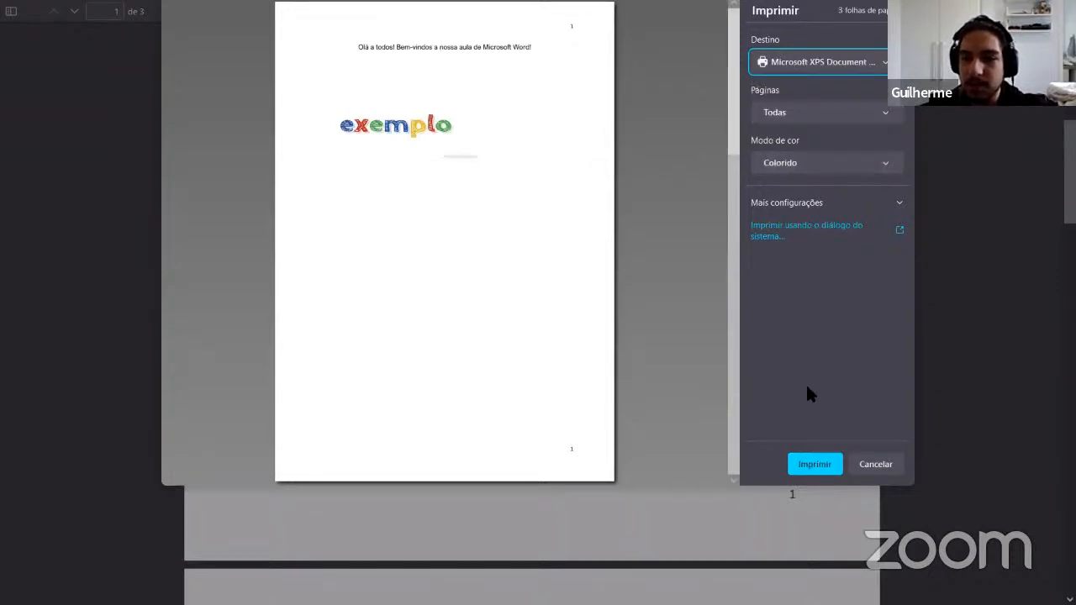
pyautogui.click(870, 464)
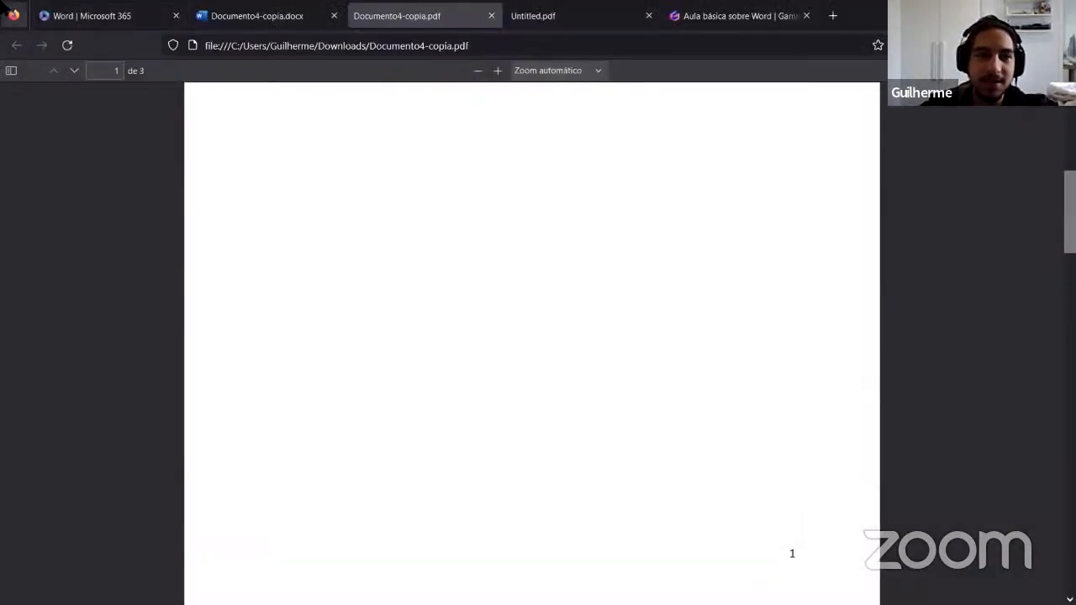
# Step: Return to Documento4-copia.docx, prepare the document for printing with Imprimir and open the print-ready PDF
pyautogui.click(202, 6)
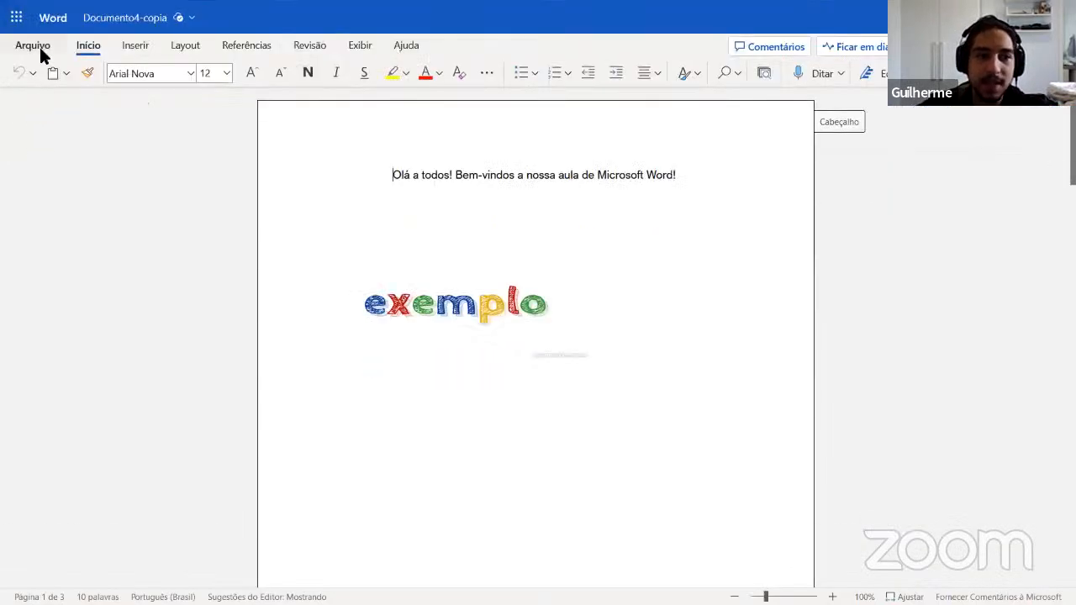
pyautogui.click(40, 47)
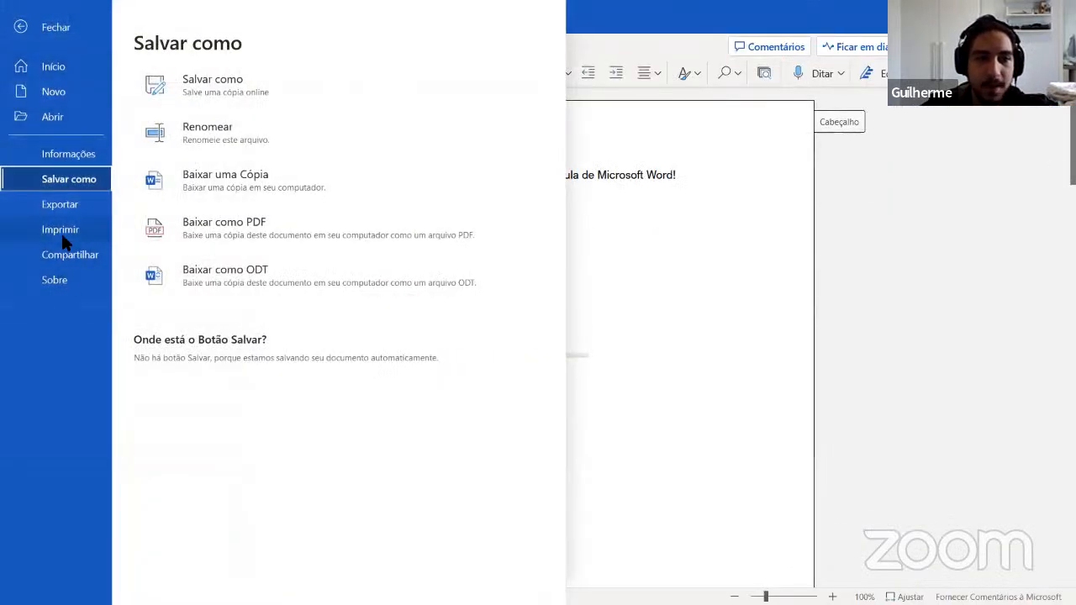
pyautogui.click(64, 238)
pyautogui.click(212, 78)
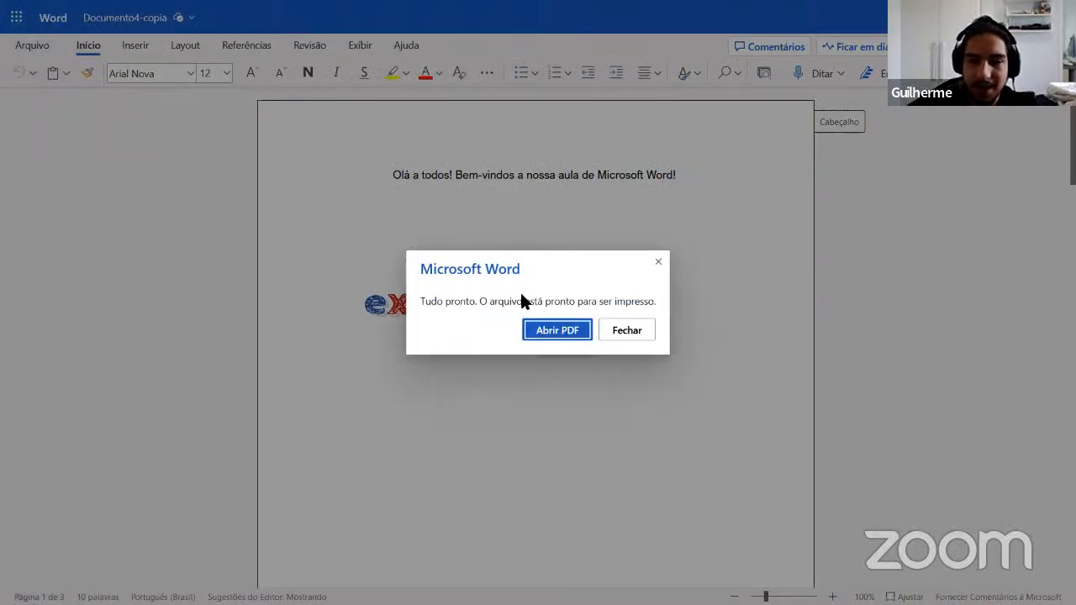
pyautogui.click(542, 329)
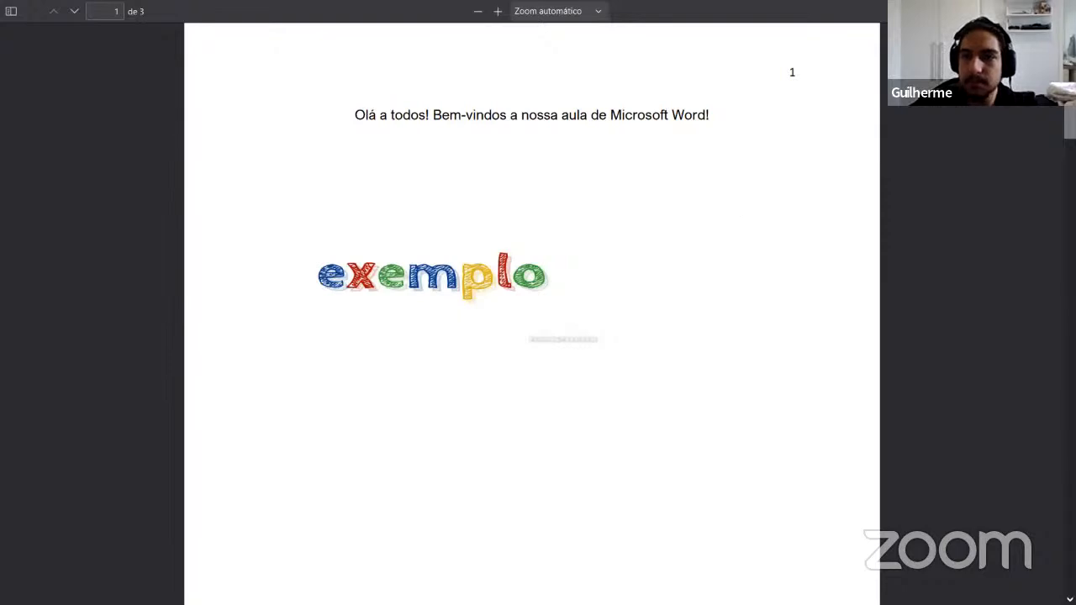
# Step: Set Microsoft XPS Document Writer as the print destination for the print-ready PDF, and cancel without printing
pyautogui.hotkey('ctrl', 'p')
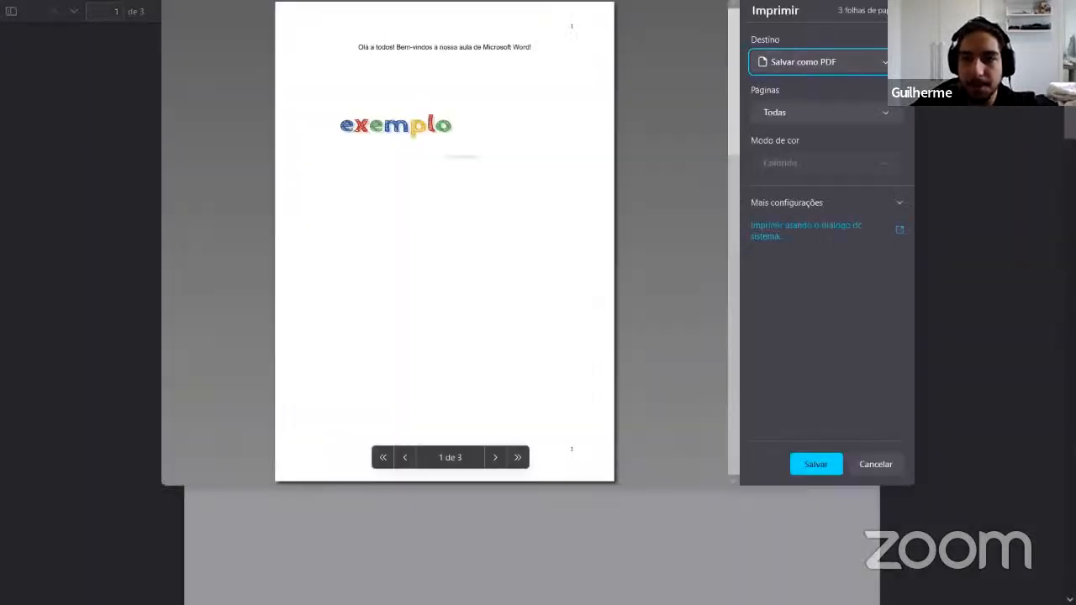
pyautogui.click(796, 66)
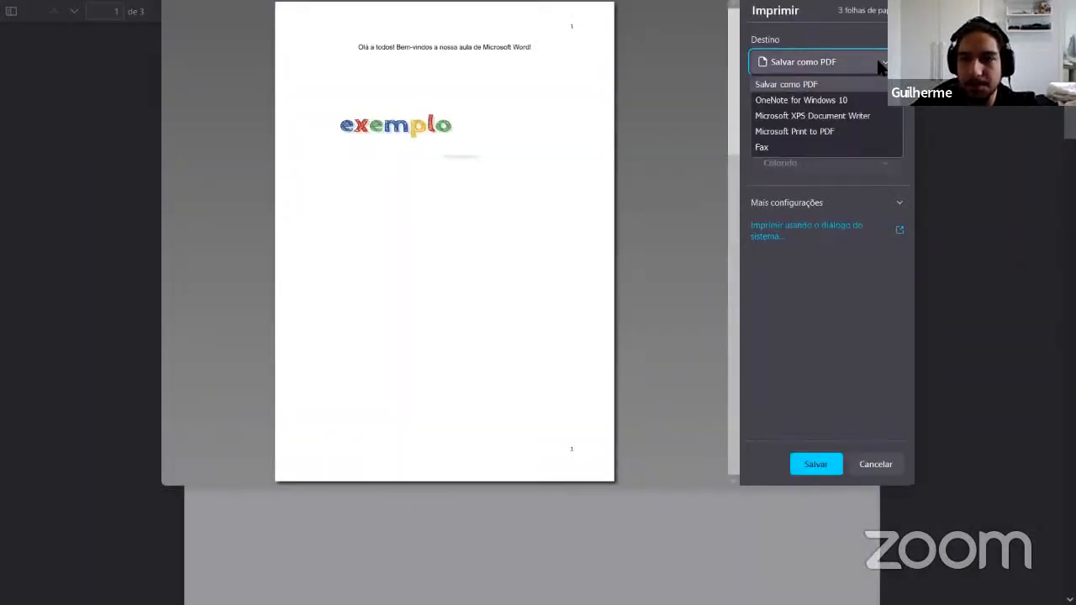
pyautogui.click(803, 120)
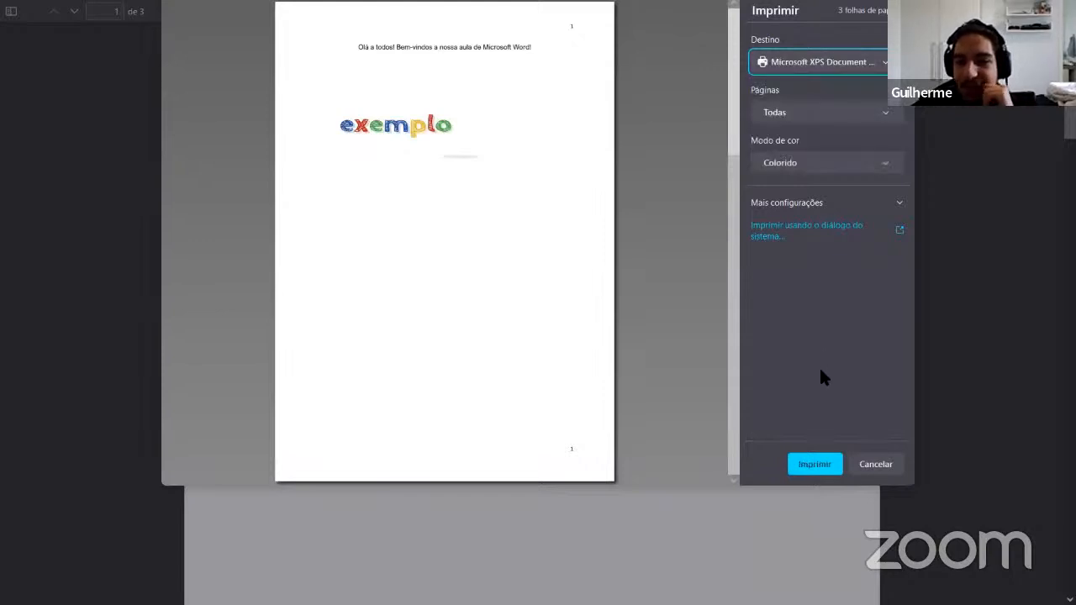
pyautogui.click(860, 461)
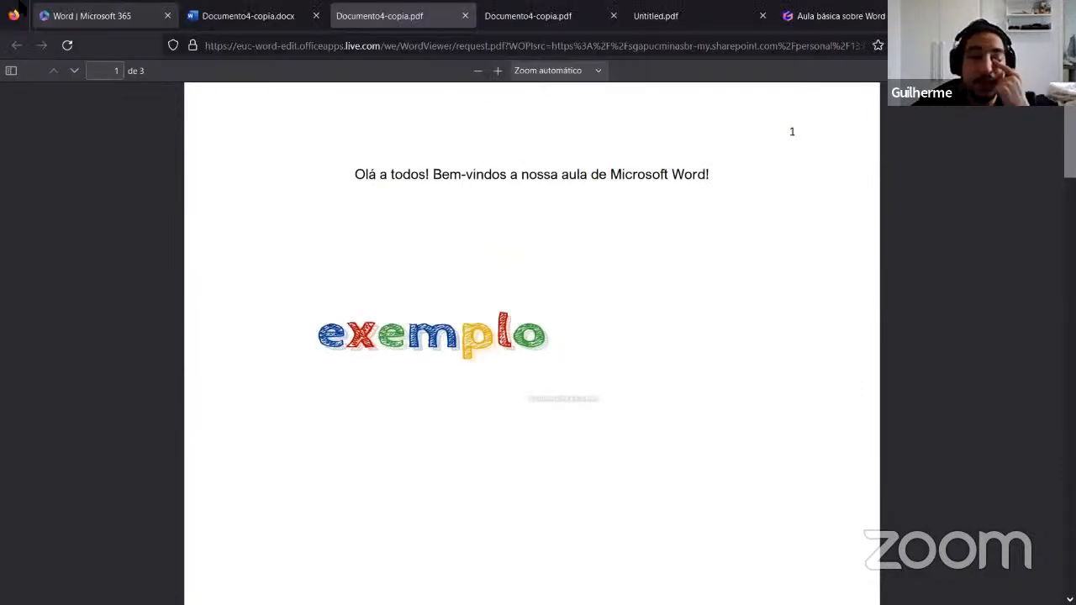
# Step: Return to Documento4-copia.docx, review the available Salvar como options and go back to the document
pyautogui.click(248, 15)
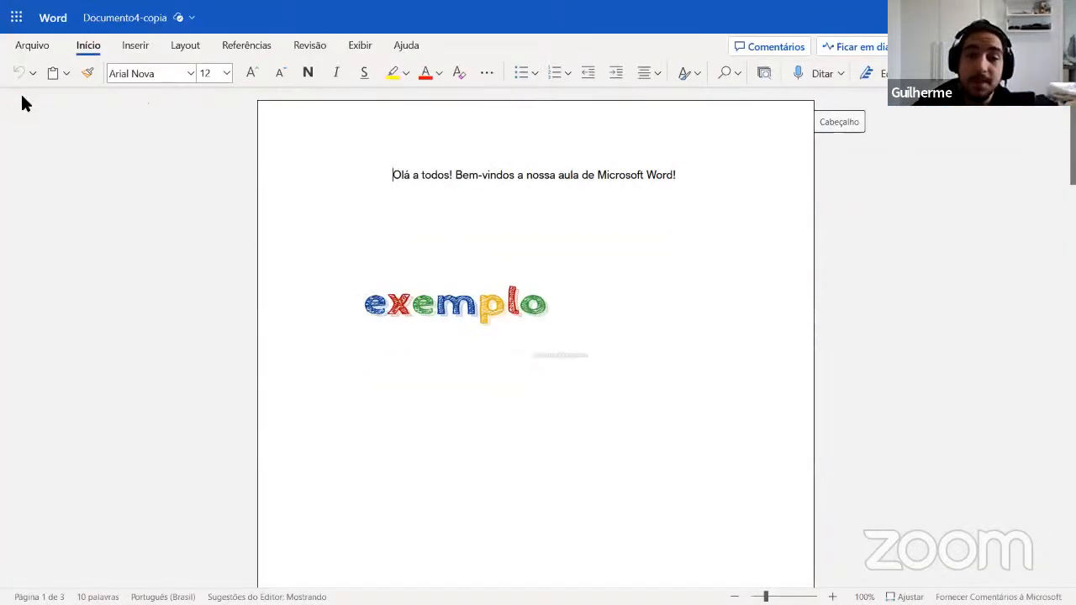
pyautogui.click(38, 46)
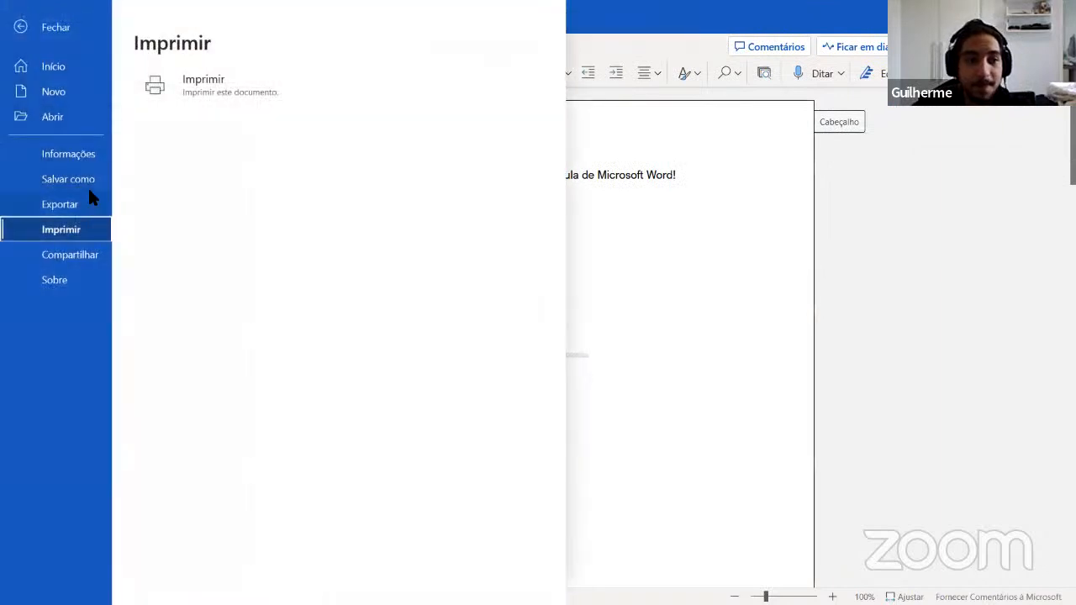
pyautogui.click(85, 183)
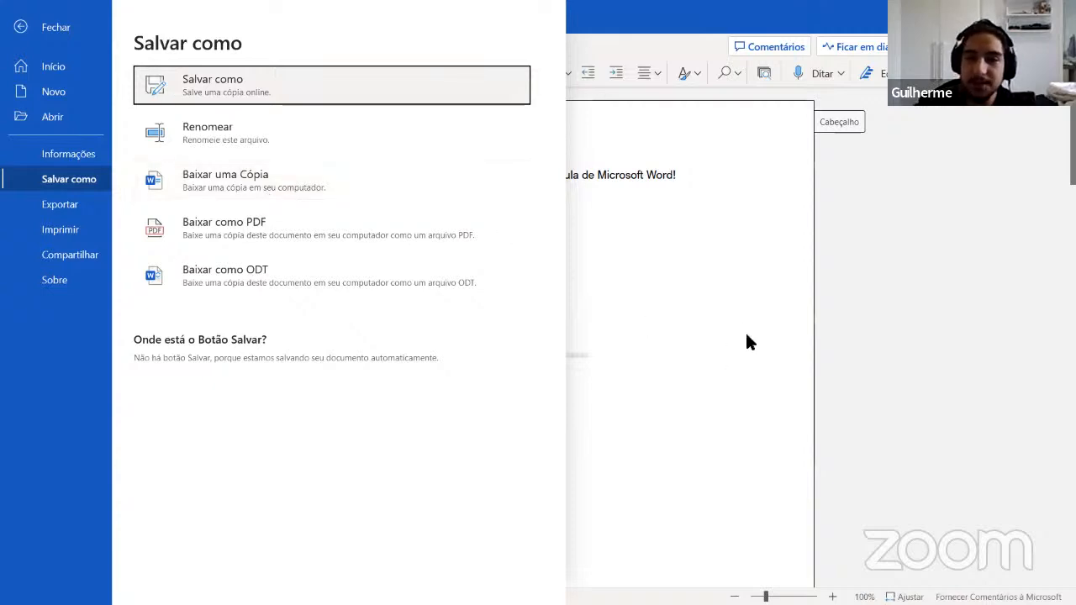
pyautogui.click(715, 286)
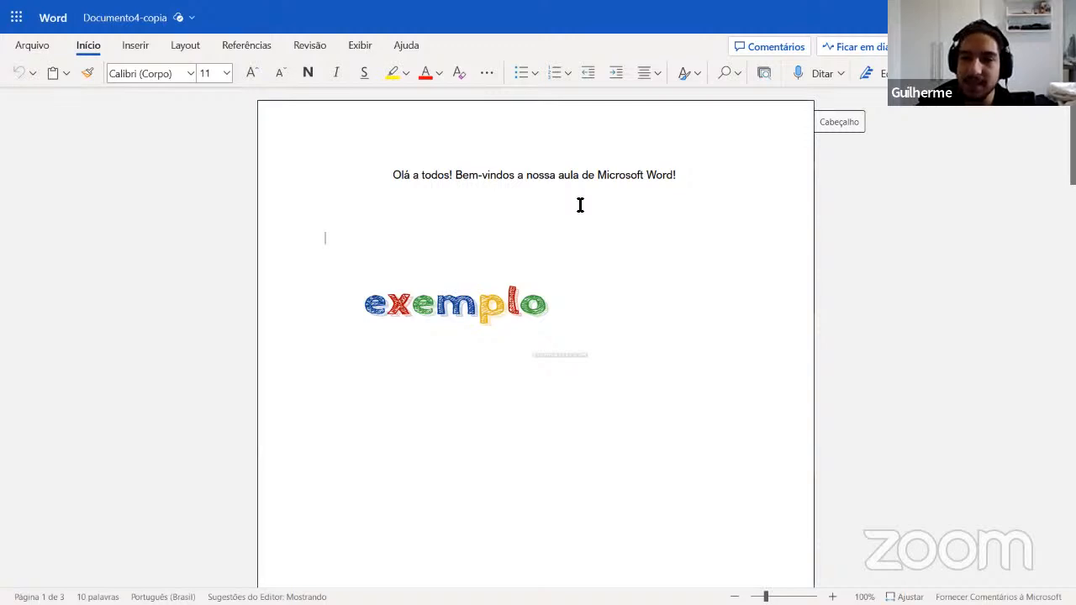
# Step: Switch to Untitled.pdf and go to the closing "Muito Obrigado!" slide
pyautogui.moveTo(17, 2)
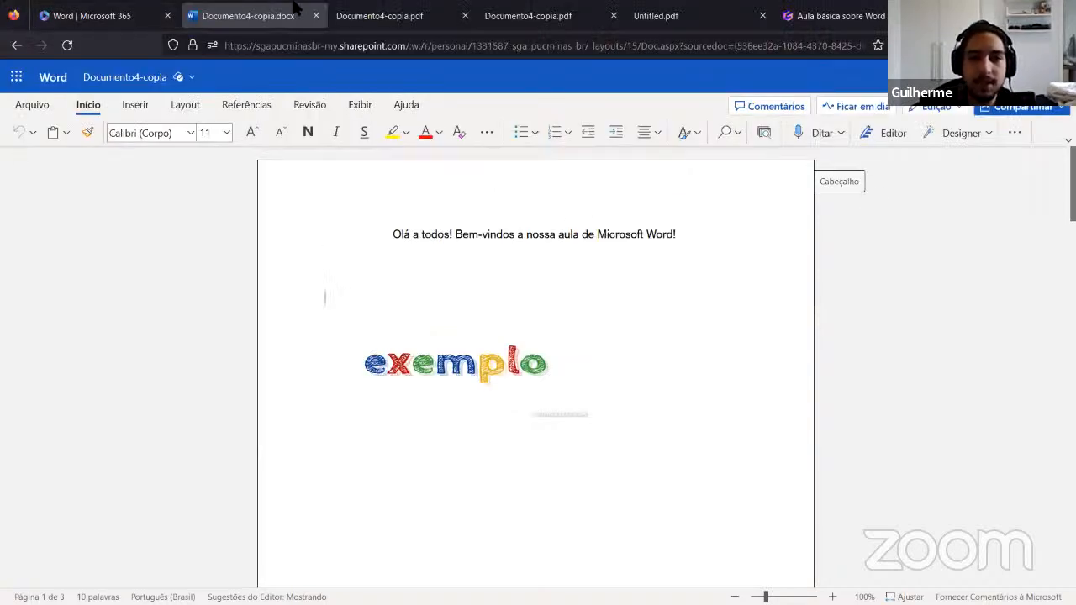
pyautogui.click(656, 15)
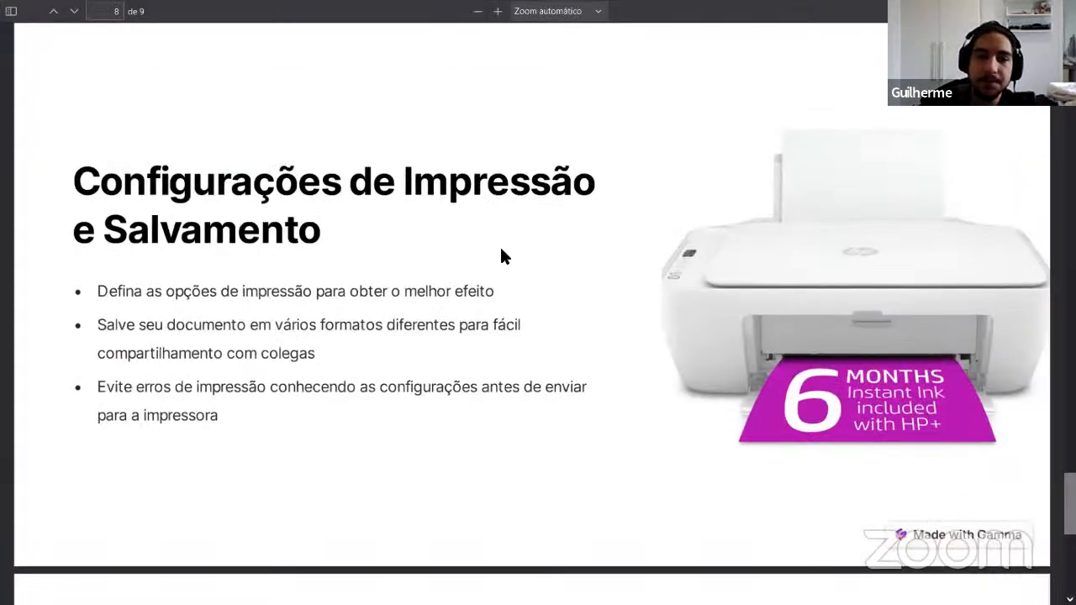
pyautogui.scroll(-10, 500, 256)
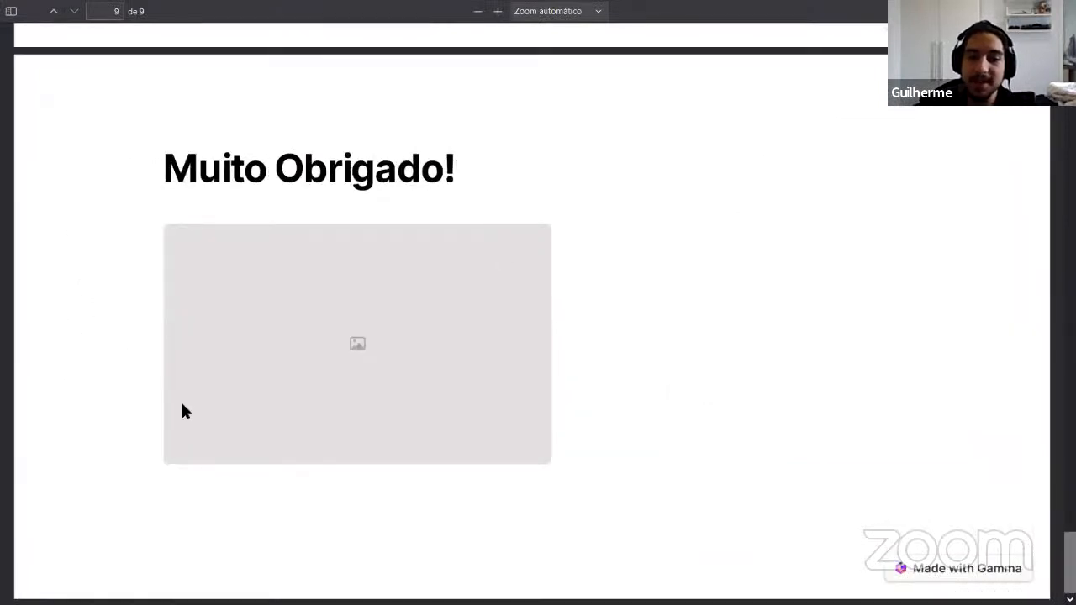